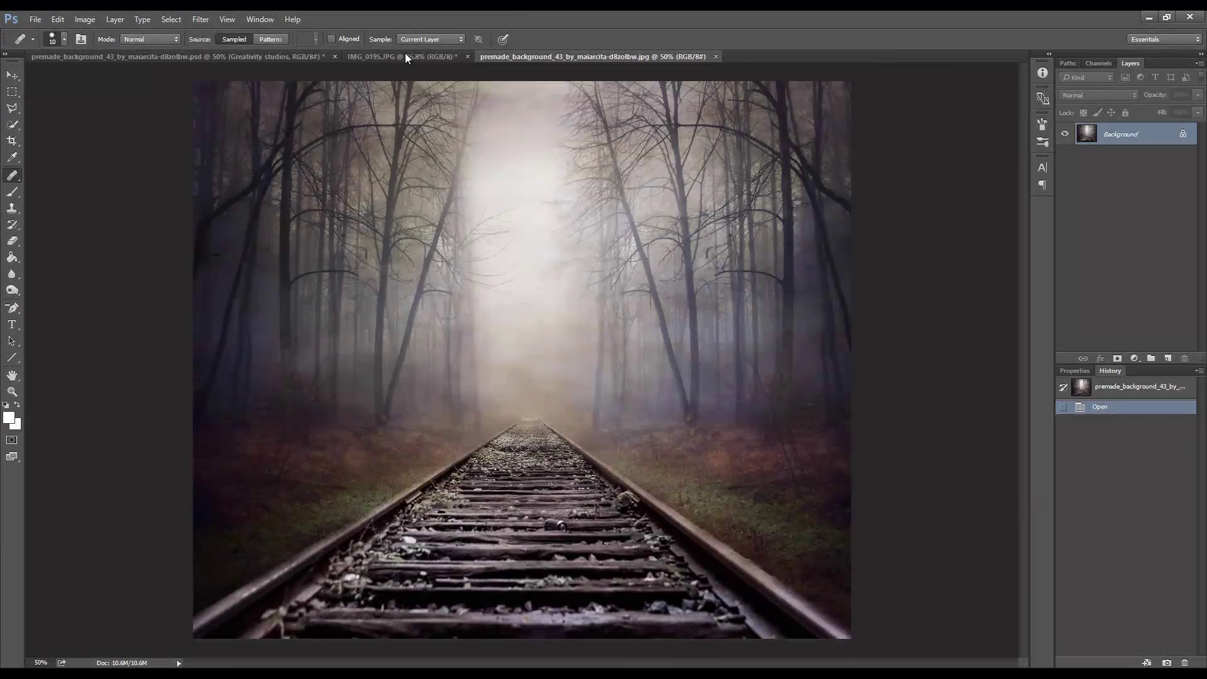
In IMG_0195.JPG, quick-select the kneeling man's red shirt, jeans and shoes, trimming stray background
click(404, 55)
click(12, 126)
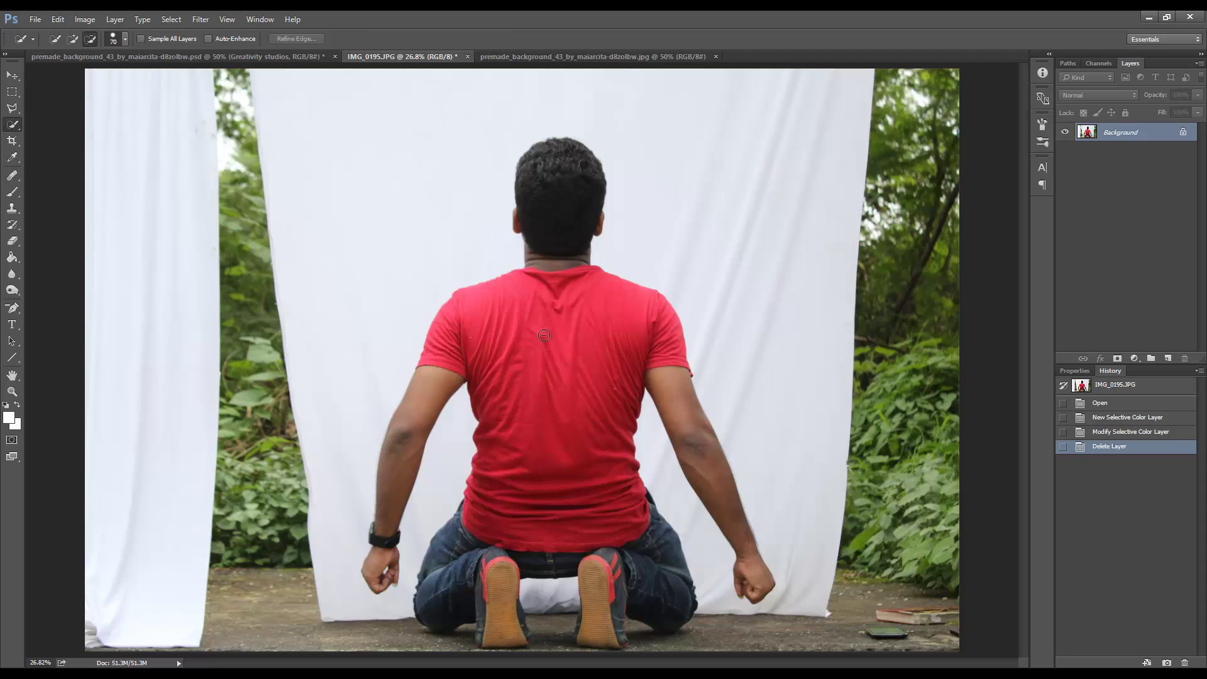
drag(544, 335, 544, 343)
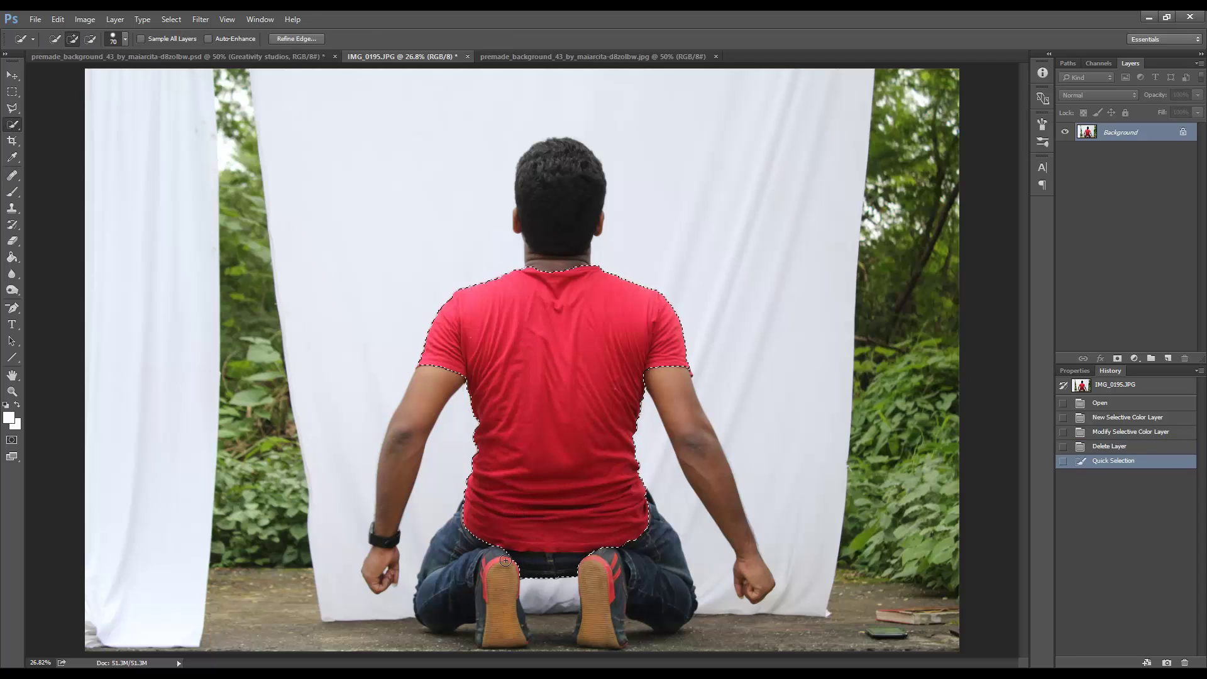
drag(505, 560, 470, 579)
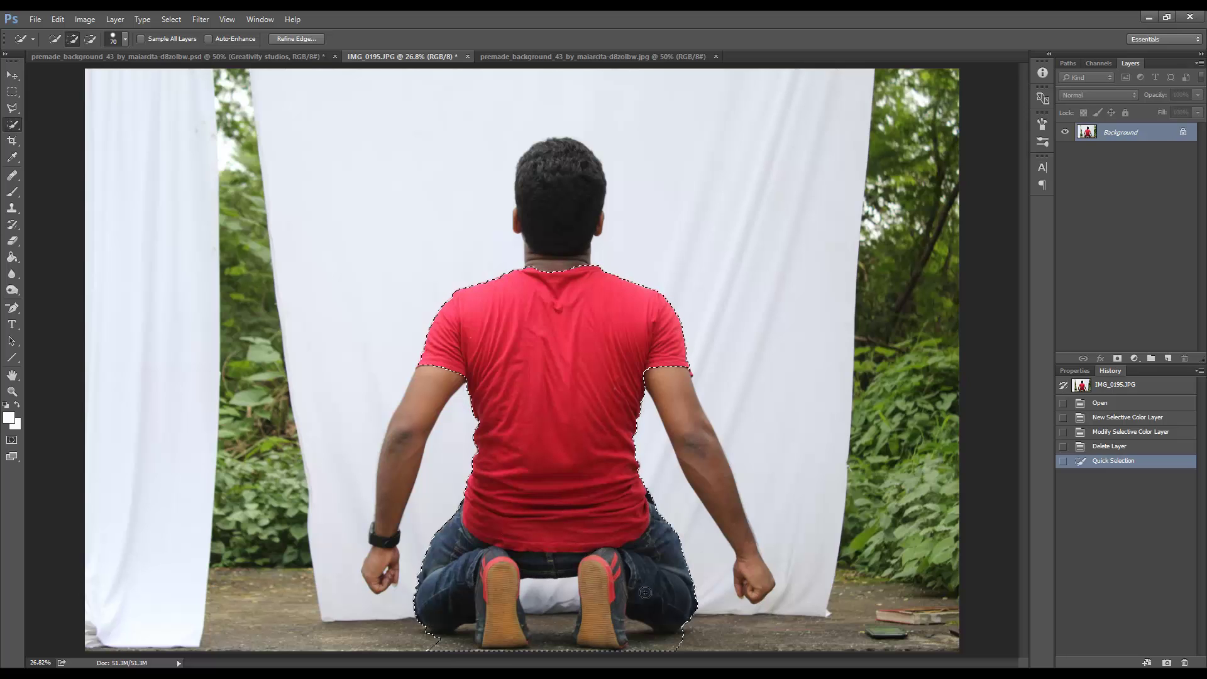
alt+click(665, 396)
click(687, 410)
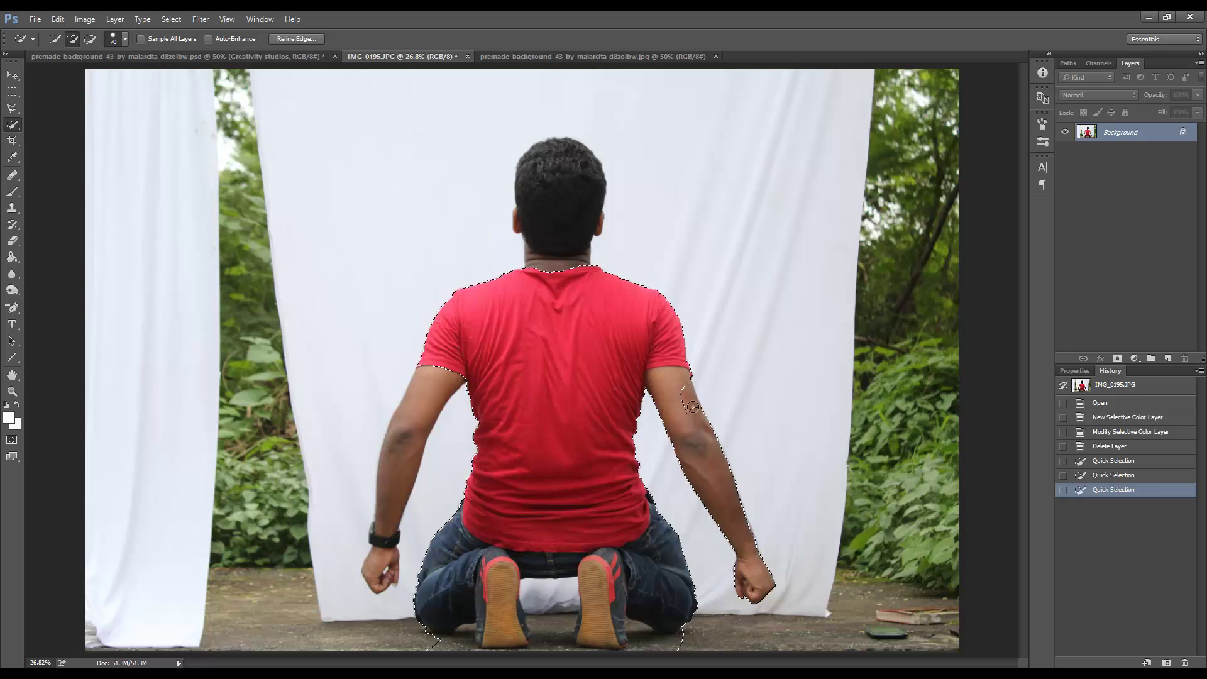
Refine the selection around his arms, add his head, and remove the cloth and floor by his feet
alt+click(427, 414)
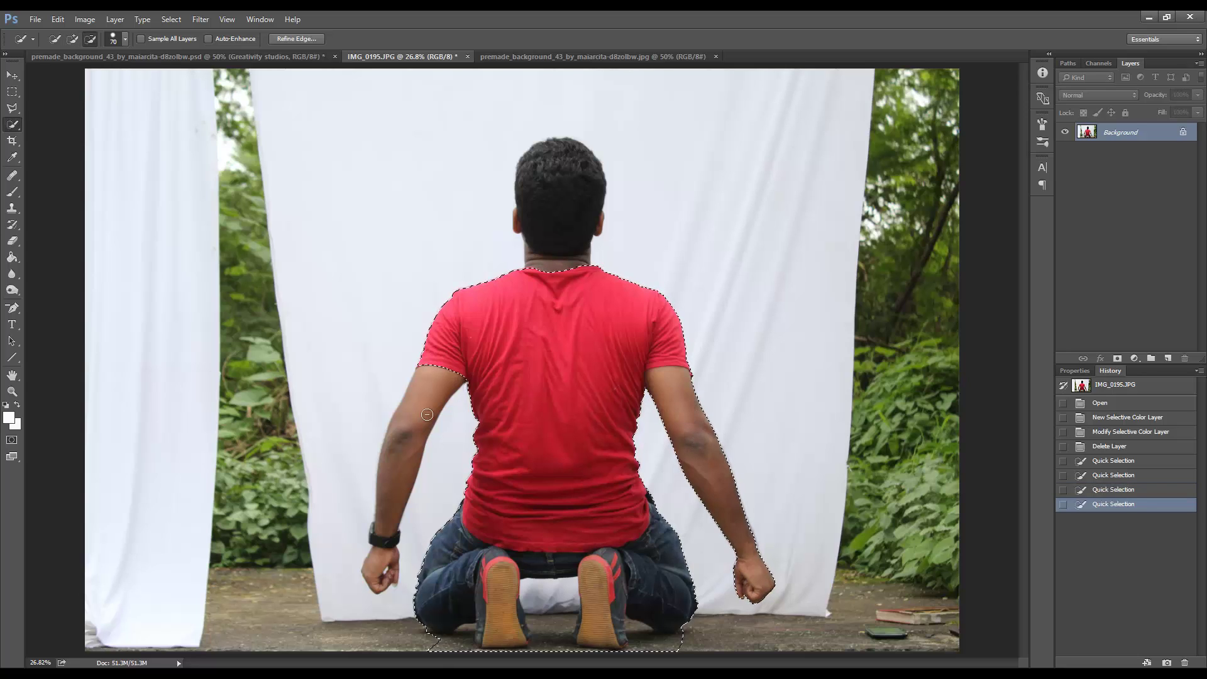
alt+click(399, 479)
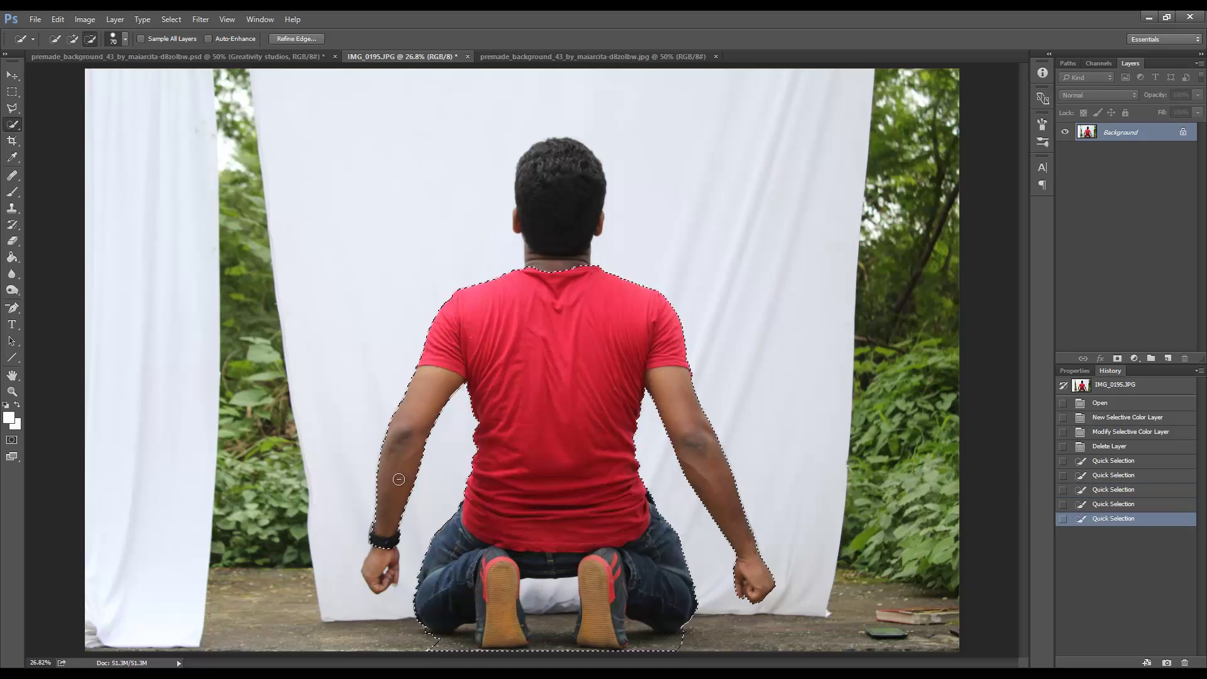
alt+click(383, 490)
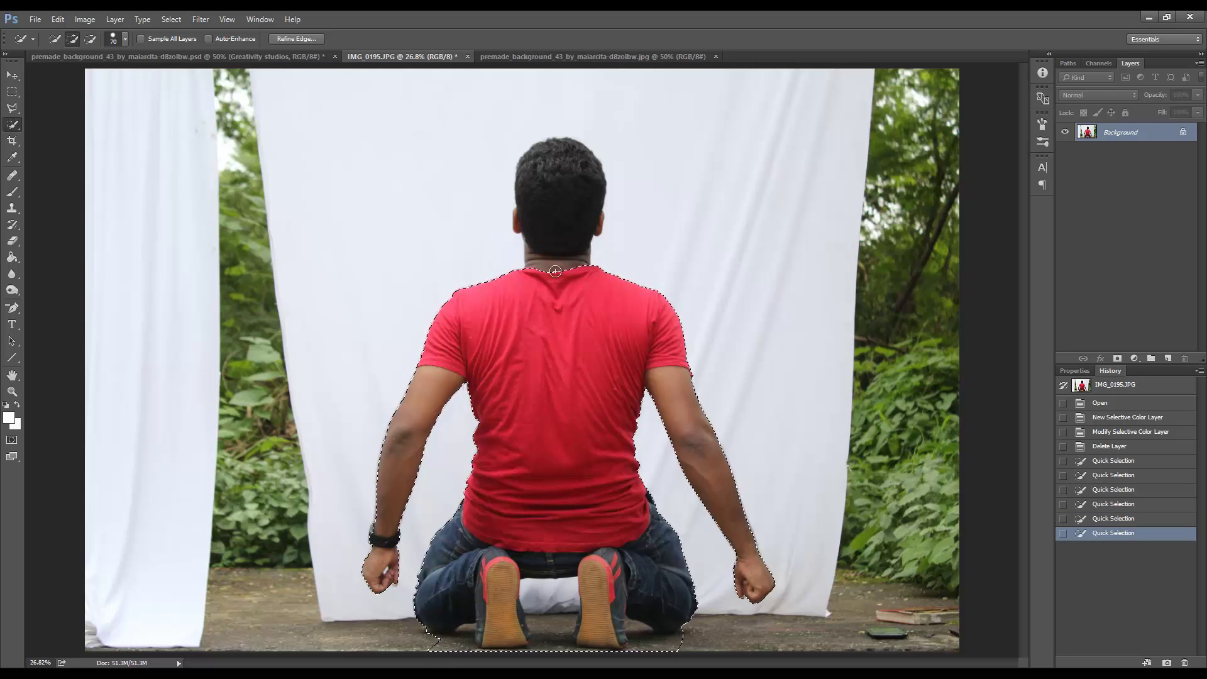
click(557, 202)
alt+click(548, 636)
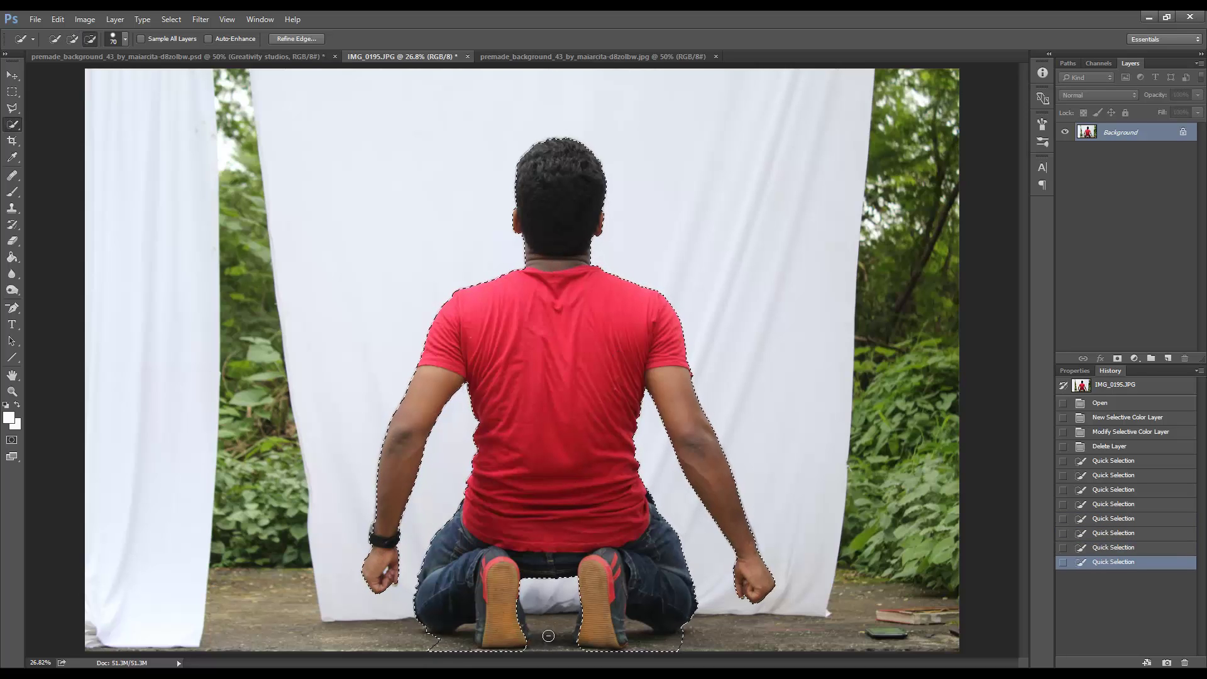
click(448, 641)
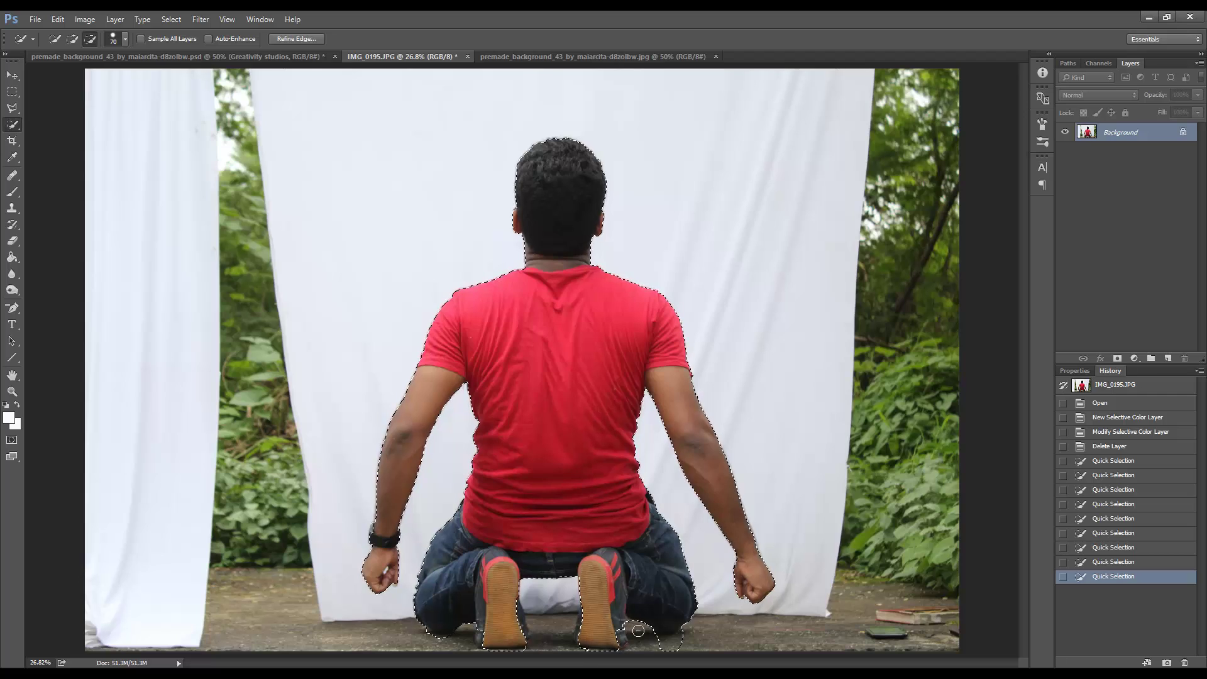
alt+click(638, 630)
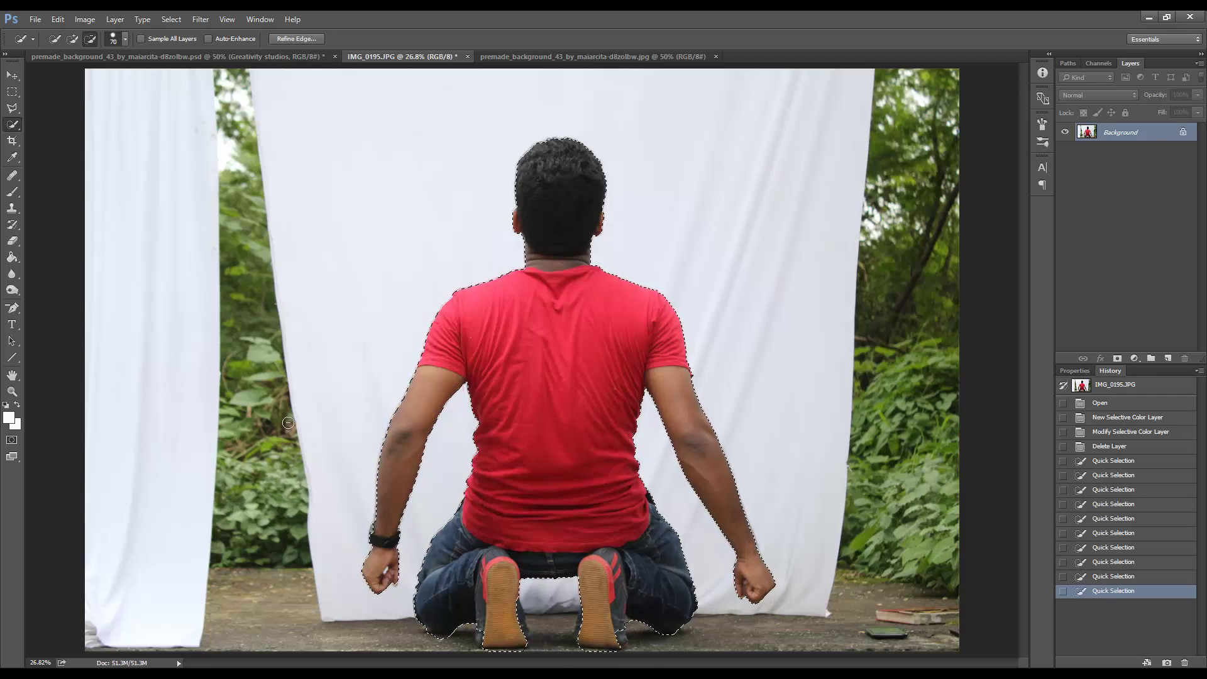
Zoom in on the left shoe and trim the floor under the knee with the Polygonal Lasso
key(z)
drag(440, 629, 52, 297)
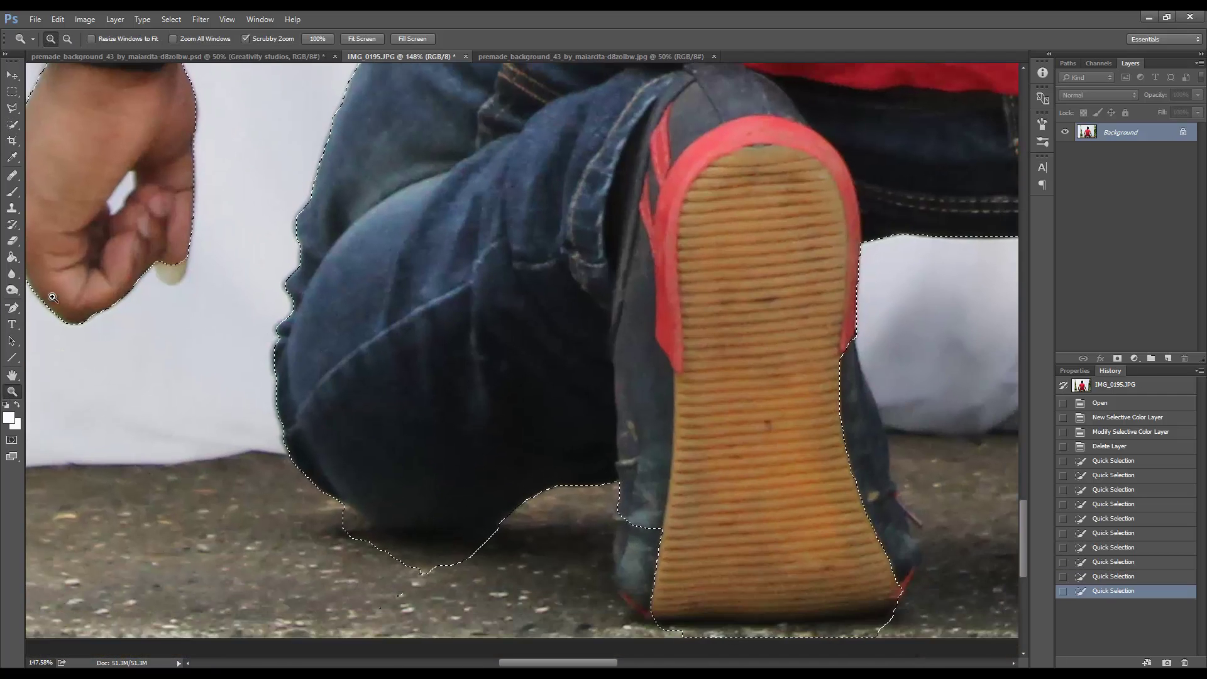
click(12, 108)
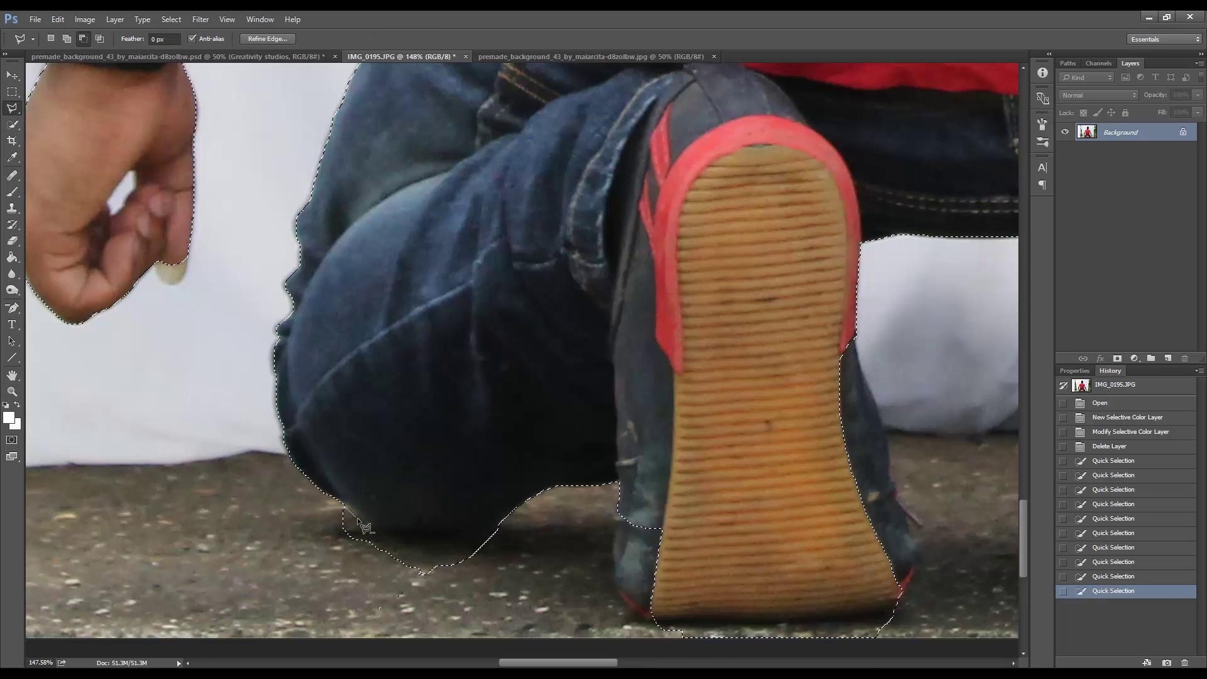
click(344, 507)
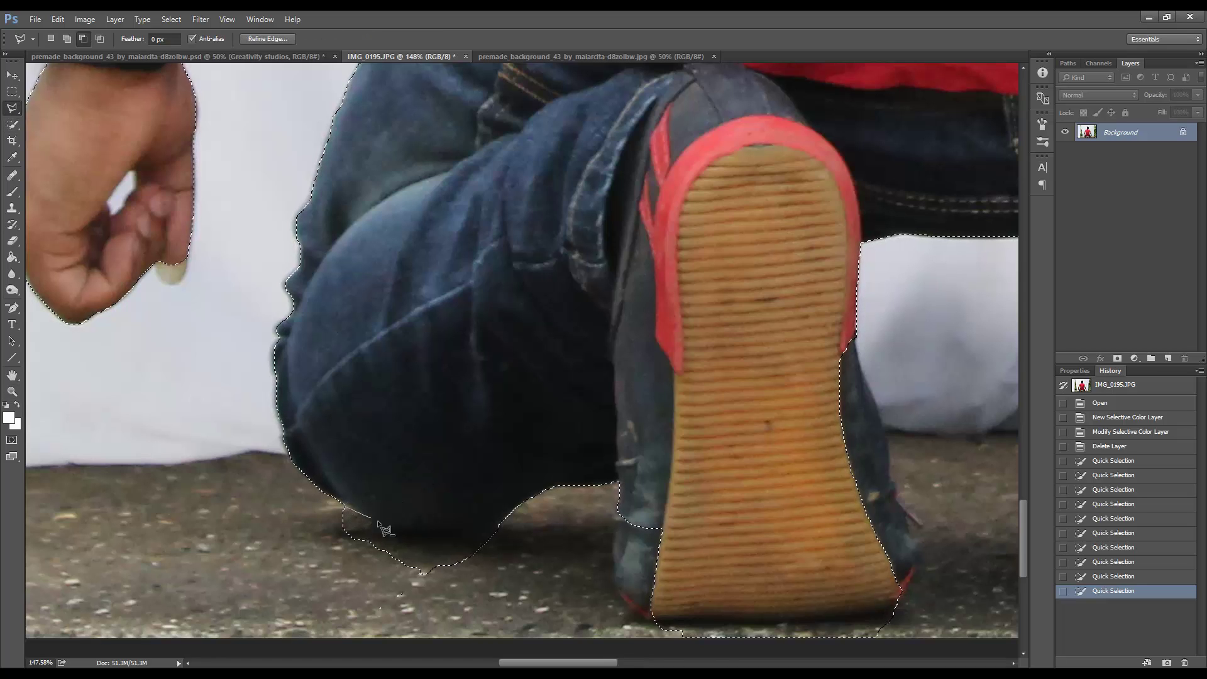
click(462, 540)
click(484, 537)
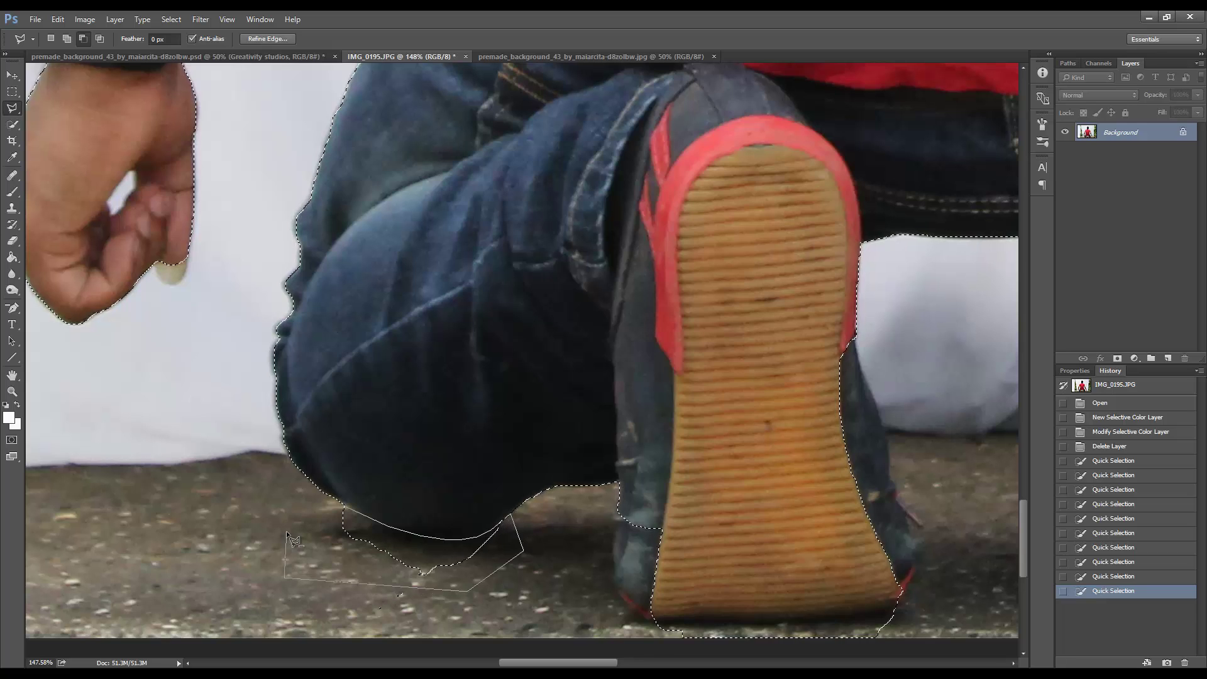
click(344, 507)
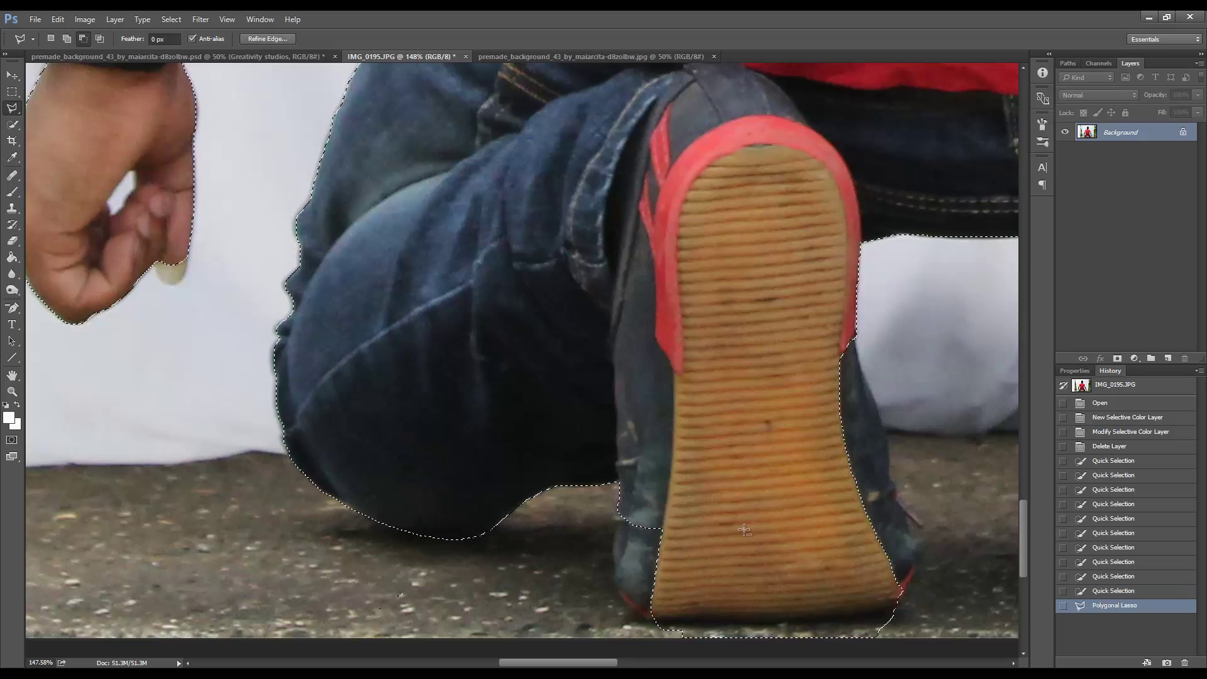
Add the first shoe's left and bottom edges back into the selection
key(shift)
click(614, 552)
scroll(618, 586, right, 2)
click(515, 620)
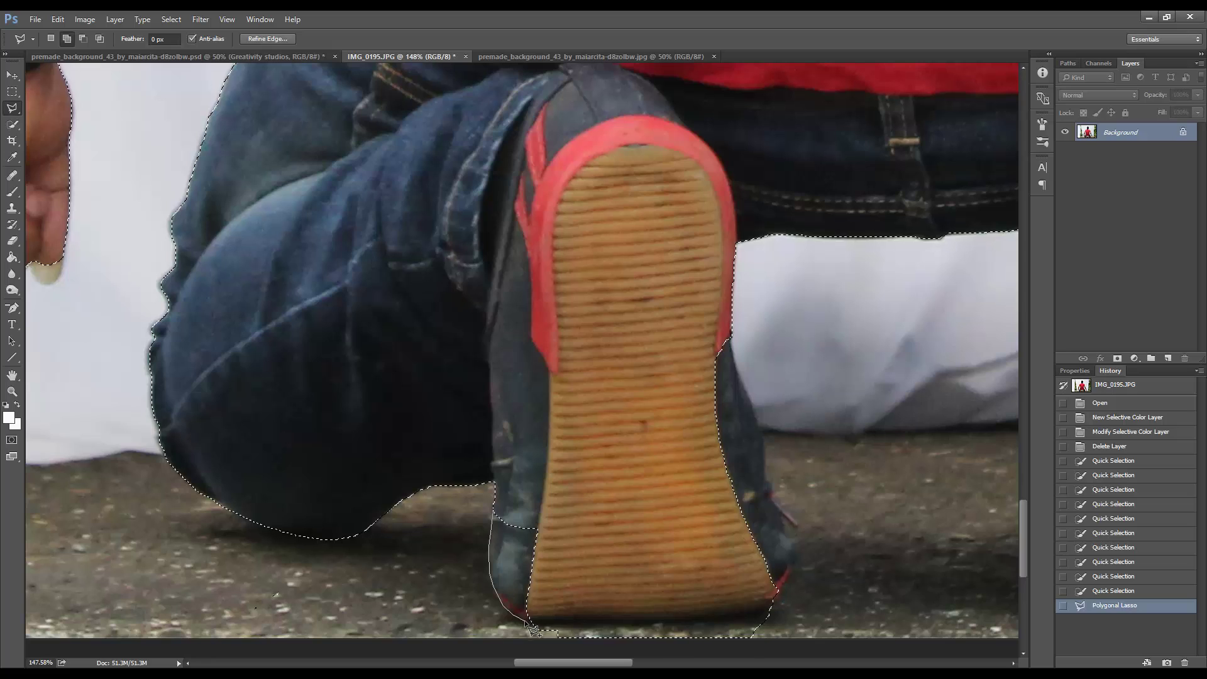
double_click(542, 628)
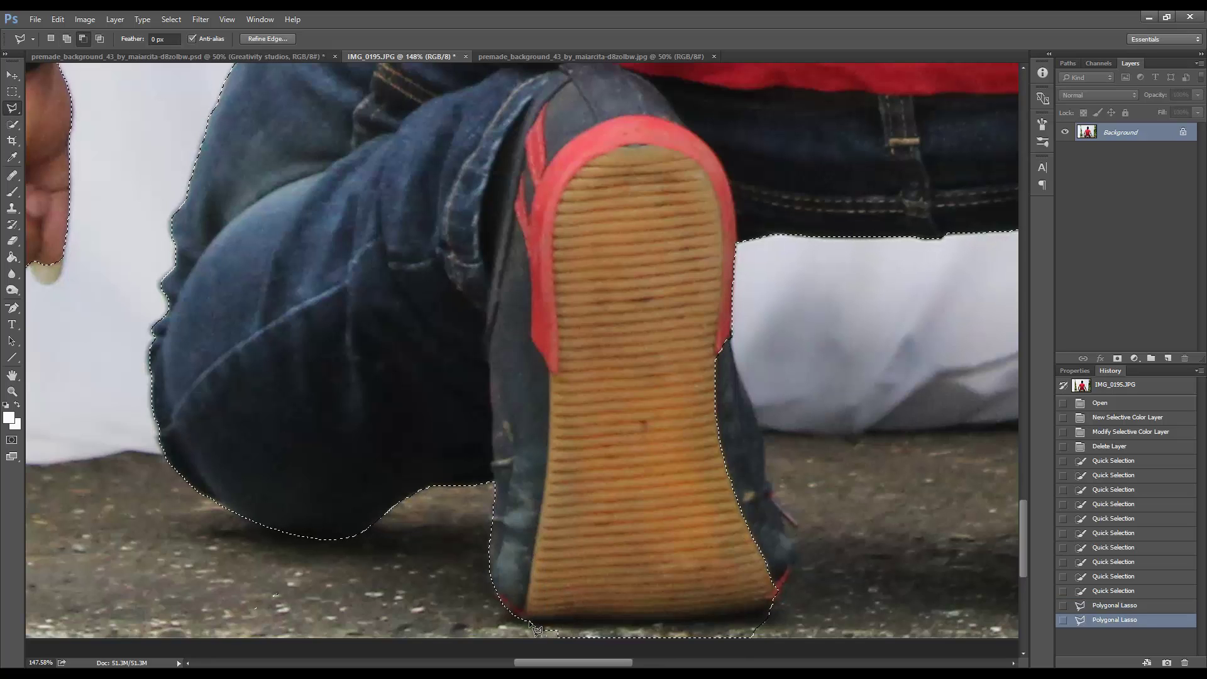
click(692, 623)
click(772, 611)
click(786, 624)
click(778, 647)
click(532, 624)
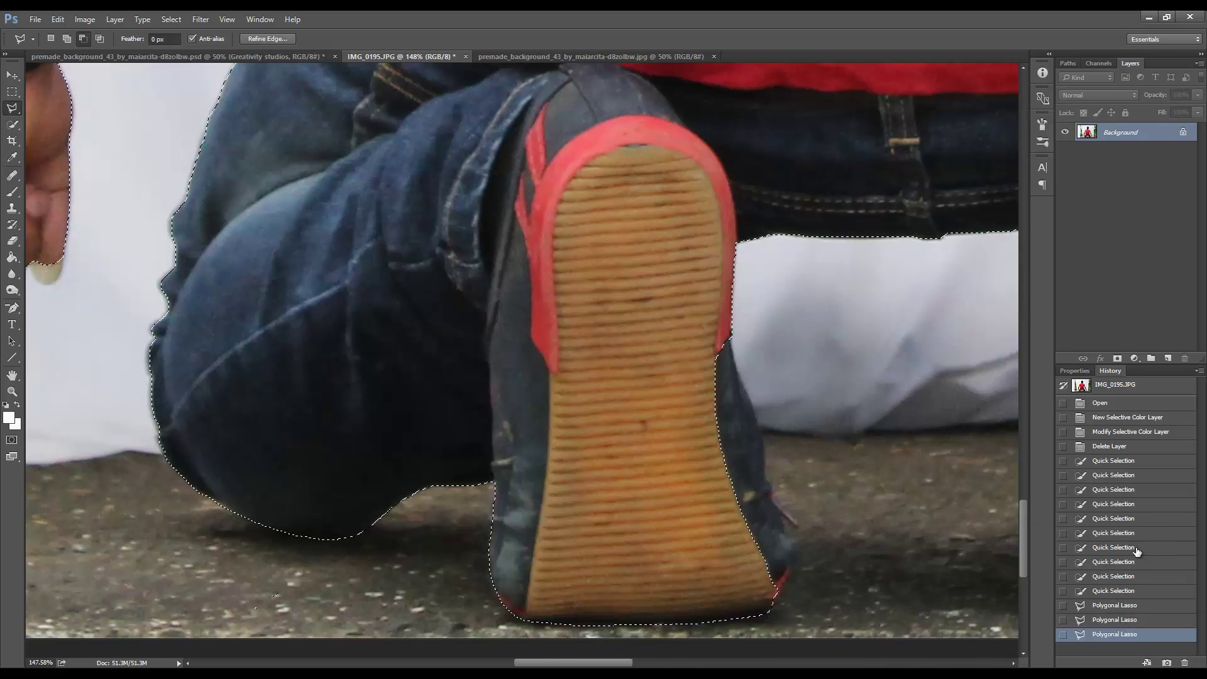
Add the second shoe's bottom, left and right edges to the selection
mouse_move(780, 619)
mouse_down()
mouse_move(524, 581)
mouse_move(522, 466)
mouse_move(478, 305)
mouse_up()
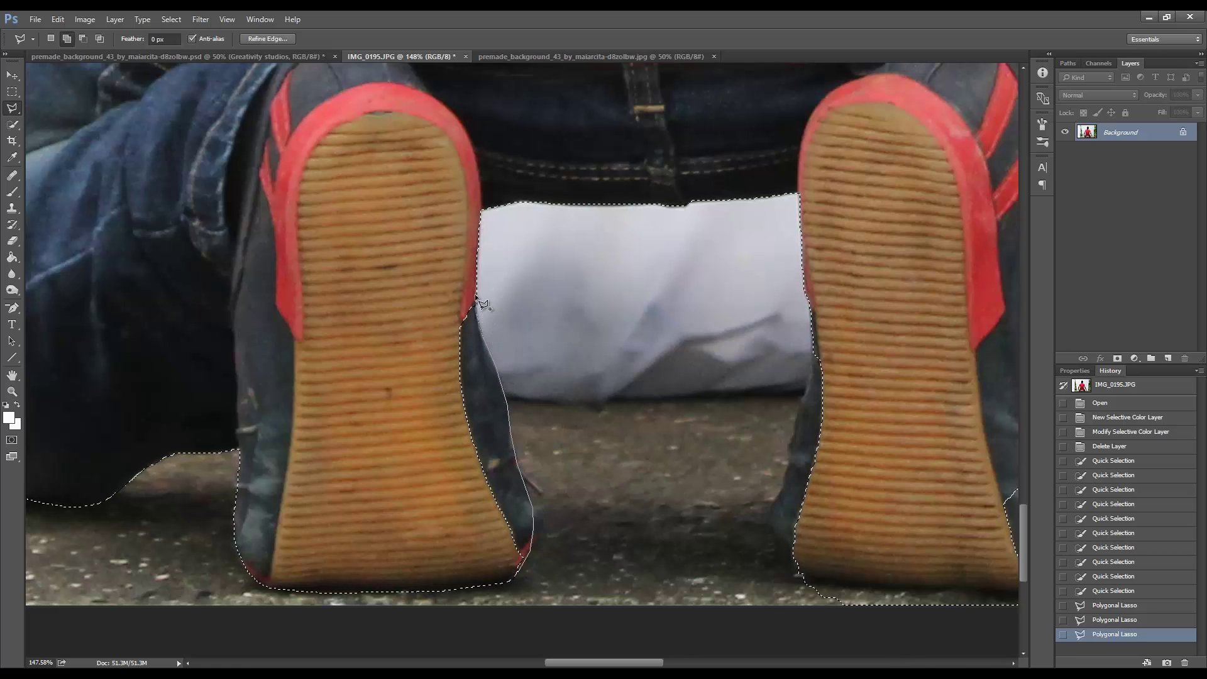
double_click(484, 305)
scroll(579, 459, right, 5)
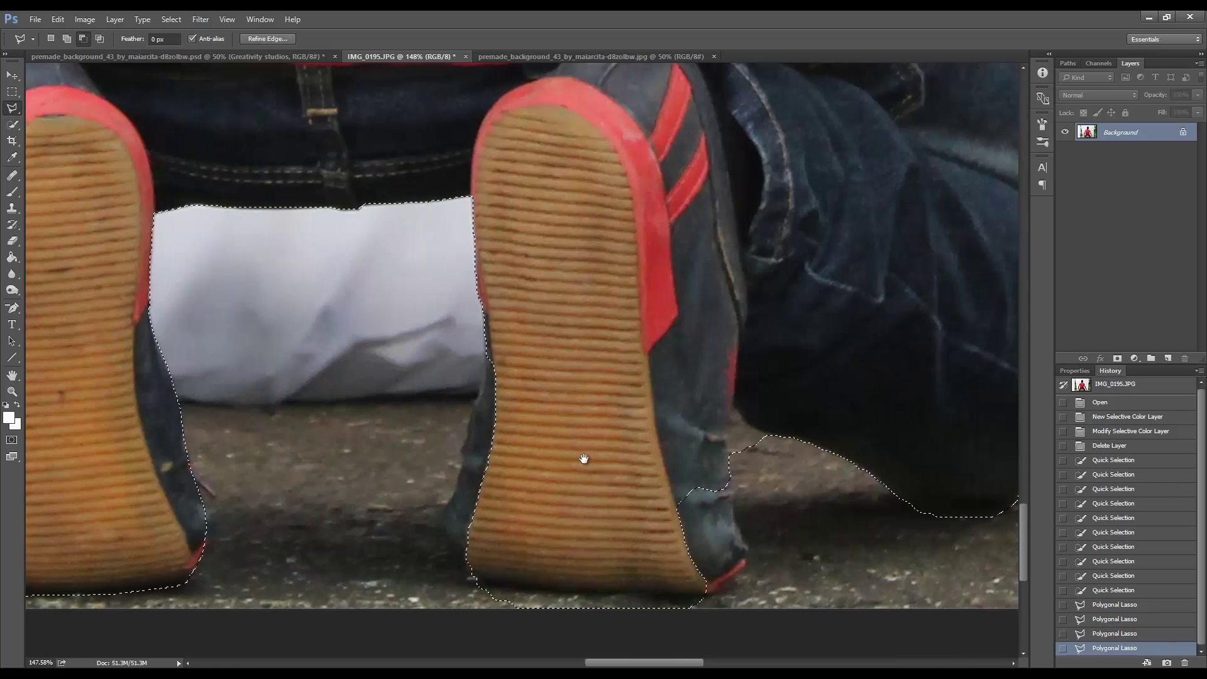
click(478, 583)
click(497, 591)
click(708, 596)
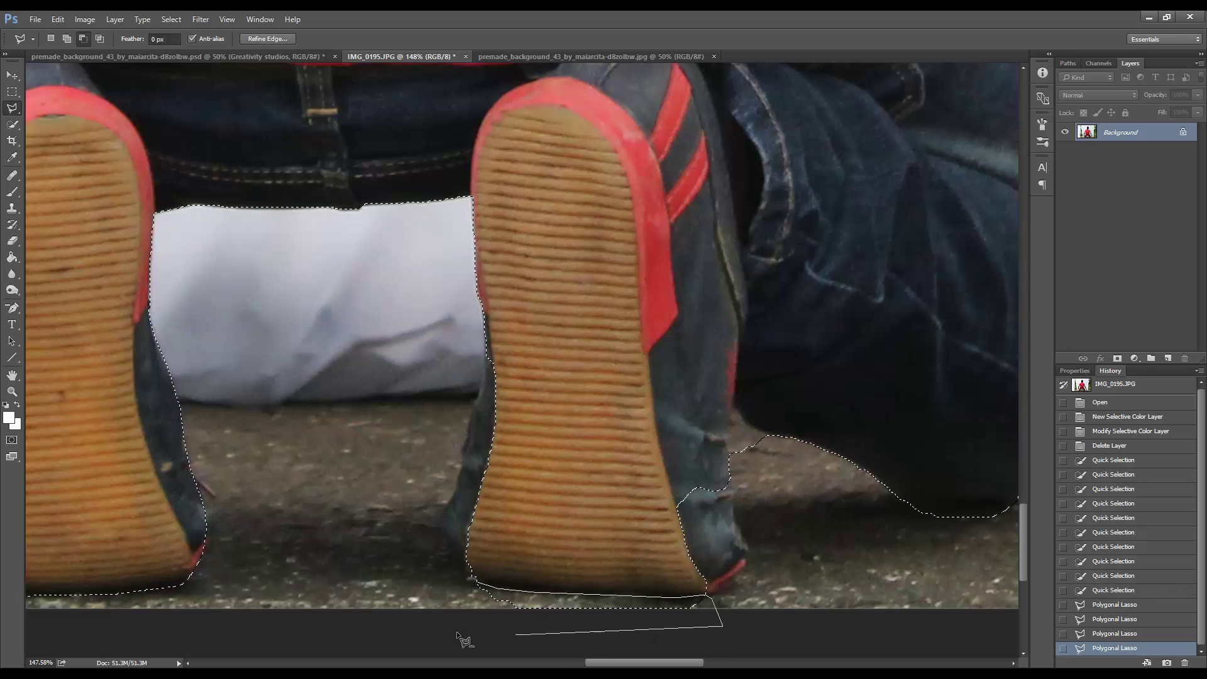
click(478, 583)
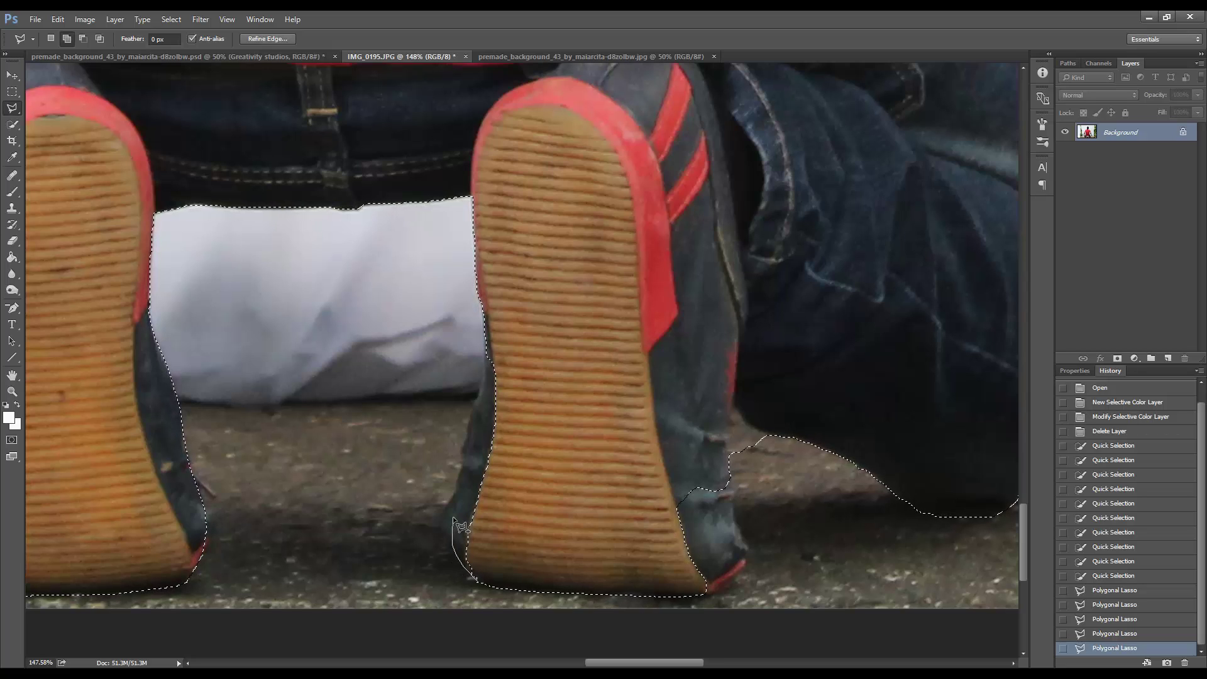
drag(454, 519, 482, 376)
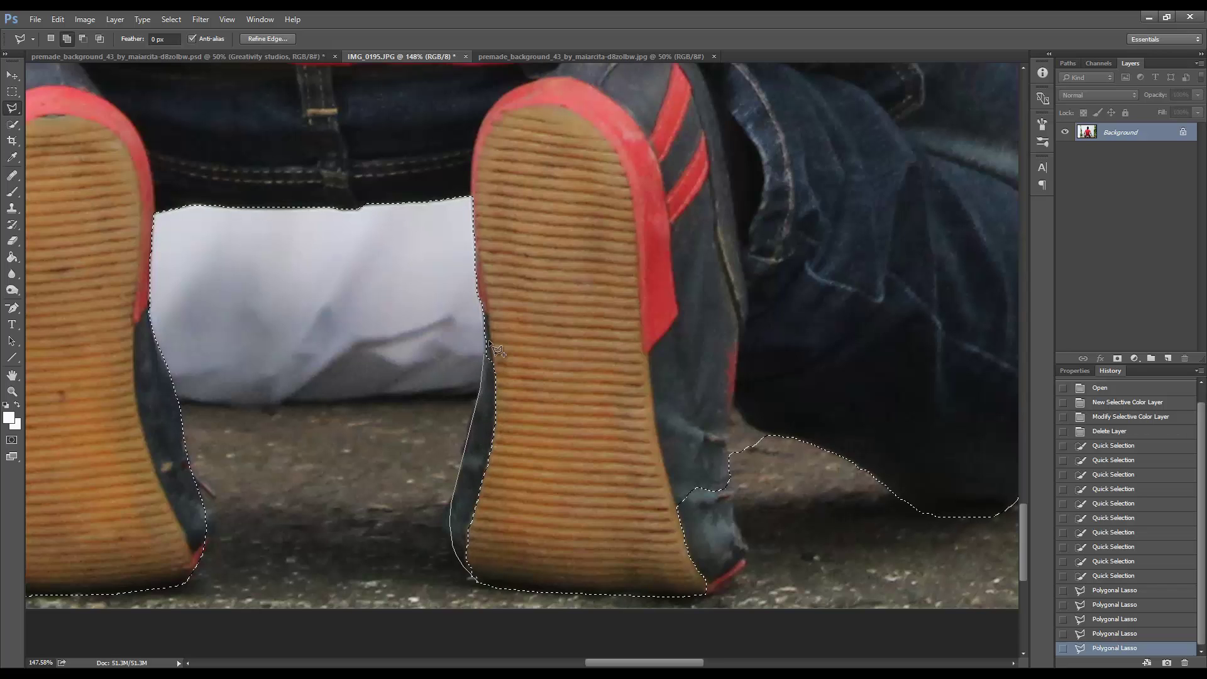
double_click(484, 308)
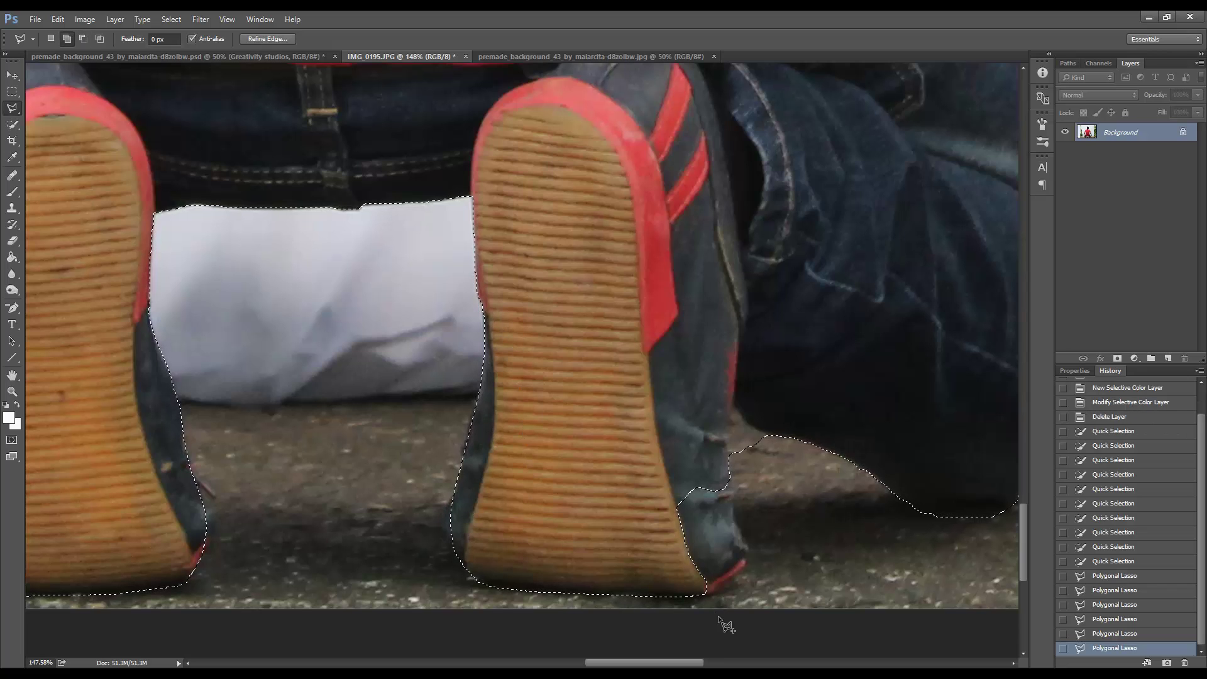
click(707, 594)
click(744, 559)
double_click(729, 493)
Subtract the floor beneath the right knee's lower edge from the selection
key(alt)
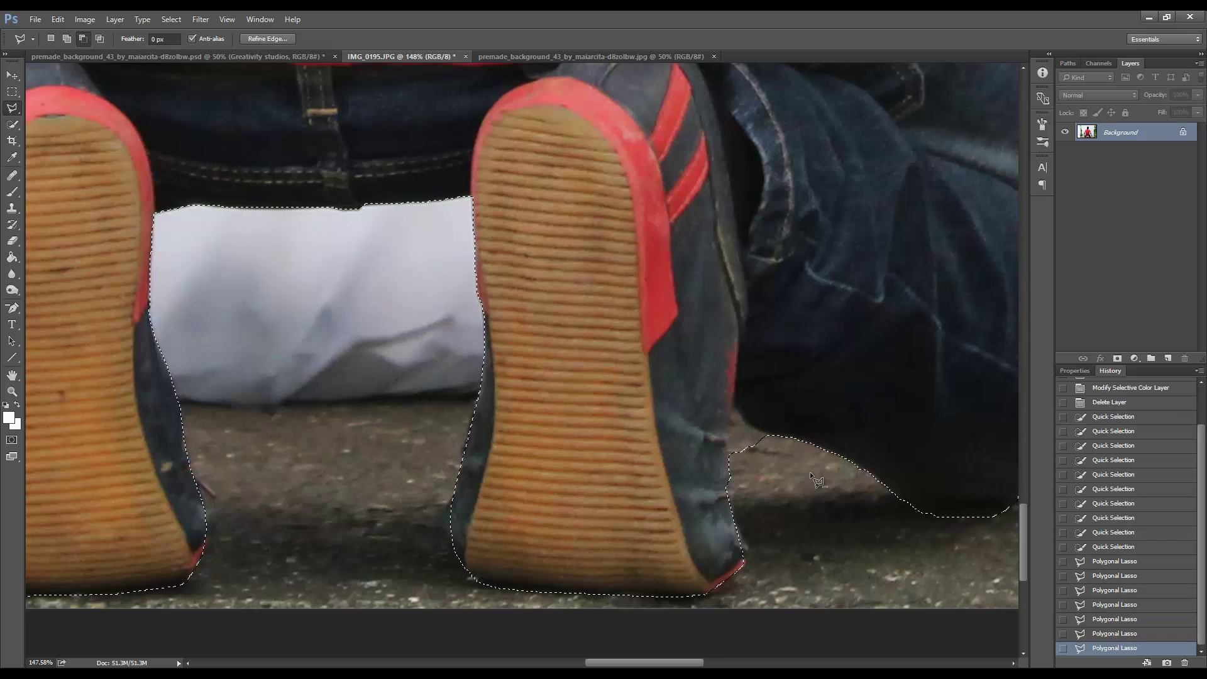
click(726, 490)
click(734, 412)
click(764, 433)
click(829, 451)
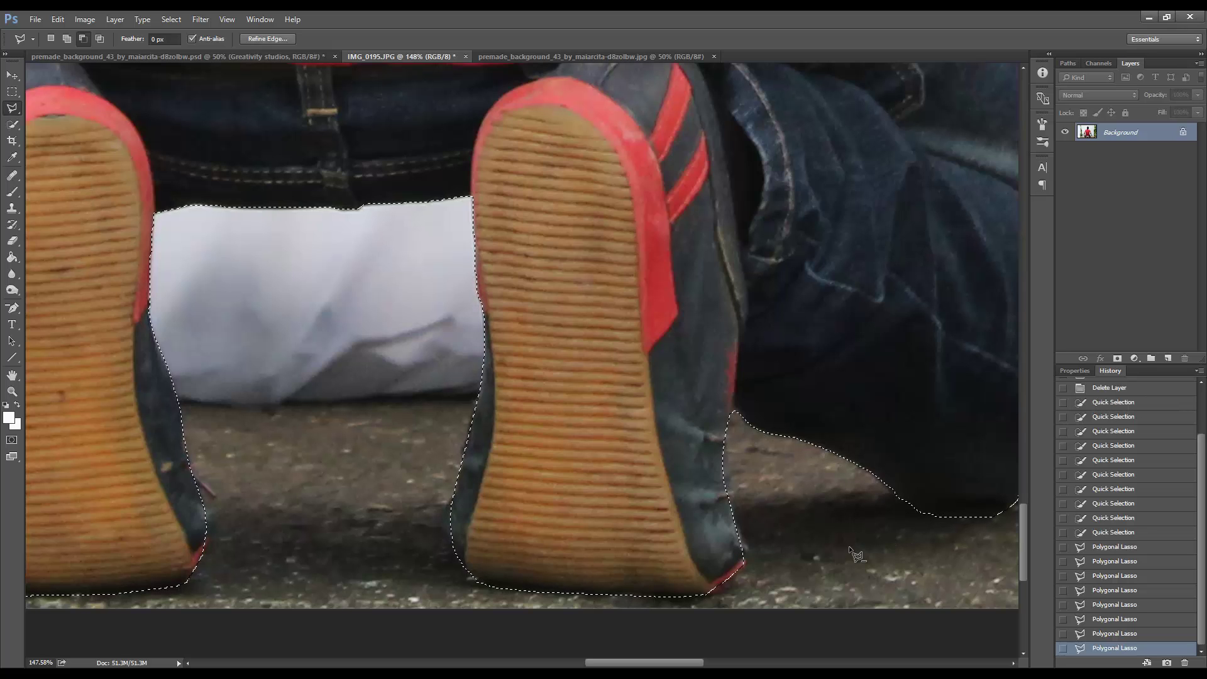
drag(883, 455, 689, 483)
scroll(689, 483, up, 5)
scroll(695, 614, up, 5)
Cut the white gap beside the man's left fist out of the selection, then fit the photo on screen
scroll(695, 558, up, 3)
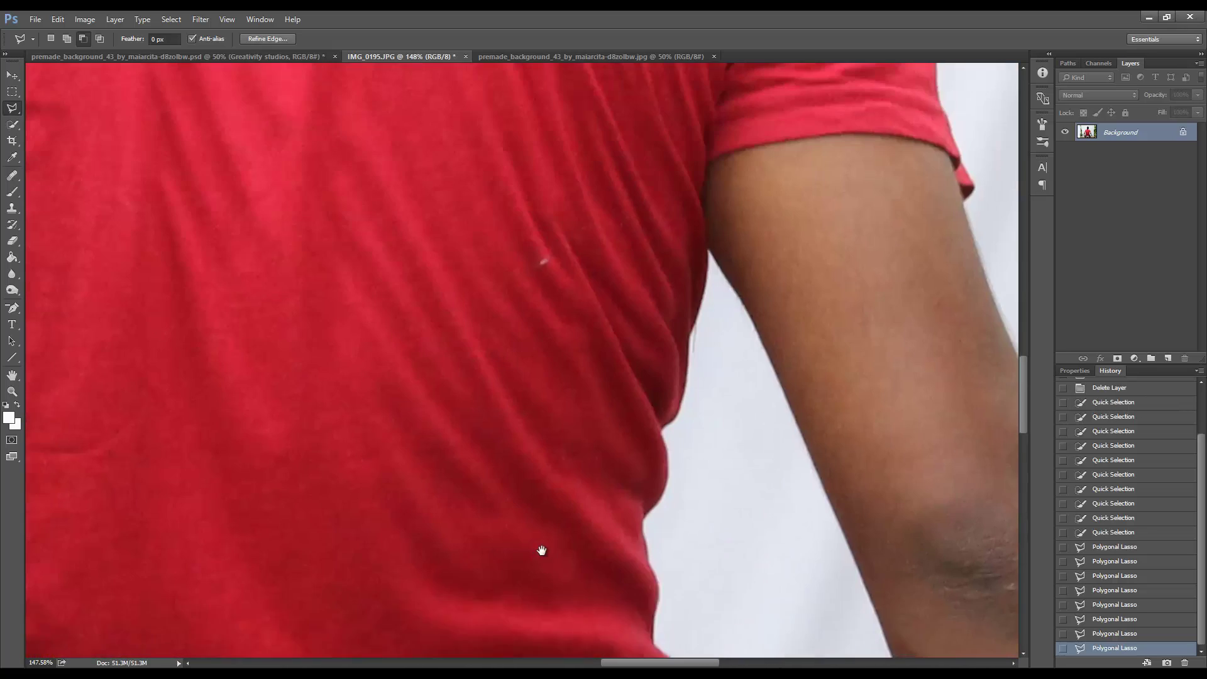
key(ctrl+0)
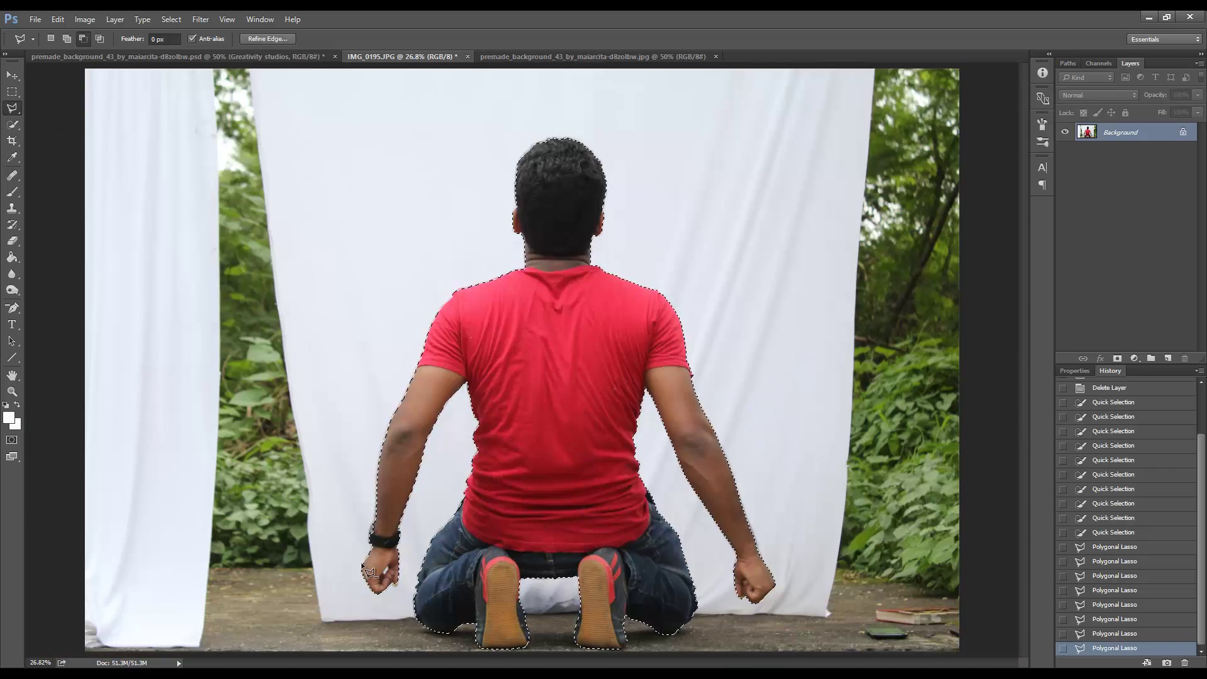
key(z)
drag(385, 576, 478, 575)
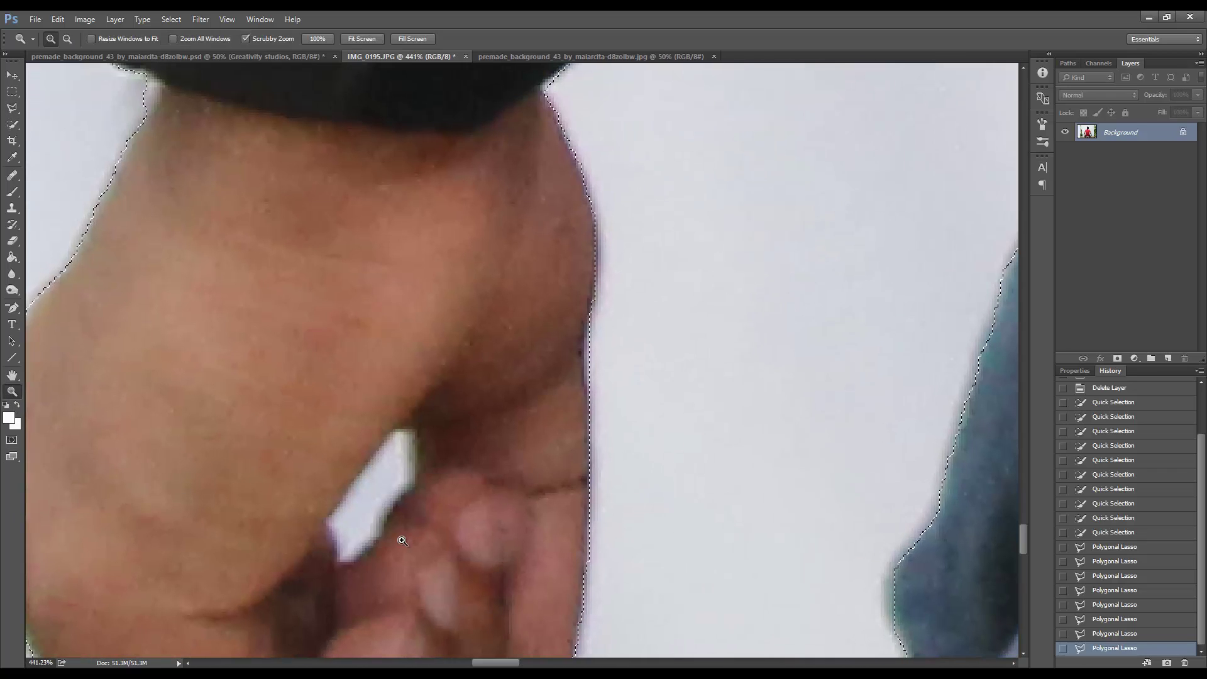
click(12, 108)
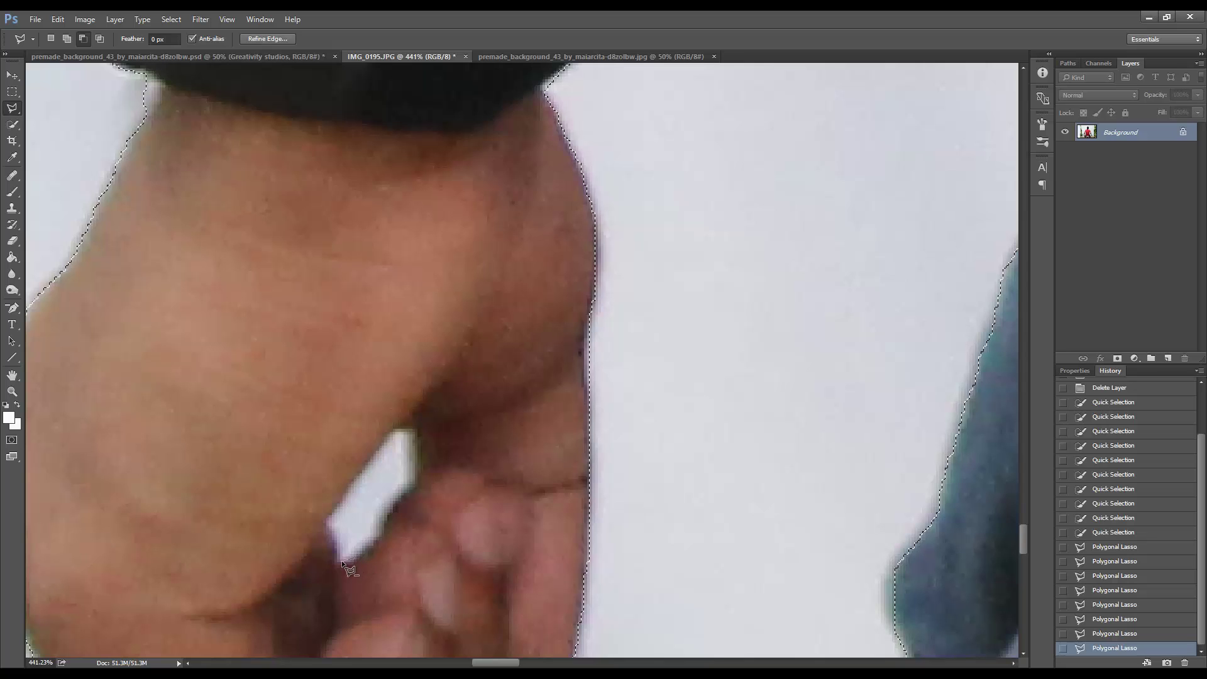
click(327, 519)
click(396, 431)
click(415, 476)
key(ctrl+minus)
key(ctrl+minus)
key(ctrl+minus)
double_click(452, 536)
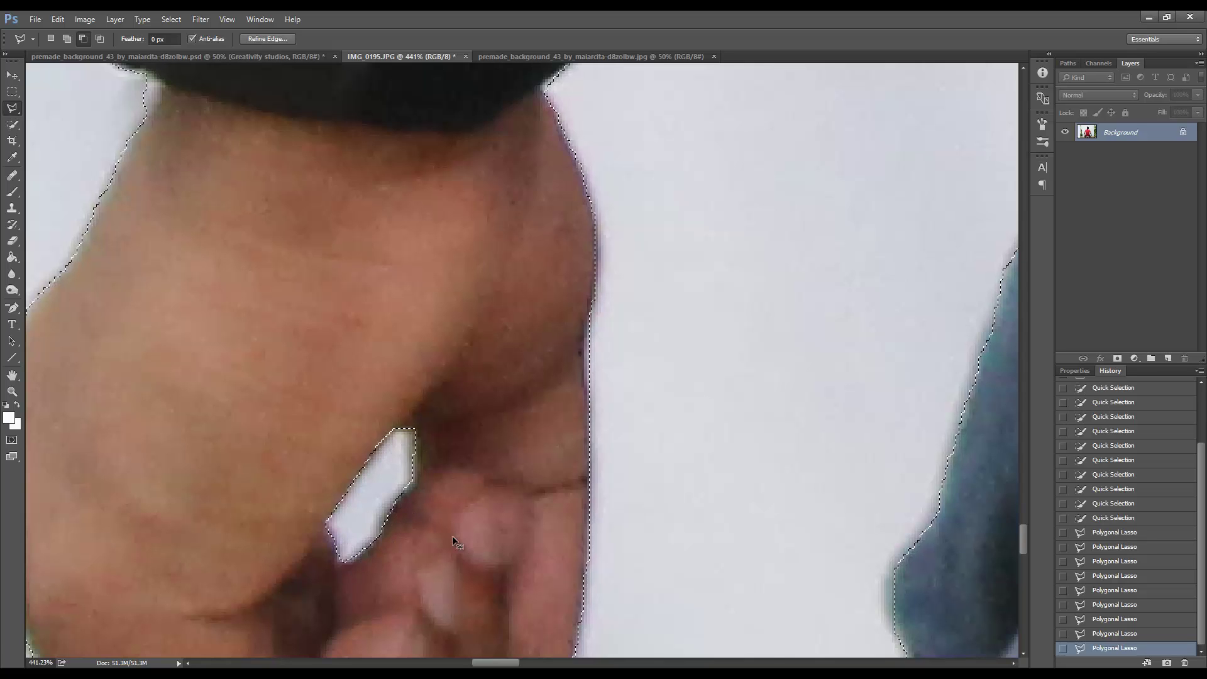
key(ctrl+0)
In Refine Edge, preview On Black and apply Smooth 40, Contrast 10, Shift Edge -18
right_click(511, 478)
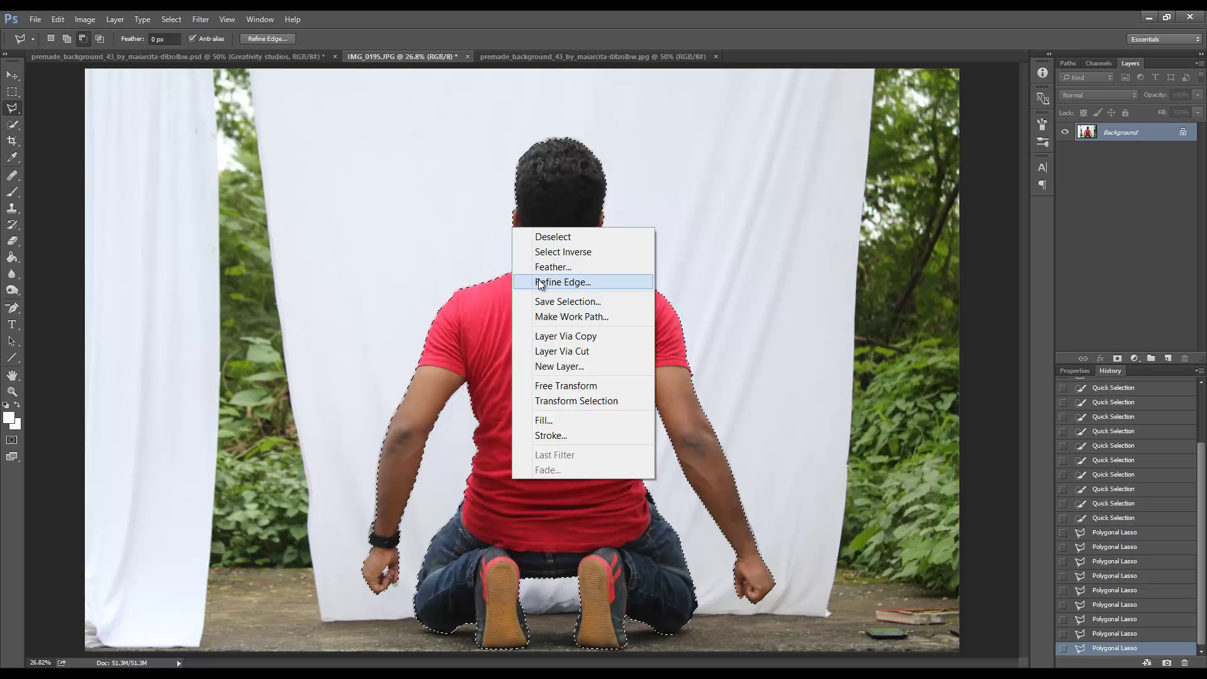
click(557, 284)
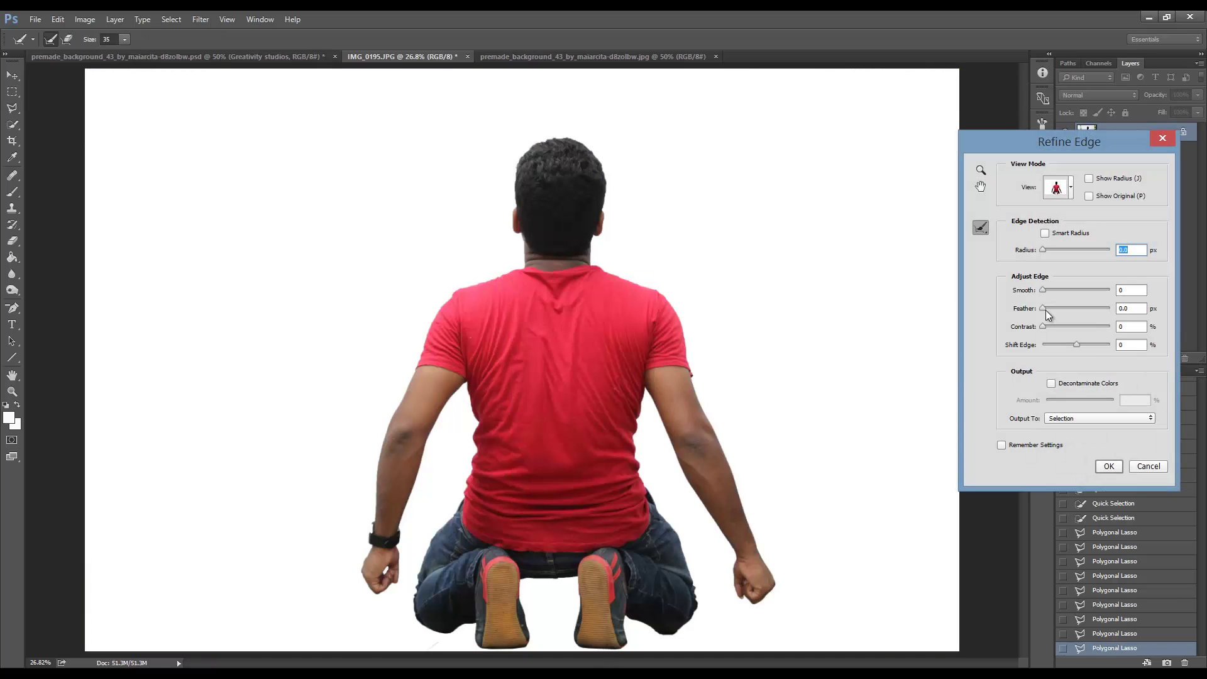
click(1058, 187)
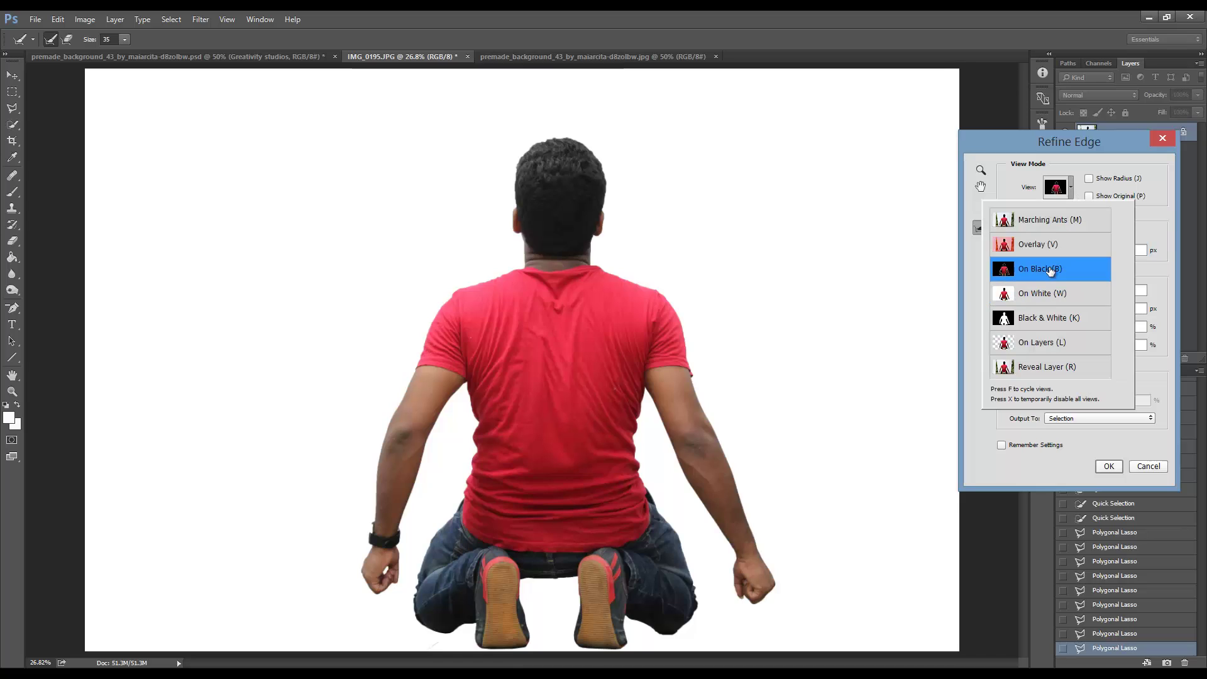
key(Escape)
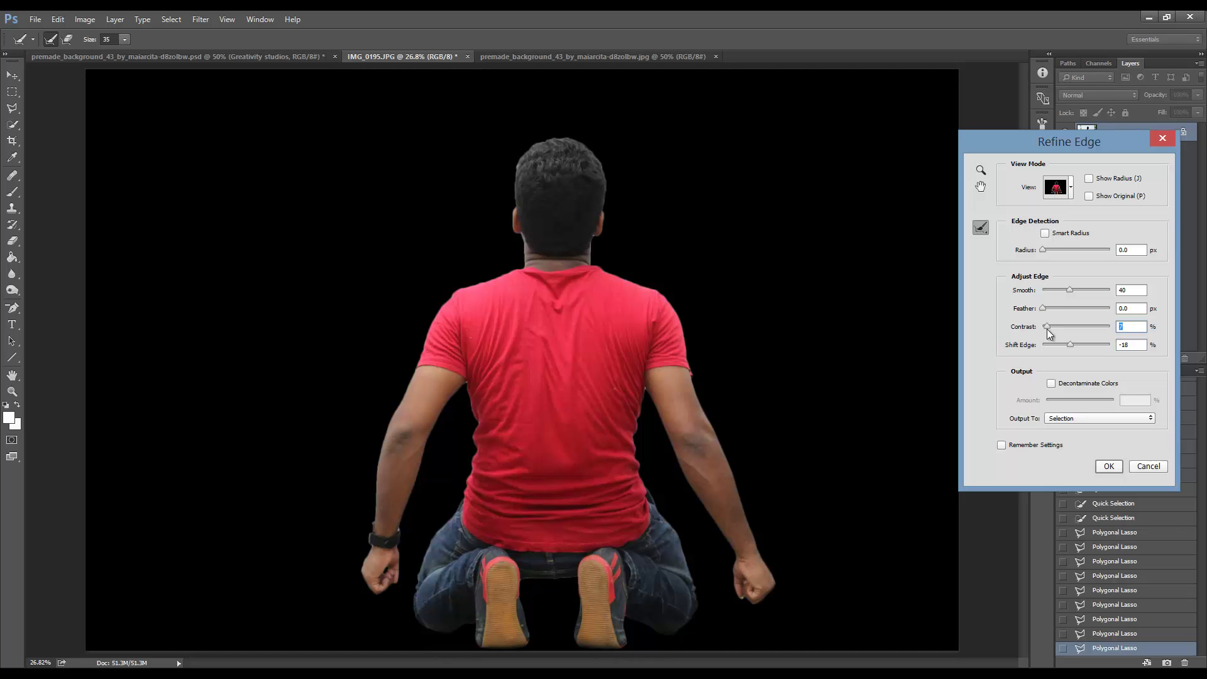
drag(1046, 329, 1050, 330)
click(1110, 467)
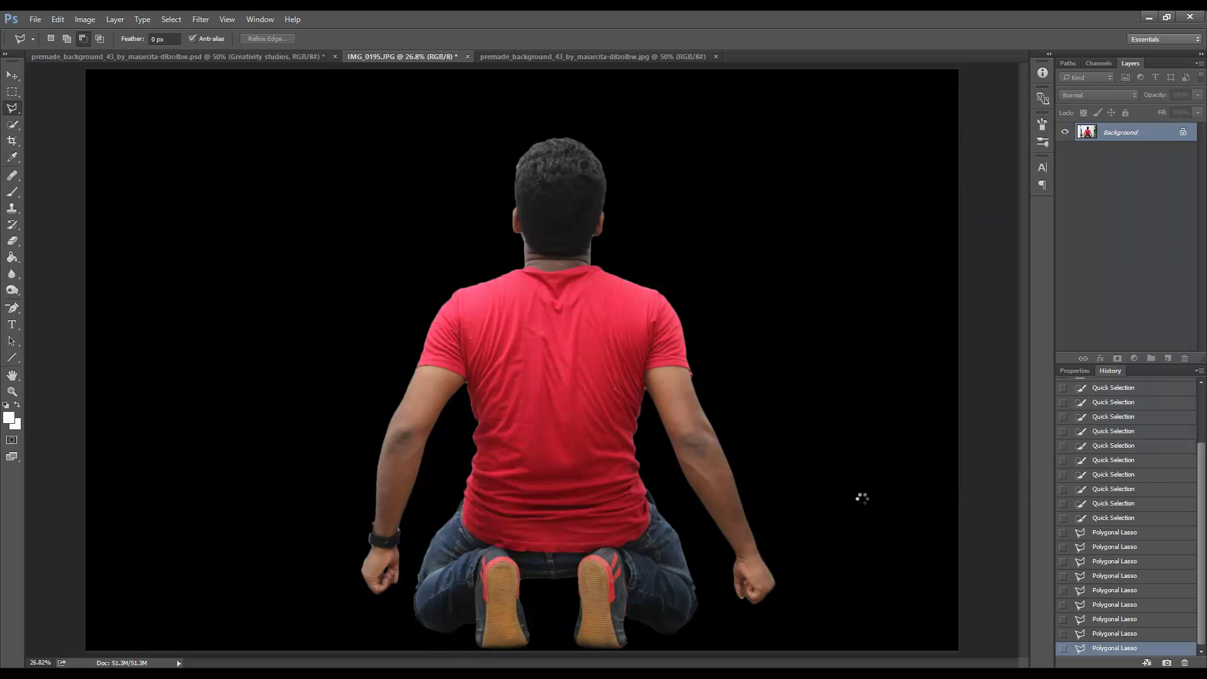
Move the selected man into the forest document and scale him down onto the rail tracks
key(v)
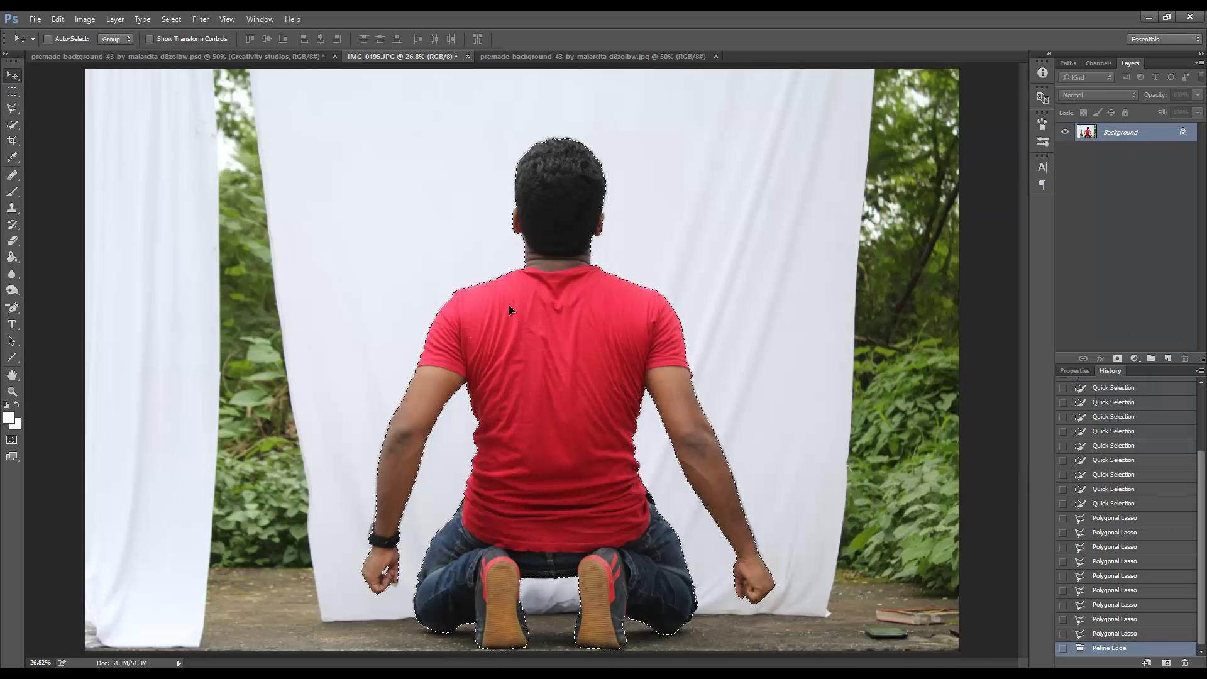
mouse_move(508, 308)
mouse_down()
mouse_move(501, 63)
mouse_move(529, 307)
mouse_move(504, 378)
mouse_up()
key(ctrl+t)
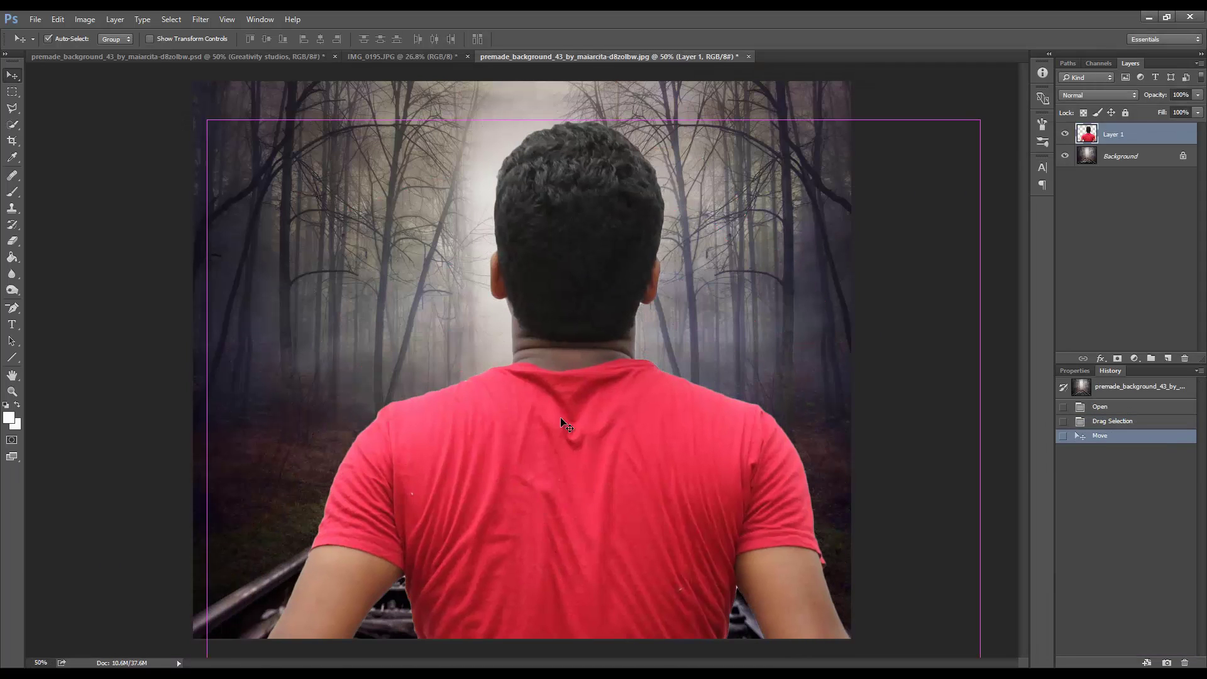
drag(209, 120, 553, 547)
drag(650, 595, 420, 141)
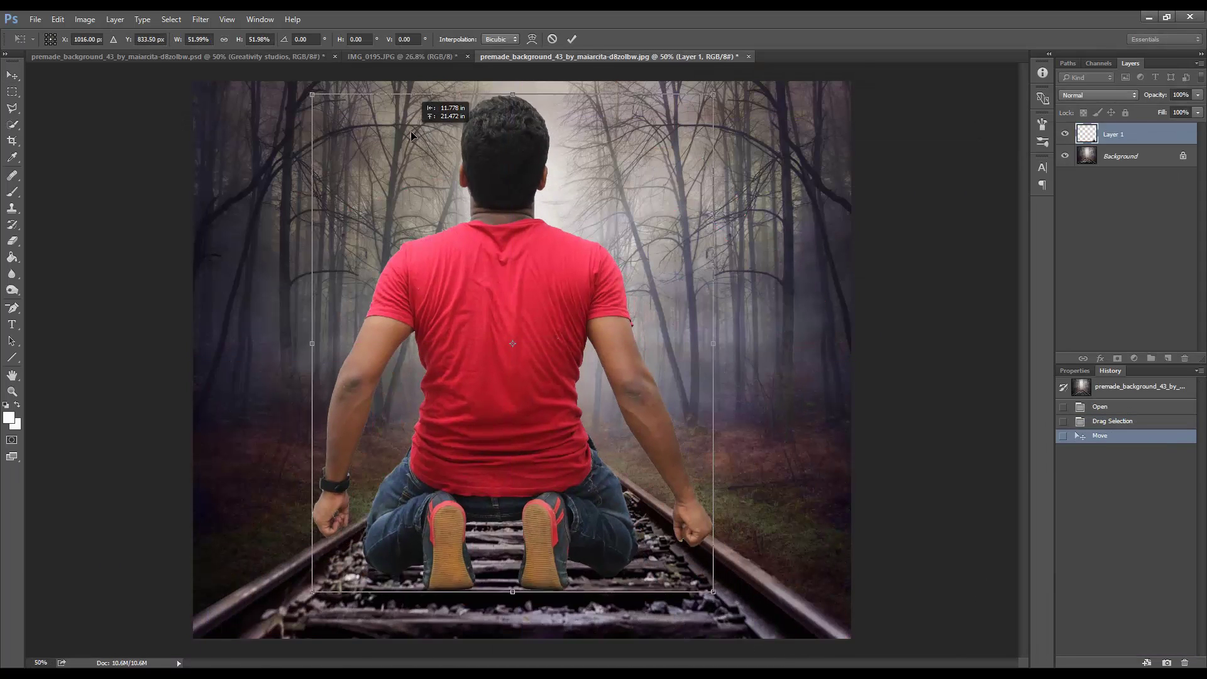
key(Return)
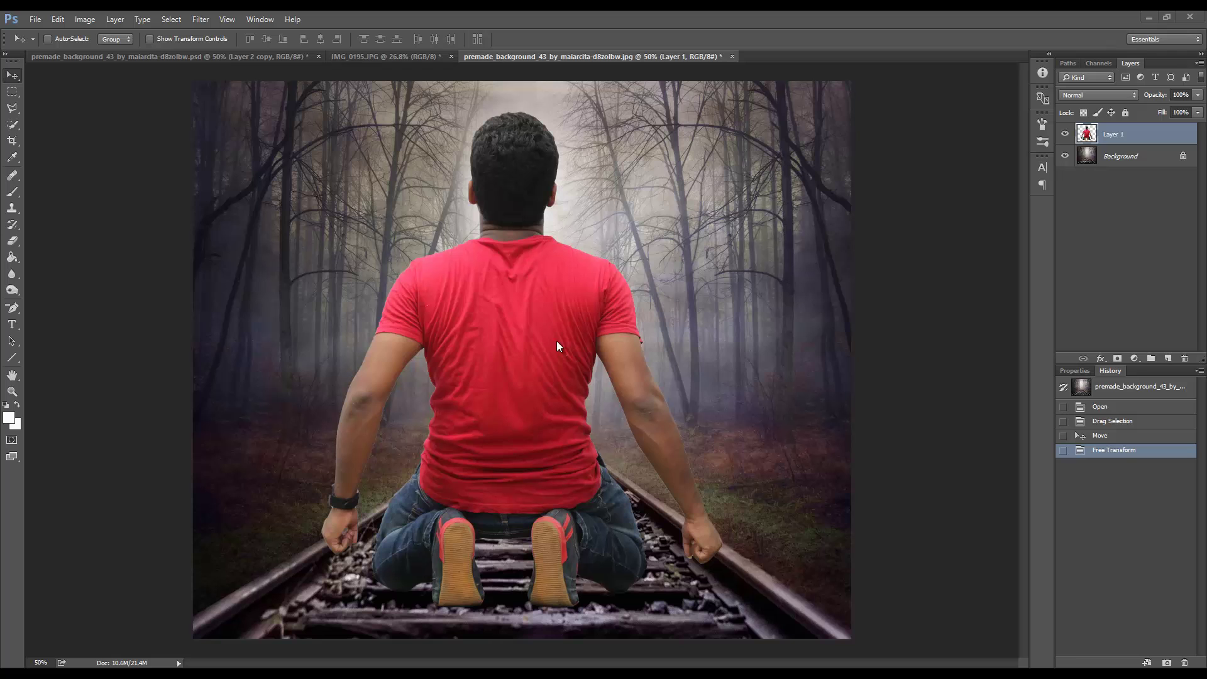
Shrink the man to about 87% and shift him slightly left on the tracks
key(ctrl+t)
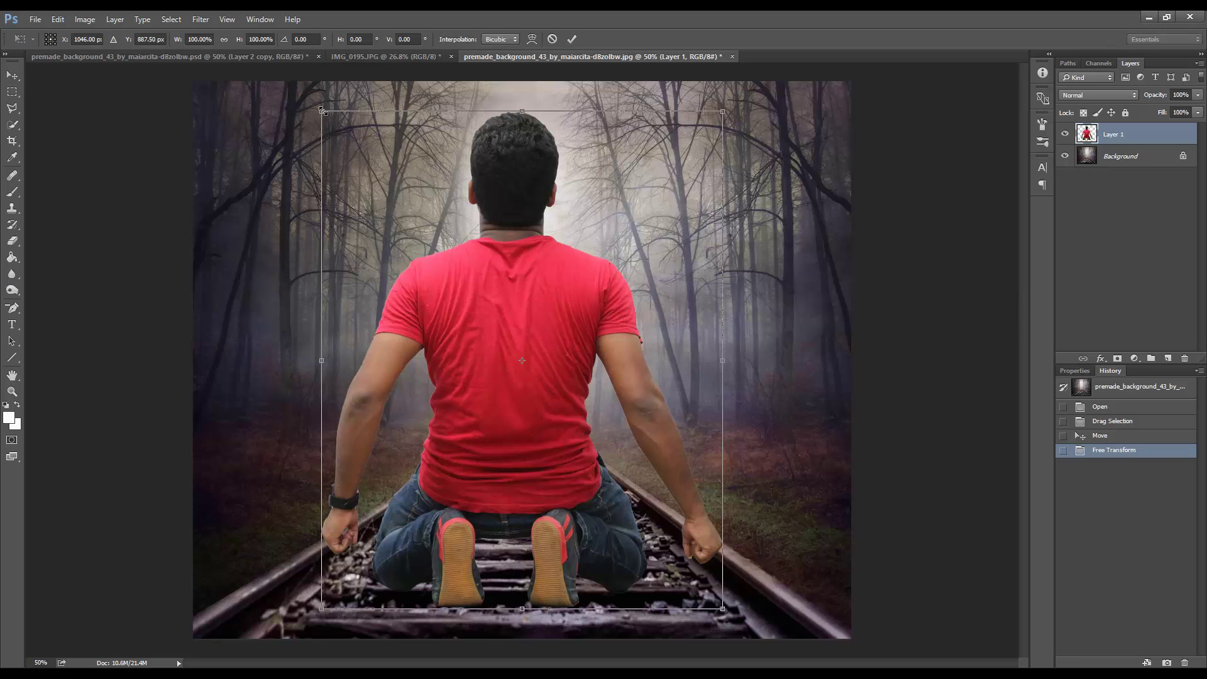
drag(322, 110, 359, 158)
drag(596, 385, 578, 392)
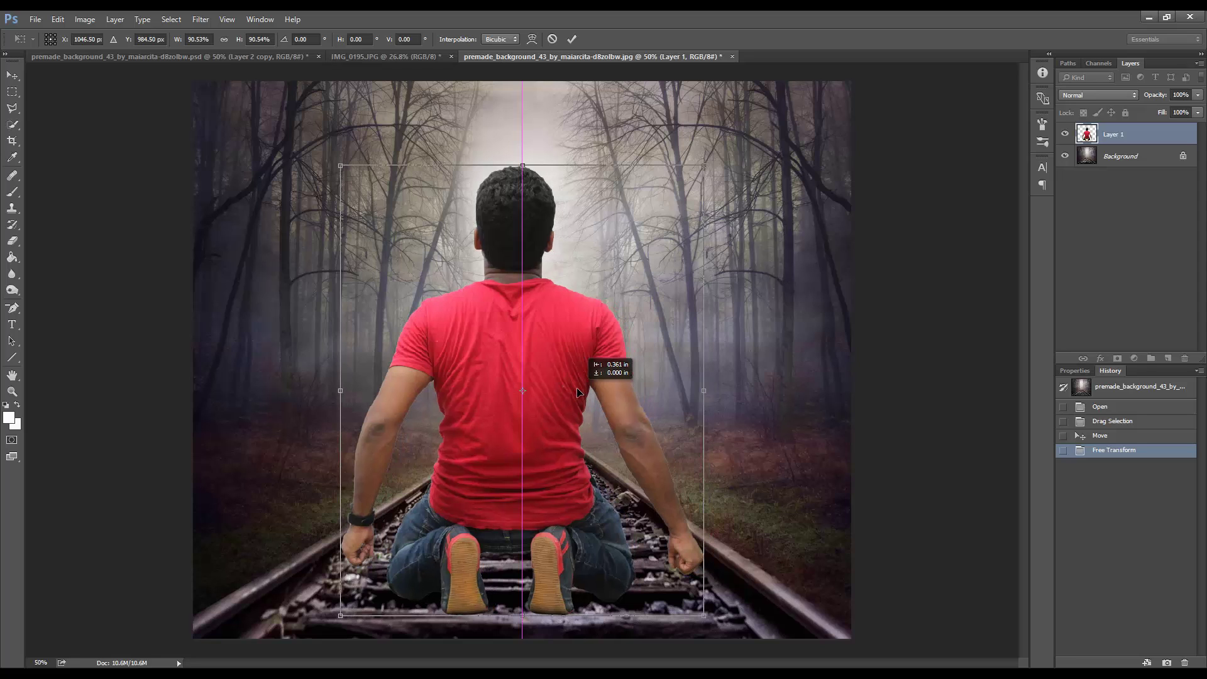
drag(340, 165, 349, 188)
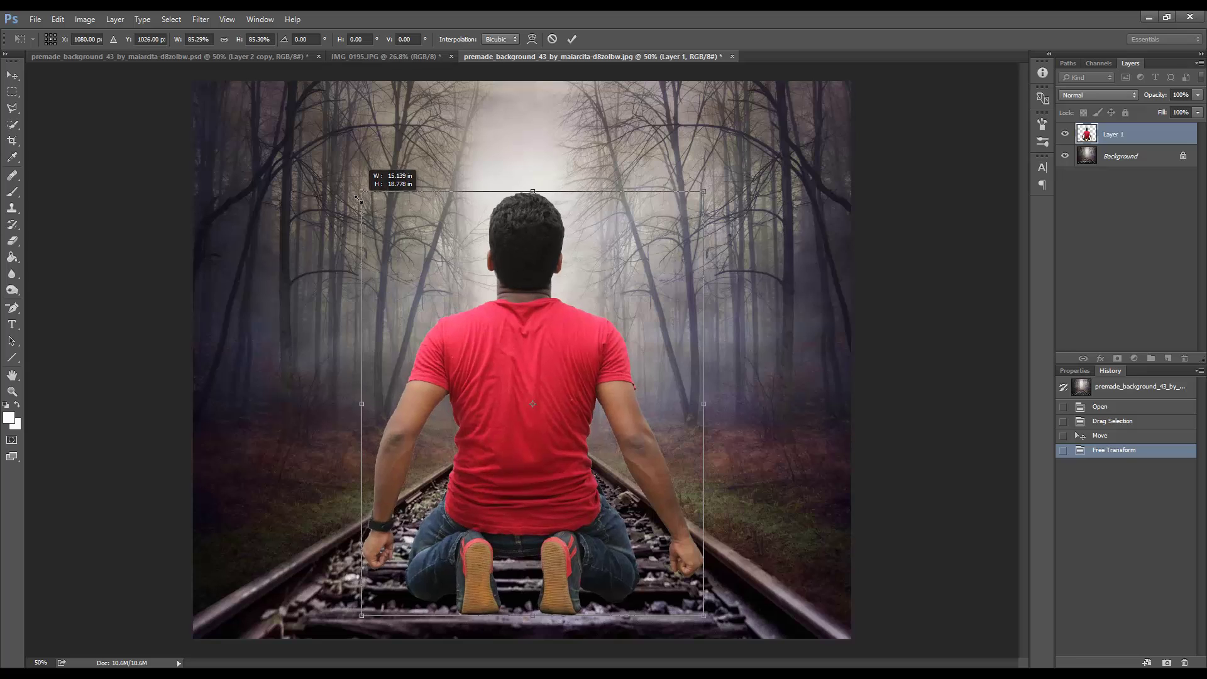
drag(598, 378, 591, 378)
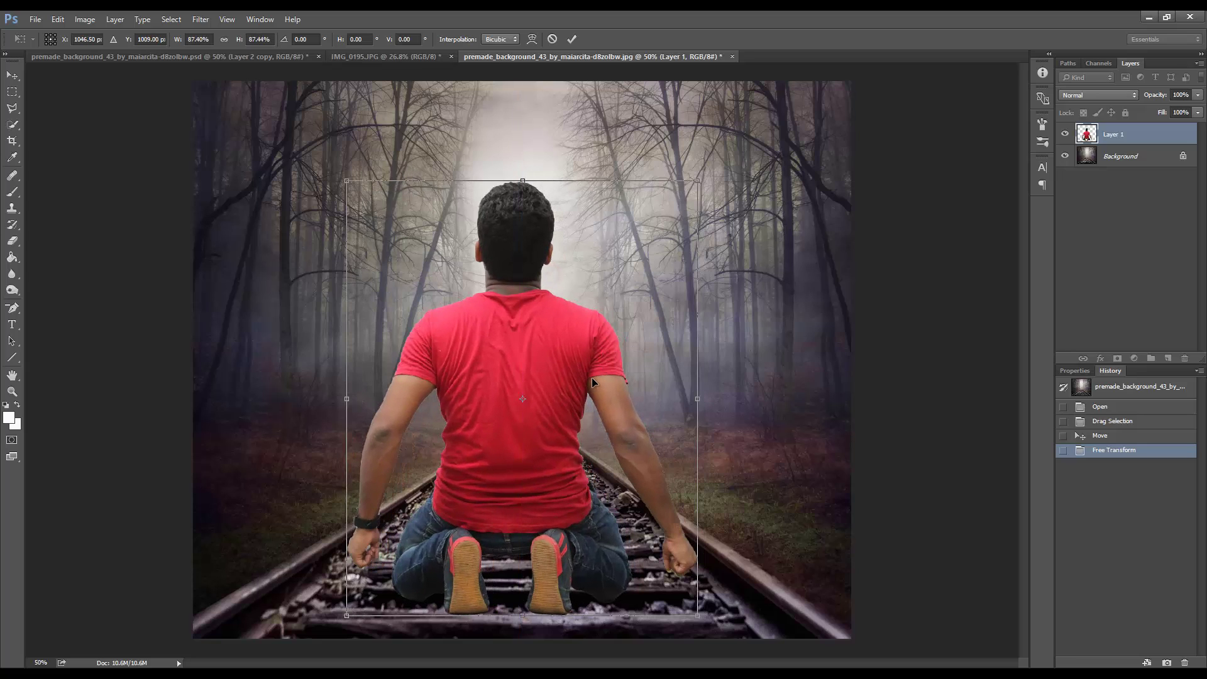
key(Return)
key(Up)
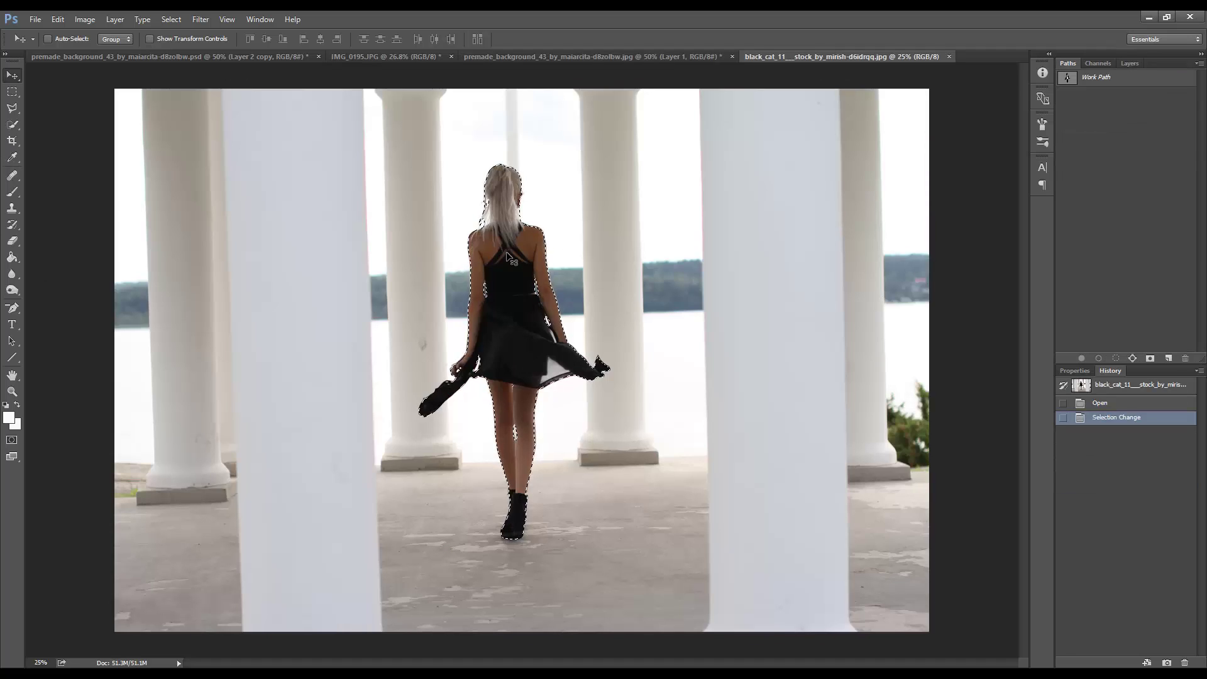
Bring the selected woman into the forest document and hide the man's layer
mouse_move(507, 254)
mouse_down()
mouse_move(585, 61)
mouse_move(521, 322)
mouse_up()
key(F7)
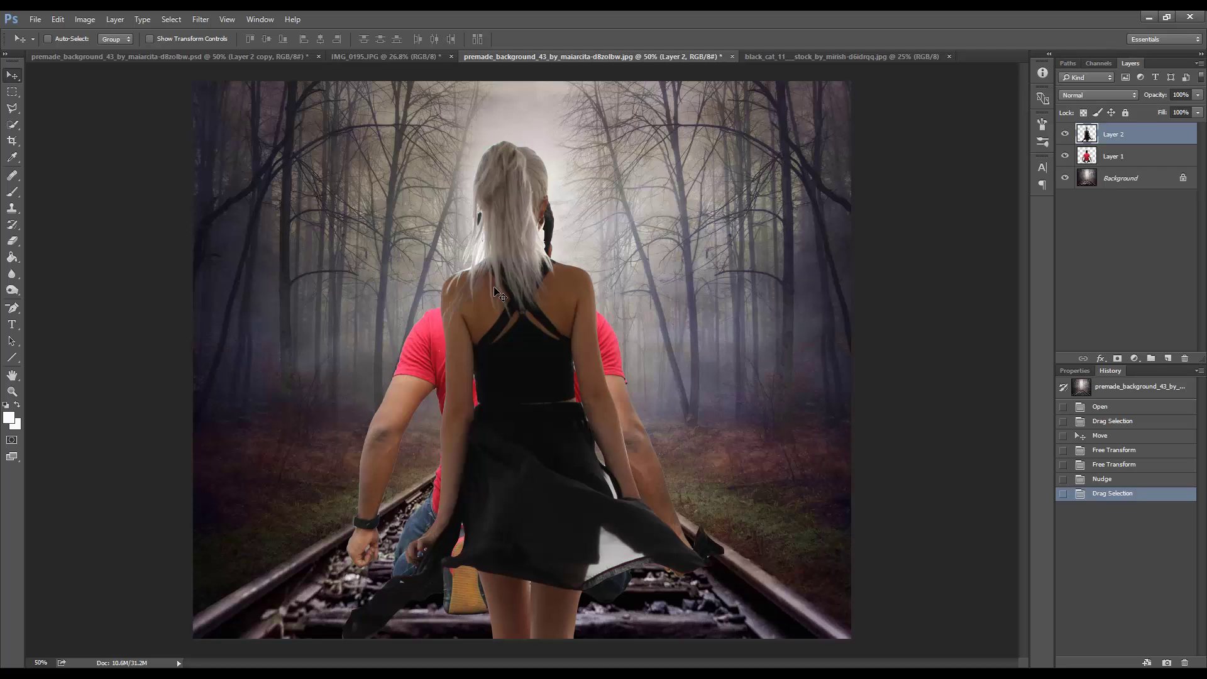
click(1066, 156)
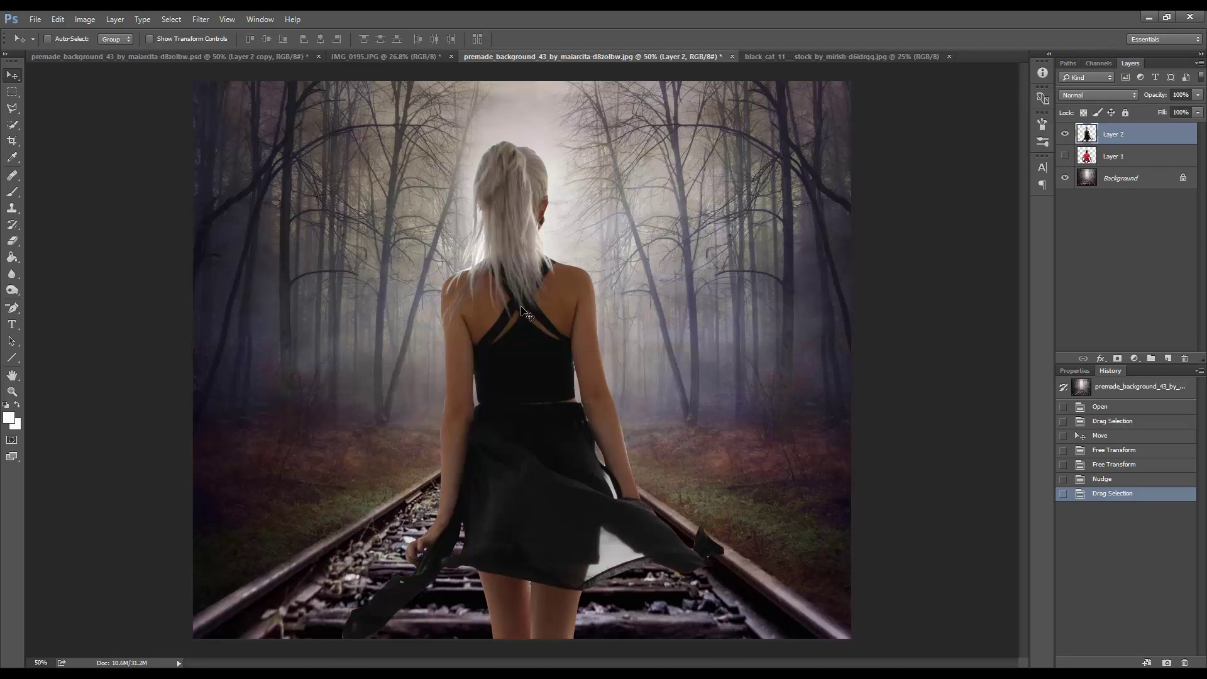
Scale the woman down to about 21% and place her mid-track, then select Layer 2
key(ctrl+t)
drag(356, 153, 530, 506)
drag(611, 549, 534, 219)
drag(451, 175, 553, 402)
mouse_move(595, 447)
mouse_down()
mouse_move(539, 353)
mouse_move(550, 337)
mouse_up()
drag(490, 291, 507, 326)
mouse_move(546, 371)
mouse_down()
mouse_move(534, 380)
mouse_move(513, 368)
mouse_up()
key(Return)
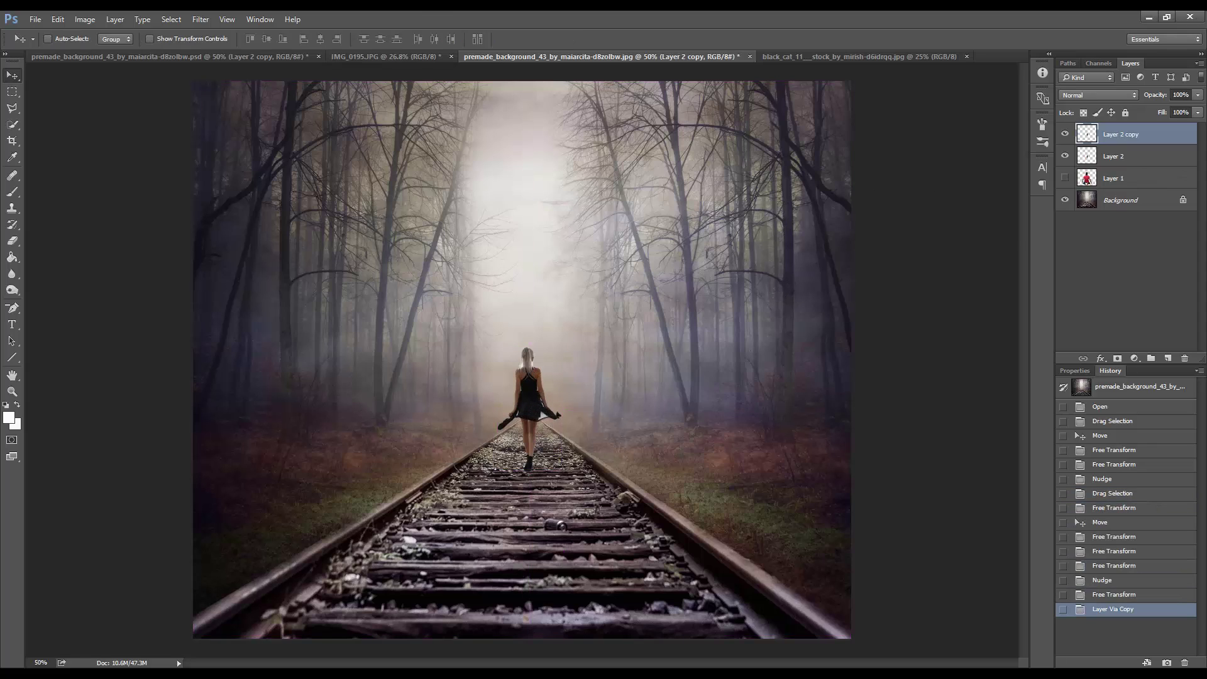
click(1129, 162)
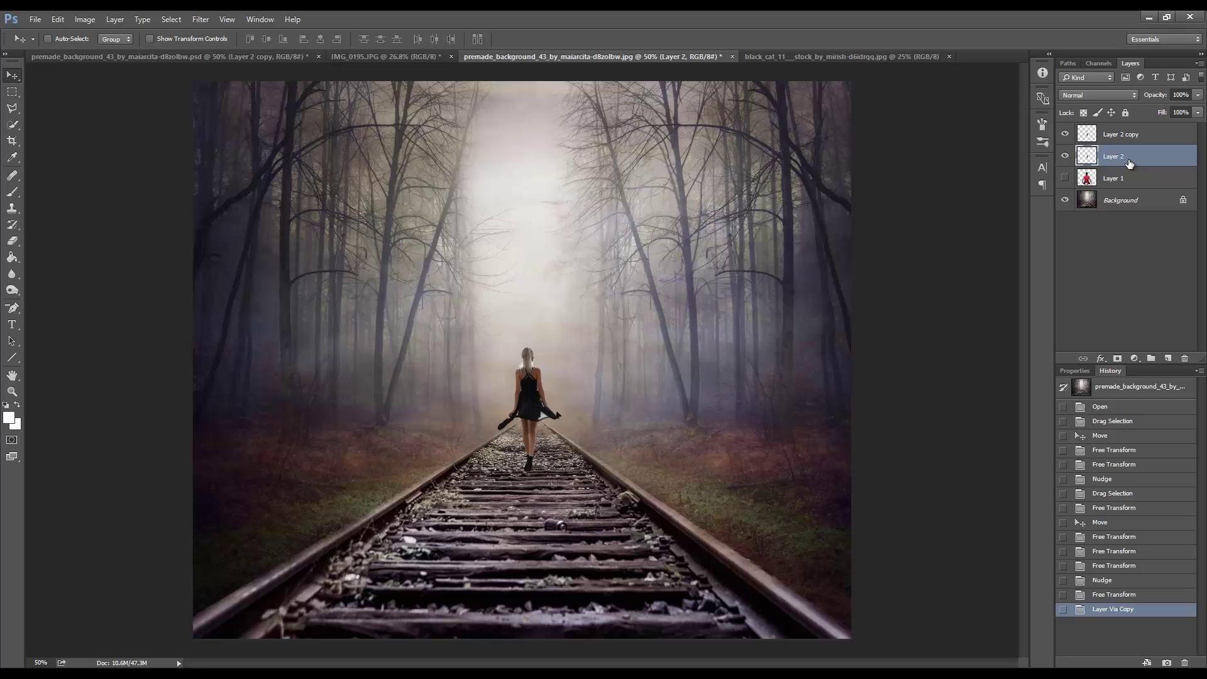
Blacken the woman's layer with Hue/Saturation, rotate it 180° and move it below her feet
click(80, 22)
click(283, 138)
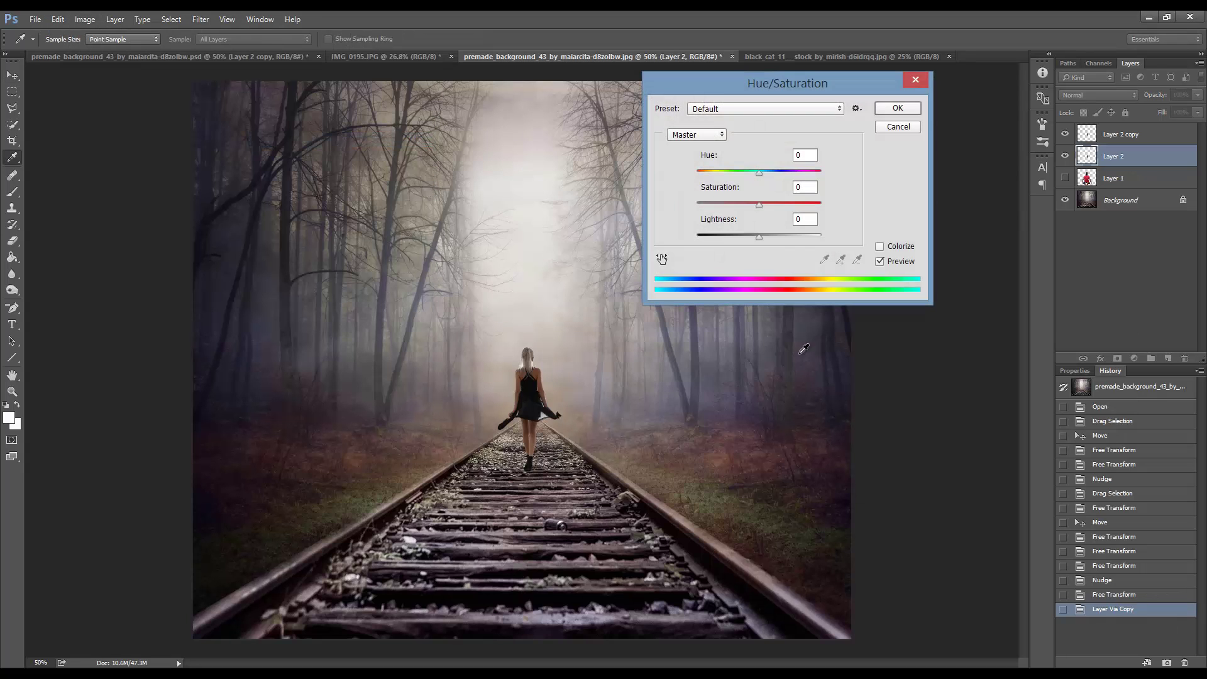
click(898, 108)
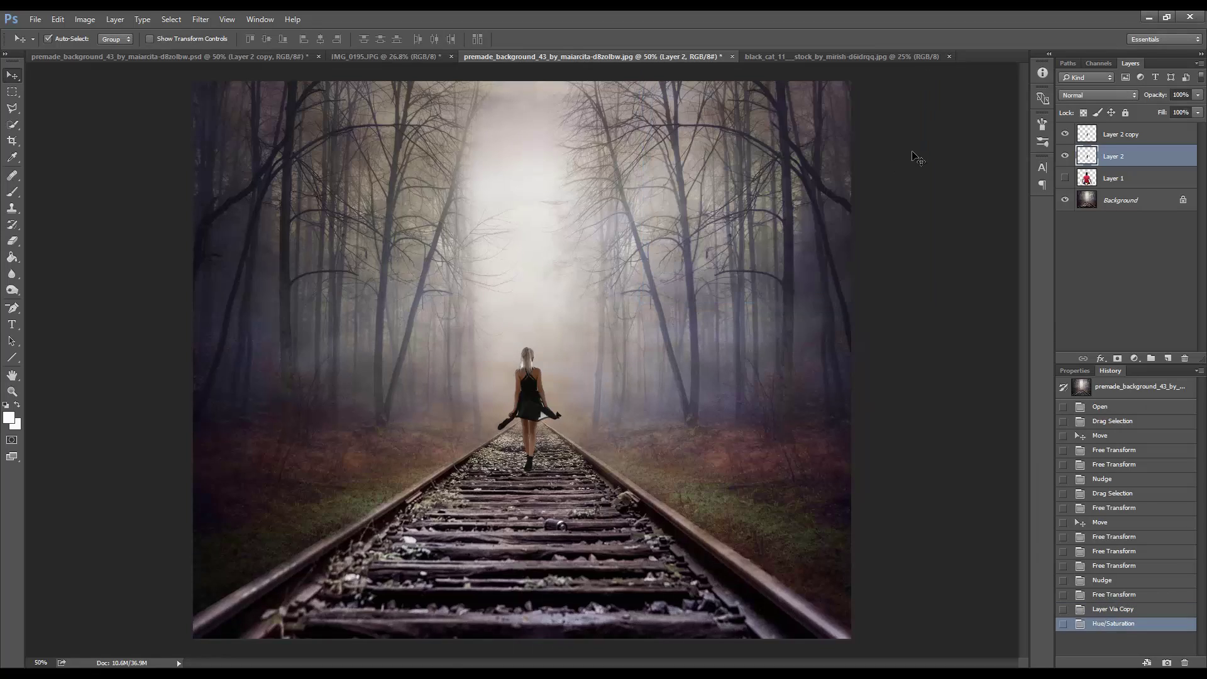
key(ctrl+t)
right_click(752, 298)
click(797, 448)
drag(542, 384, 535, 505)
key(Left)
key(Left)
key(Left)
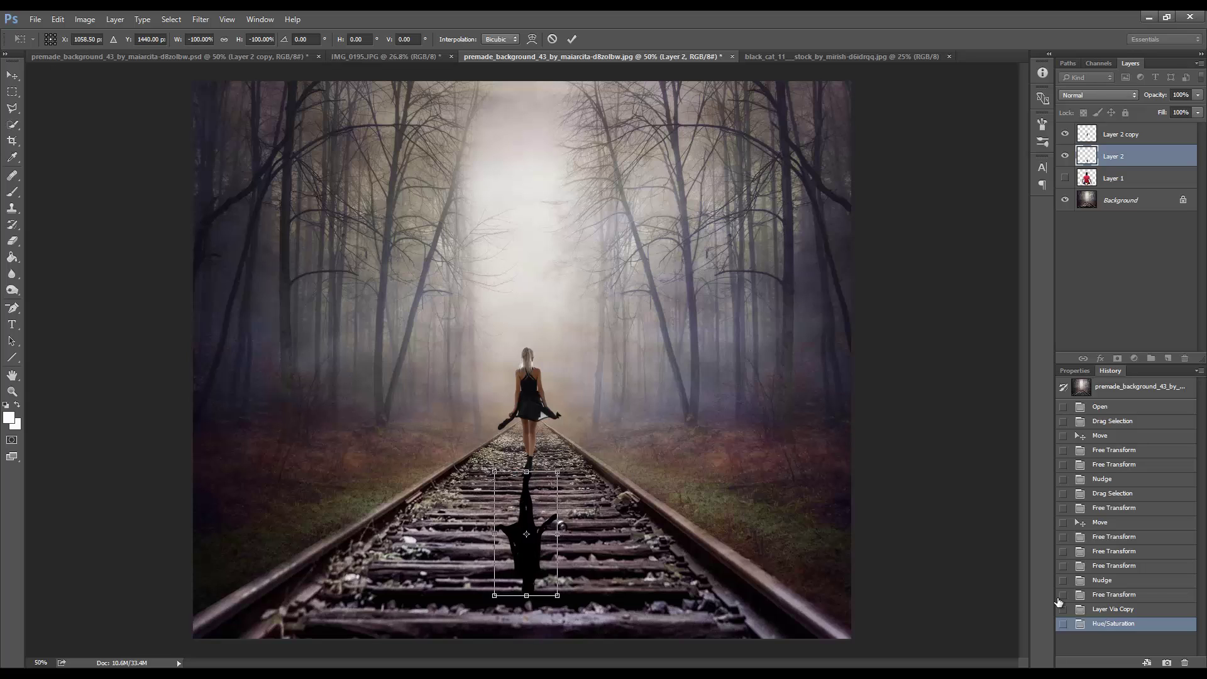
Skew the flipped silhouette into a trapezoid along the tracks and nudge it under her feet
right_click(647, 533)
click(702, 385)
drag(560, 597, 594, 523)
drag(495, 595, 455, 525)
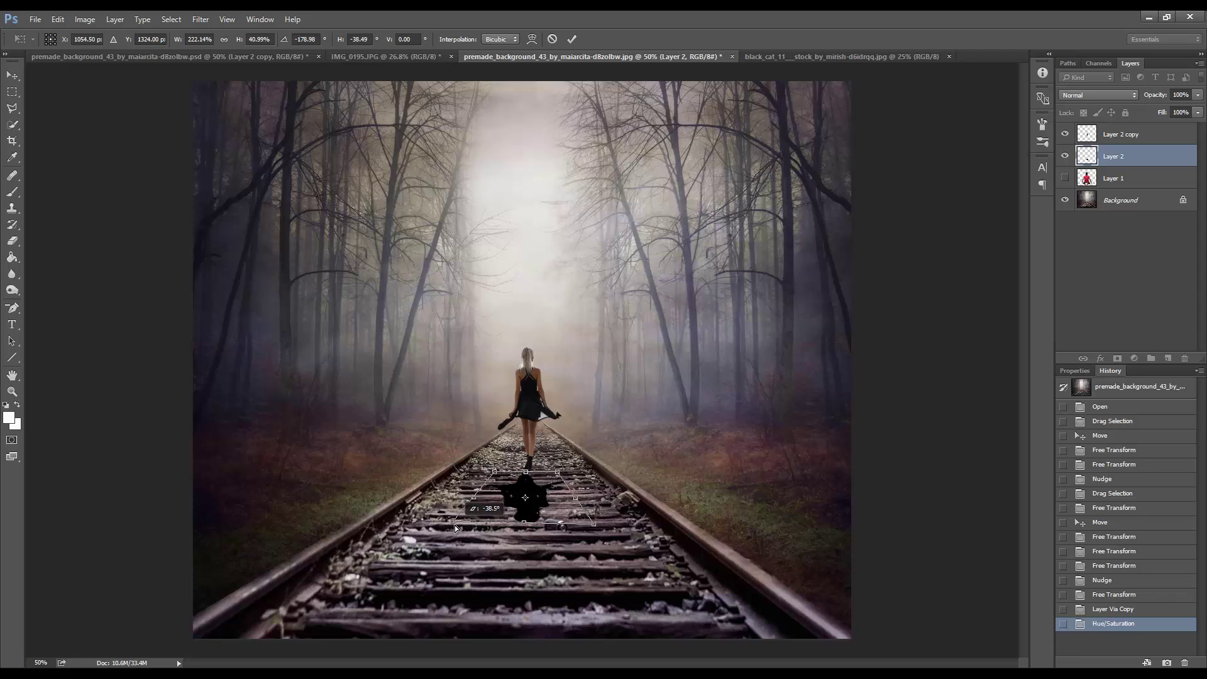
key(Return)
key(Up)
key(Up)
key(Up)
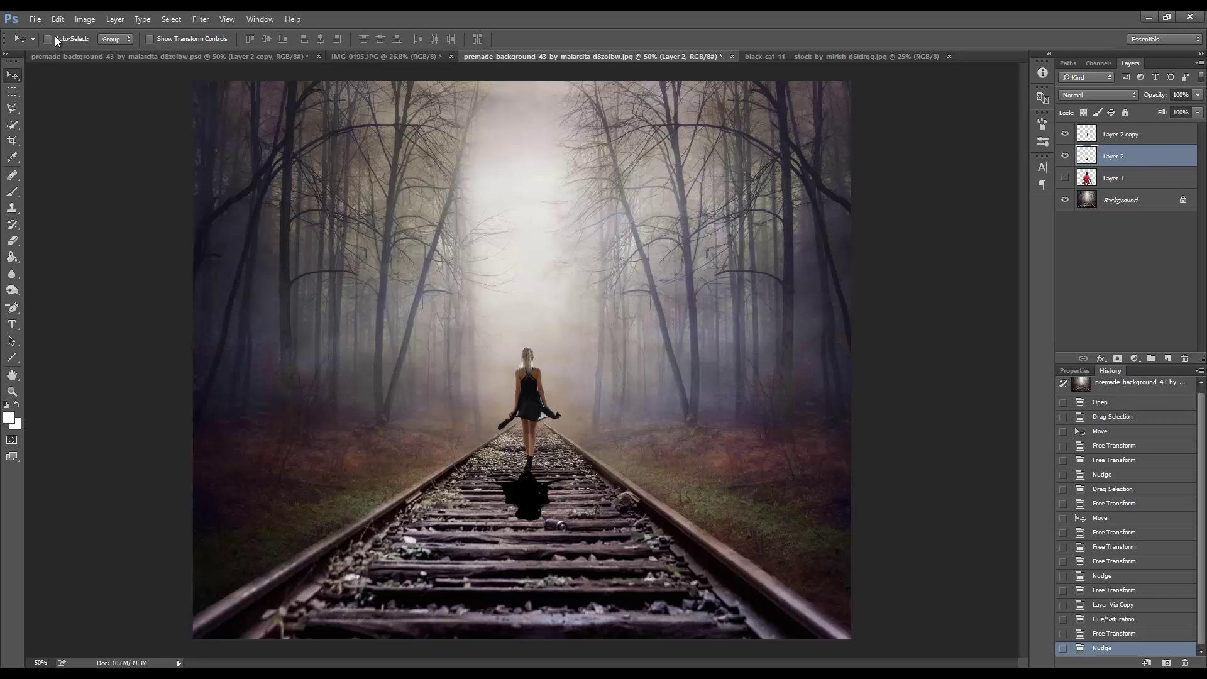
Apply a Field Blur with pins at her feet and on the shadow, blur set to 10 px
click(200, 19)
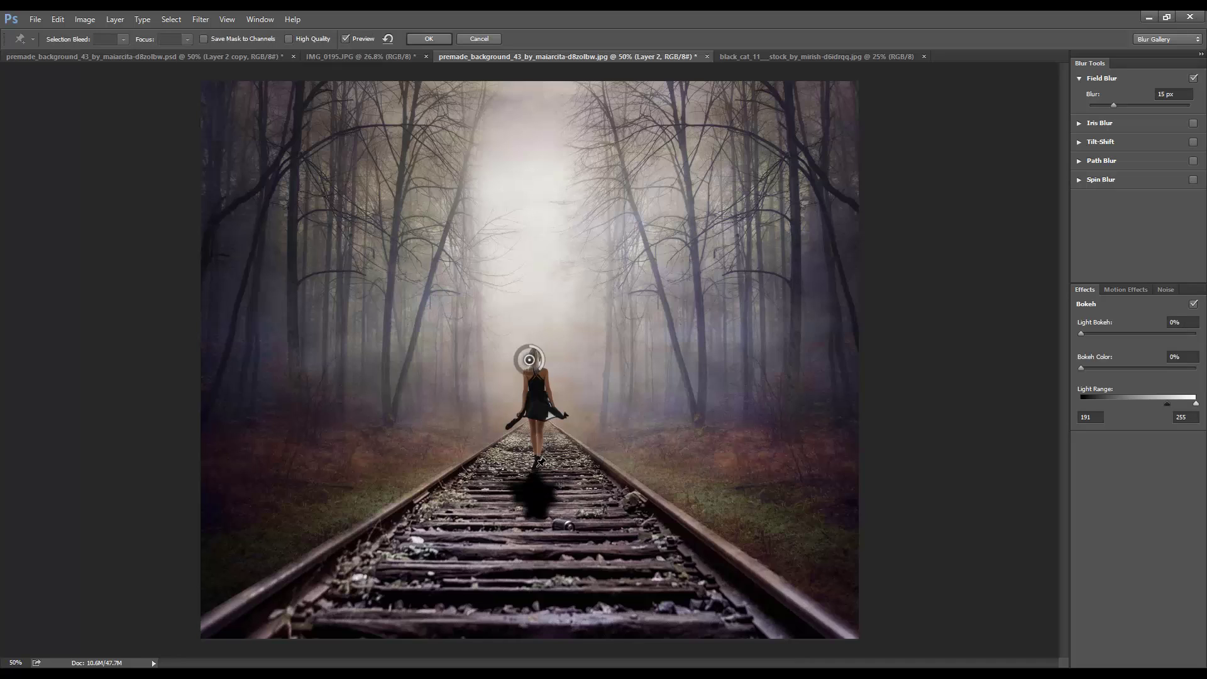
click(538, 464)
click(531, 526)
drag(531, 526, 533, 517)
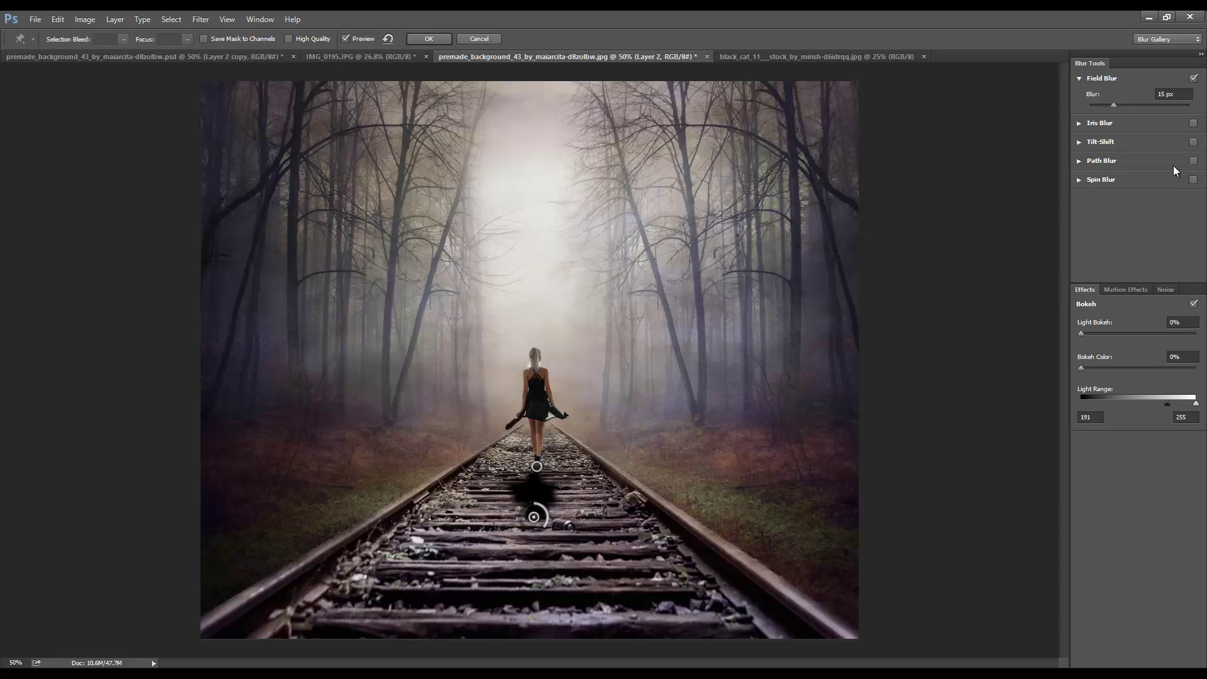
click(537, 468)
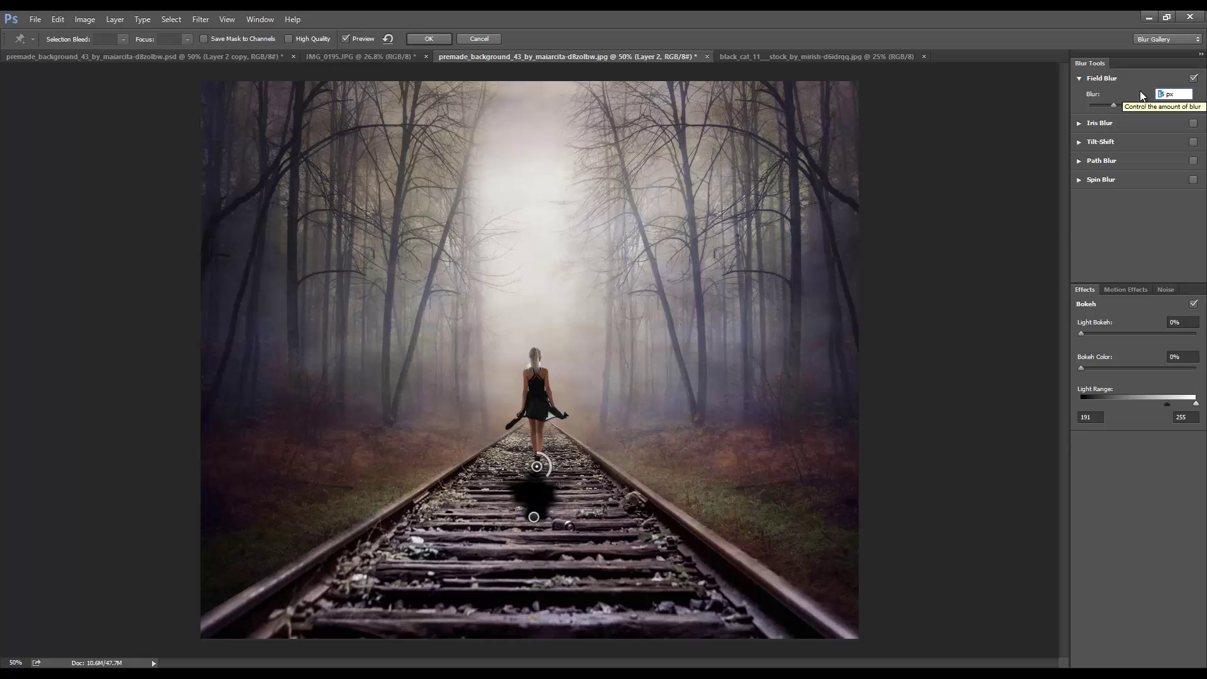
key(BackSpace)
text(2)
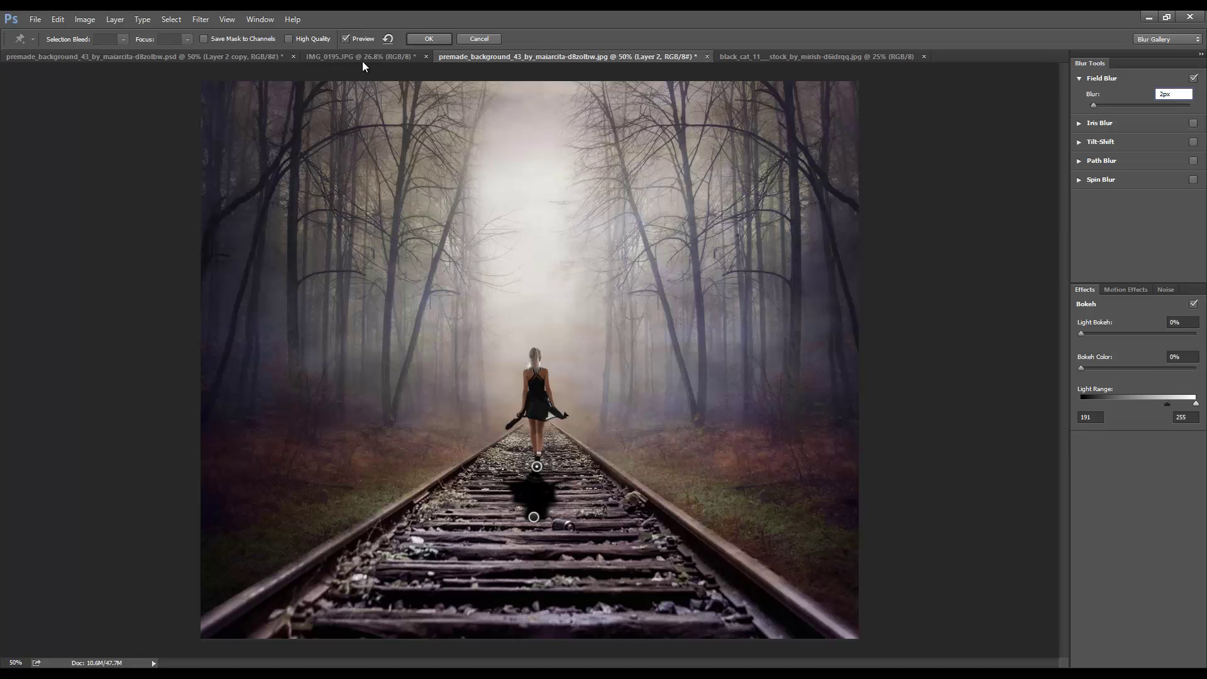
text(5)
key(Return)
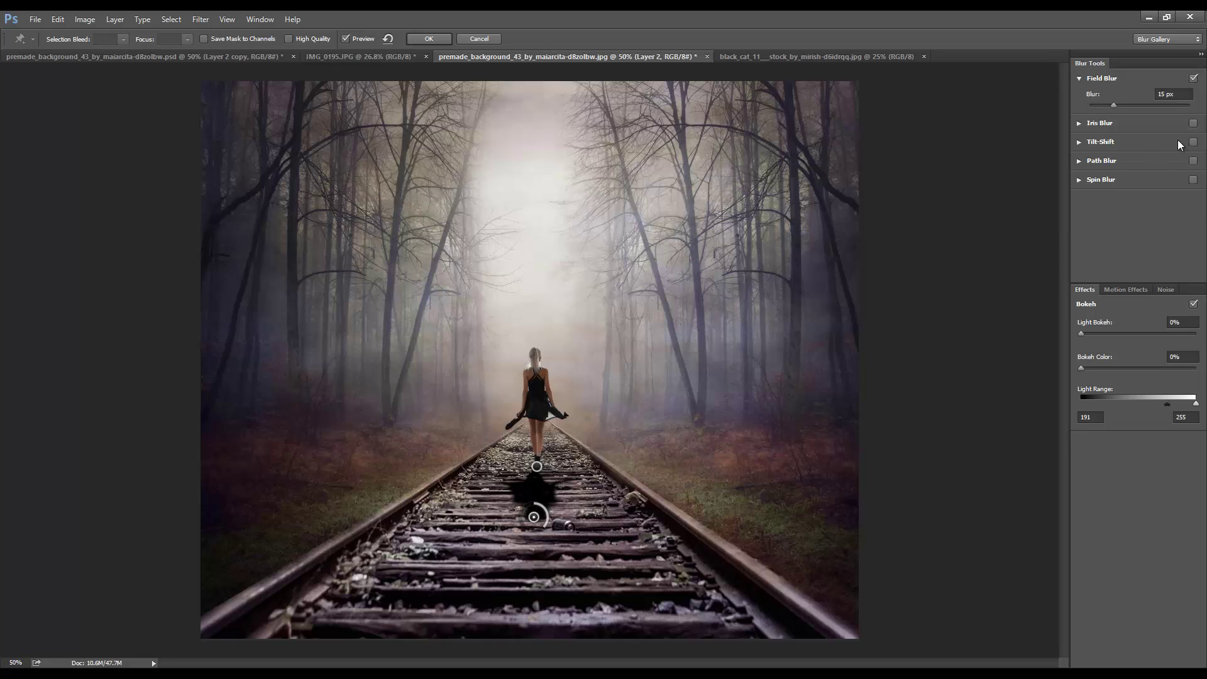
double_click(1167, 95)
text(10)
click(428, 39)
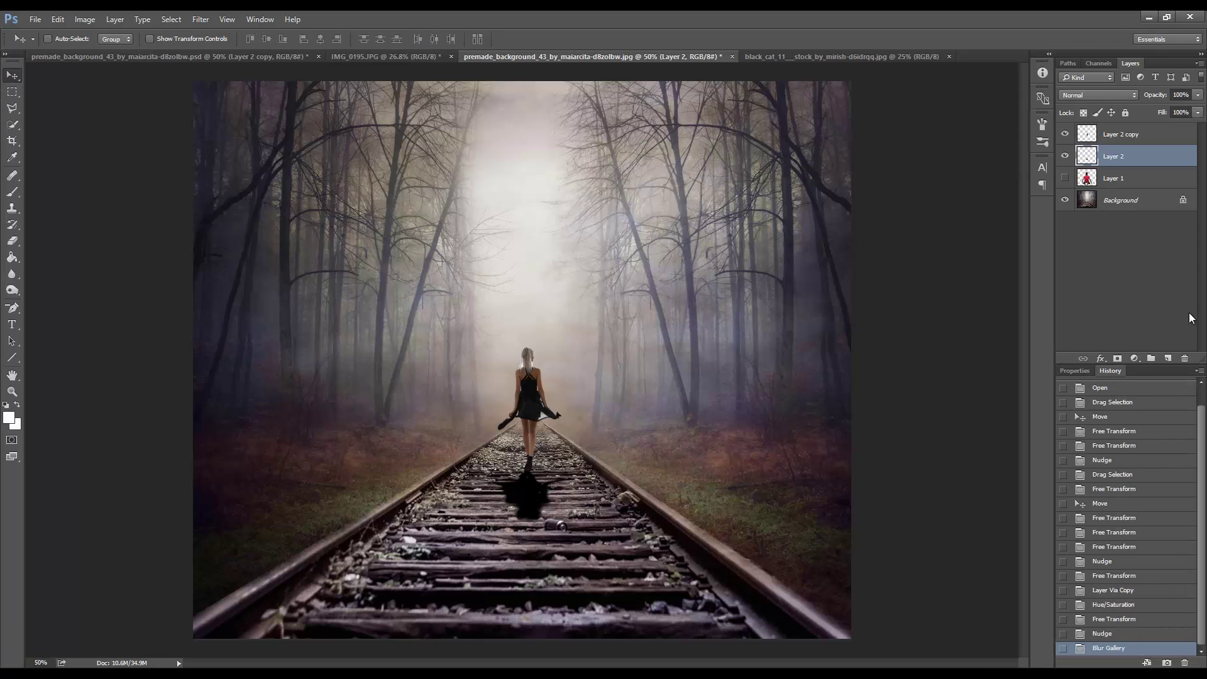
Add a layer mask to the shadow layer and fade it out with a gradient
click(1118, 359)
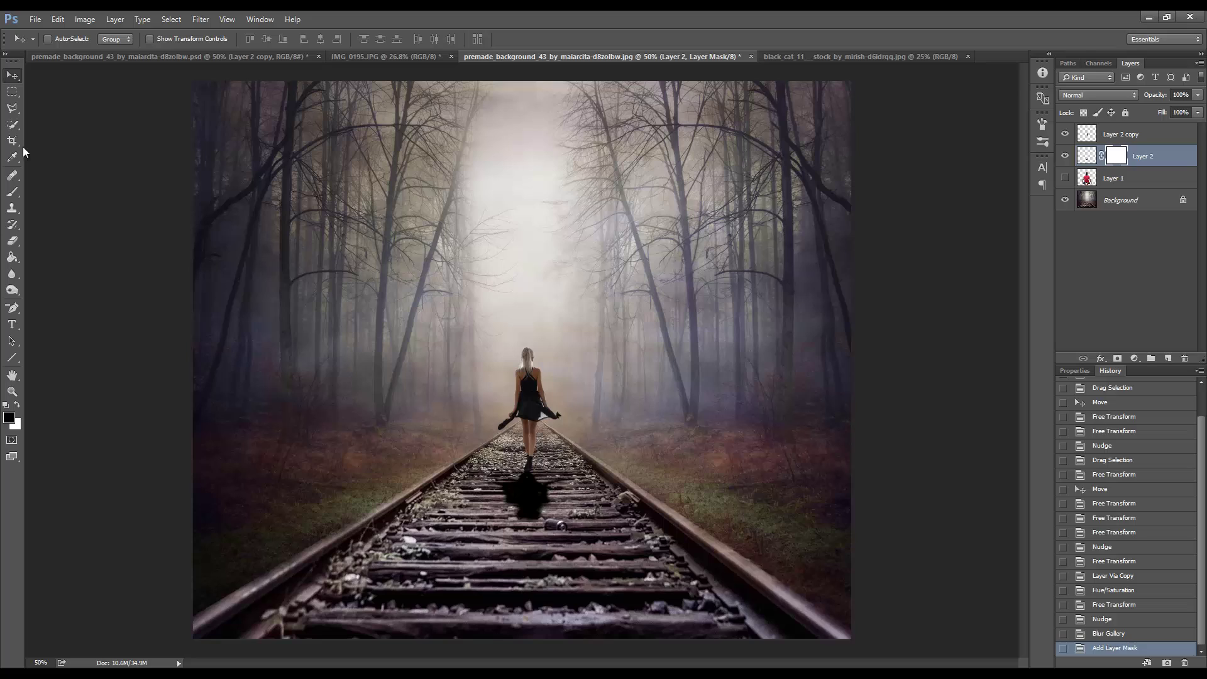
right_click(12, 257)
click(50, 257)
drag(530, 530, 534, 422)
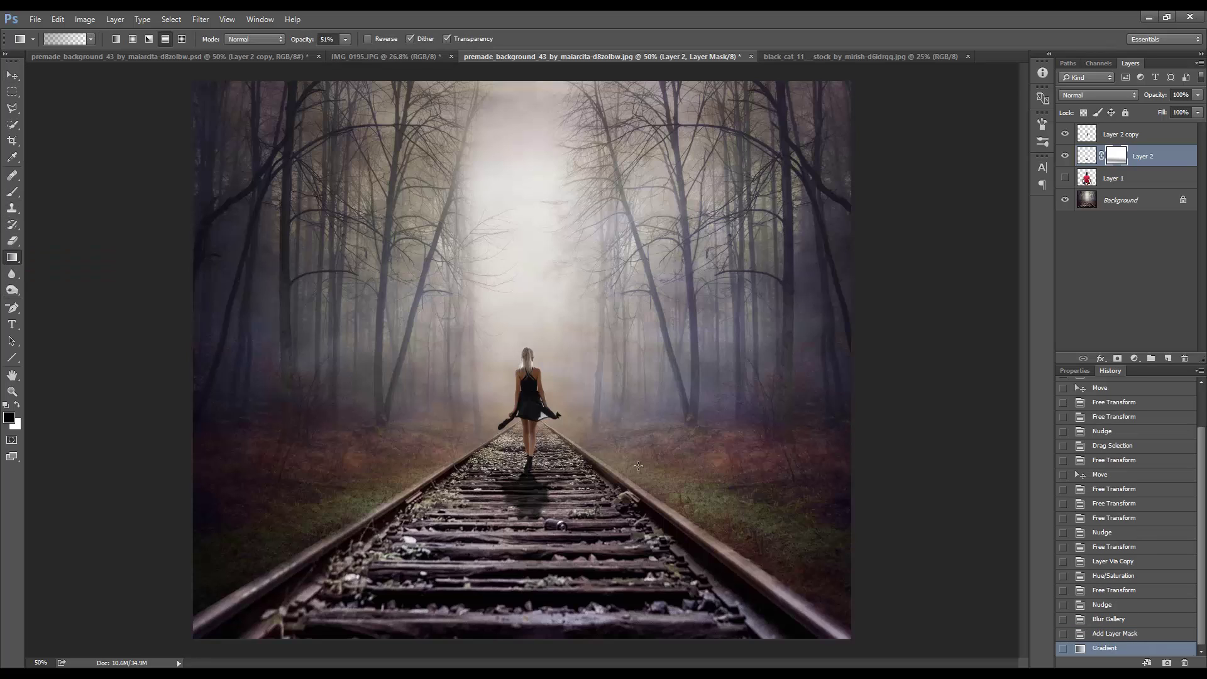
Lower the shadow layer's opacity to 72%, then select Layer 2 copy
click(1087, 155)
drag(1157, 94, 1143, 104)
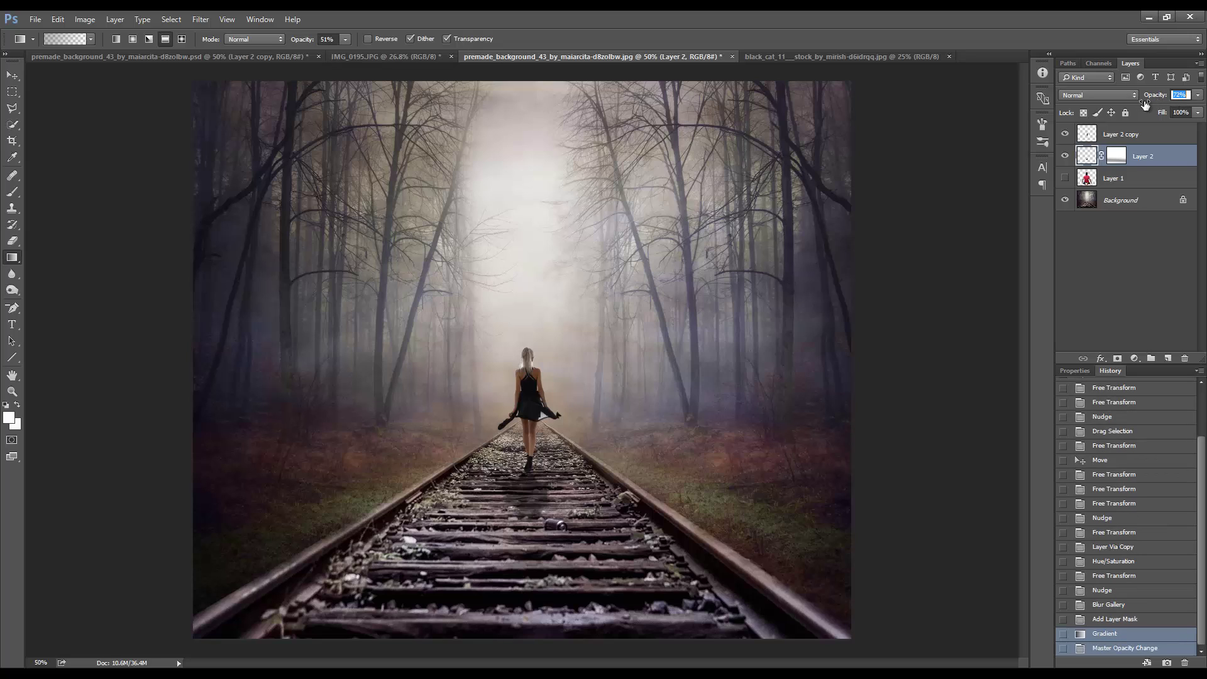
click(1165, 149)
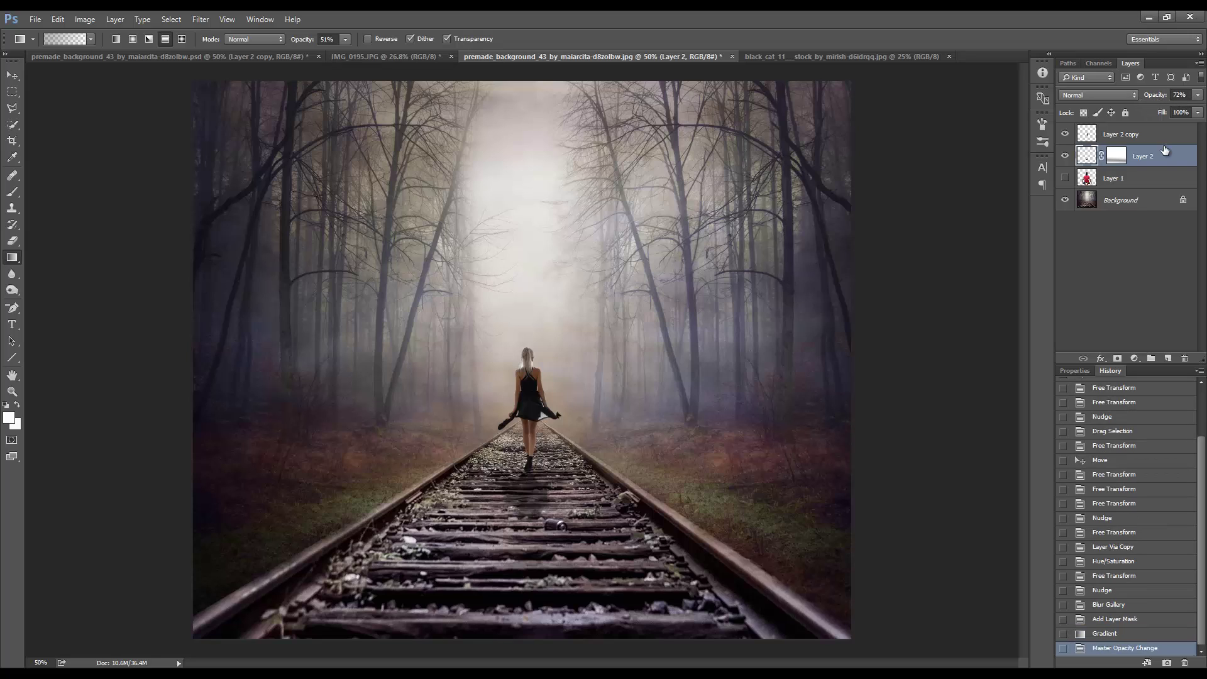
click(1163, 134)
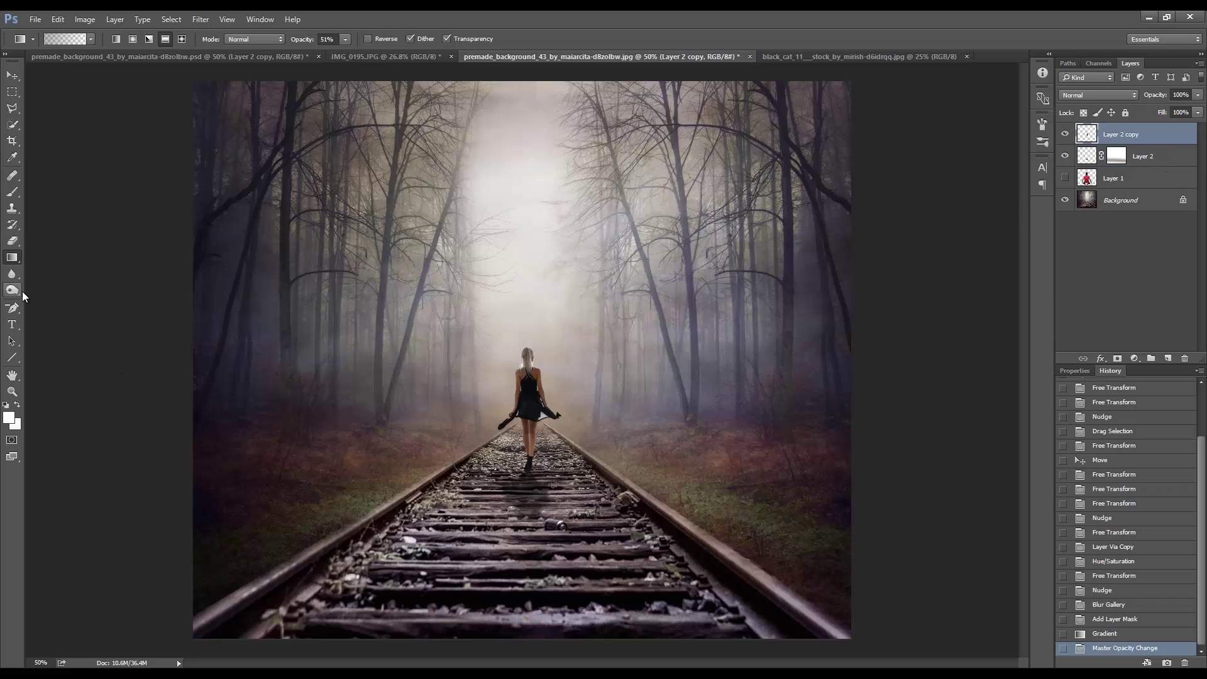
Set up a small black brush at 14% opacity, zoomed in close on the girl
click(14, 192)
click(10, 420)
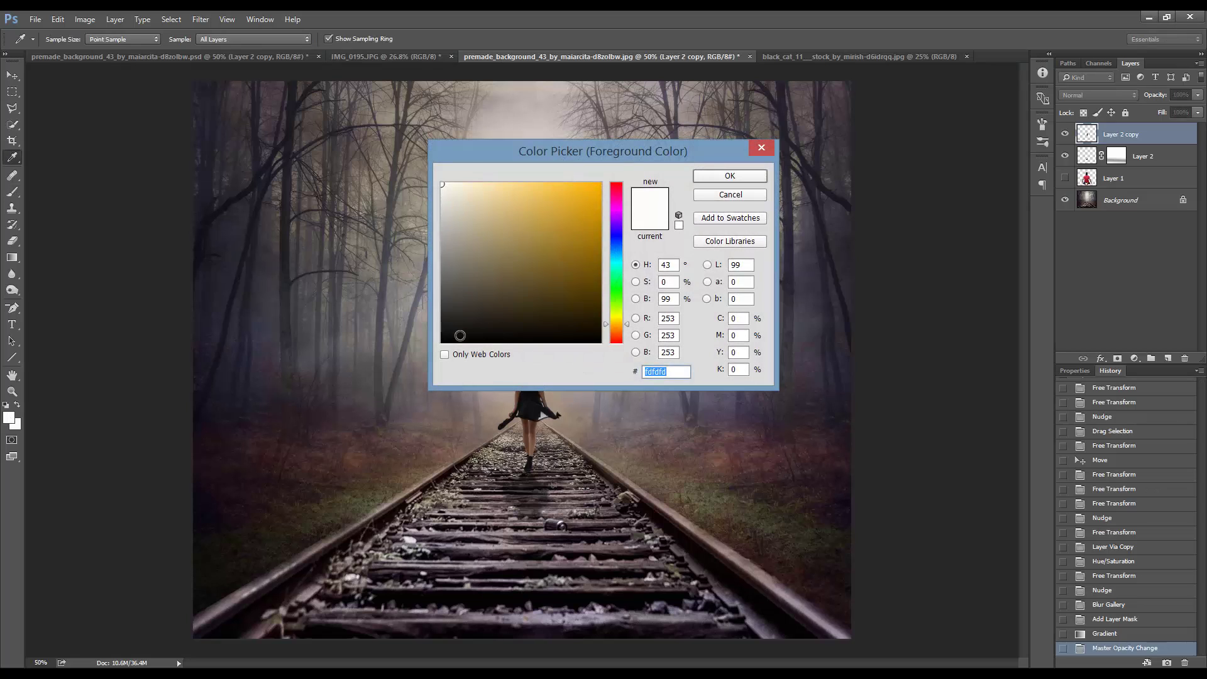
click(444, 343)
click(714, 176)
click(12, 391)
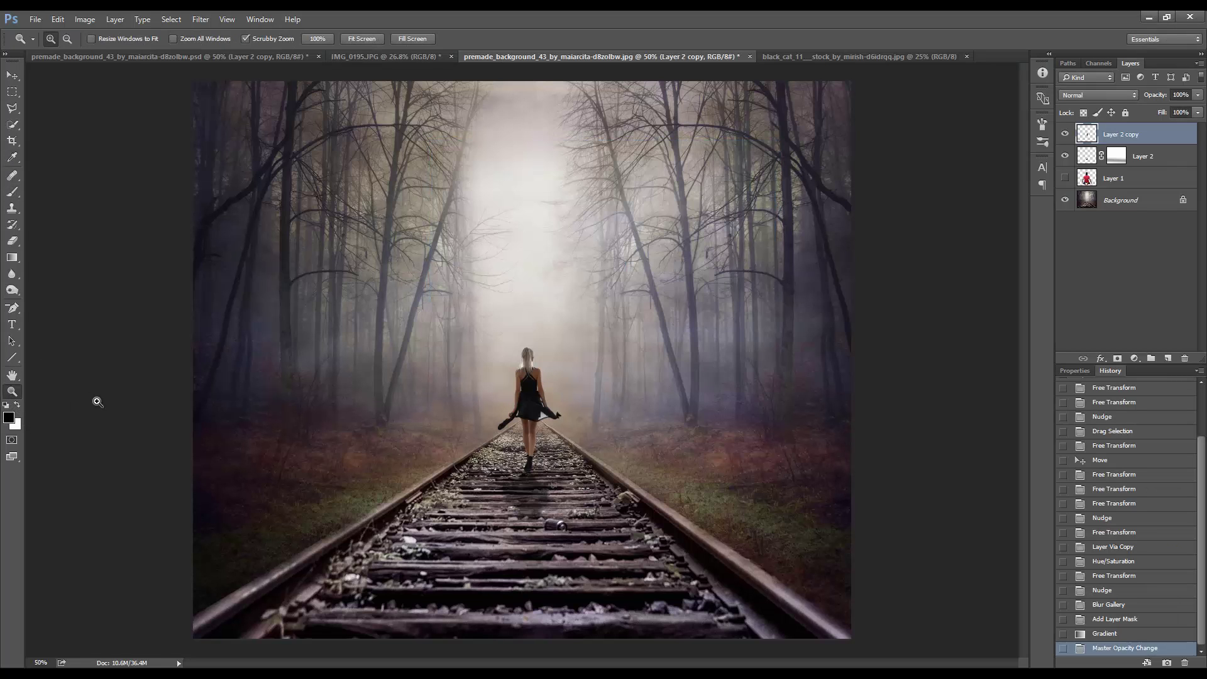
drag(456, 414, 491, 350)
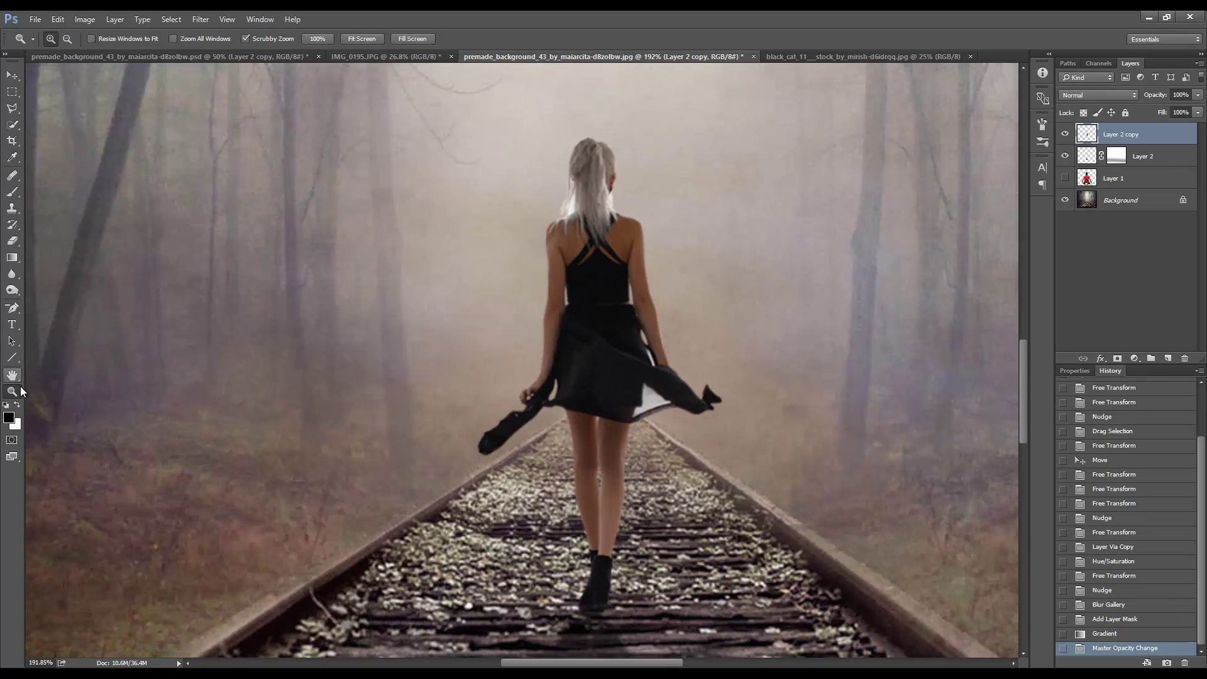
click(12, 191)
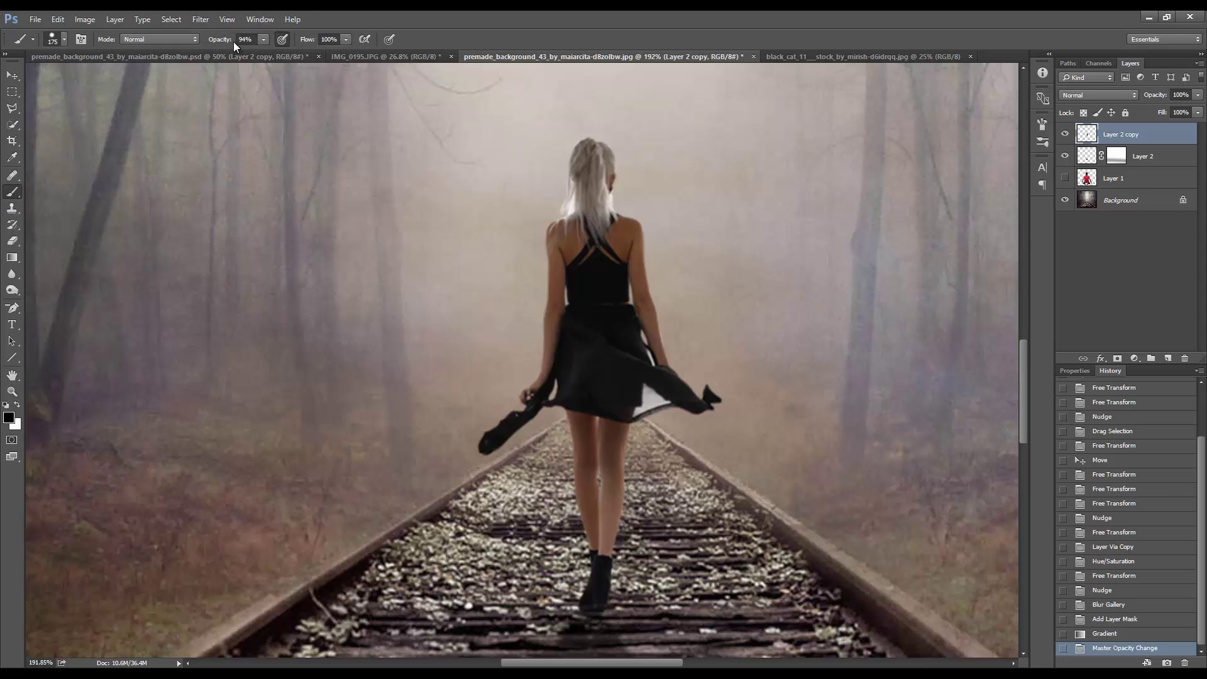
drag(231, 40, 181, 51)
key(bracketleft)
key(bracketleft)
key(bracketleft)
Paint three faint black strokes over the girl's skirt, undoing one stray leg stroke
click(615, 516)
click(1098, 631)
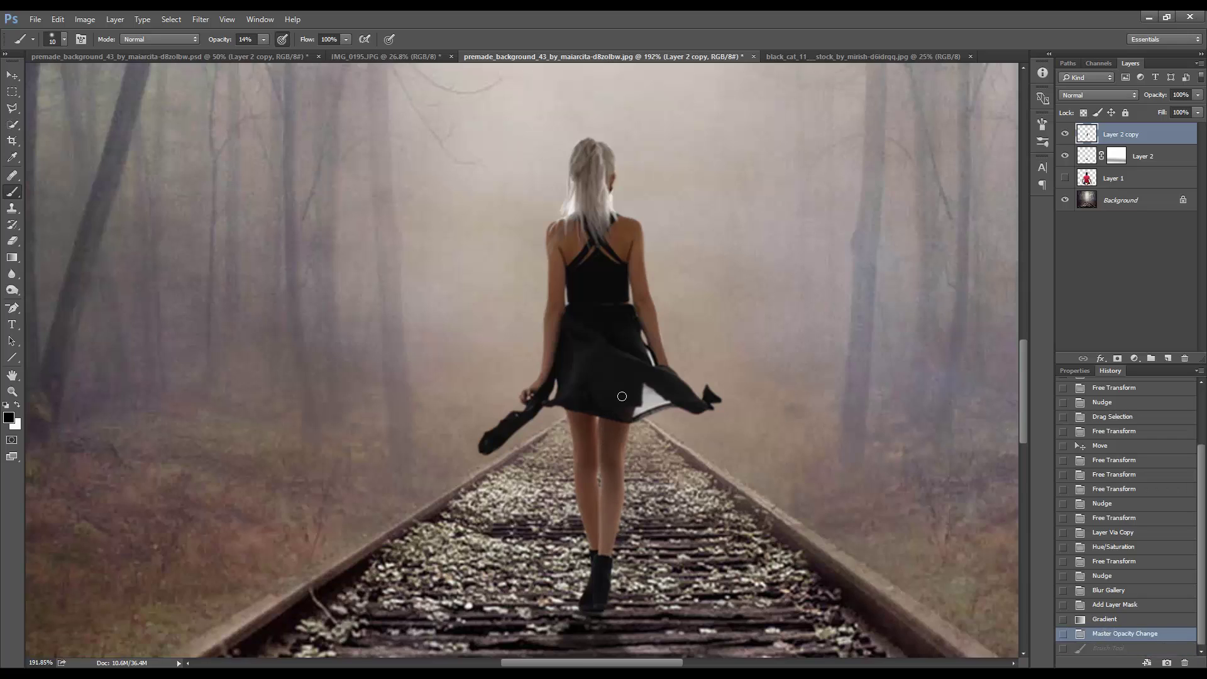
drag(621, 397, 646, 398)
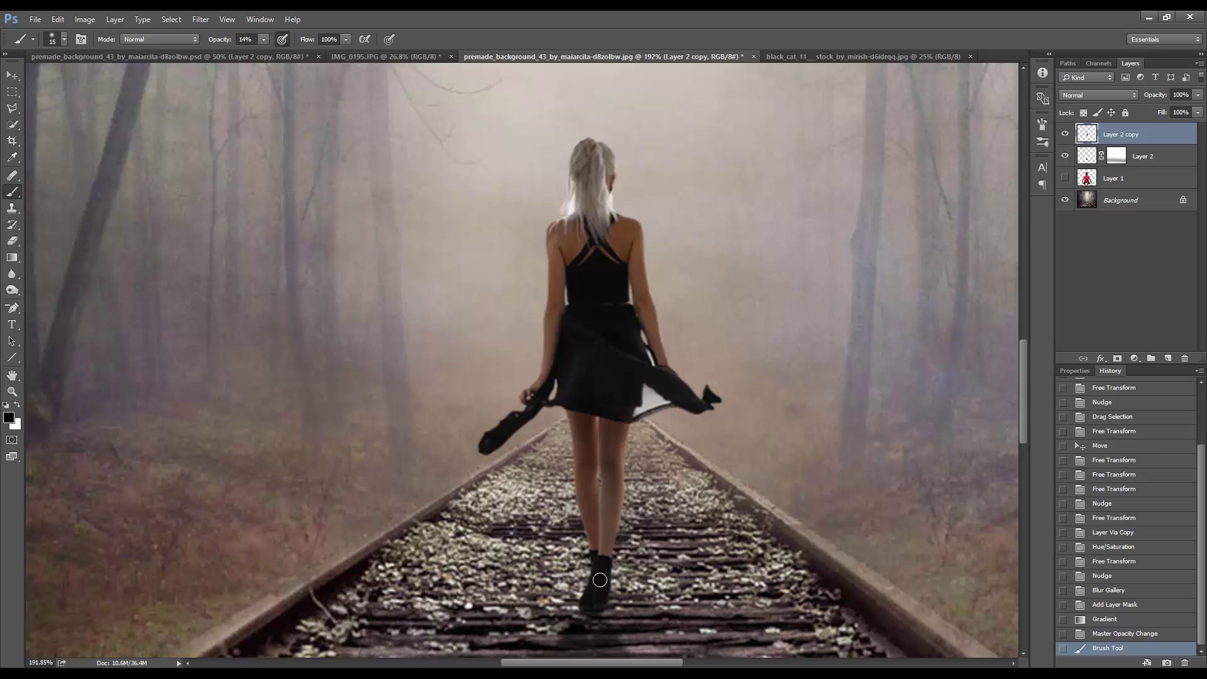
click(597, 404)
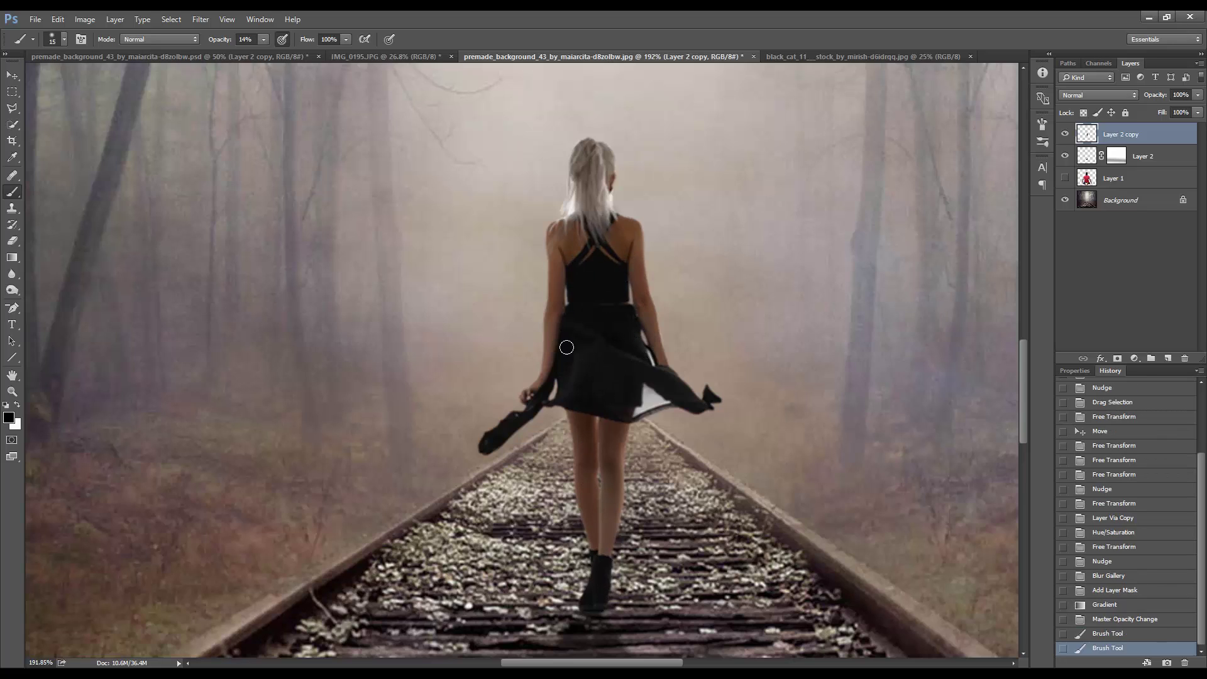
drag(564, 383, 588, 408)
Select the standard Eraser at 24% opacity with a small size of about 10
click(13, 240)
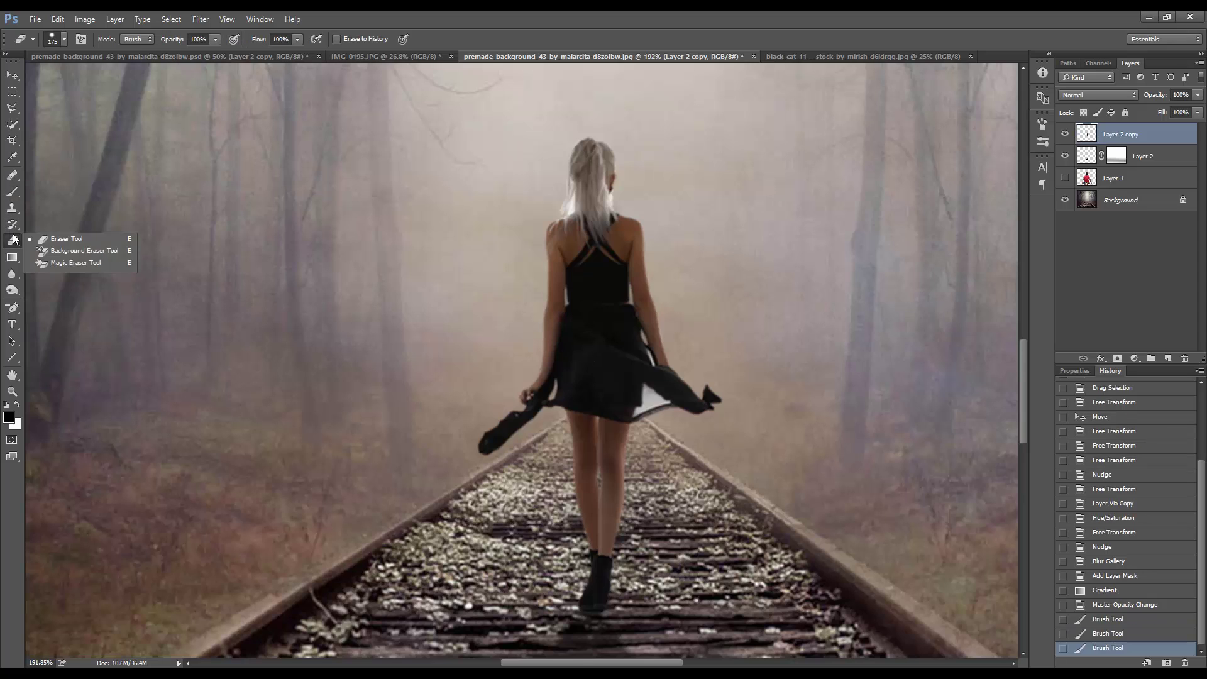
click(54, 240)
key(bracketleft)
key(bracketleft)
key(bracketleft)
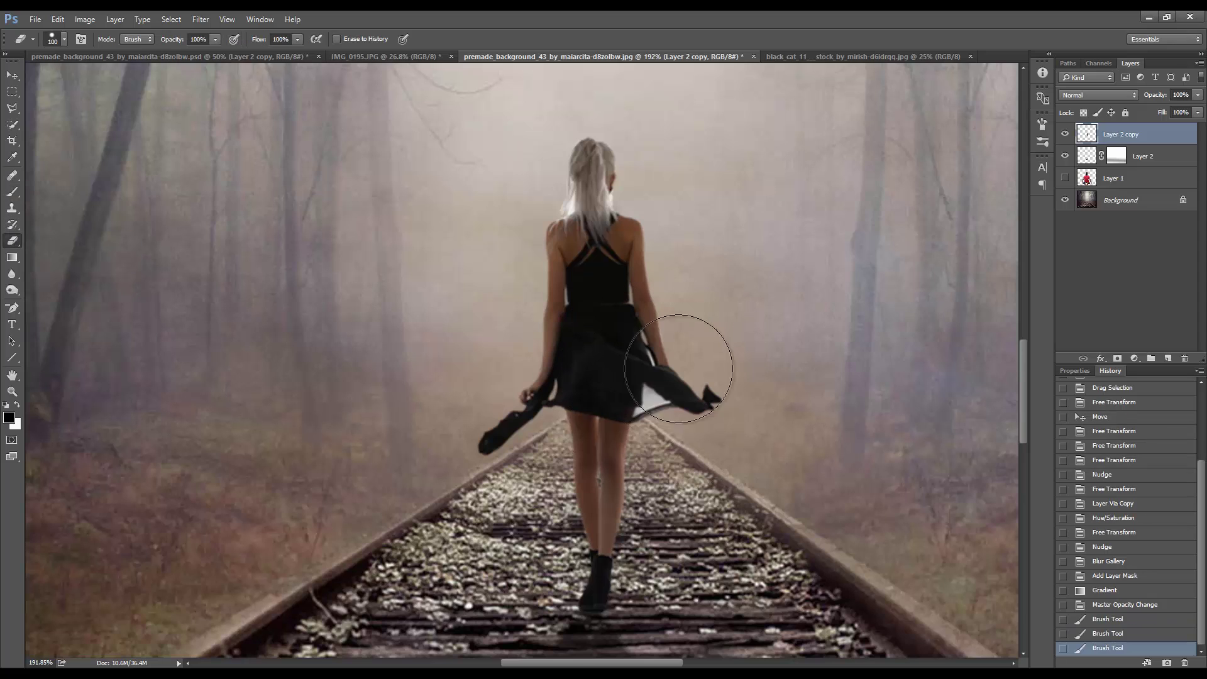
key(bracketleft)
key(bracketleft)
key(bracketleft)
drag(179, 42, 129, 42)
key(bracketleft)
Try a soft erase on the skirt edge, undo it, and shrink the eraser
drag(653, 403, 640, 411)
key(bracketleft)
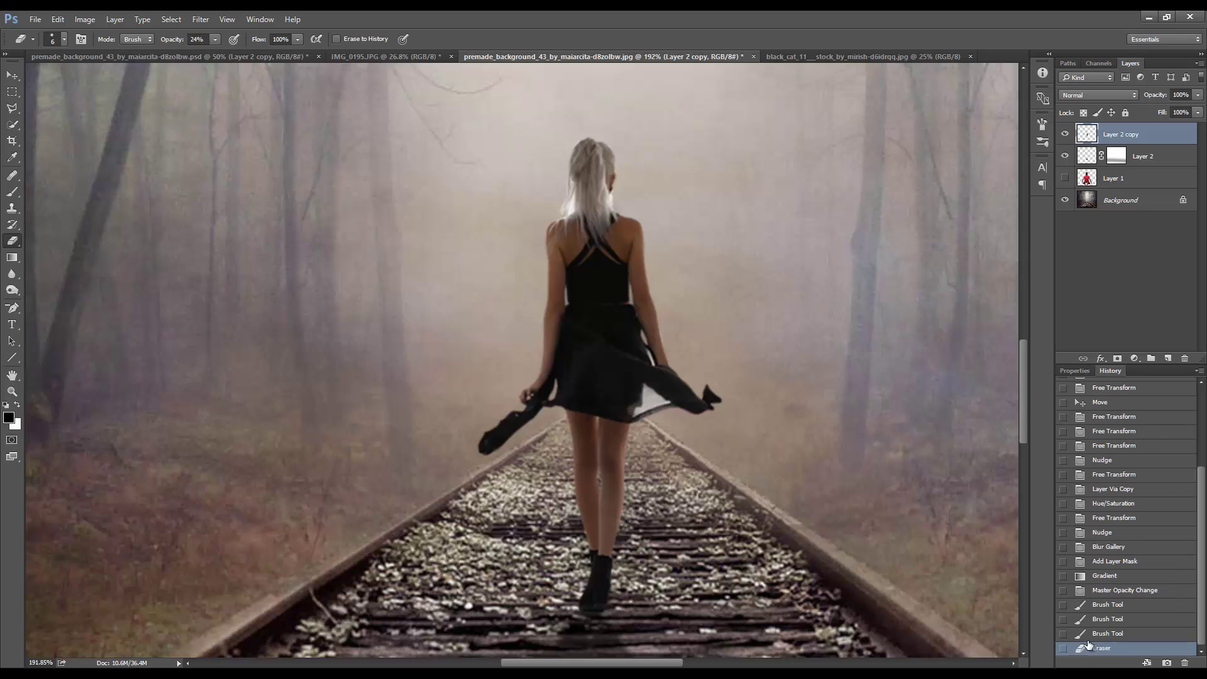
click(1088, 635)
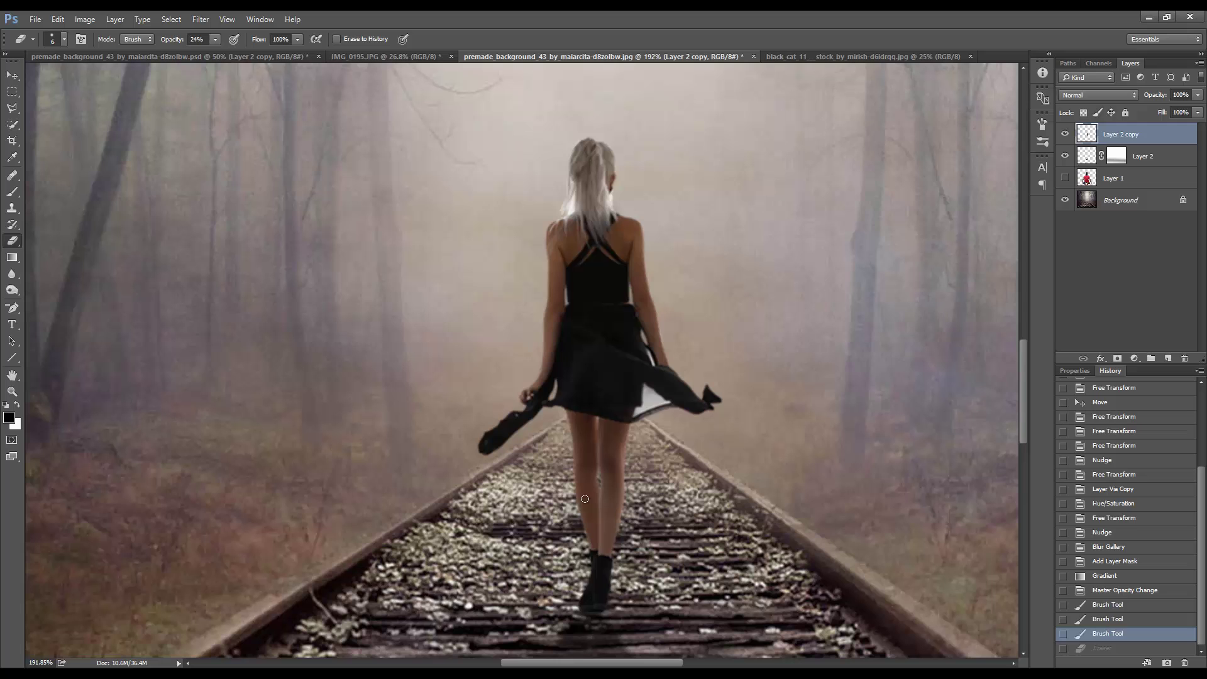
click(49, 39)
click(515, 10)
scroll(666, 403, up, 5)
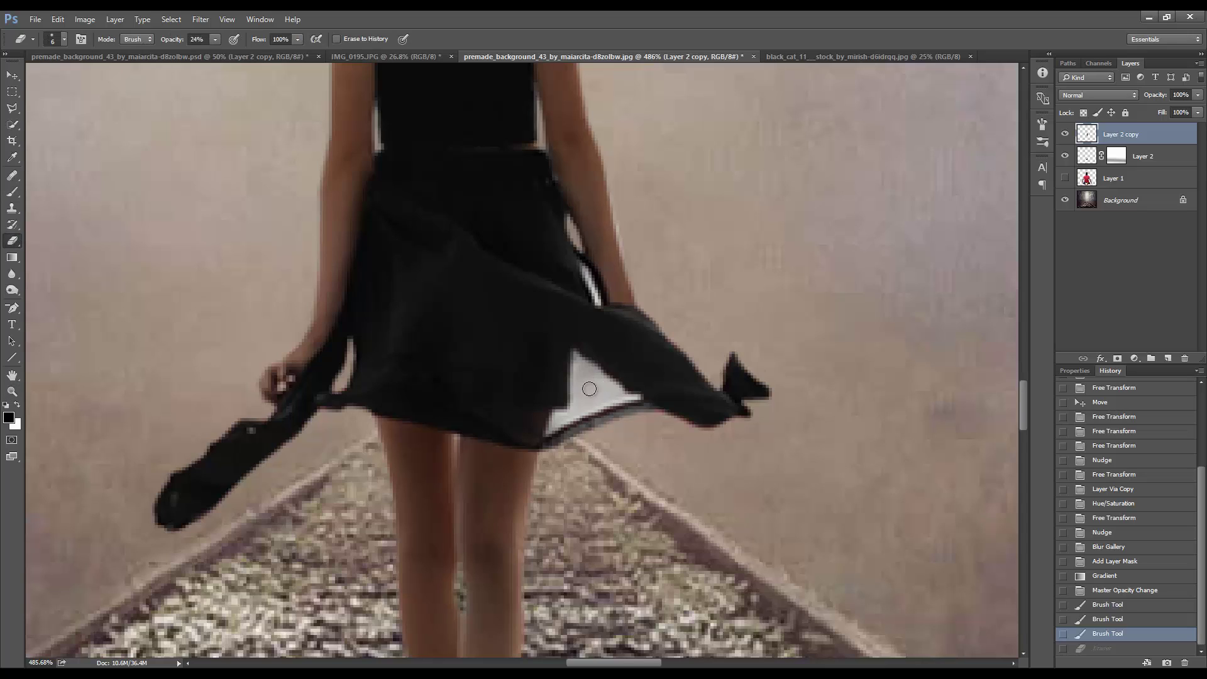
key(bracketleft)
Softly erase along the skirt's lower edge, redoing one pass with a slightly larger eraser
drag(575, 412, 563, 422)
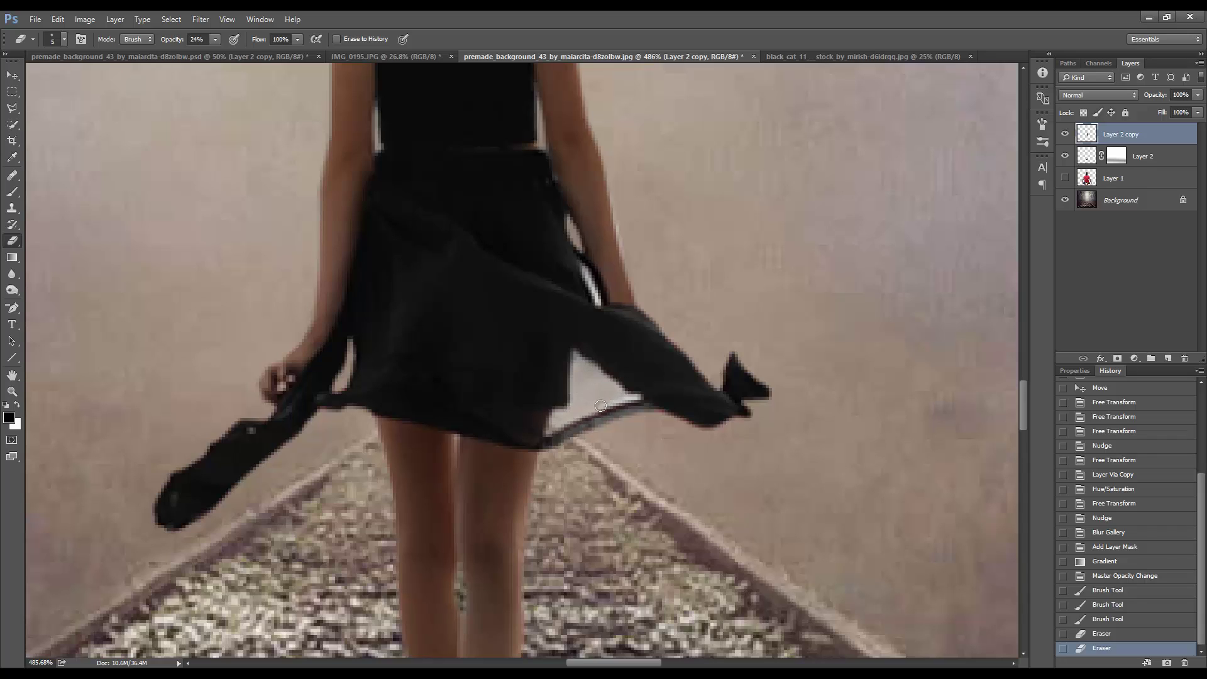
key(bracketleft)
key(bracketleft)
drag(604, 405, 624, 399)
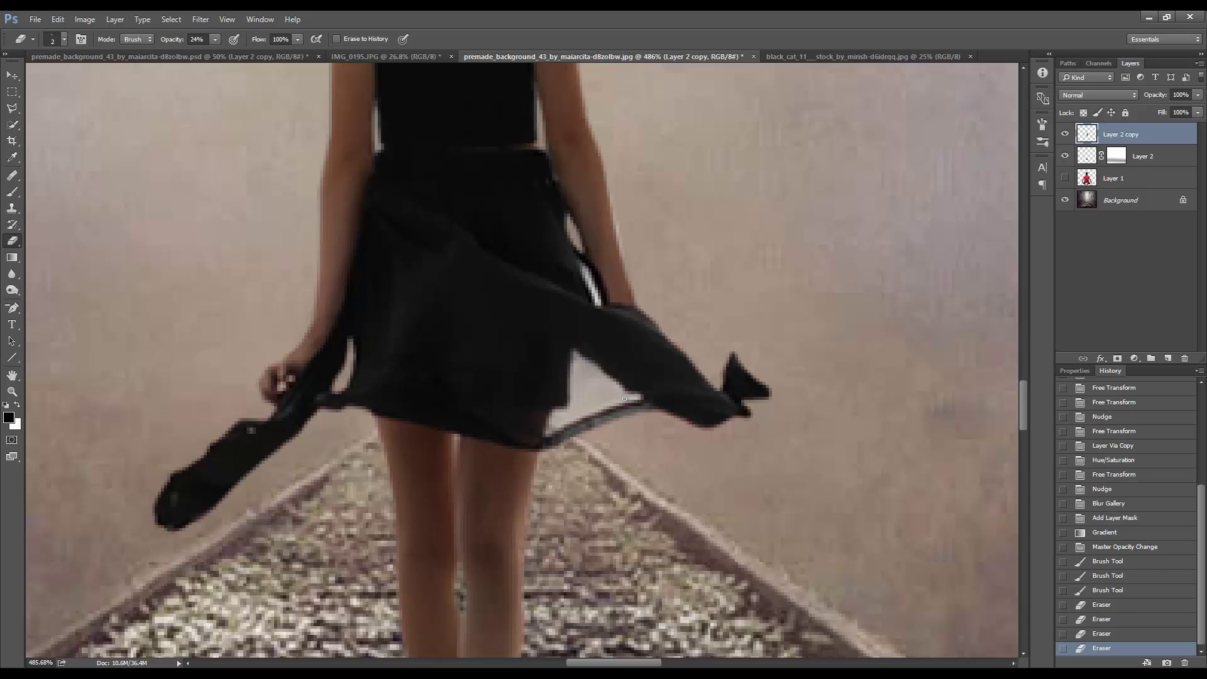
drag(530, 442, 555, 426)
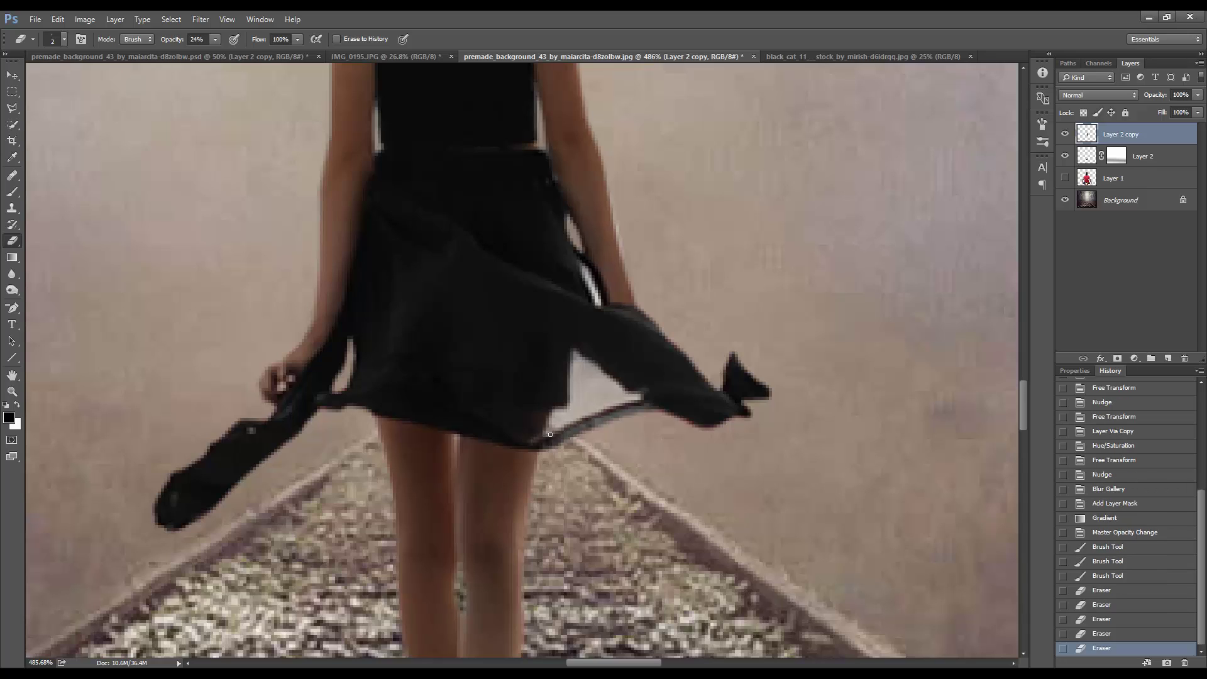
click(1105, 634)
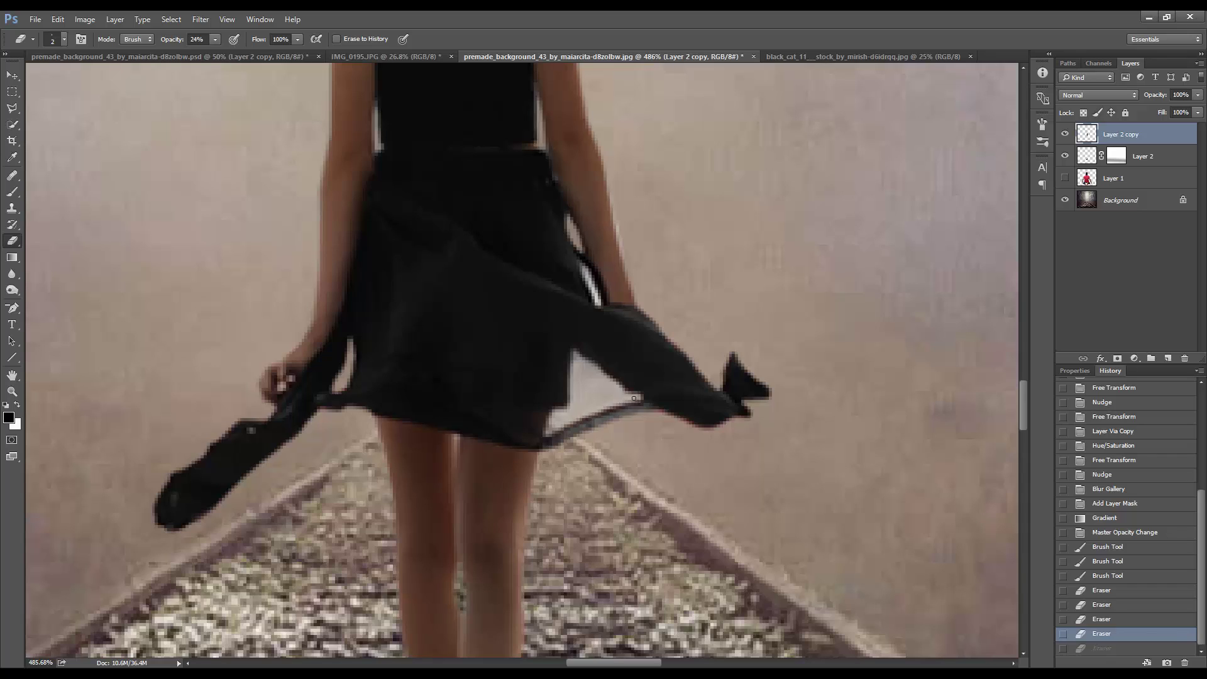
key(bracketright)
key(bracketright)
key(bracketright)
drag(587, 377, 591, 389)
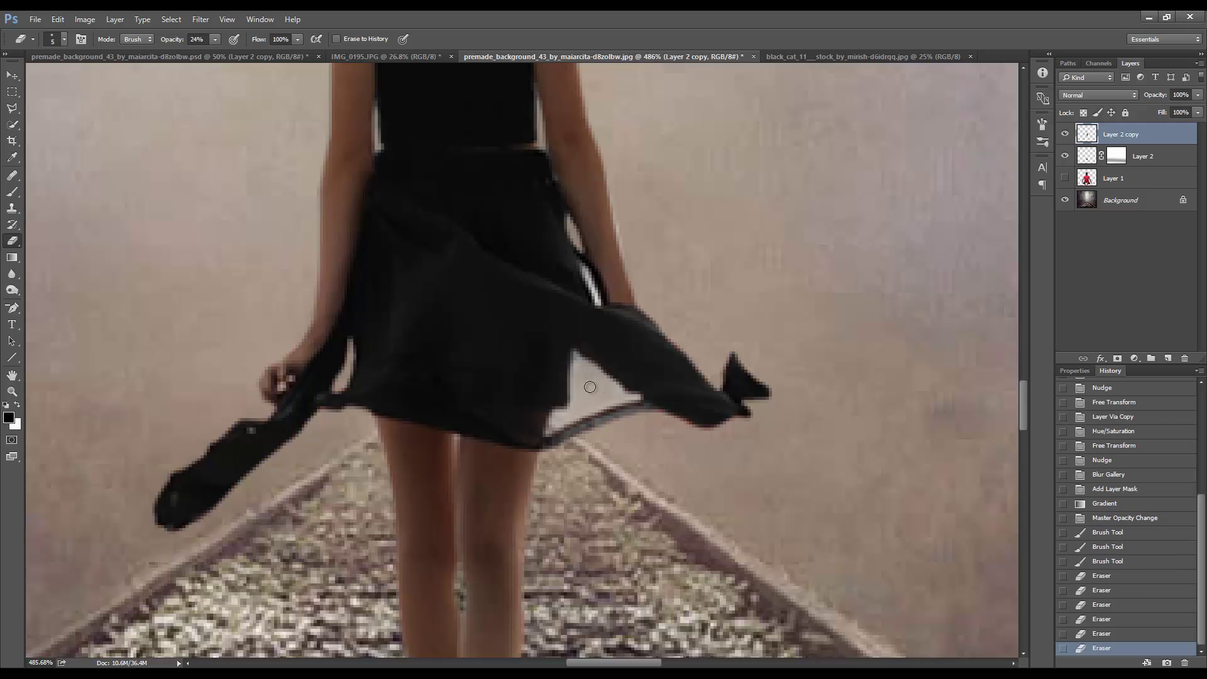
Lightly erase the girl's hair outline, then fit the whole image to screen
drag(530, 149, 552, 480)
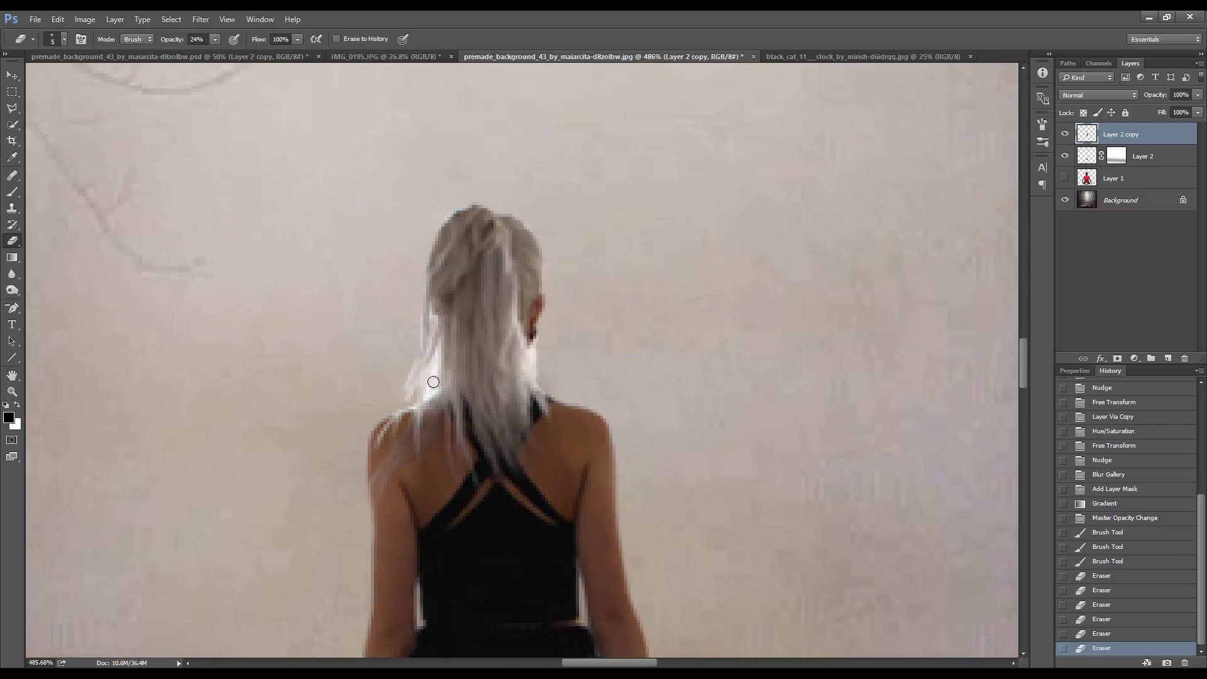
mouse_move(423, 402)
mouse_down()
mouse_move(399, 405)
mouse_move(423, 396)
mouse_up()
key(ctrl+z)
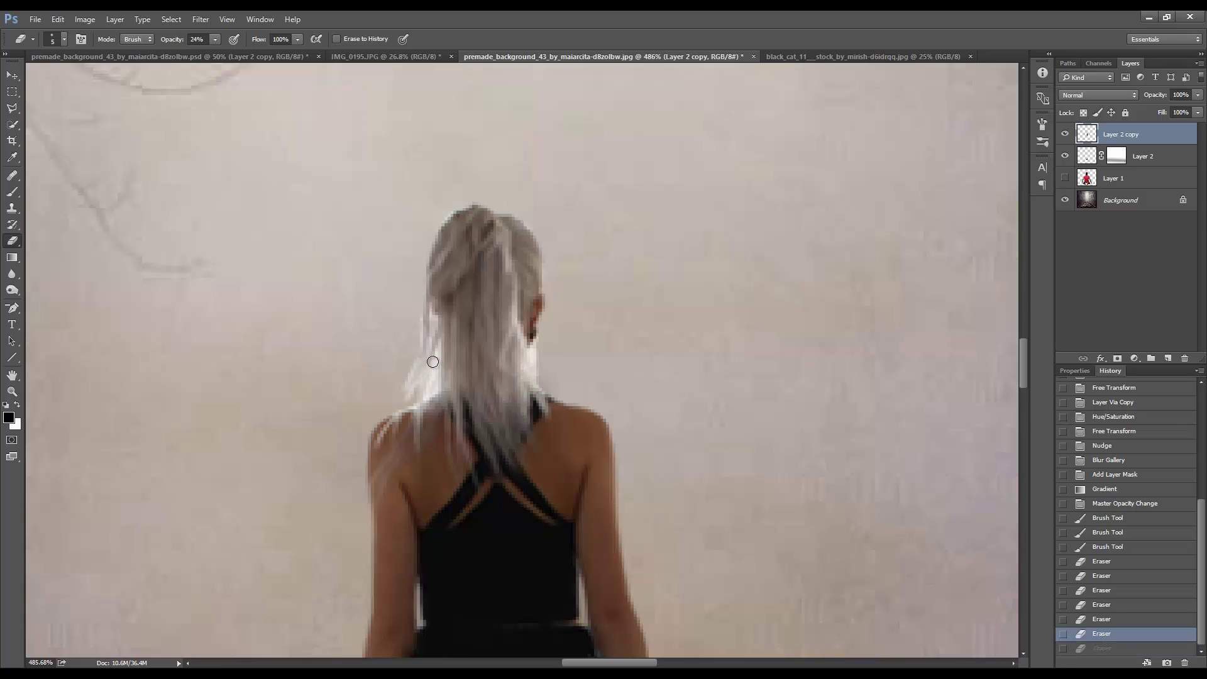
drag(431, 359, 433, 368)
drag(537, 352, 542, 376)
key(ctrl+0)
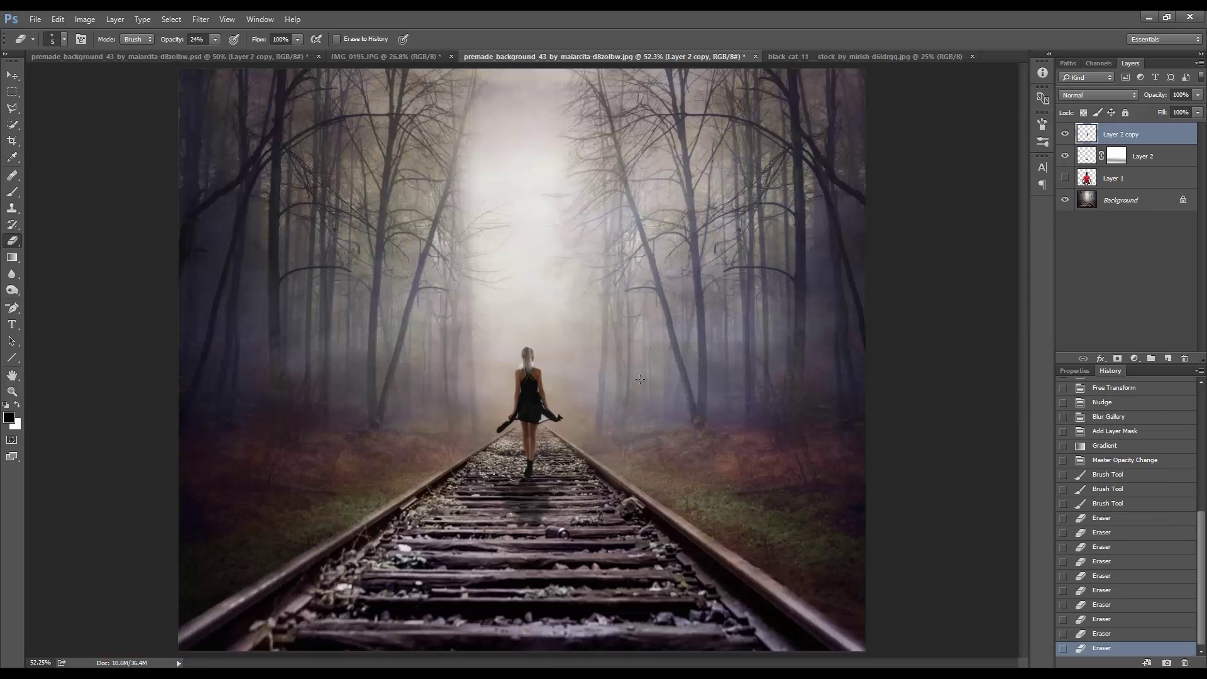
Show the kneeling man's Layer 1 and shift him right and slightly down
click(1065, 178)
click(1160, 179)
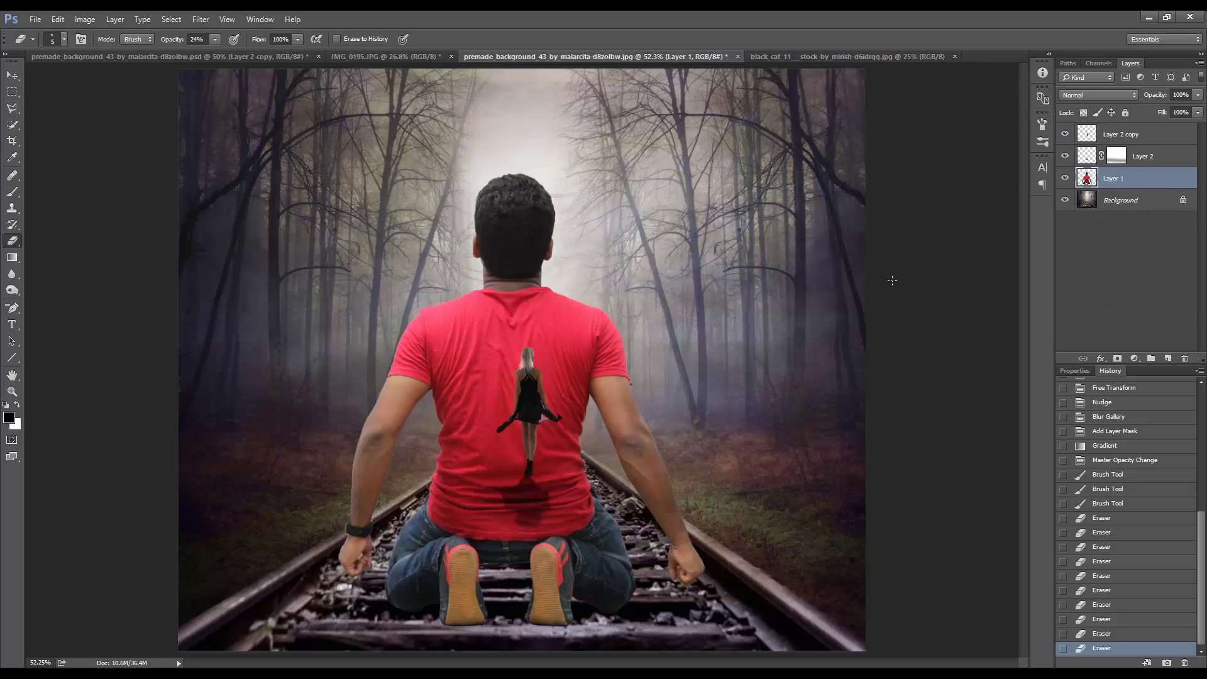
click(12, 74)
drag(521, 478, 533, 477)
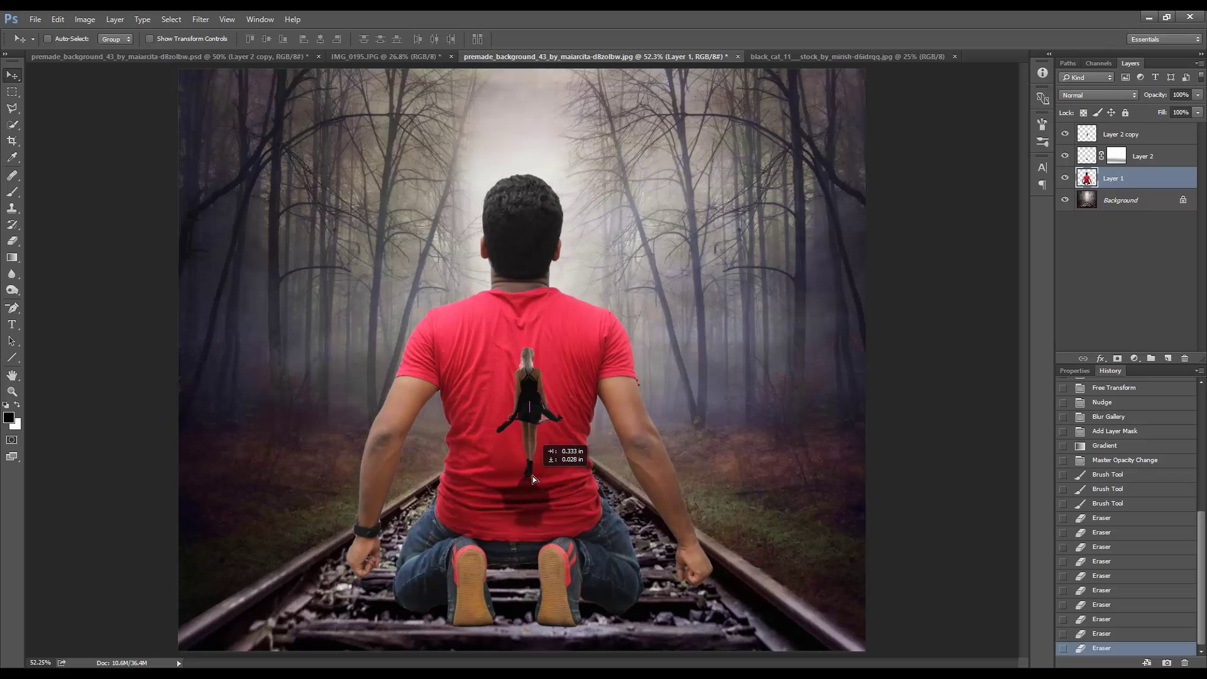
Nudge the girl and her shadow left onto the man's back, then select Background
click(1157, 156)
shift+click(1132, 134)
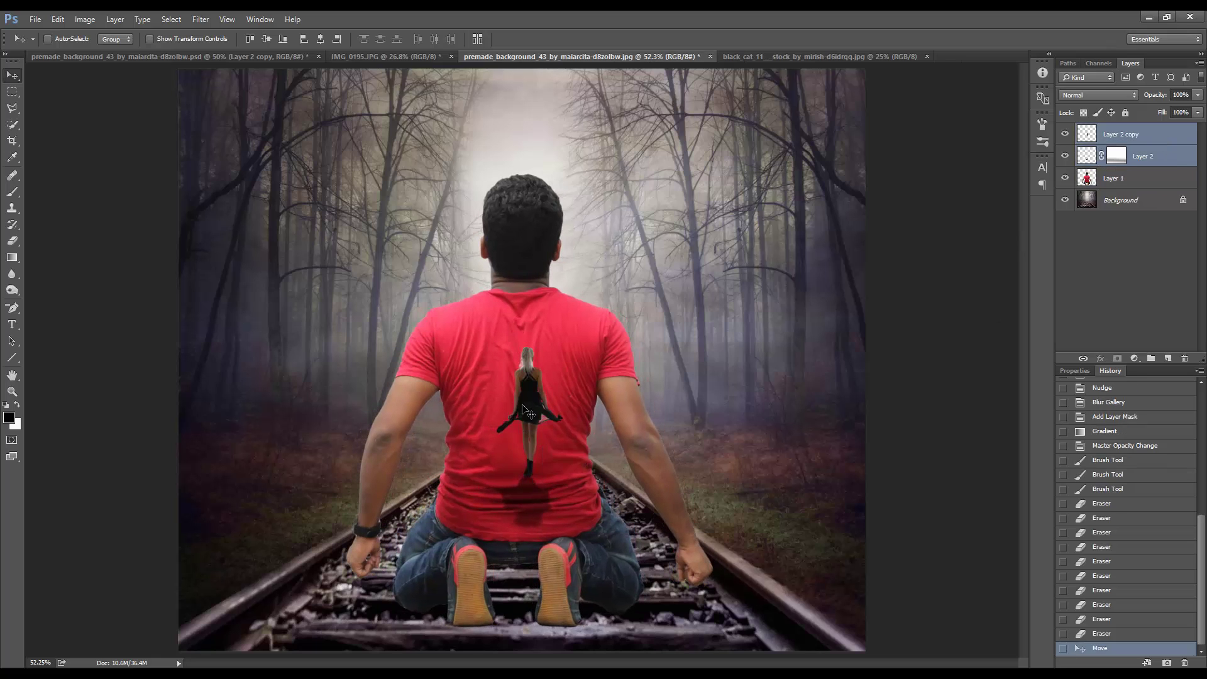
drag(524, 410, 513, 406)
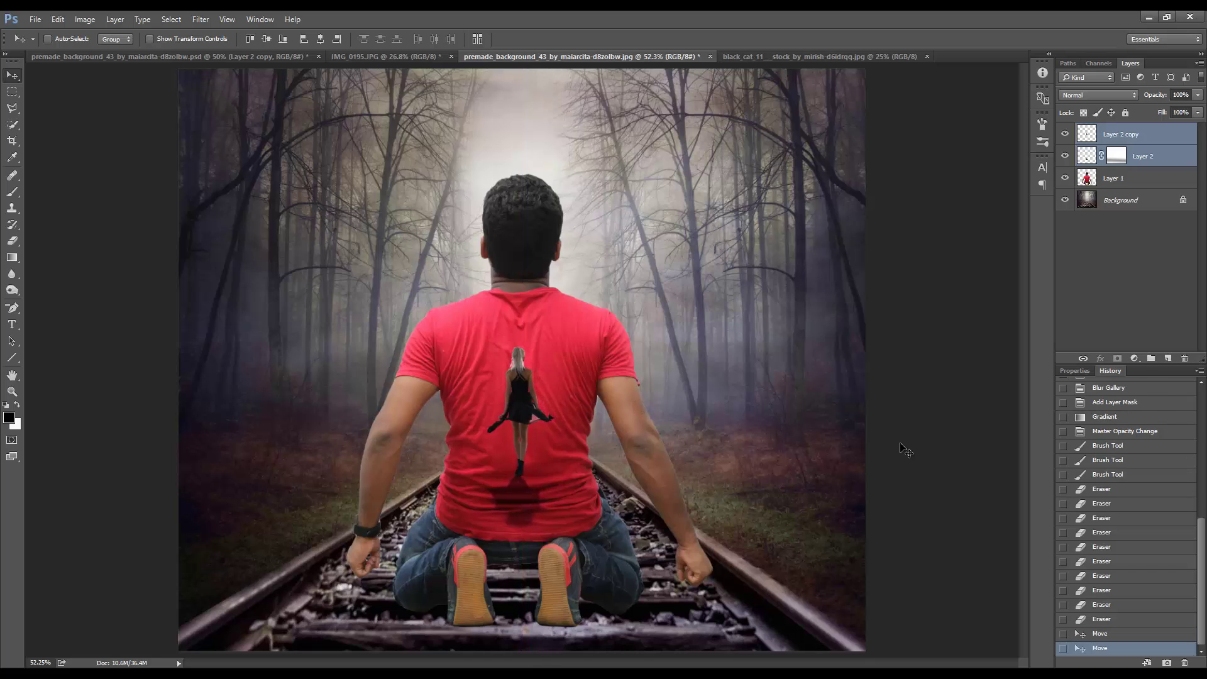
click(1126, 200)
alt+click(1065, 200)
Duplicate the Background and apply a Gaussian Blur of about 2 px
key(ctrl+j)
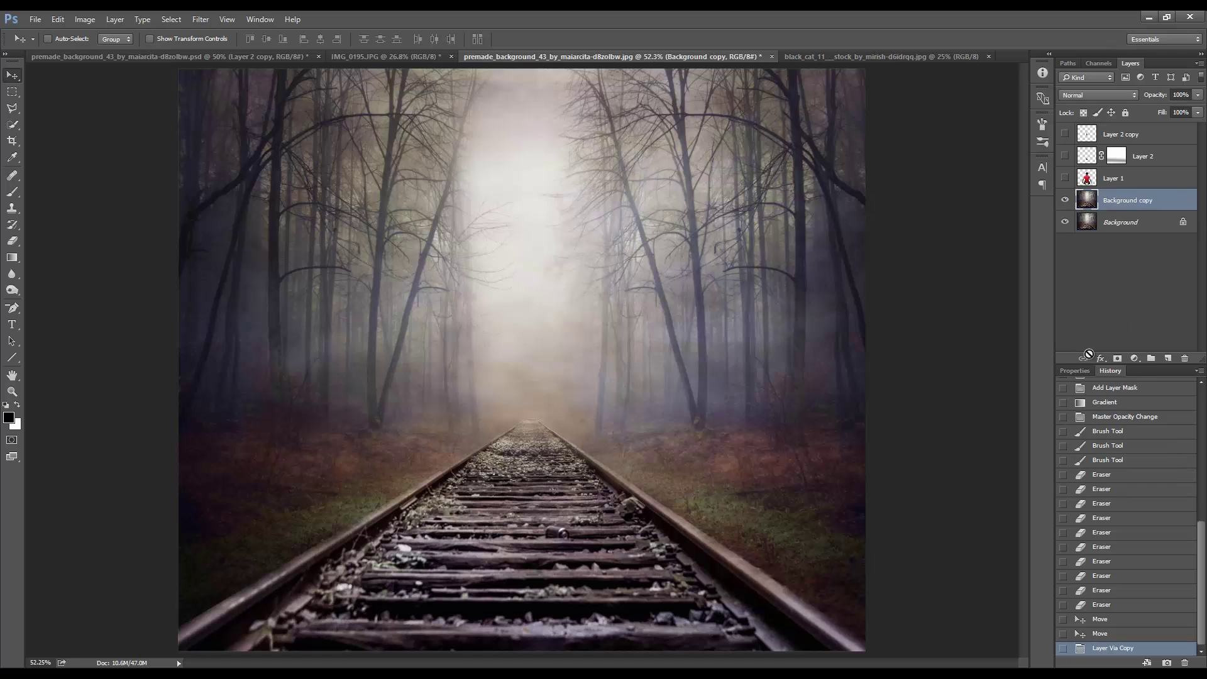
click(200, 19)
click(440, 258)
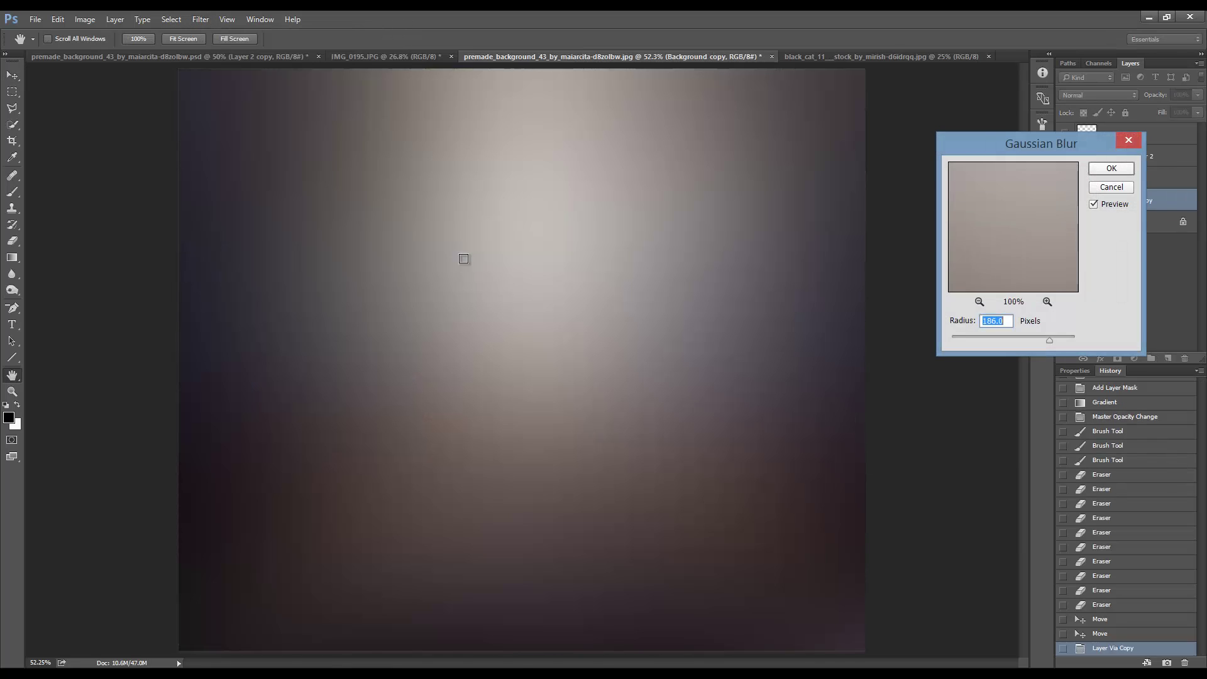
mouse_move(1005, 350)
mouse_down()
mouse_move(1016, 361)
mouse_move(963, 361)
mouse_up()
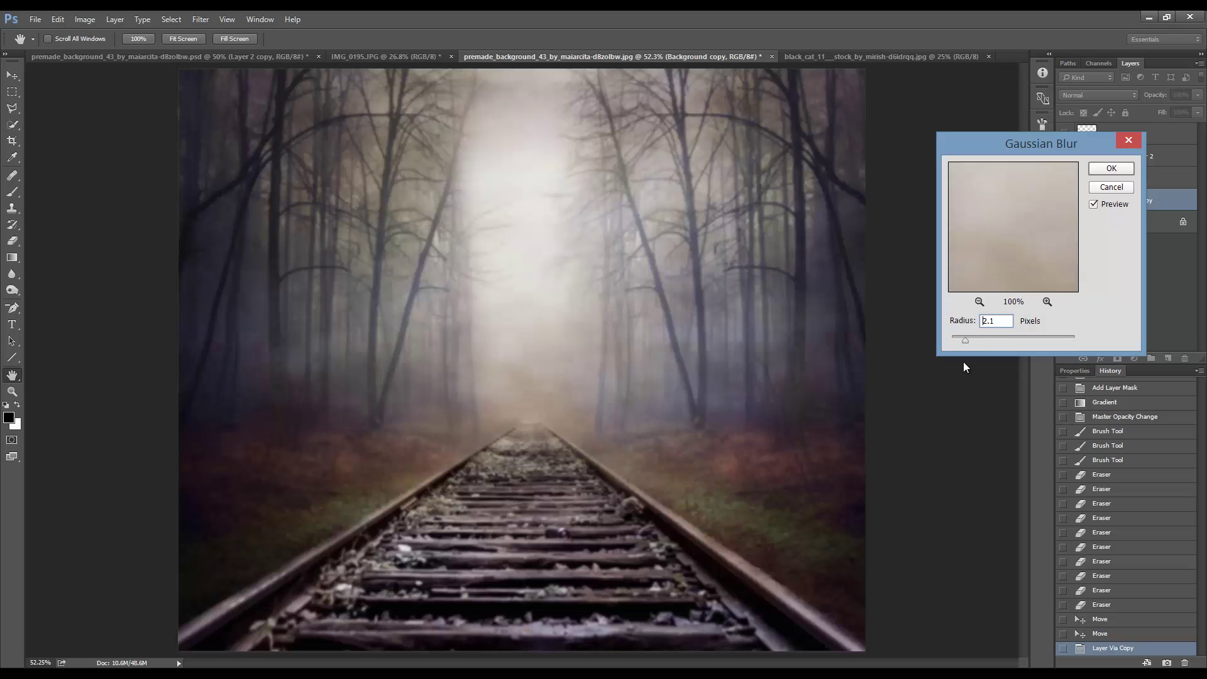
double_click(990, 321)
click(964, 340)
click(1111, 168)
Add a layer mask to the blurred copy, try a gradient fade, then undo it
click(1118, 358)
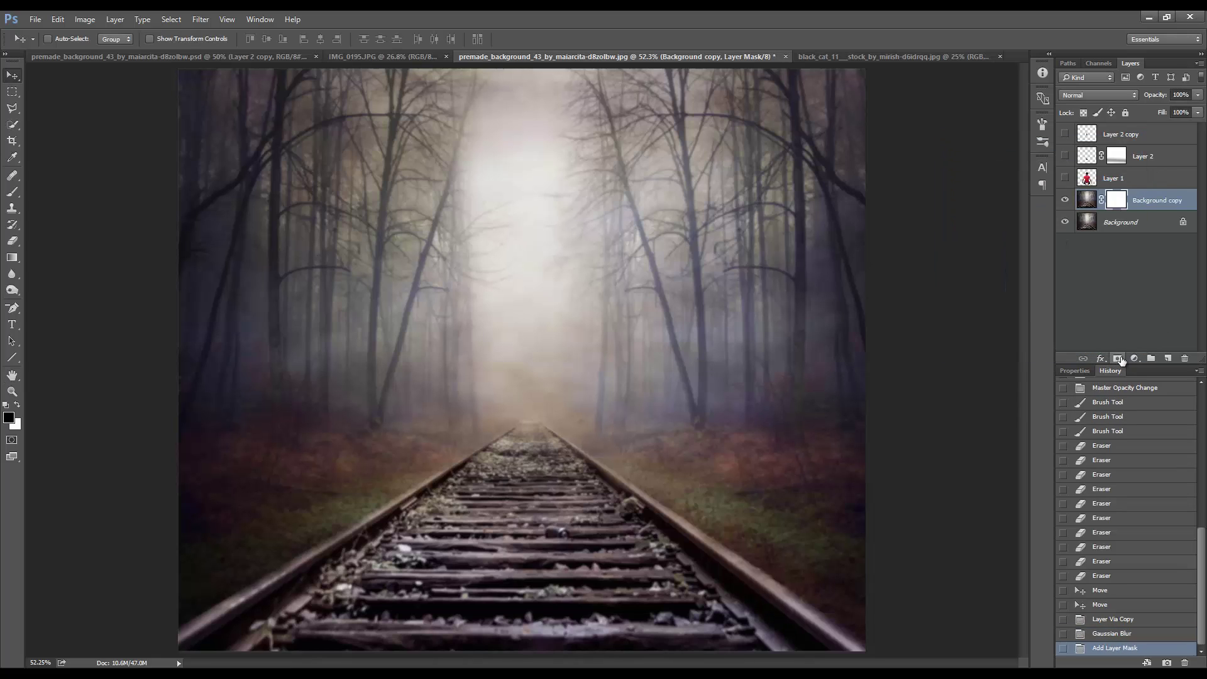
click(12, 257)
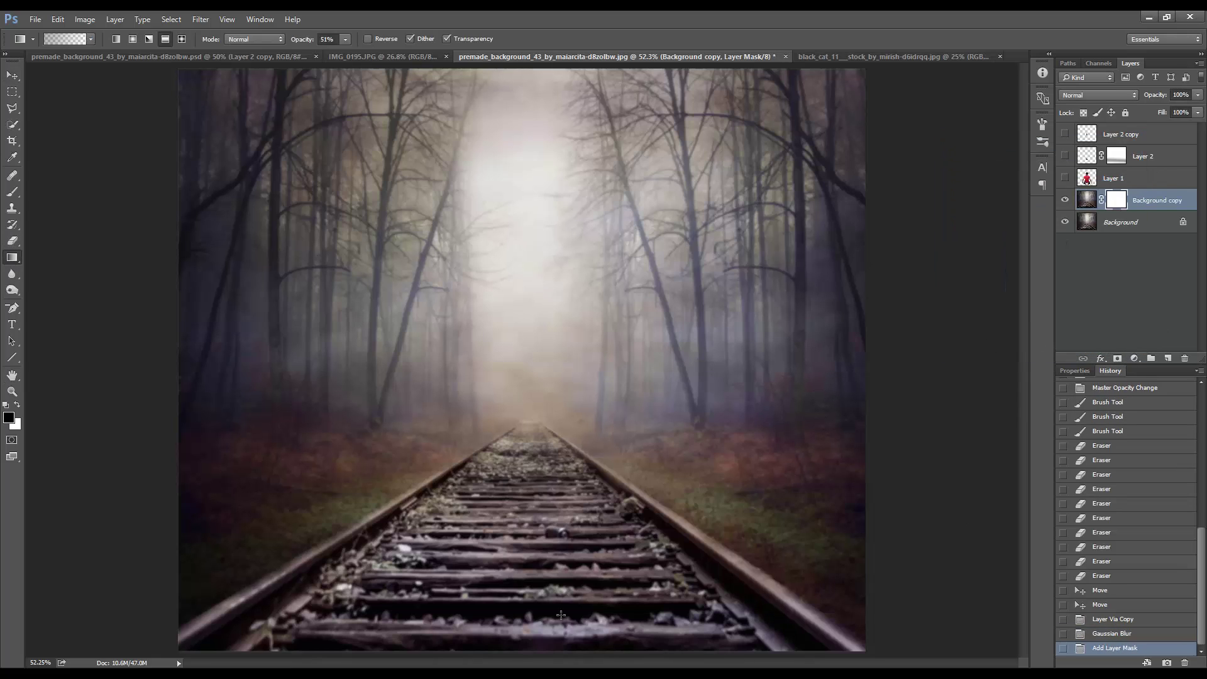
drag(528, 598, 529, 344)
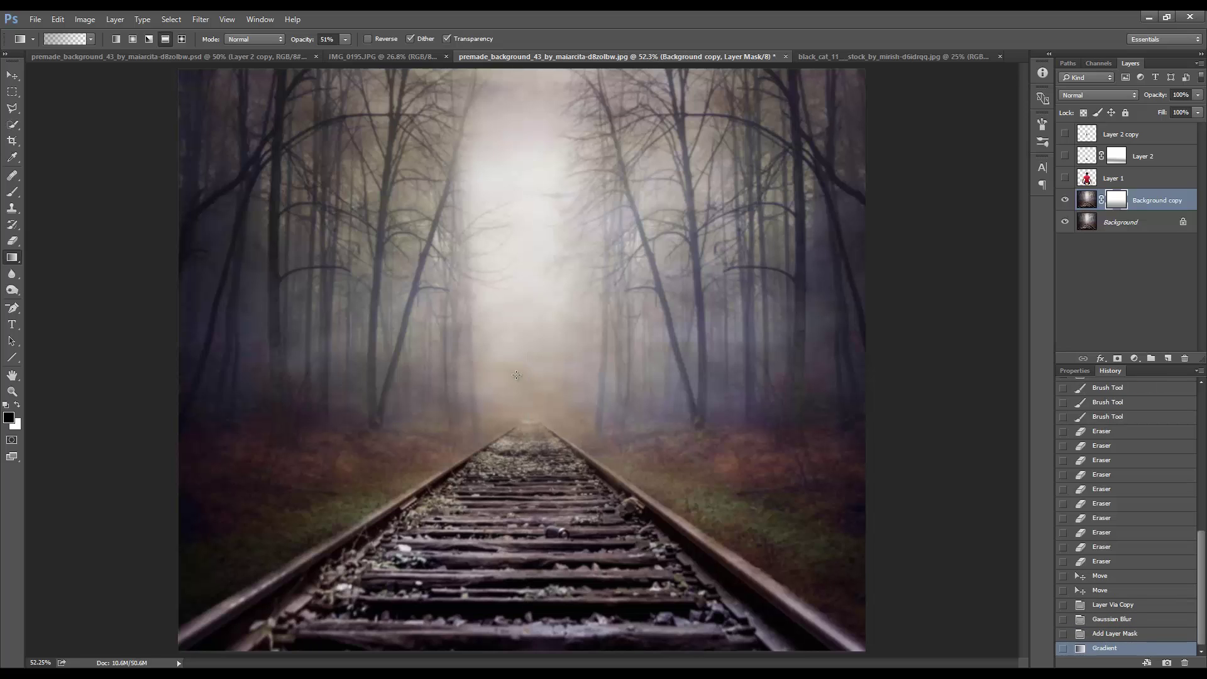
drag(504, 610, 512, 365)
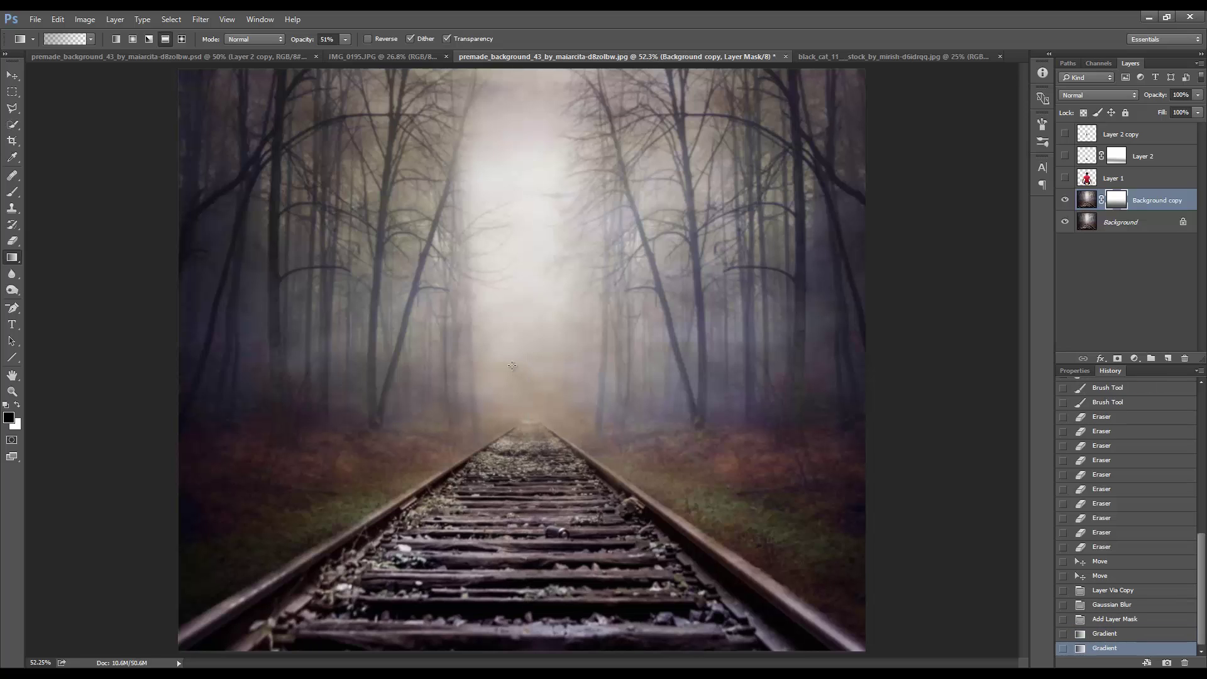
click(1120, 622)
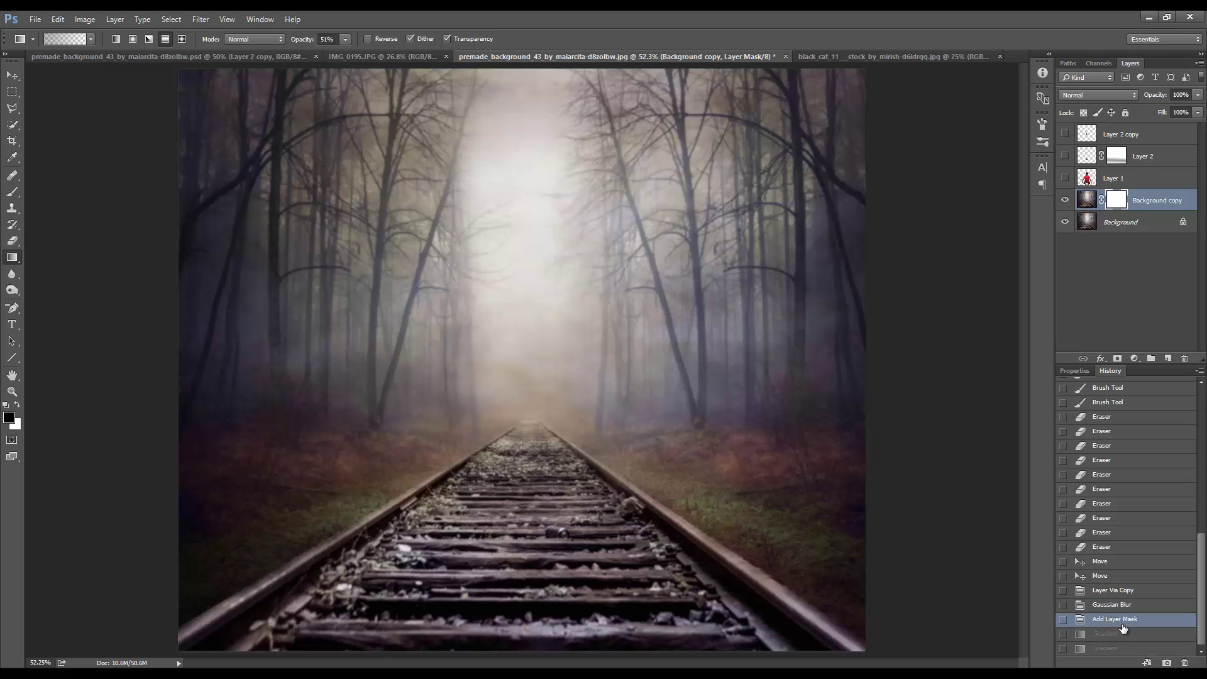
Paint the mask with a large 64% opacity brush to keep the near tracks sharp
click(12, 192)
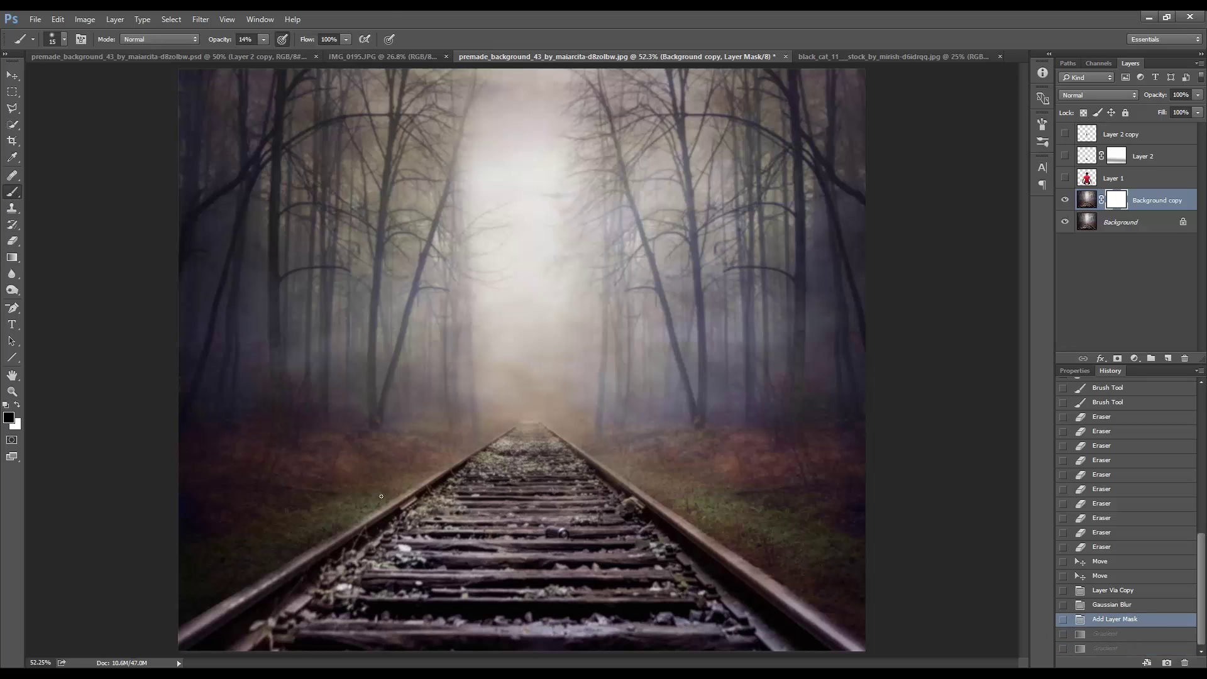
key(bracketright)
key(bracketright)
key(bracketright)
drag(212, 43, 243, 43)
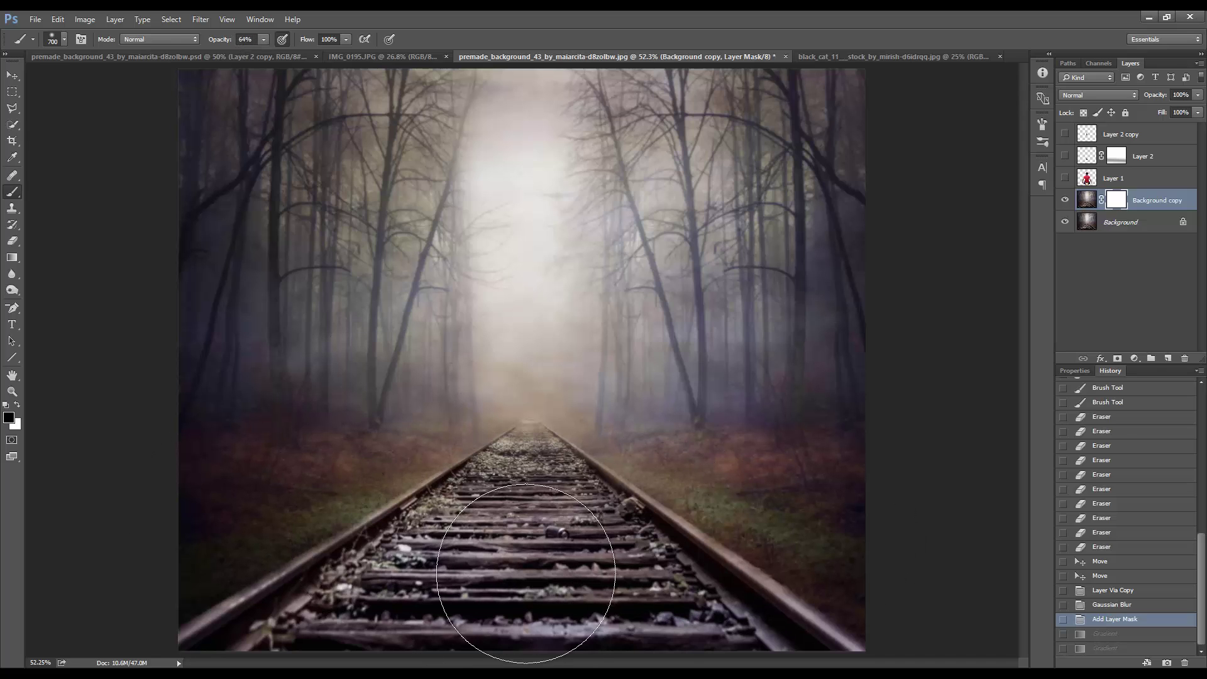
click(418, 585)
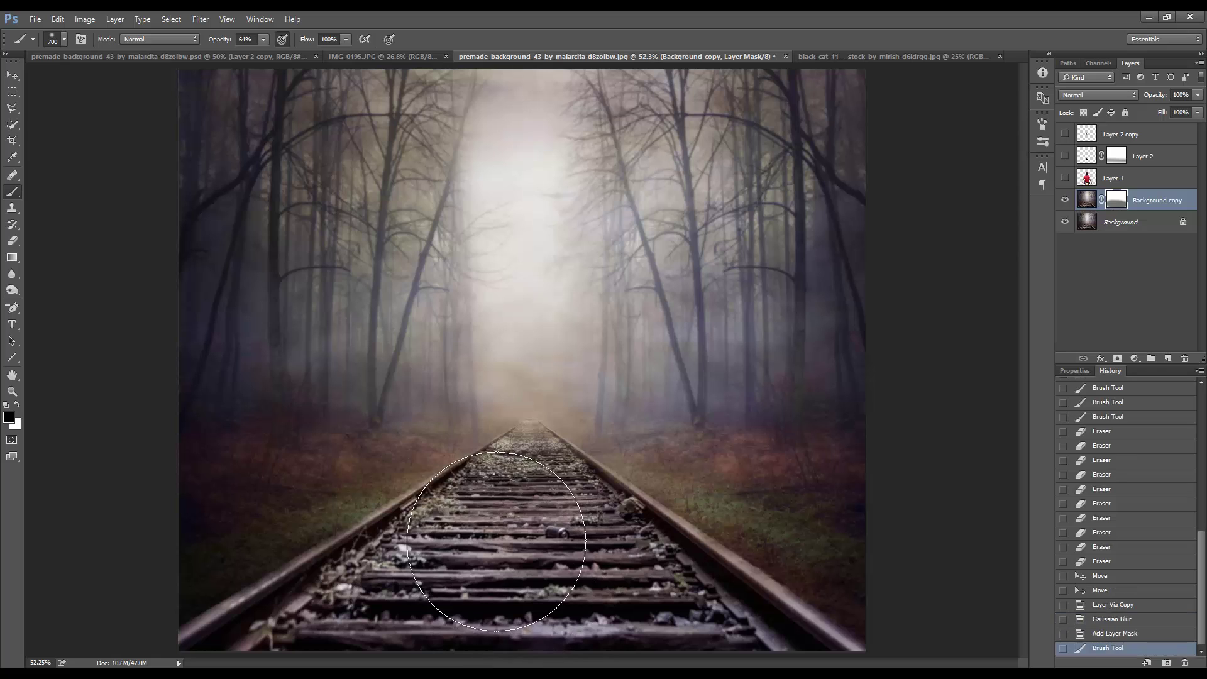
click(707, 580)
key(ctrl+z)
key(bracketleft)
key(bracketleft)
key(bracketleft)
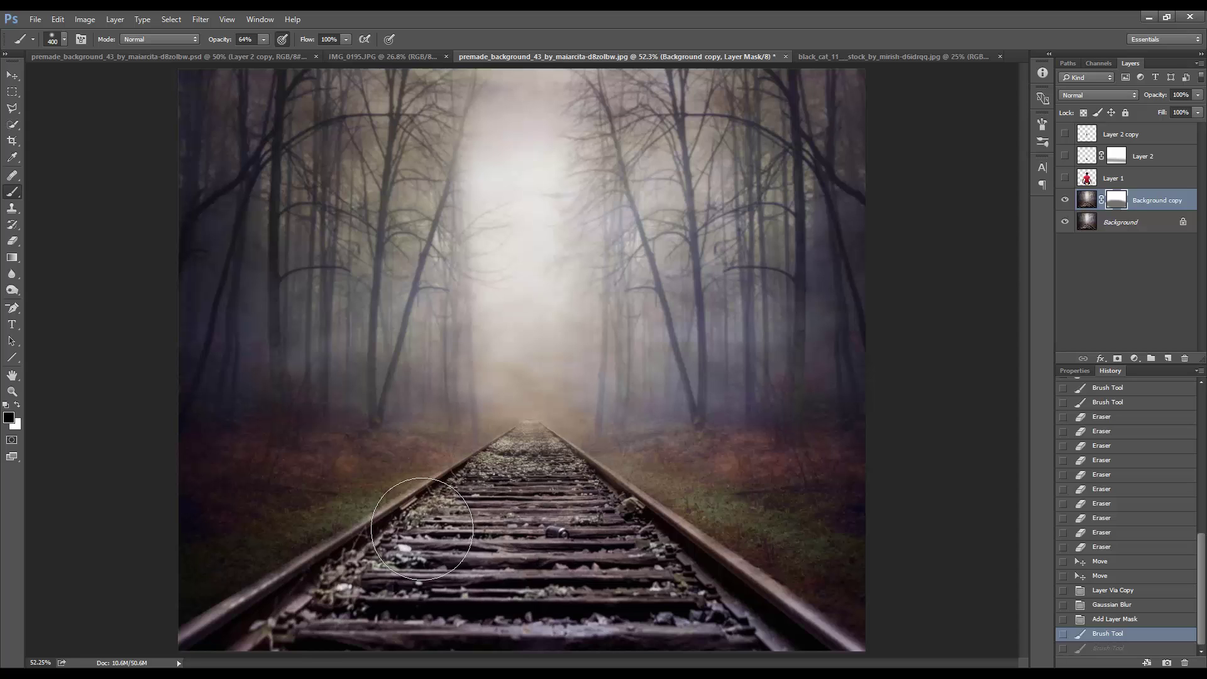
mouse_move(421, 528)
mouse_down()
mouse_move(378, 533)
mouse_move(607, 552)
mouse_up()
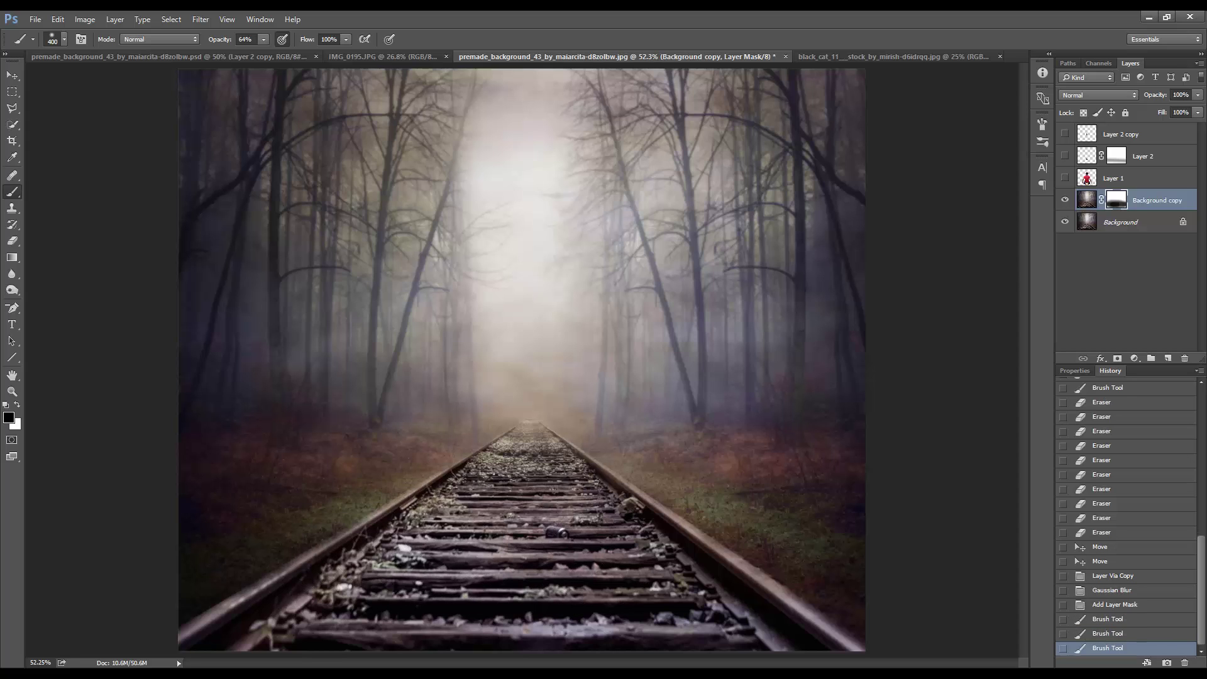
Paint with white to restore blur around the distant tracks and fog
click(1064, 202)
click(1065, 203)
key(x)
drag(497, 415, 629, 434)
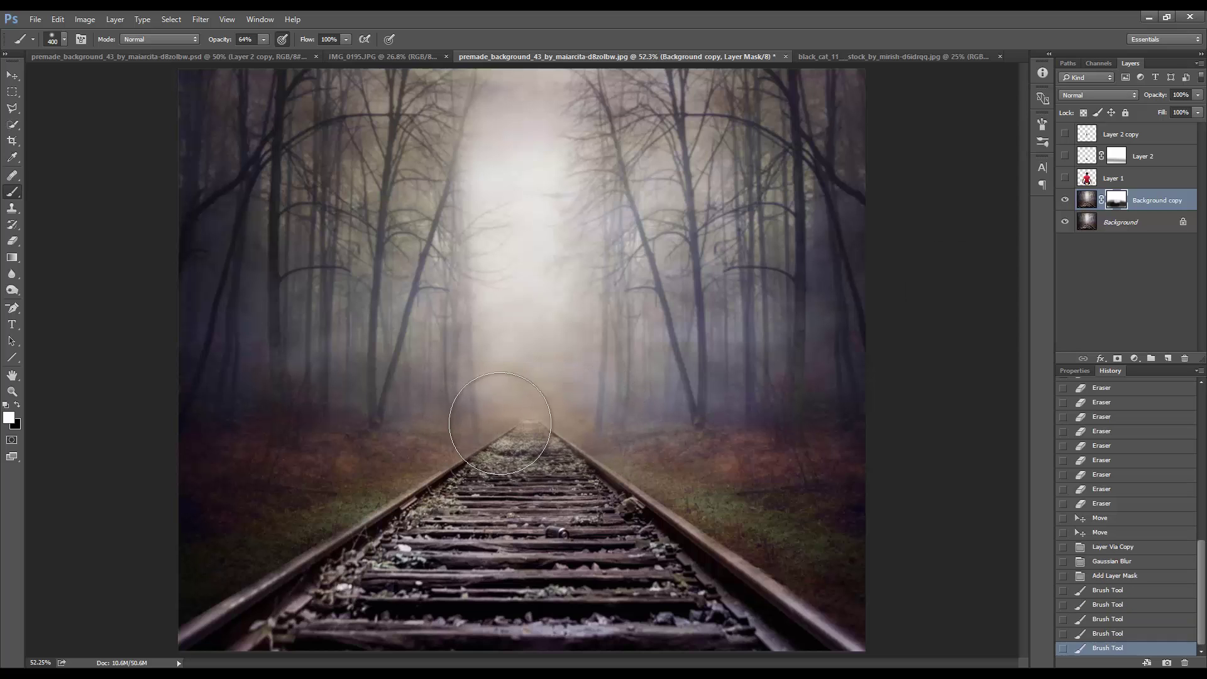
drag(440, 427, 581, 434)
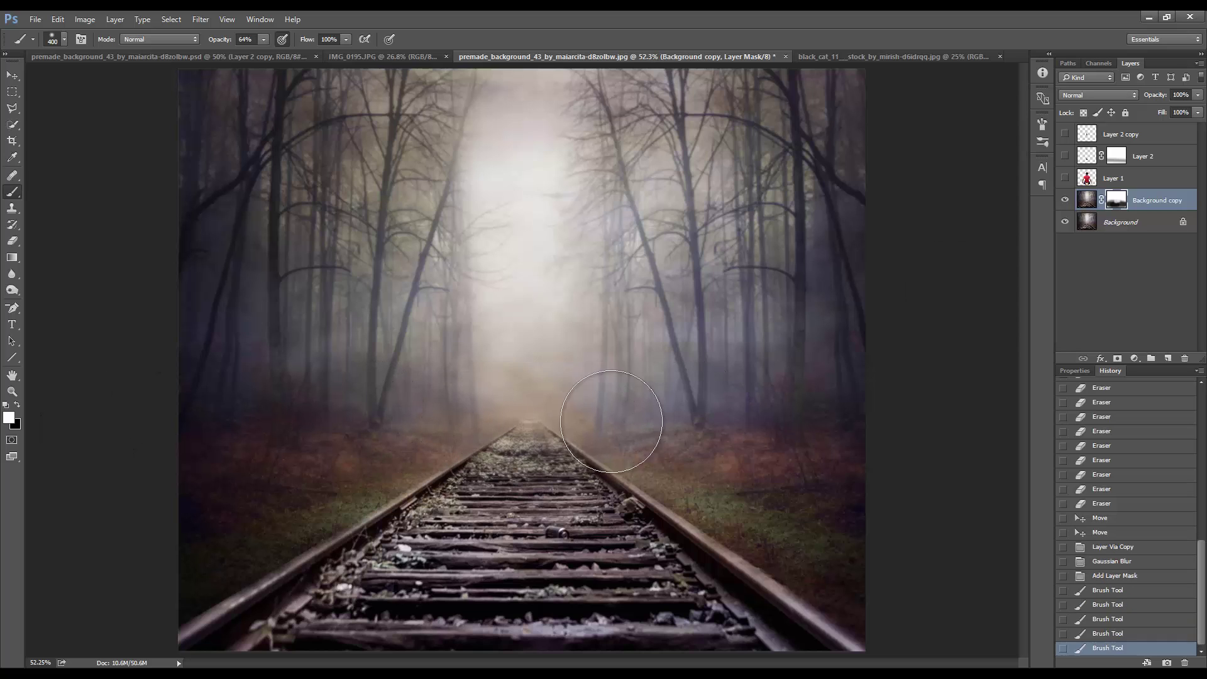
click(789, 419)
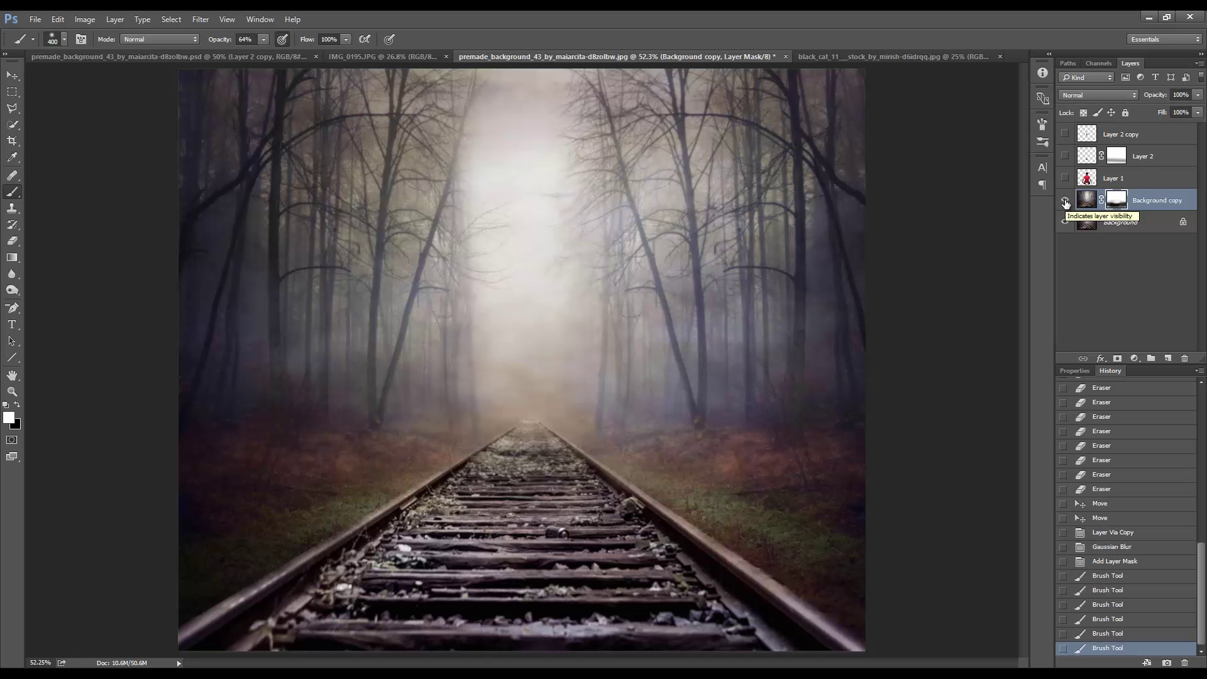
Show the girl and her shadow layers and nudge both slightly right
click(1062, 135)
click(1063, 156)
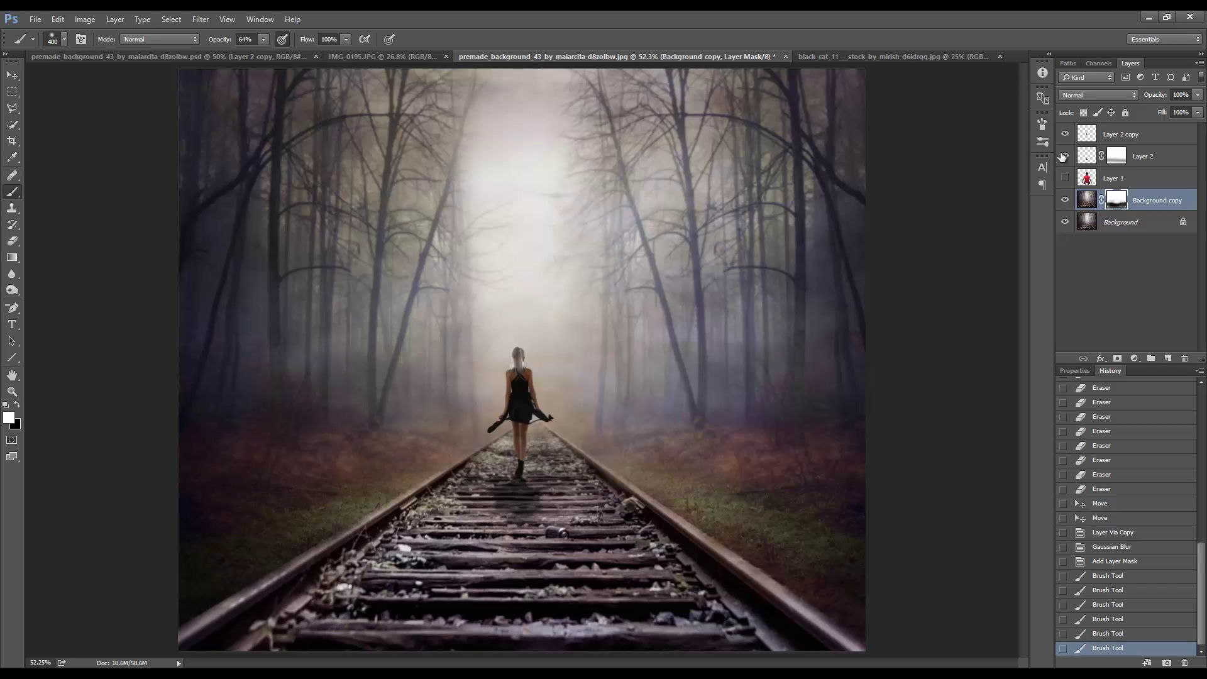
ctrl+click(1157, 135)
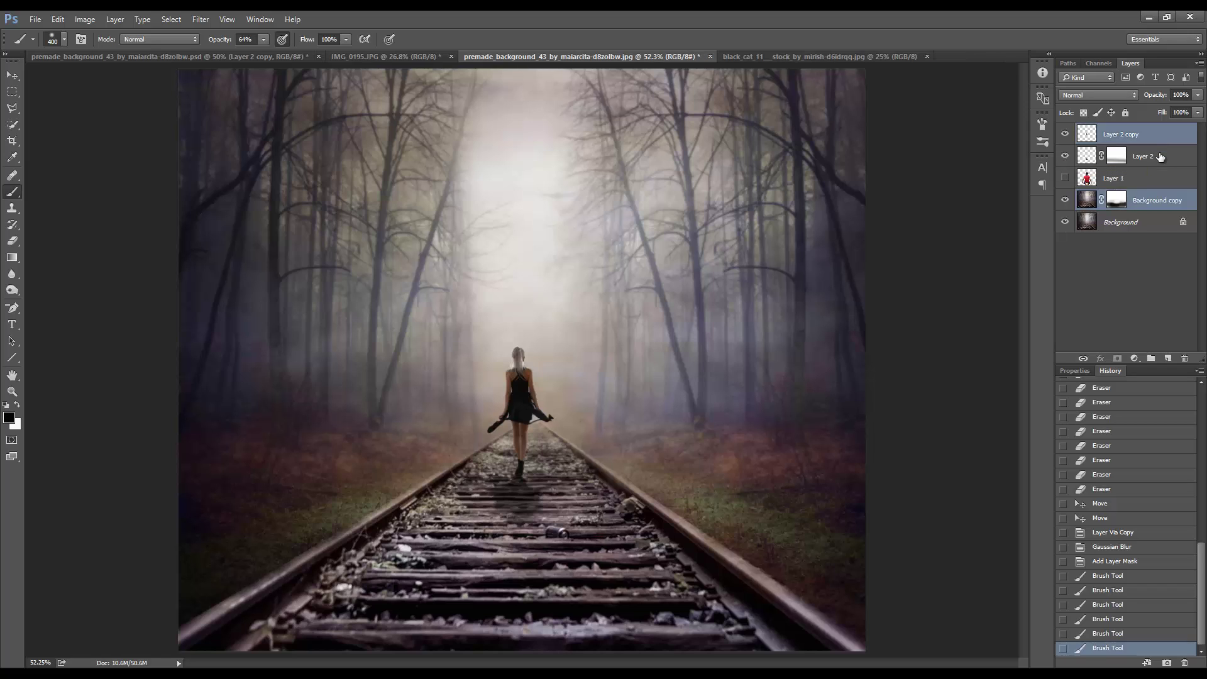
click(1145, 156)
ctrl+click(1144, 133)
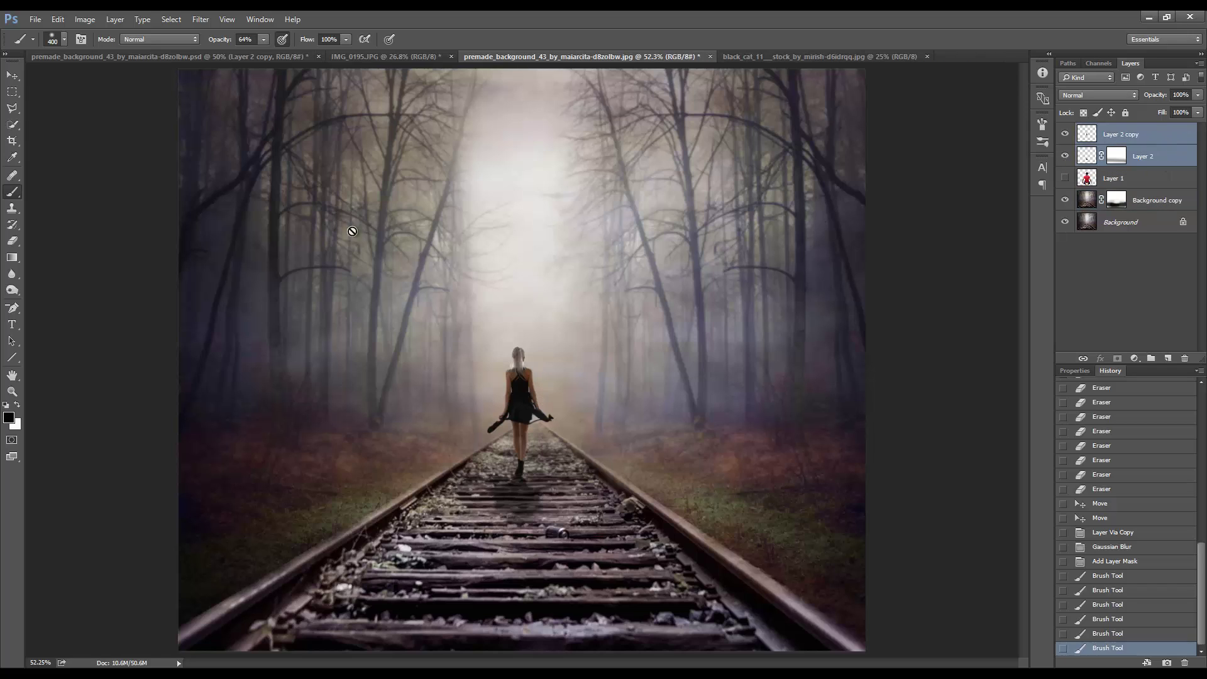
key(v)
drag(526, 392, 532, 393)
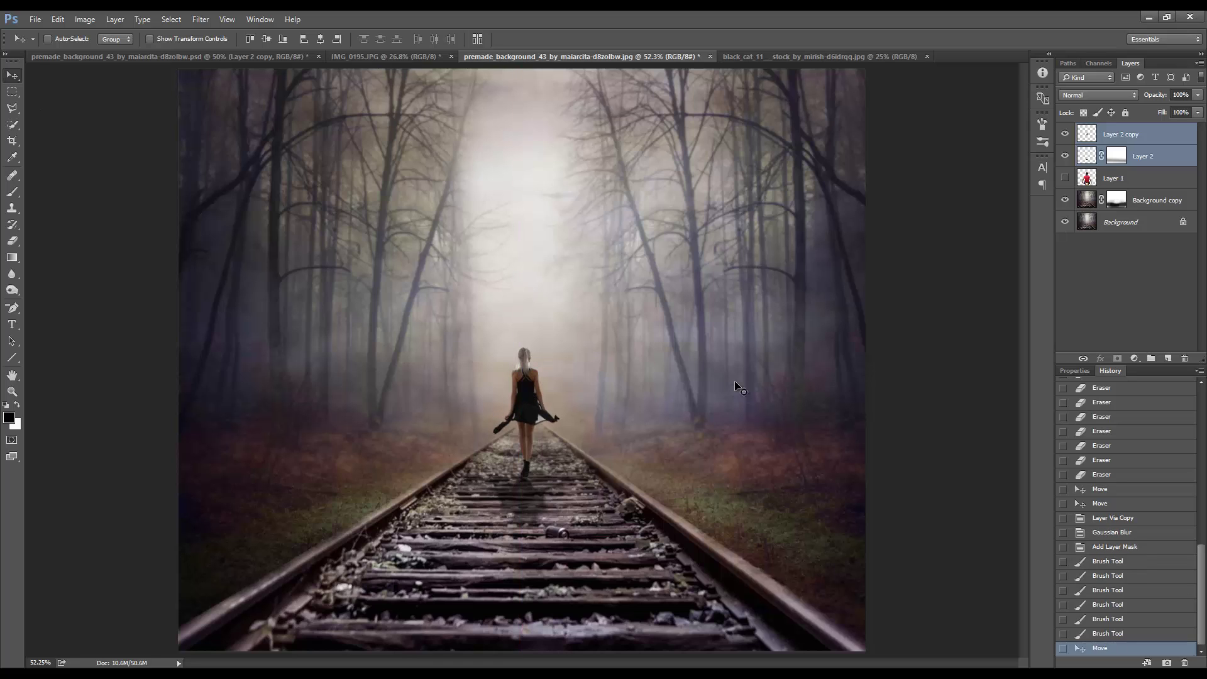
Show the man, nudge him two steps right, and hide the girl layers
click(1065, 179)
click(1119, 179)
key(Right)
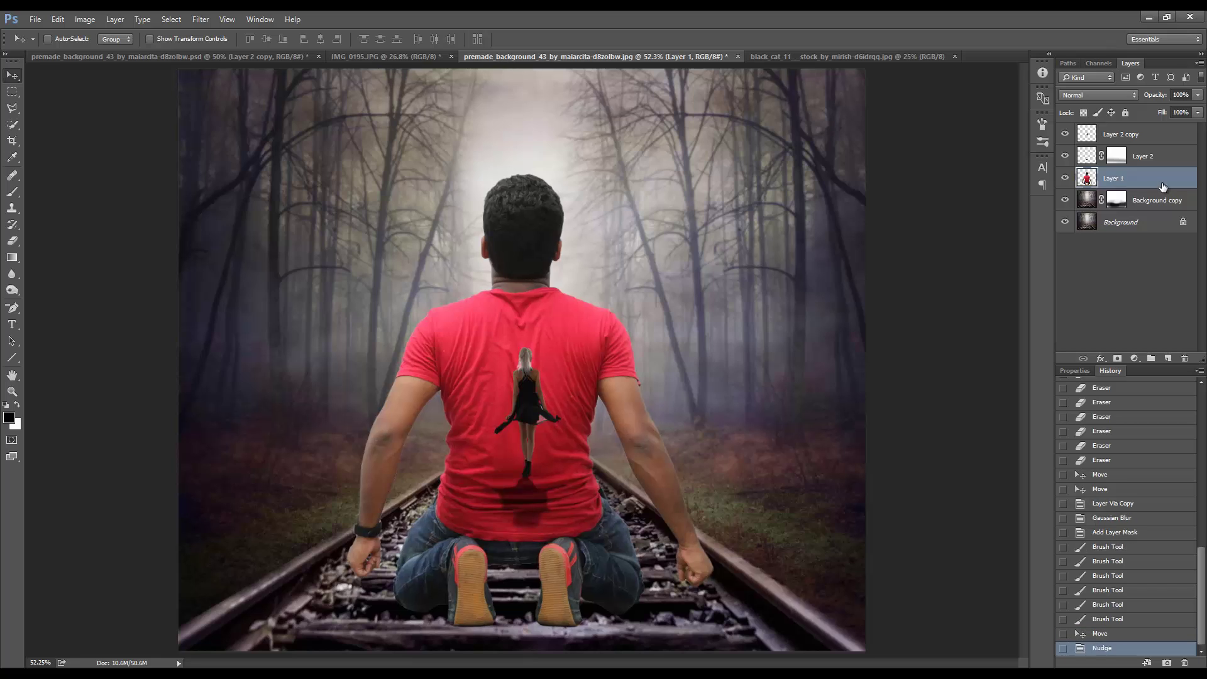
key(Right)
key(Right)
key(Right)
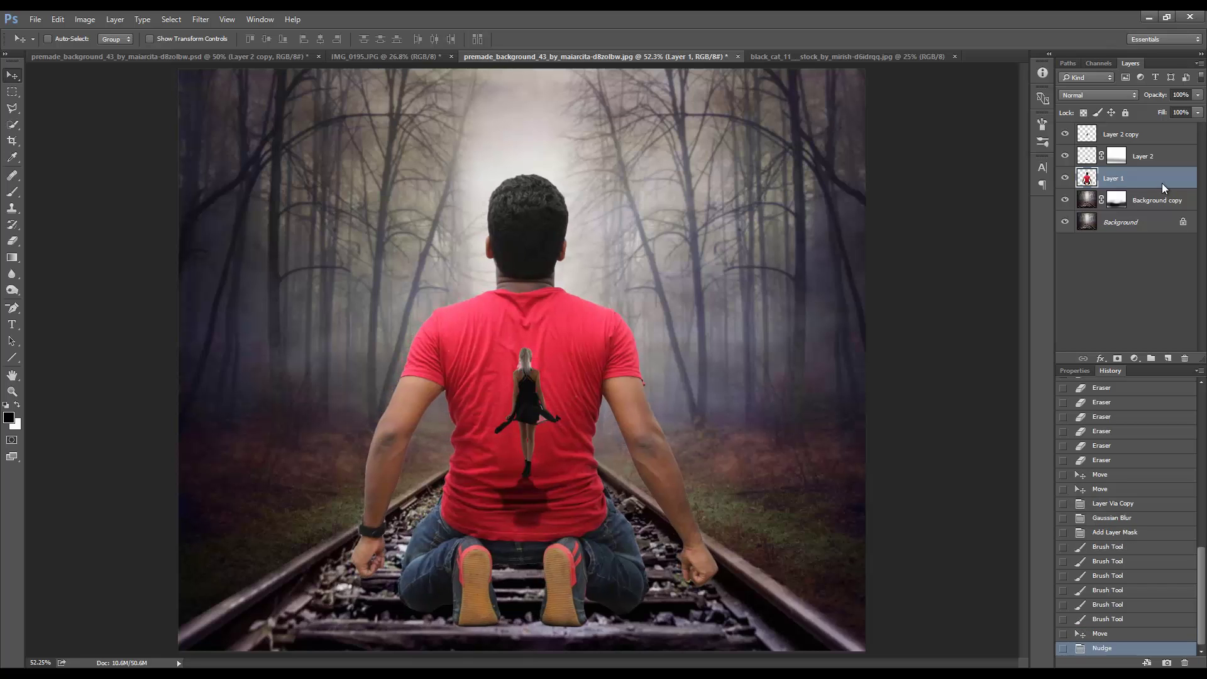
click(1065, 179)
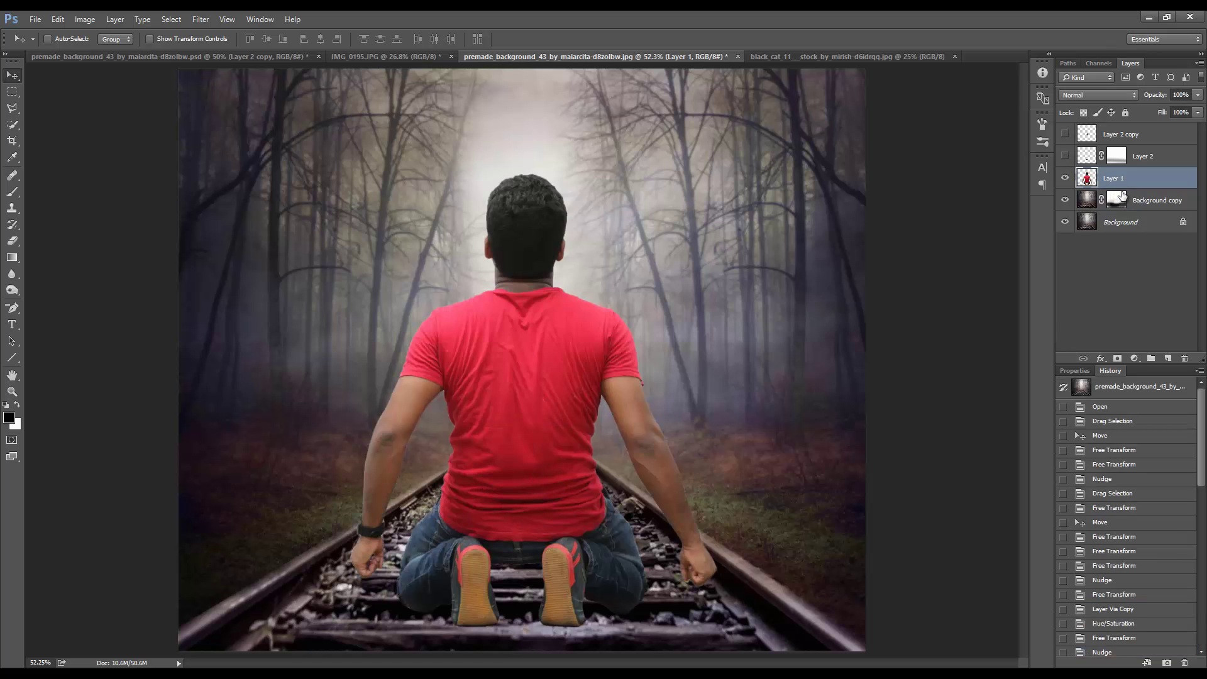
Zoom in on the lower shirt and Quick Select the man's red T-shirt
key(z)
mouse_move(489, 468)
mouse_down()
mouse_move(560, 511)
mouse_move(545, 368)
mouse_up()
drag(494, 403, 494, 386)
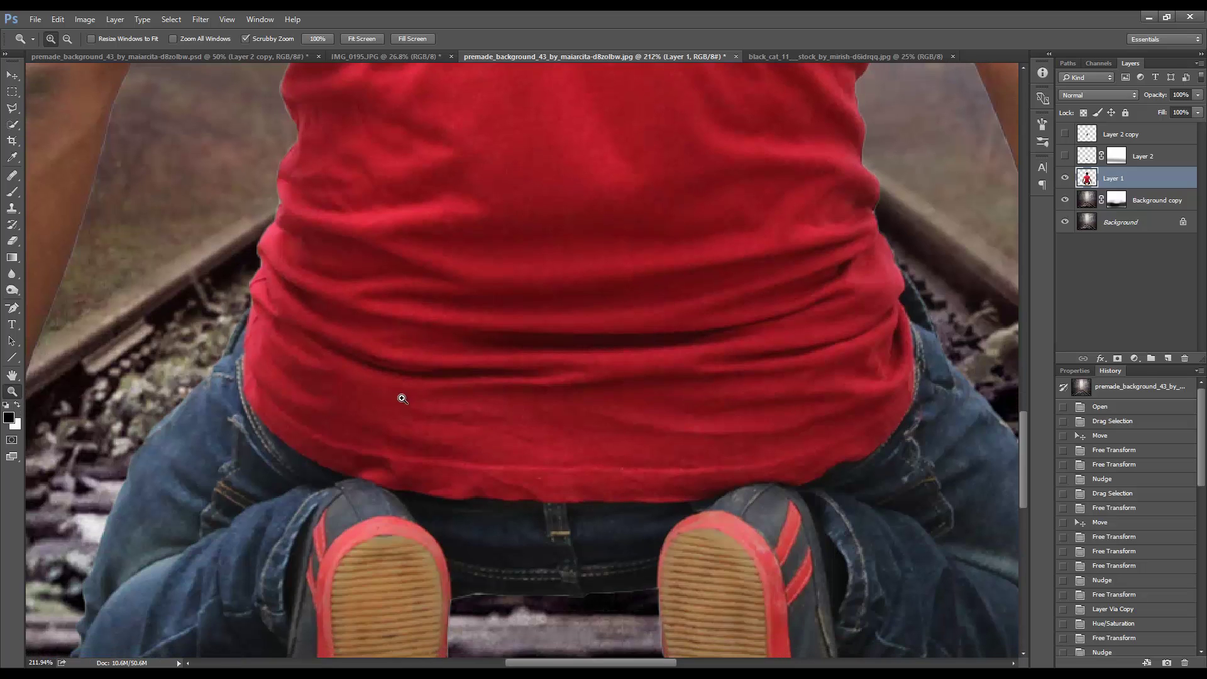
click(11, 125)
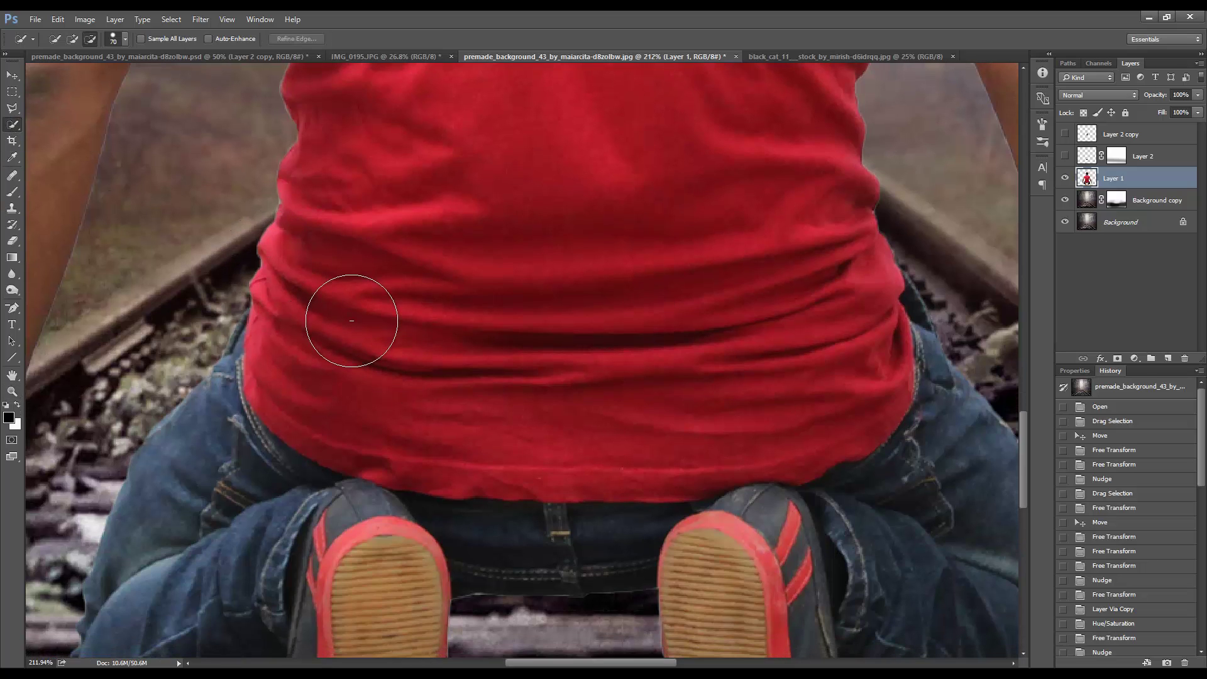
mouse_move(364, 324)
mouse_down()
mouse_move(345, 350)
mouse_move(452, 409)
mouse_move(771, 342)
mouse_move(733, 149)
mouse_move(478, 221)
mouse_up()
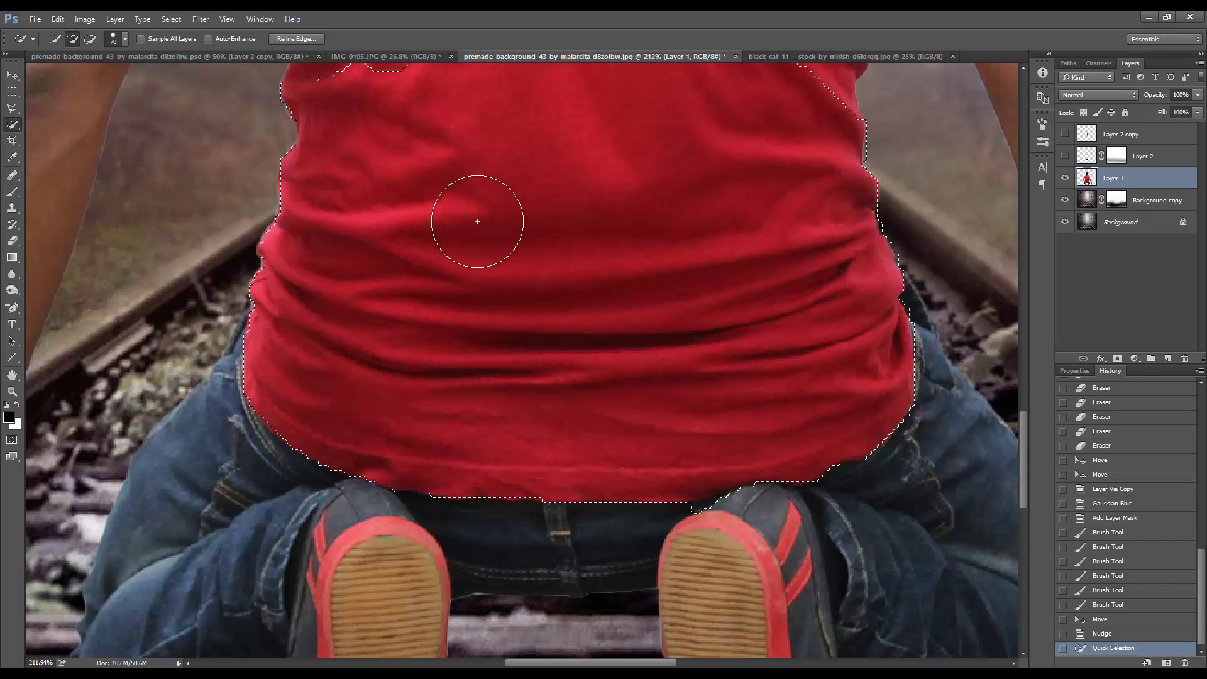
Extend the shirt selection down the right sleeve to the red cuff
scroll(557, 374, up, 5)
scroll(558, 375, up, 5)
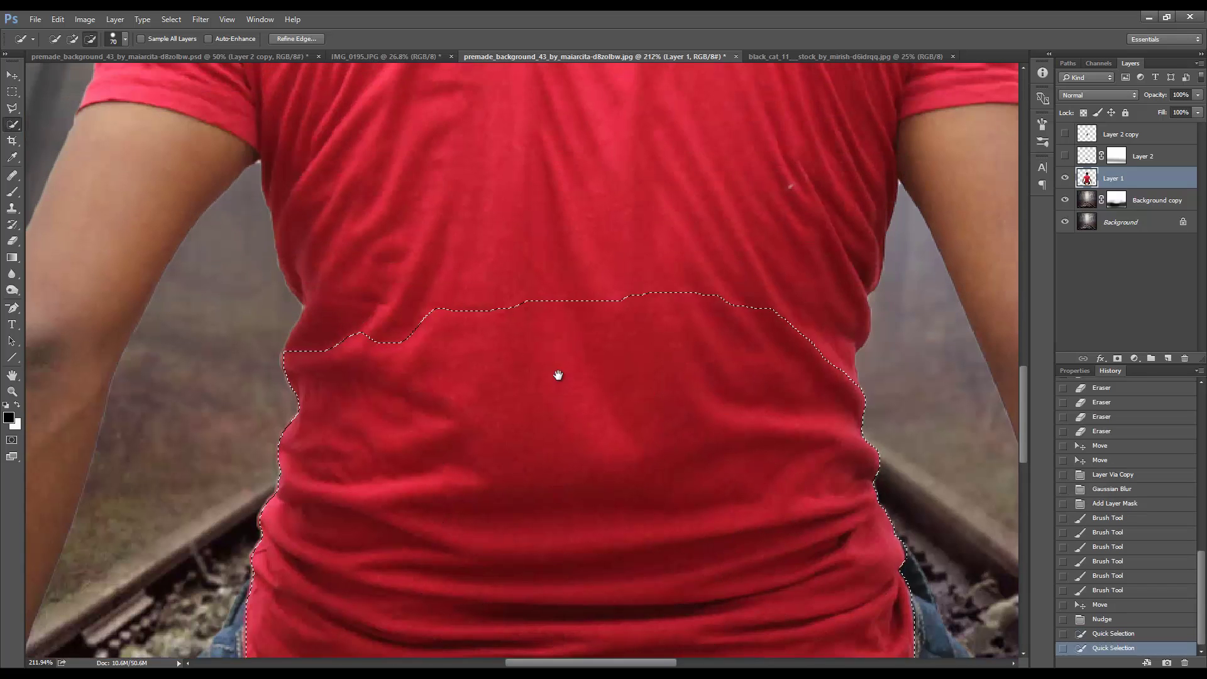
scroll(558, 375, up, 3)
mouse_move(735, 444)
mouse_down()
mouse_move(728, 458)
mouse_move(539, 399)
mouse_up()
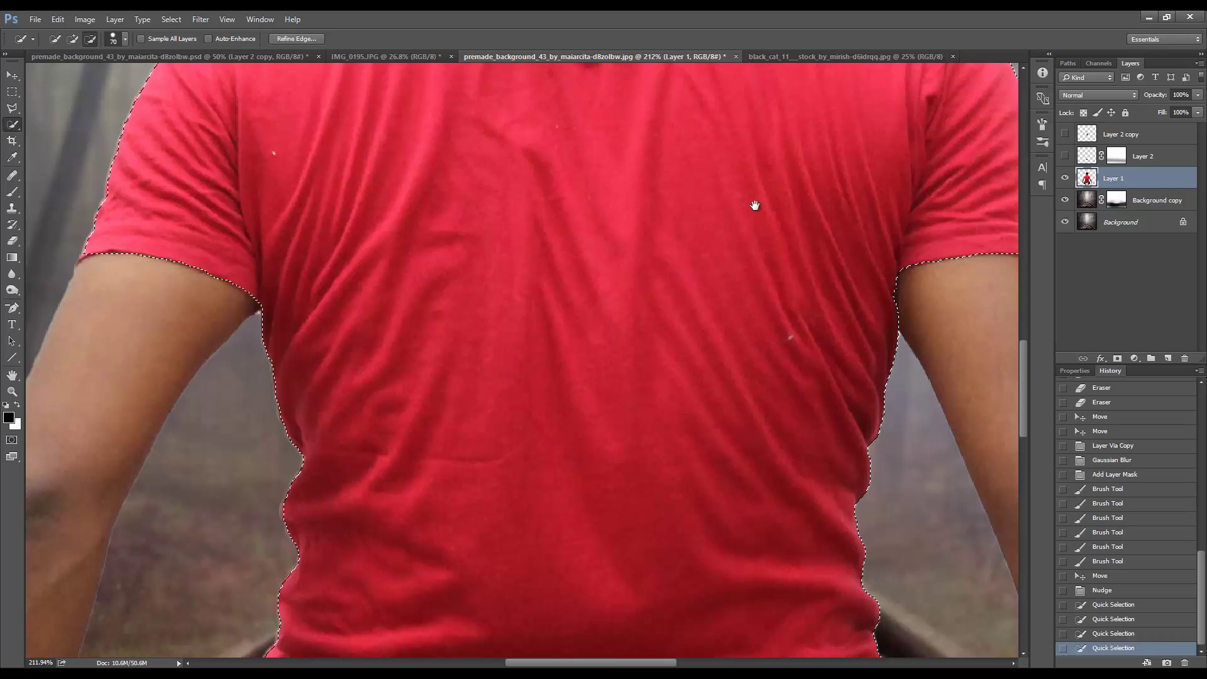
mouse_move(756, 205)
mouse_down()
mouse_move(534, 396)
mouse_move(585, 426)
mouse_move(801, 418)
mouse_move(782, 401)
mouse_up()
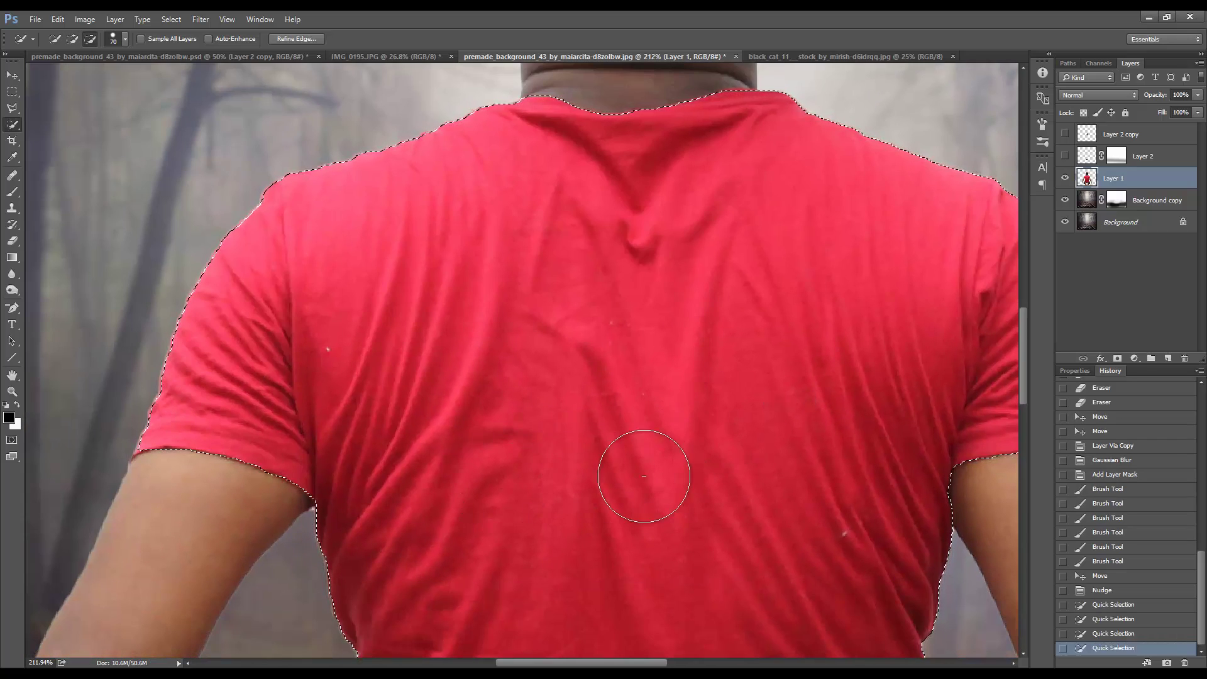
drag(706, 440, 301, 417)
key(z)
mouse_move(644, 397)
mouse_down()
mouse_move(709, 458)
mouse_move(748, 458)
mouse_up()
key(w)
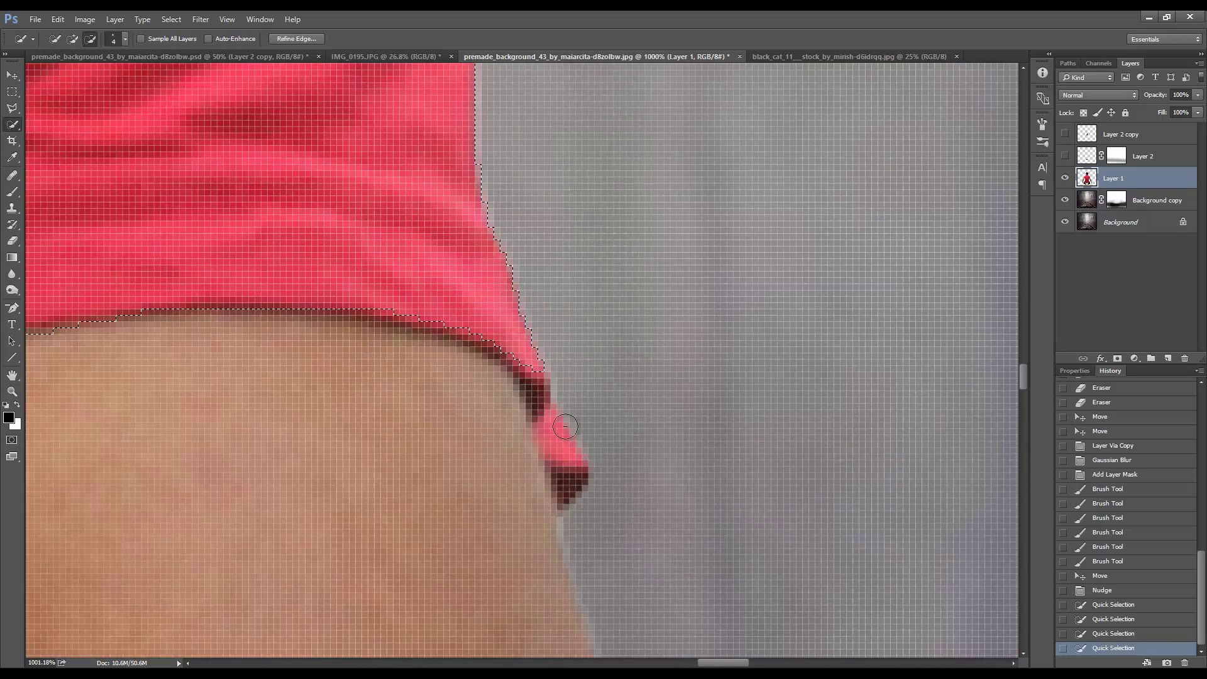
drag(553, 434, 568, 475)
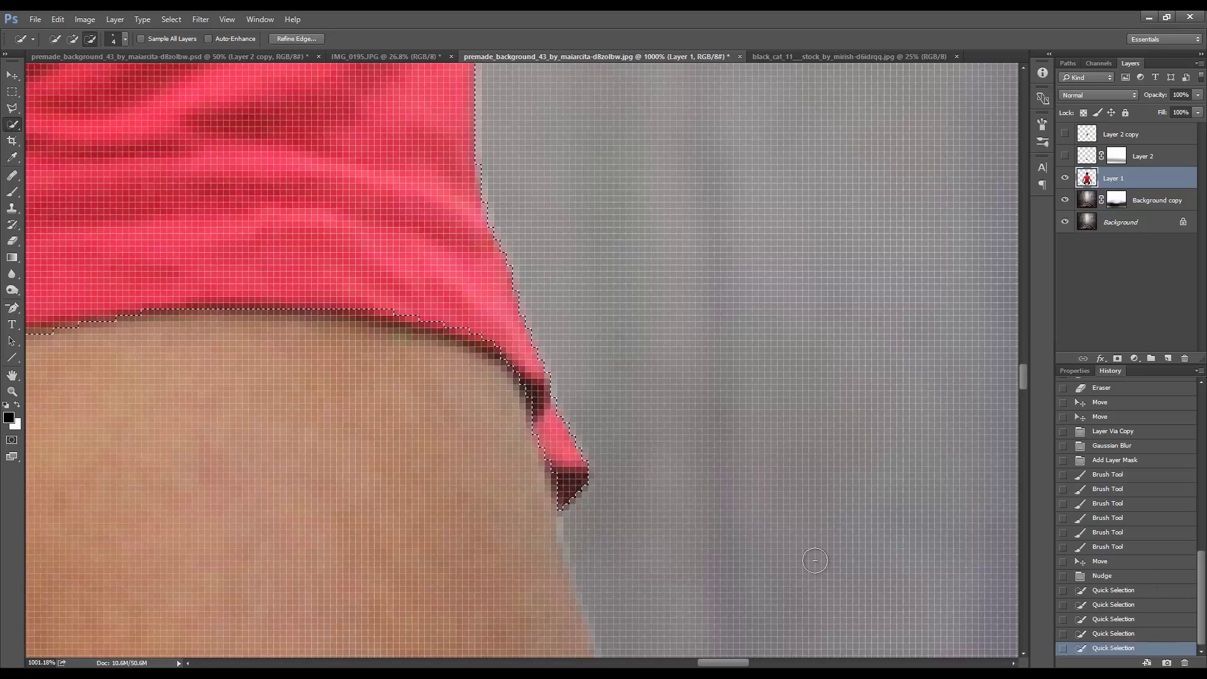
Fit to screen, copy the shirt to a layer, then undo back to the selection
key(ctrl+0)
key(ctrl+j)
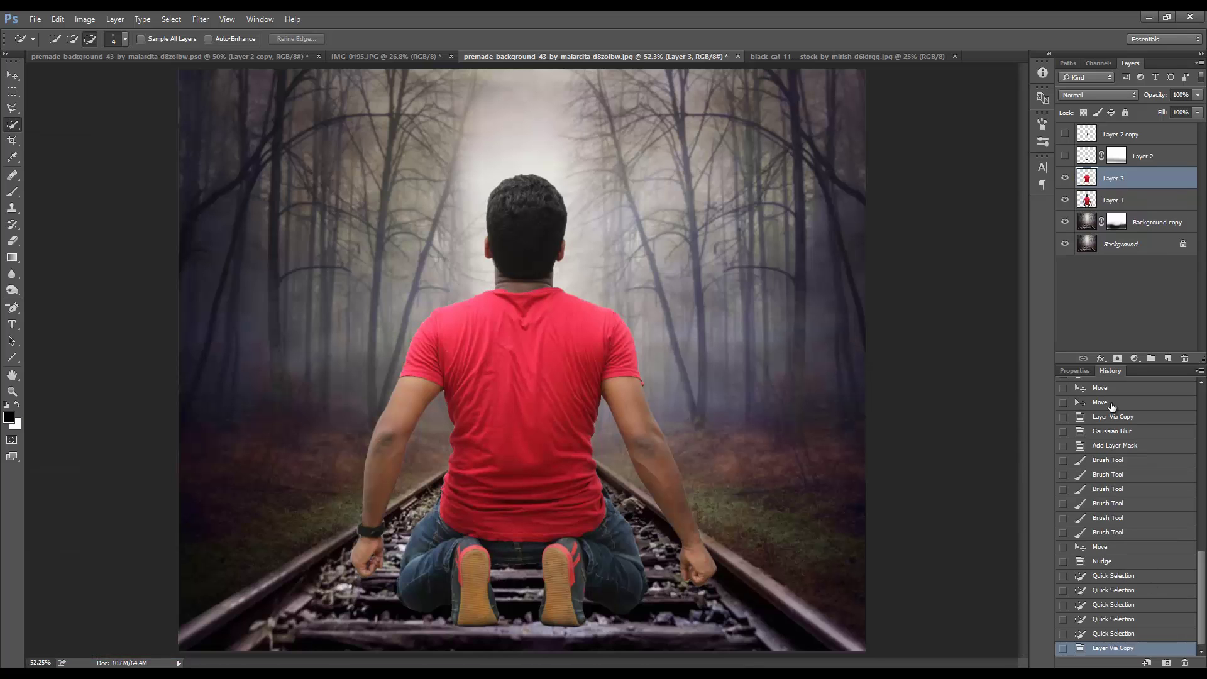
click(1136, 633)
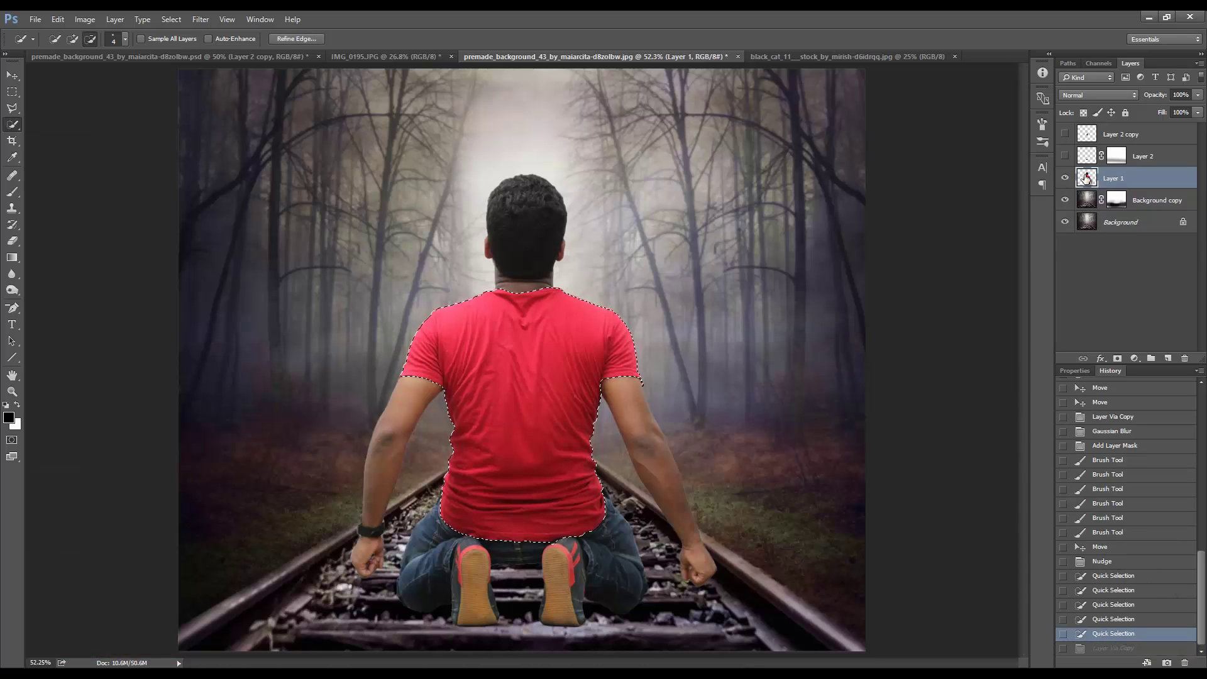
Open and cancel Refine Edge on the shirt selection, then zoom in on its bottom
right_click(1086, 178)
key(Escape)
right_click(544, 370)
click(569, 420)
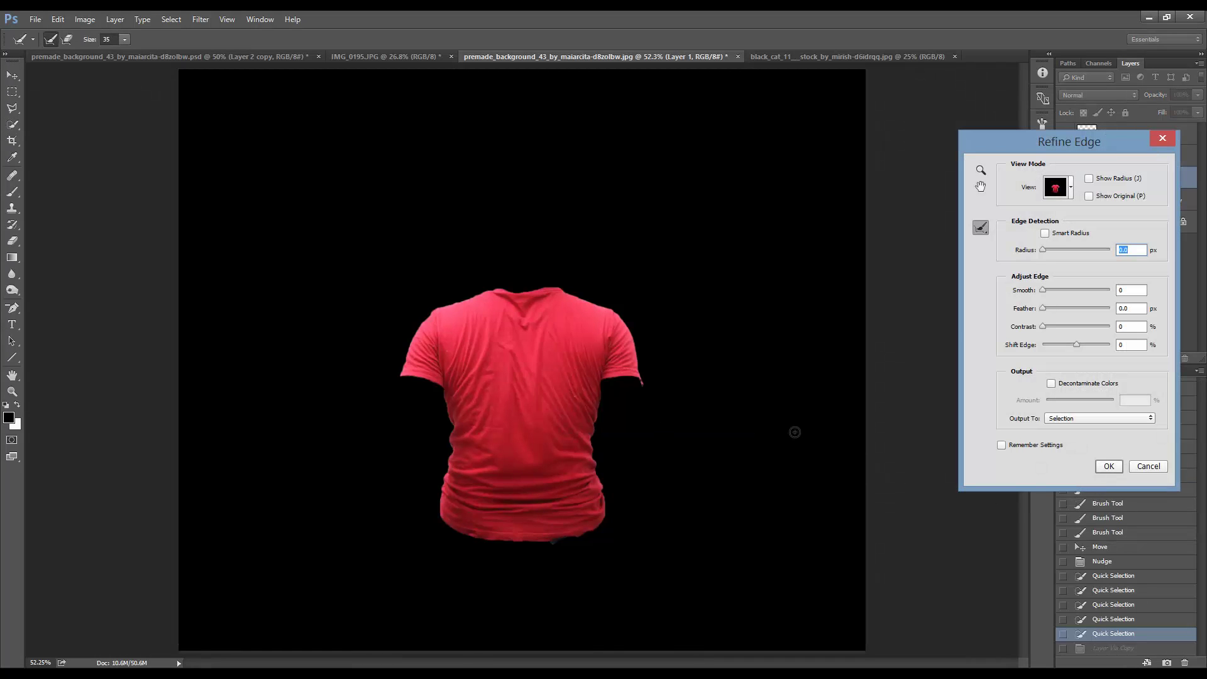
click(1148, 466)
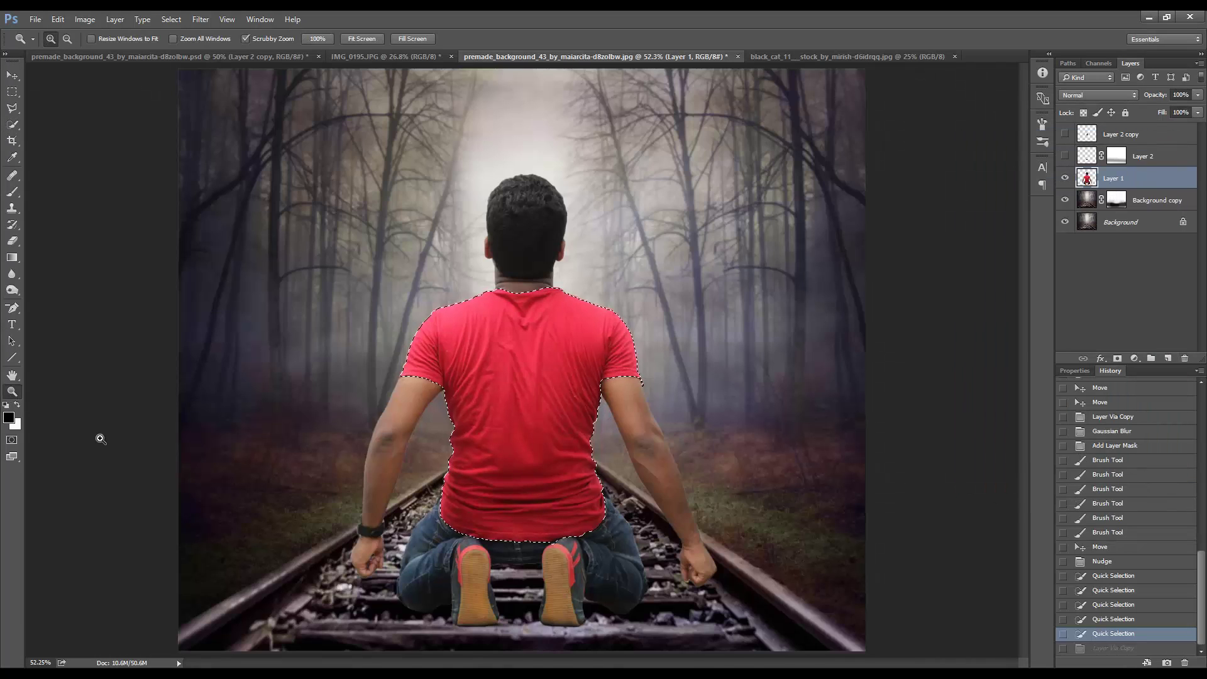
scroll(533, 541, up, 5)
click(17, 114)
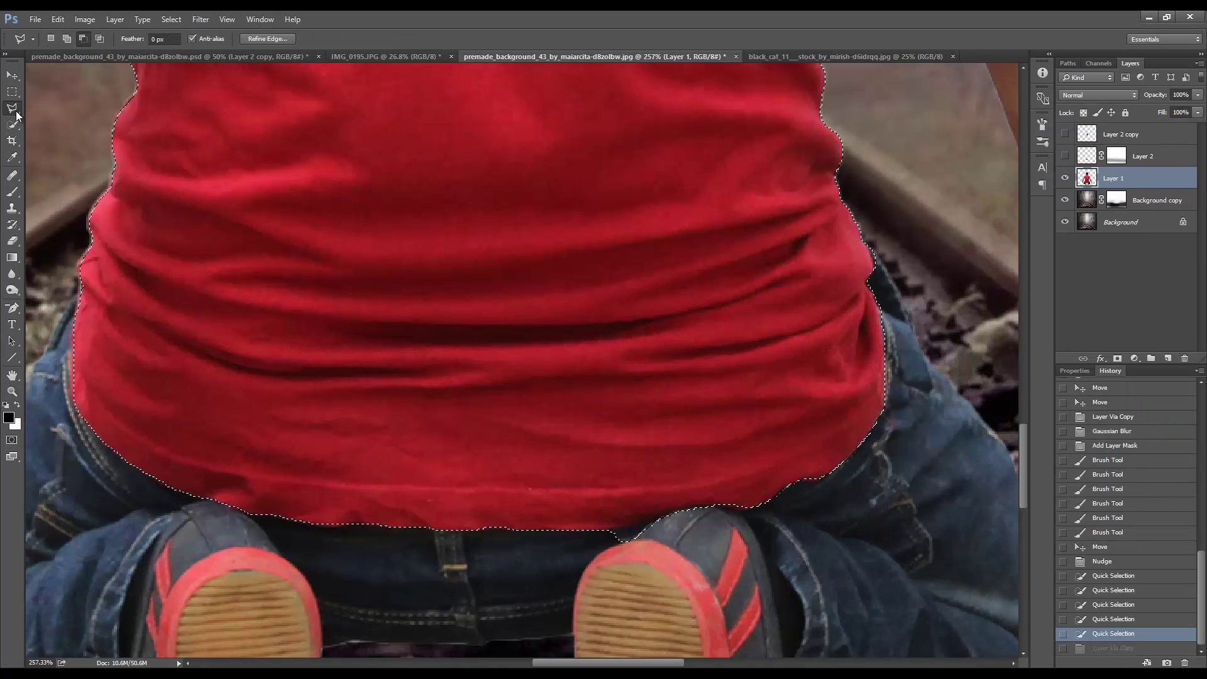
Subtract the shoe tops from the shirt selection with the Polygonal Lasso
click(611, 530)
click(650, 522)
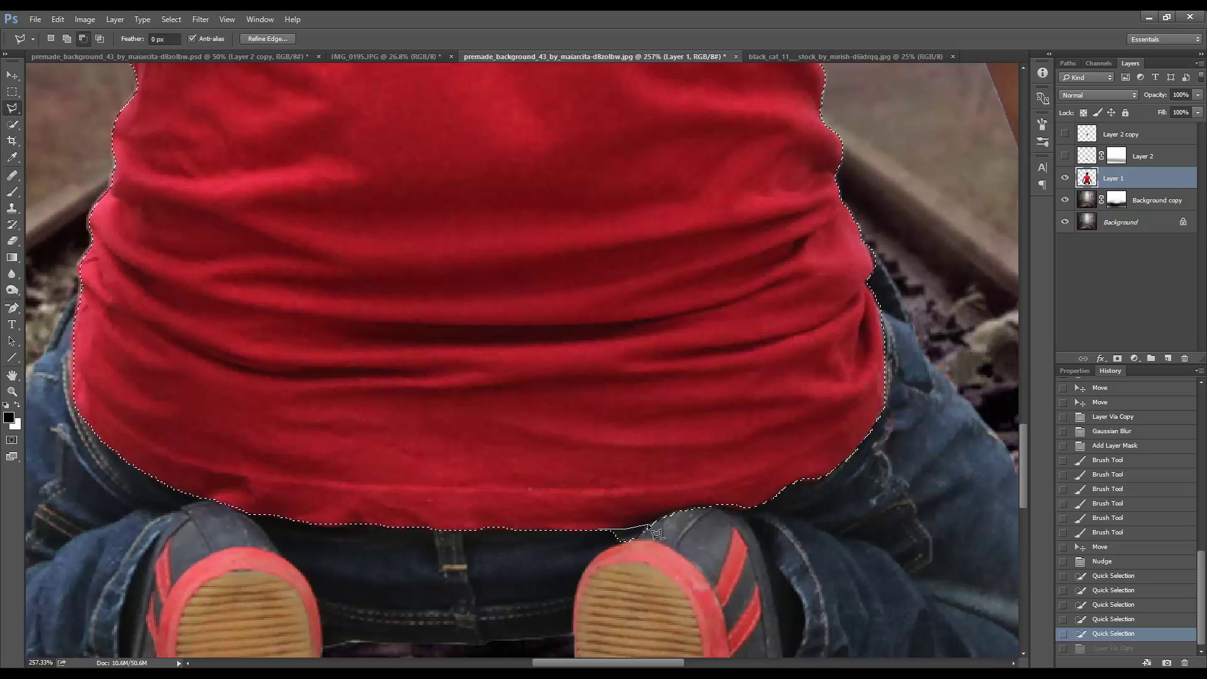
click(685, 510)
click(691, 544)
double_click(613, 572)
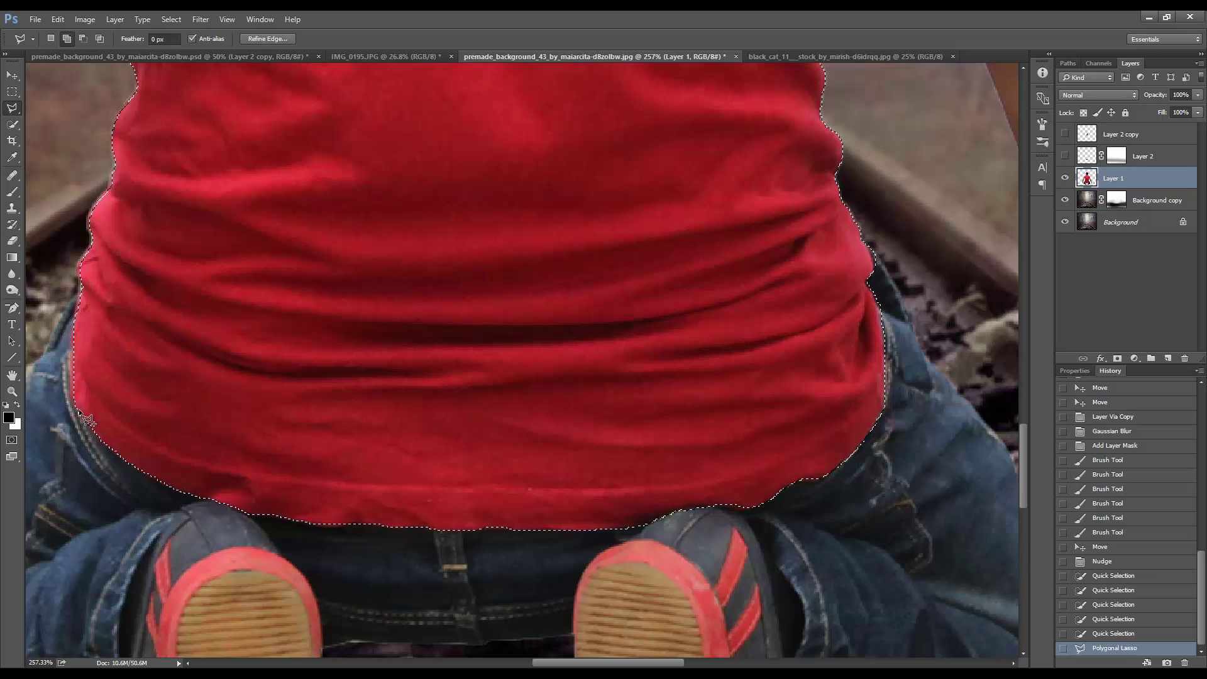
Shift-add the left shirt edge to the selection, then fit the image on screen
key(shift)
click(80, 262)
click(88, 258)
click(112, 269)
double_click(149, 353)
drag(154, 359, 251, 547)
mouse_move(319, 405)
mouse_down()
mouse_move(410, 503)
mouse_move(462, 493)
mouse_up()
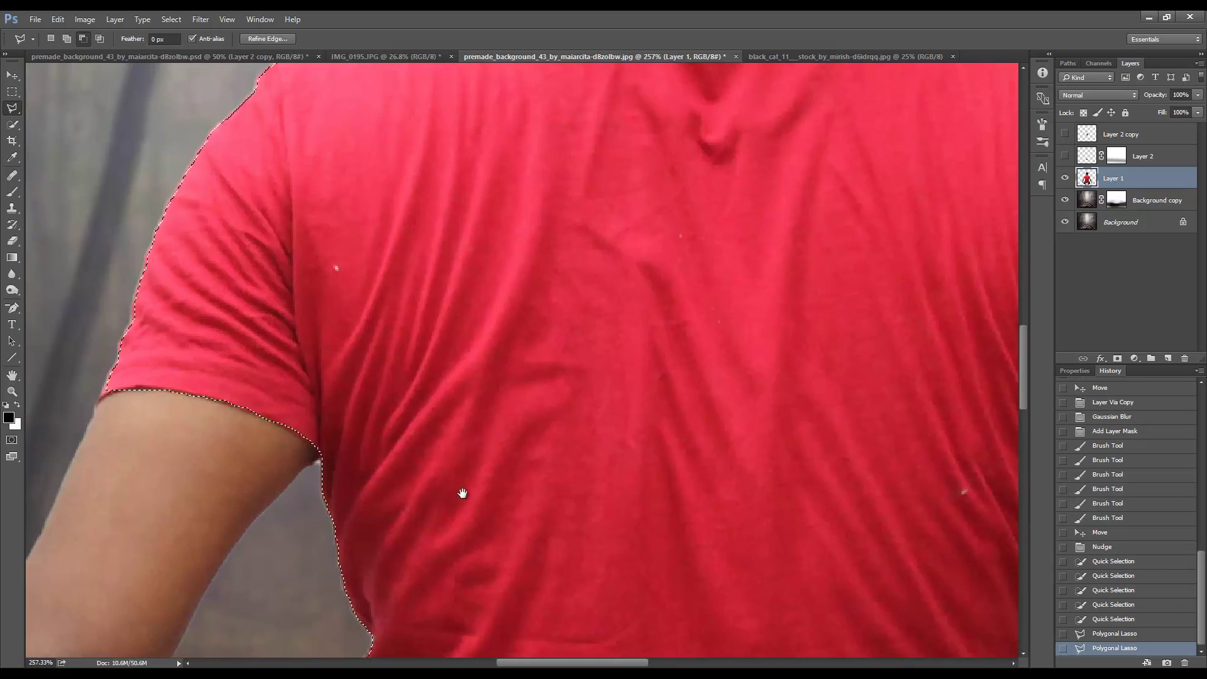
key(ctrl+minus)
key(ctrl+0)
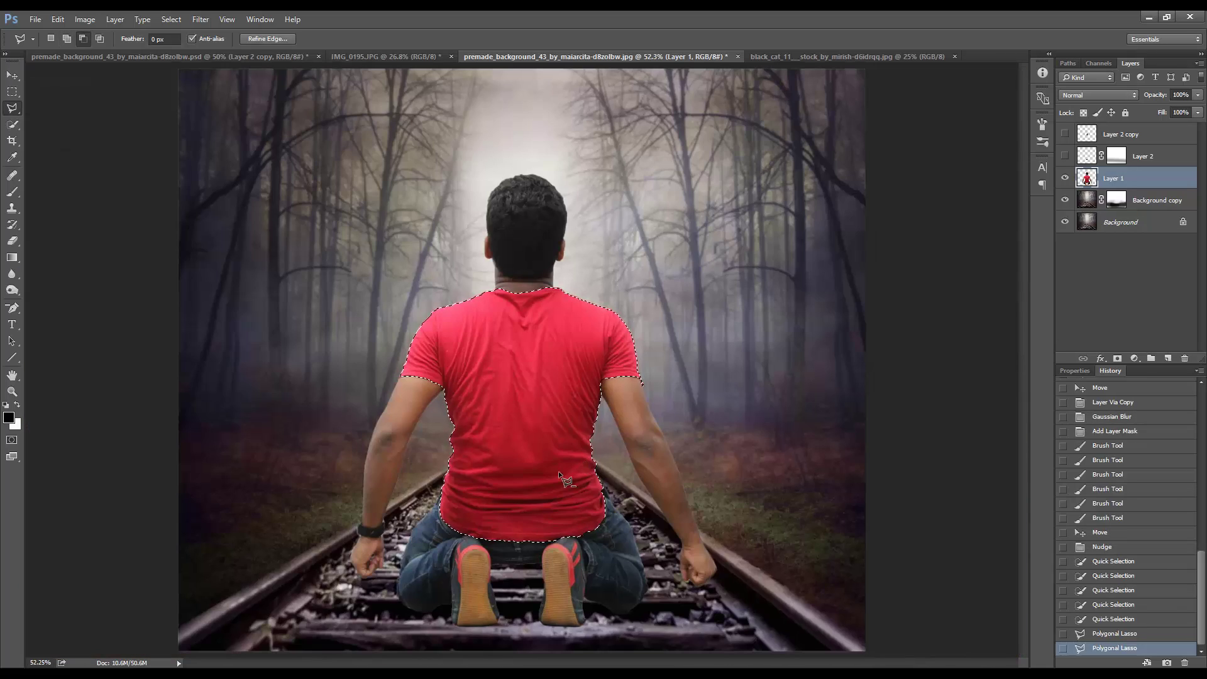
Refine the selection edge with Smooth 23 and Contrast 30, and copy it to Layer 3
right_click(558, 470)
click(673, 275)
drag(1050, 290, 1055, 290)
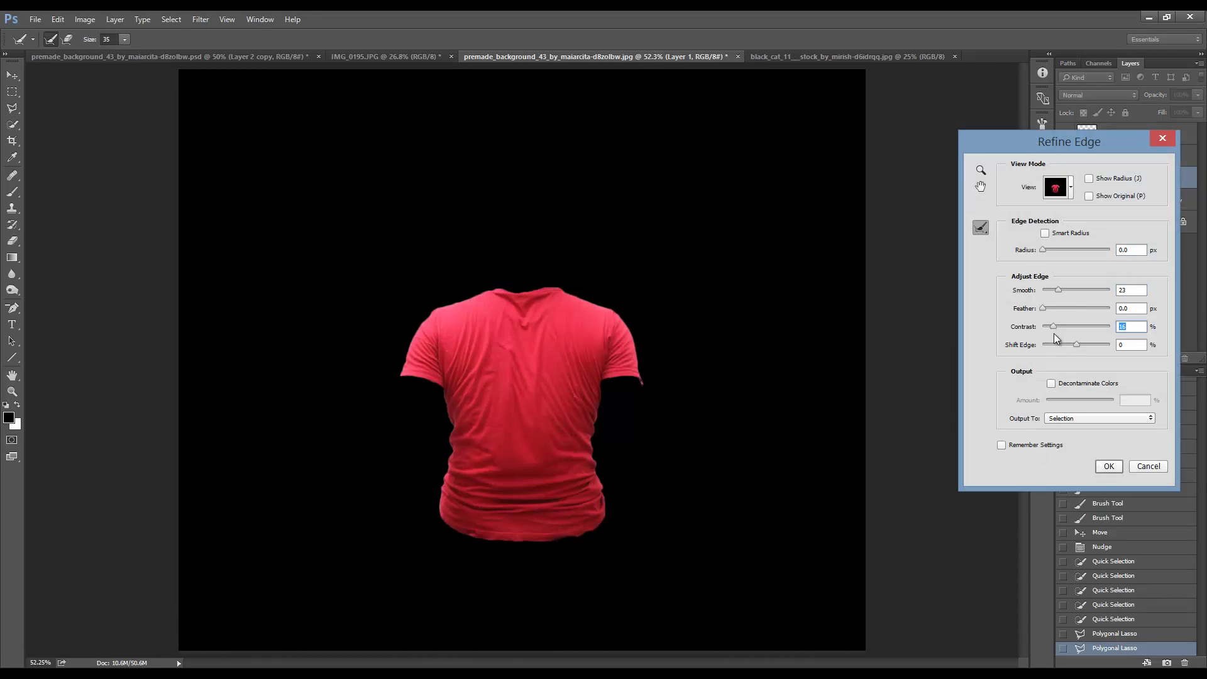
drag(1054, 326, 1063, 326)
key(Return)
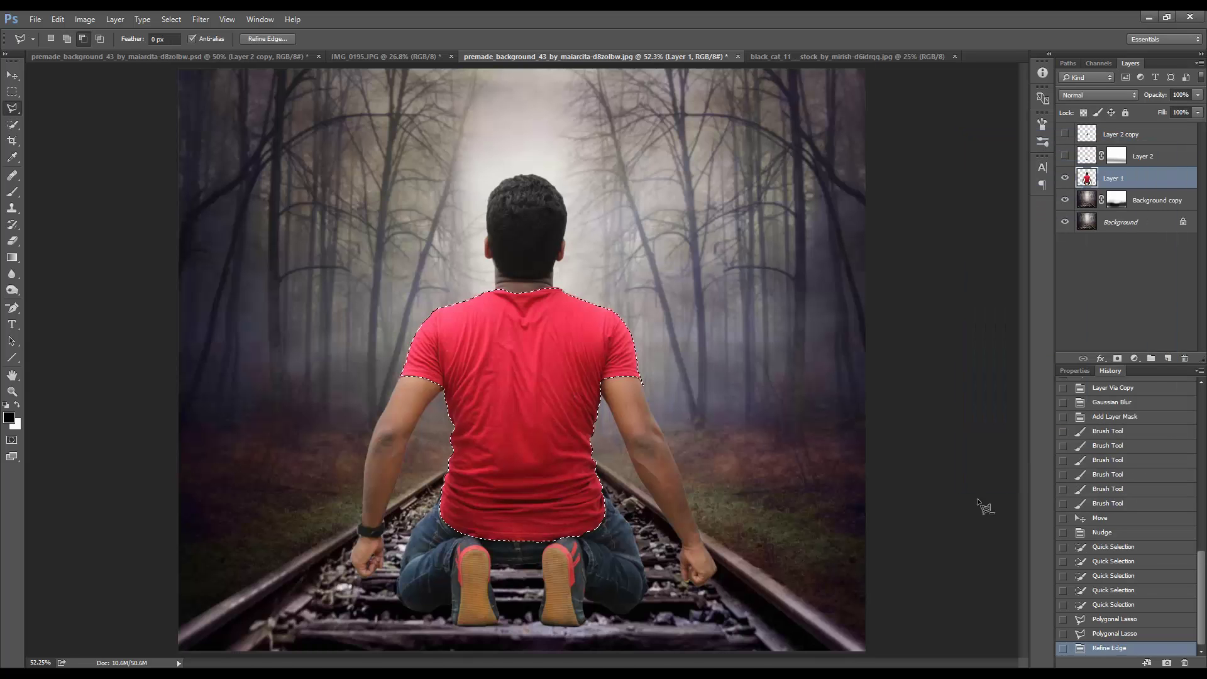
key(ctrl+j)
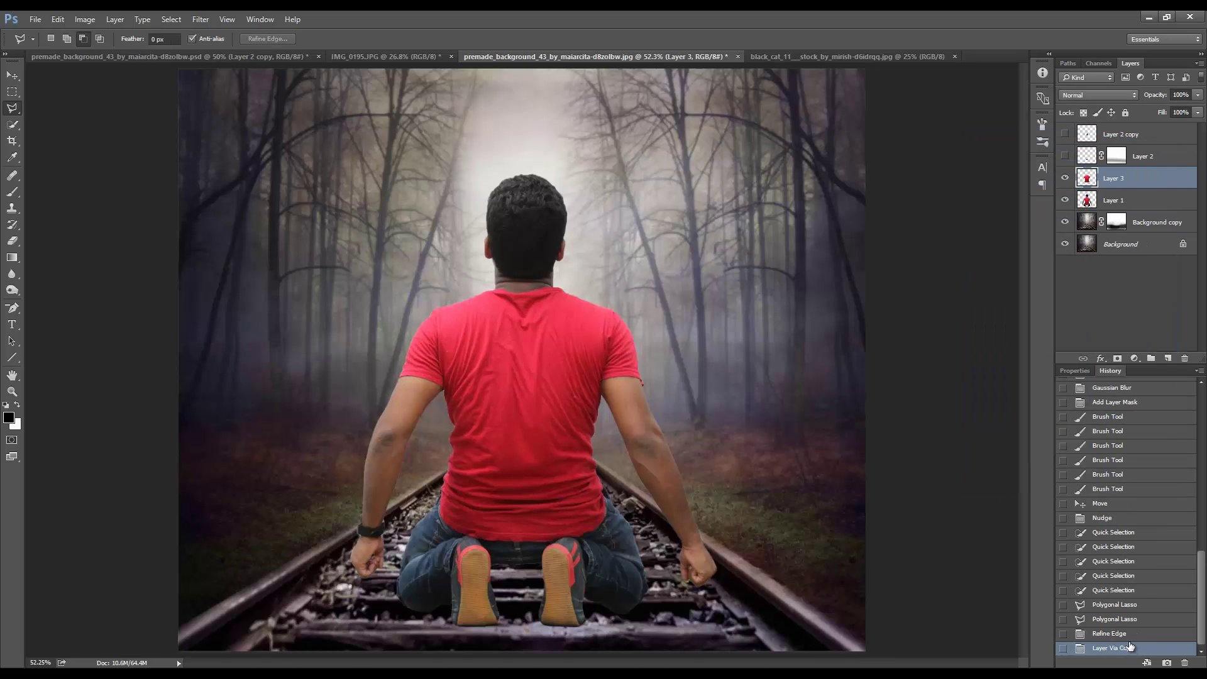
Delete the shirt area from Layer 1 using Layer 3's shirt outline, then deselect
ctrl+click(1087, 178)
click(1116, 200)
click(1117, 358)
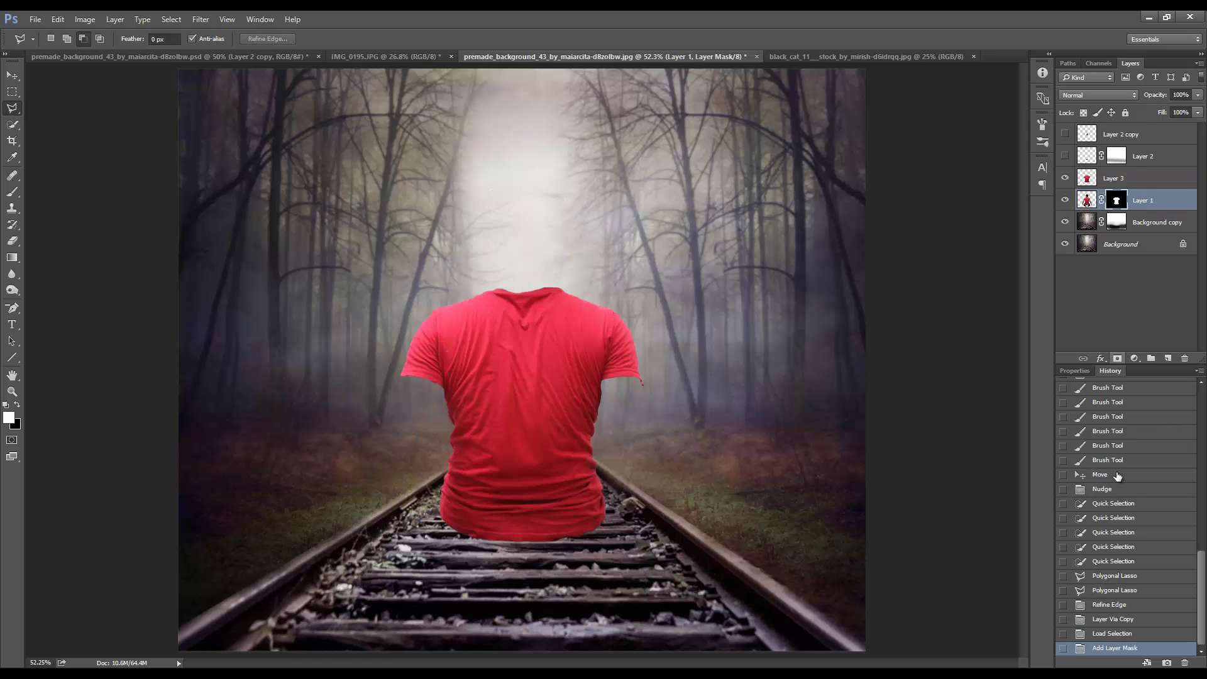
key(ctrl+z)
key(Delete)
click(1065, 178)
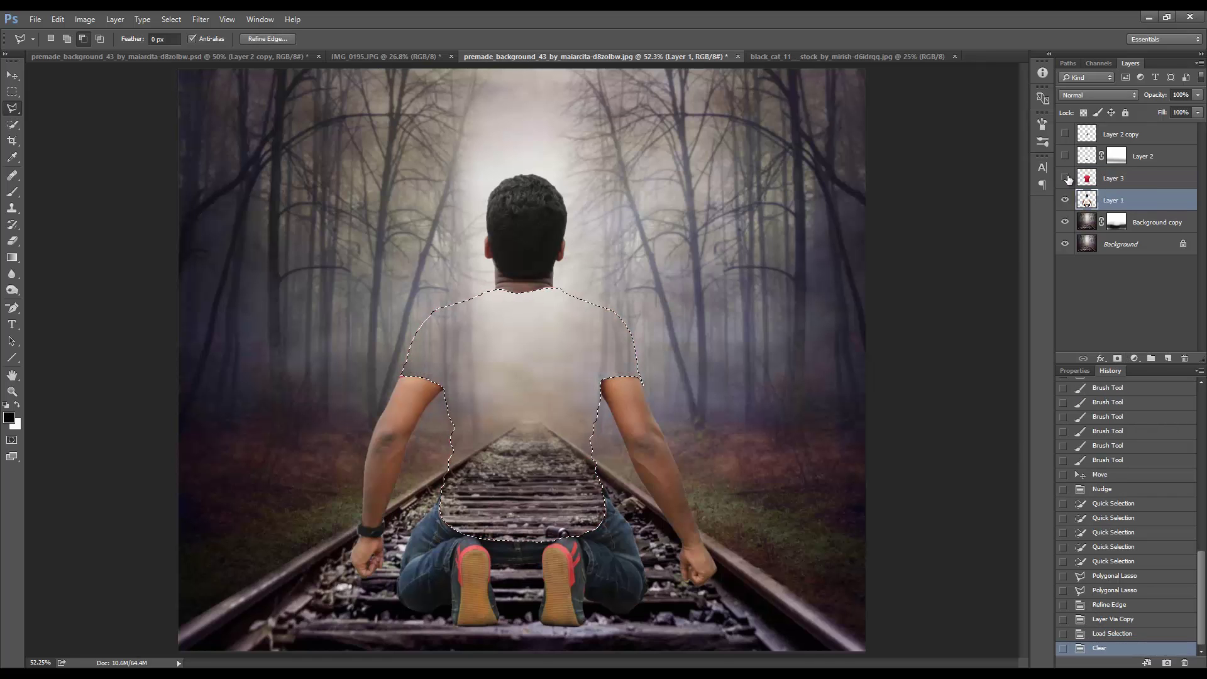
key(ctrl+d)
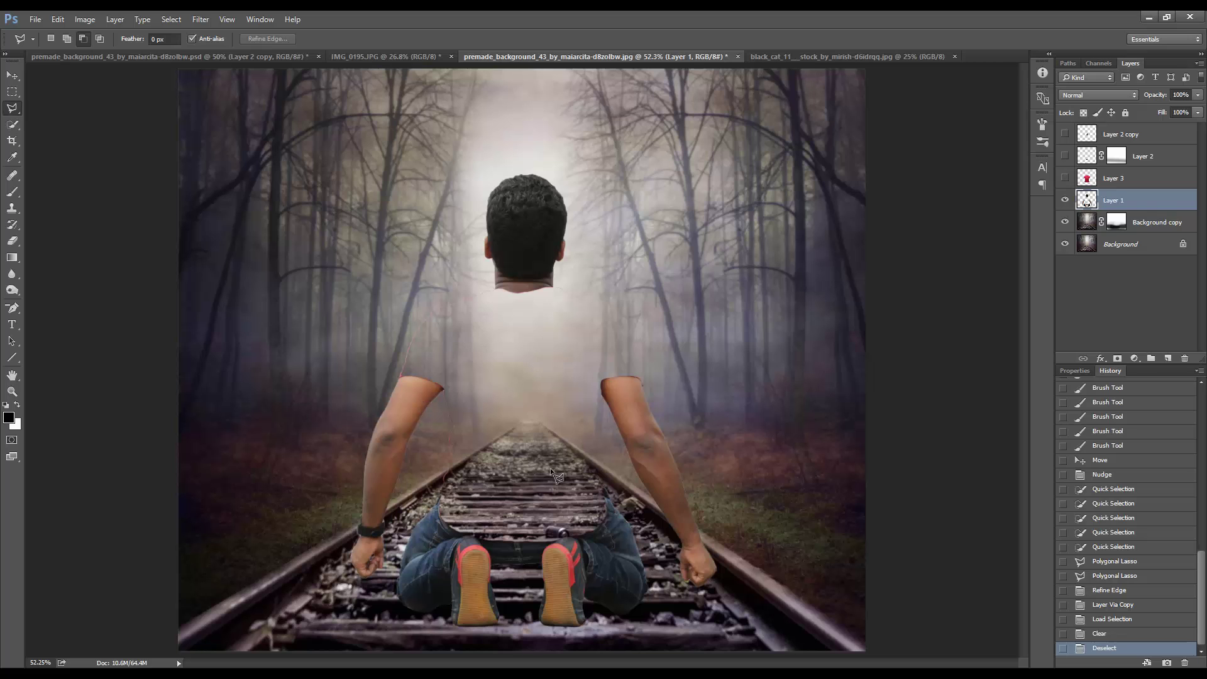
Zoom in on the tracks and try erasing the sleeve's red fringe, then undo it
click(17, 399)
drag(482, 516, 566, 517)
key(e)
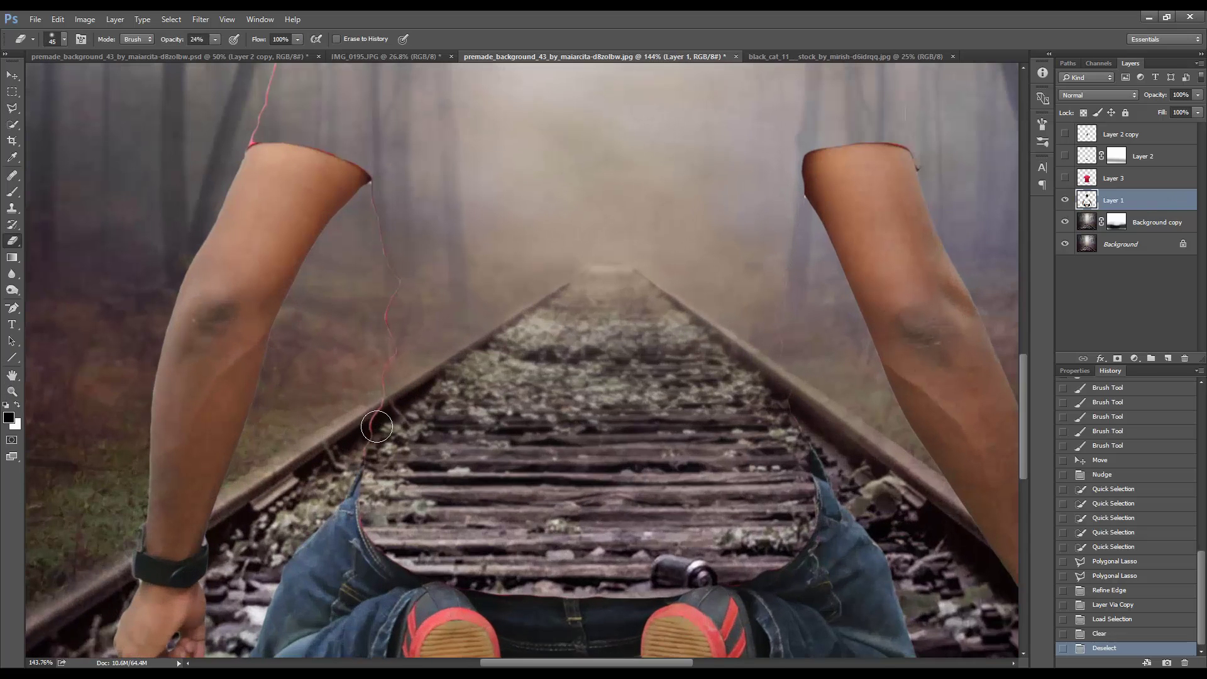
click(377, 427)
click(1081, 635)
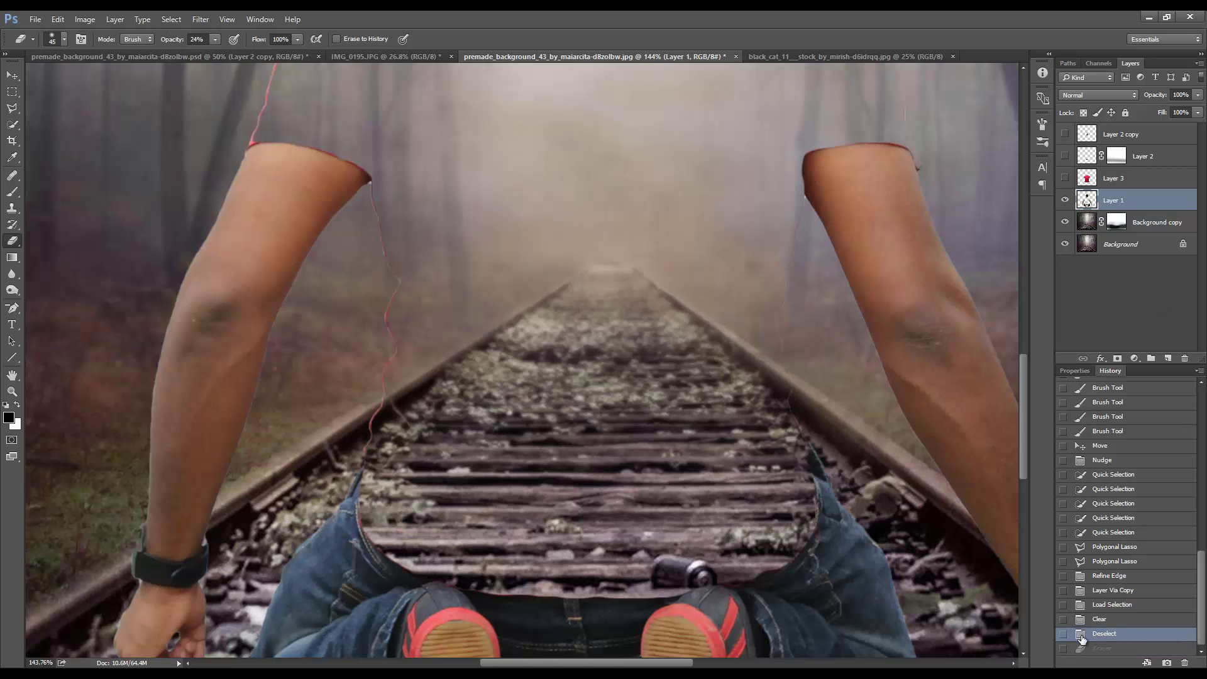
Add a mask to Layer 1 and paint out the red fringe along both sleeves at 95% opacity
click(1117, 358)
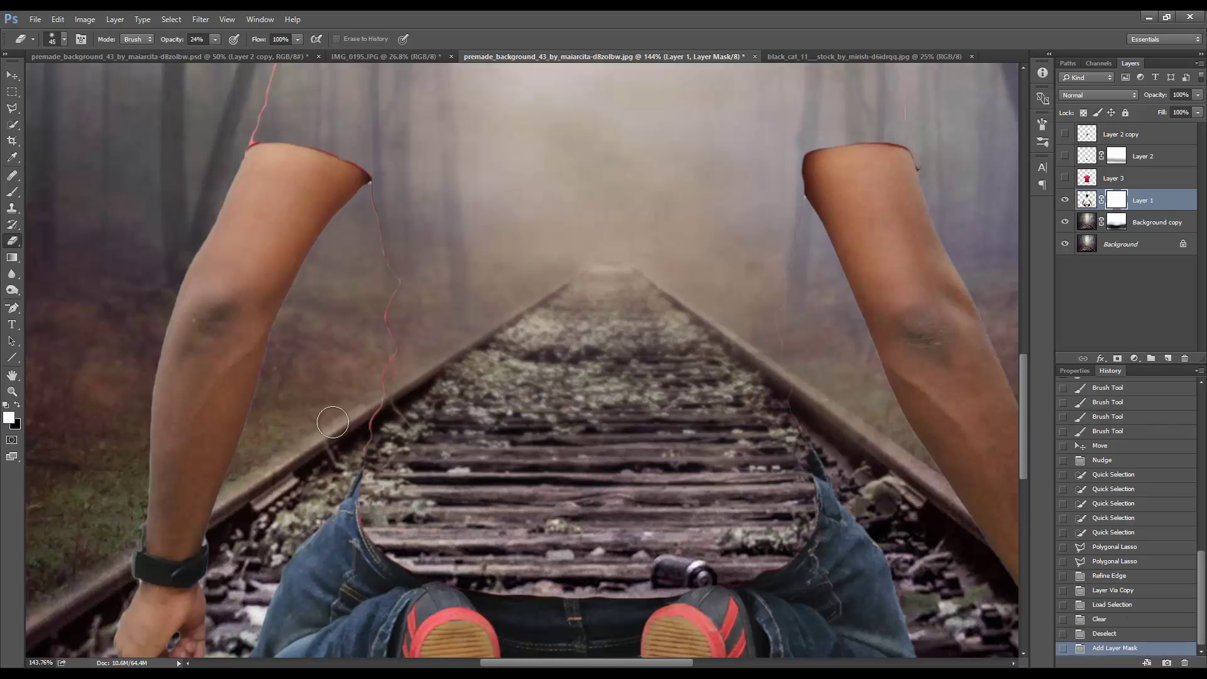
click(11, 191)
drag(217, 44, 237, 44)
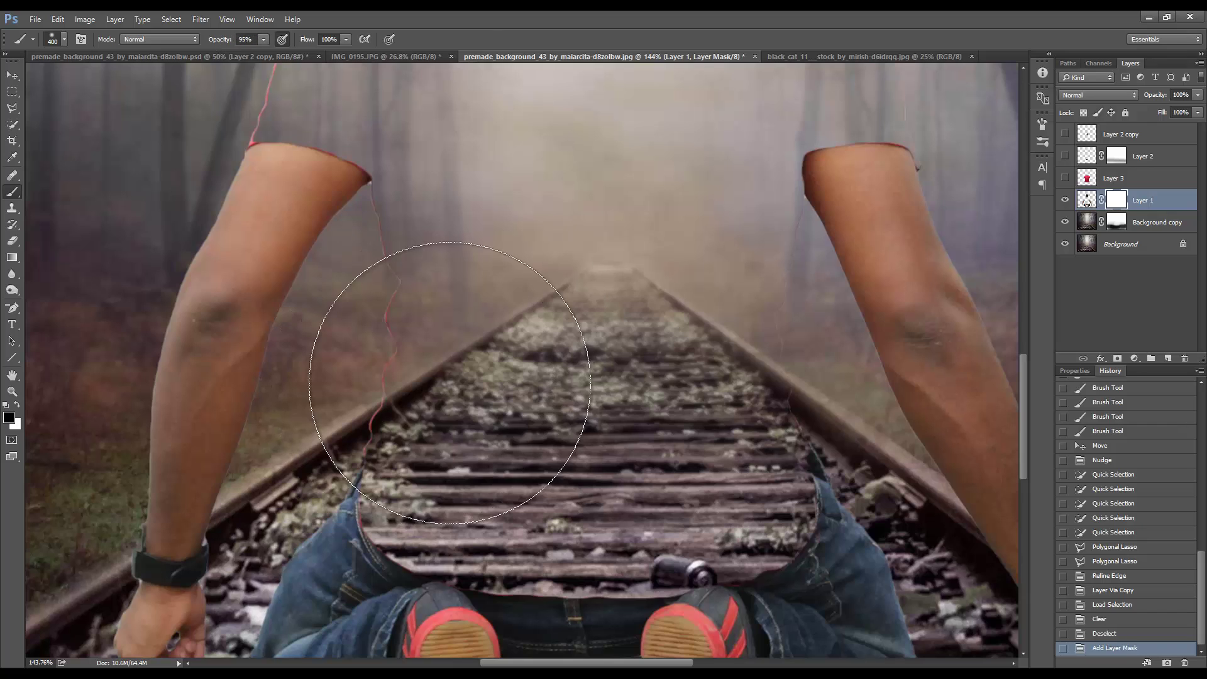
key(bracketleft)
key(bracketleft)
key(bracketleft)
key(bracketleft)
drag(396, 210, 409, 256)
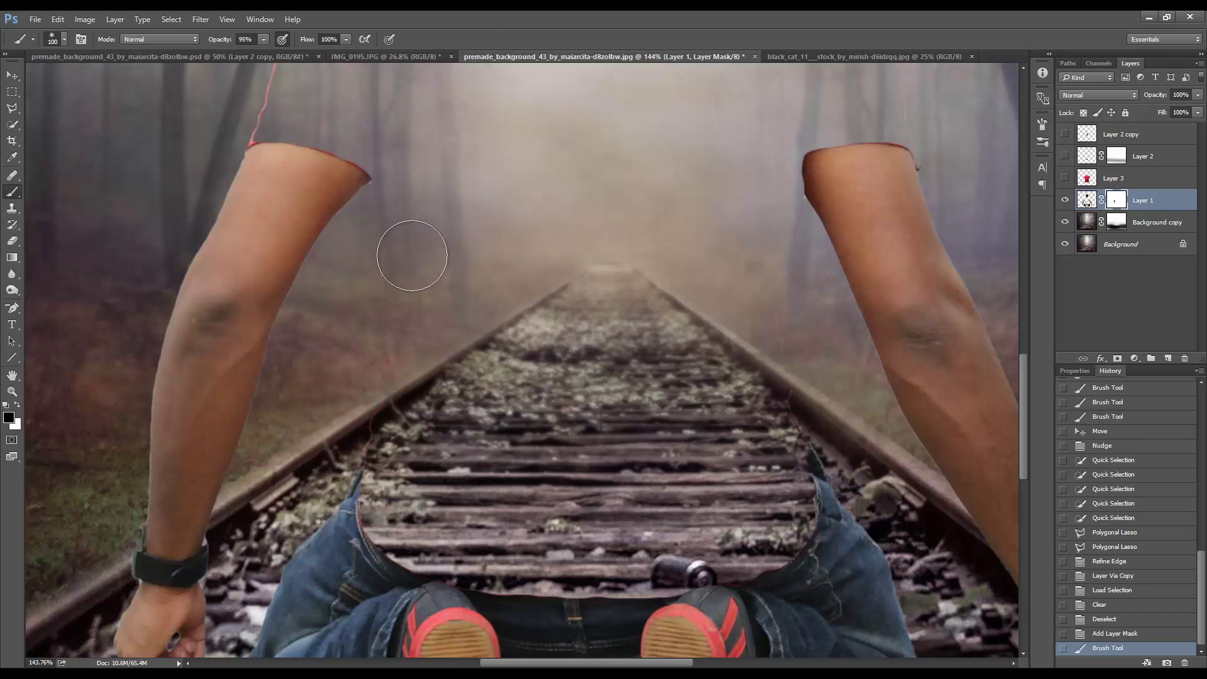
key(bracketleft)
key(bracketleft)
key(bracketleft)
click(460, 219)
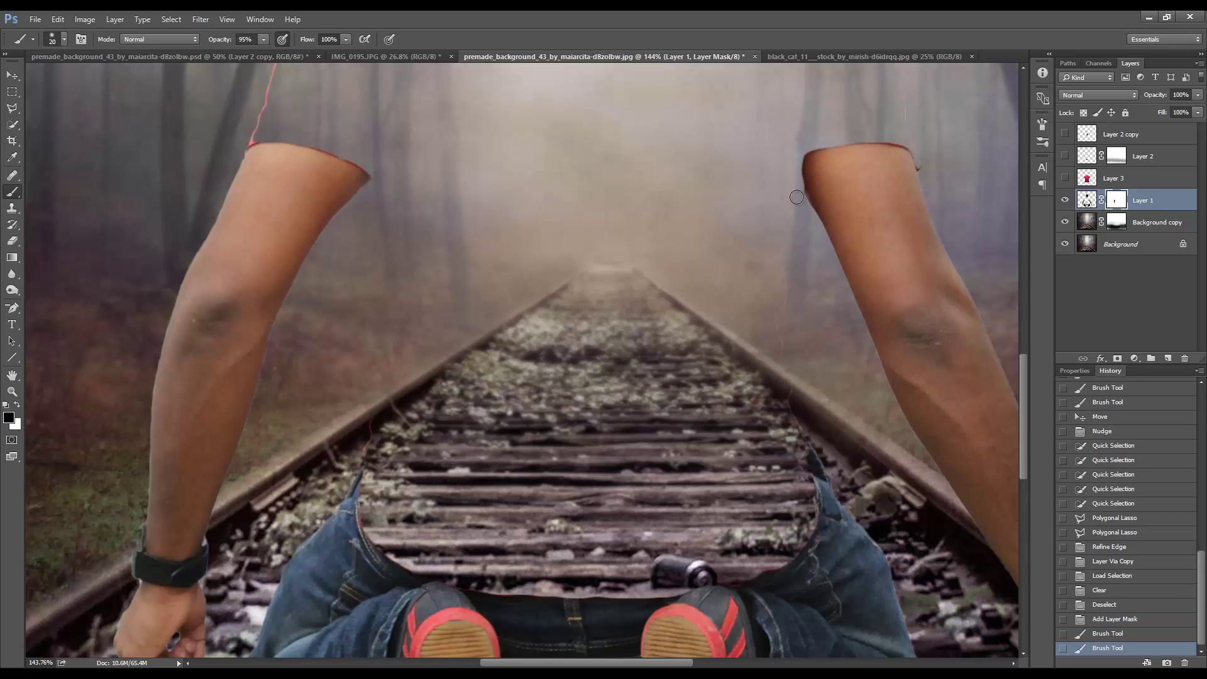
drag(796, 197, 796, 258)
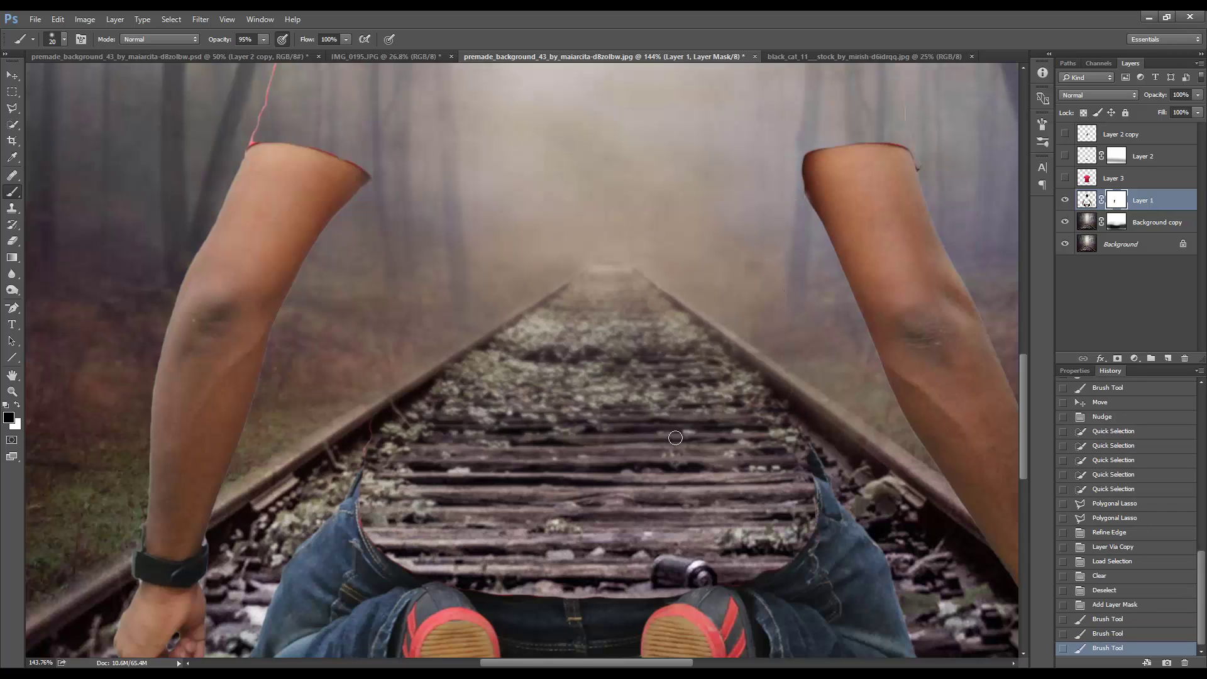
click(675, 438)
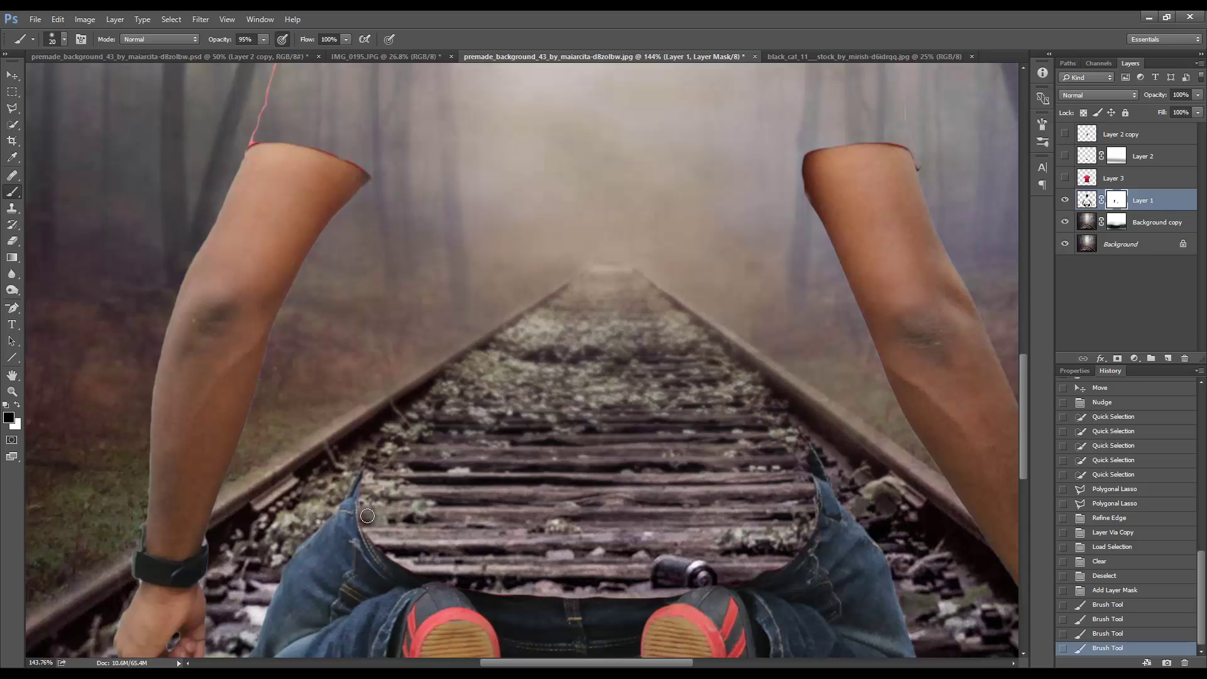
click(571, 570)
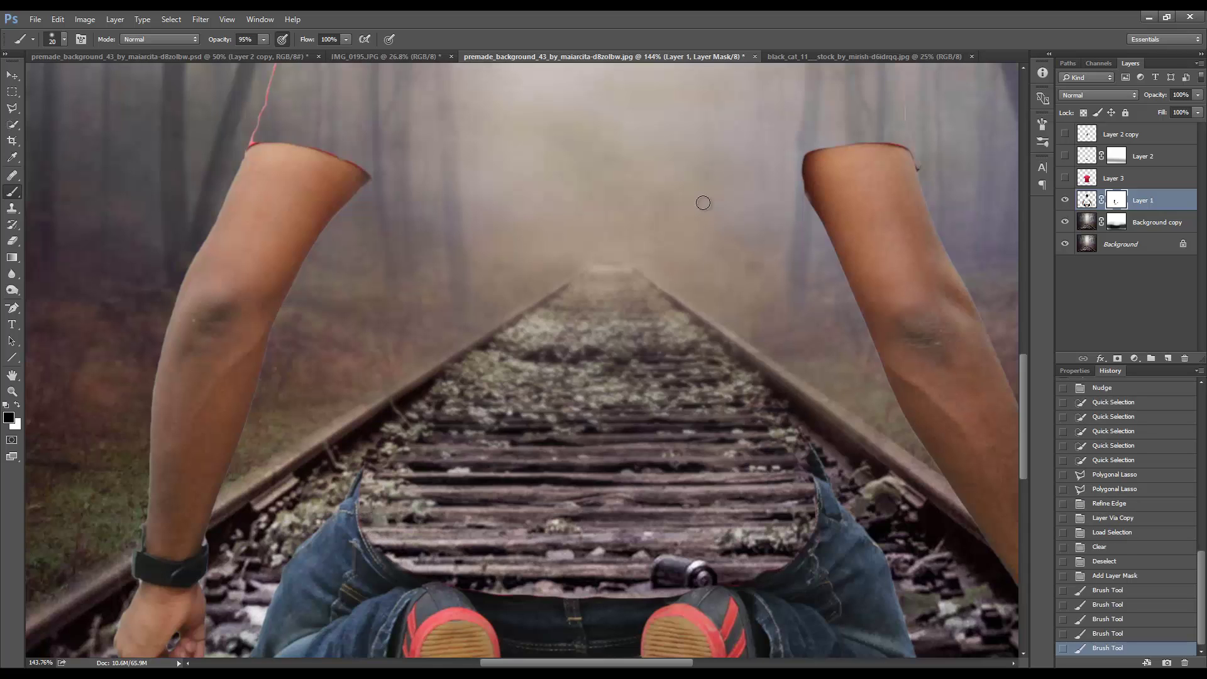
scroll(701, 202, up, 5)
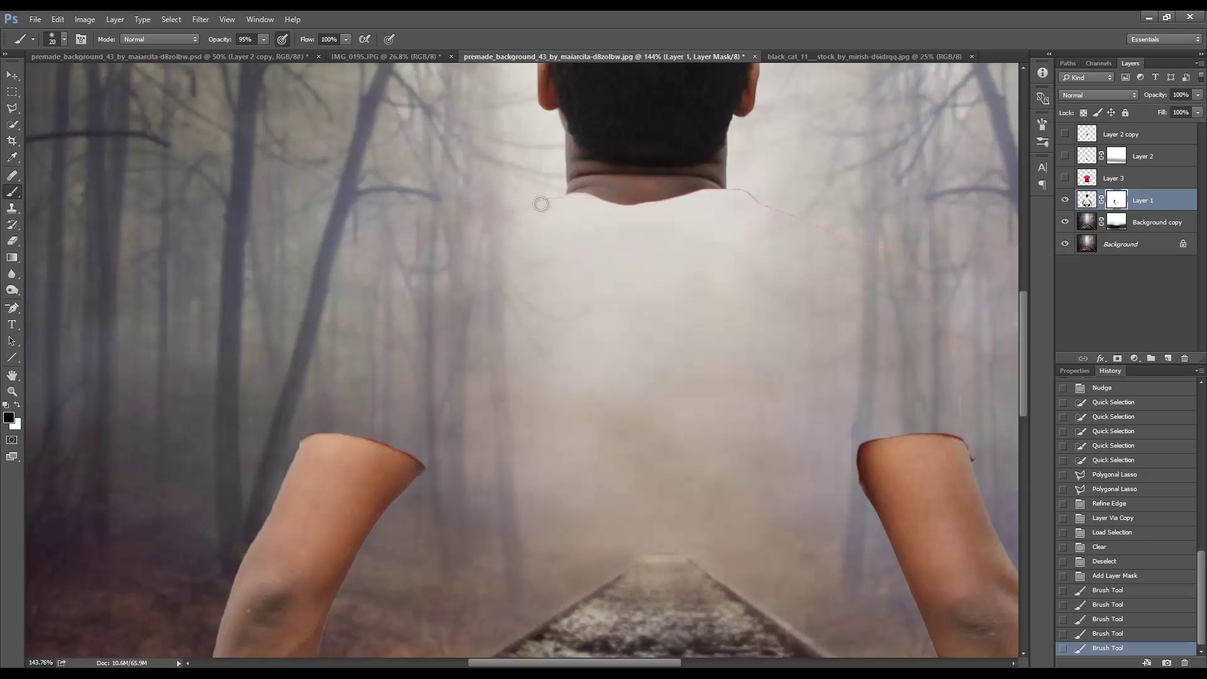
Mask out the red and pink fringe along the shoulder and neck edge with a size-4 brush
drag(540, 203, 741, 196)
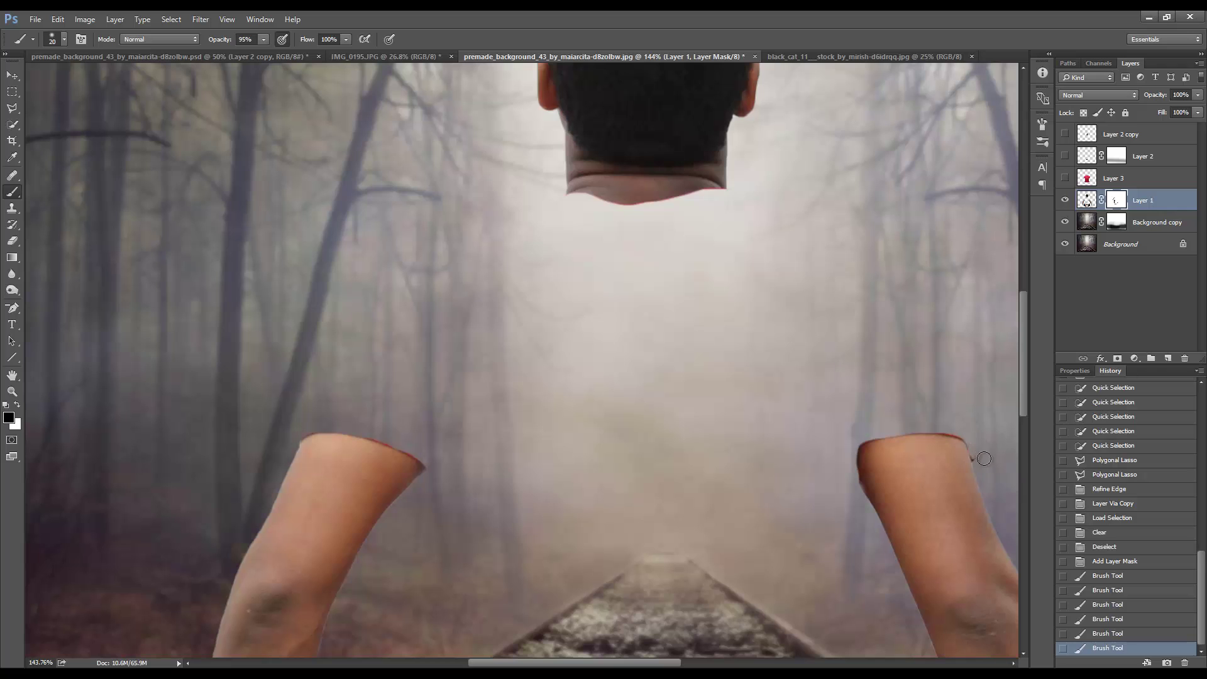
click(959, 403)
key(z)
mouse_move(658, 198)
mouse_down()
mouse_move(698, 175)
mouse_move(635, 210)
mouse_up()
click(12, 192)
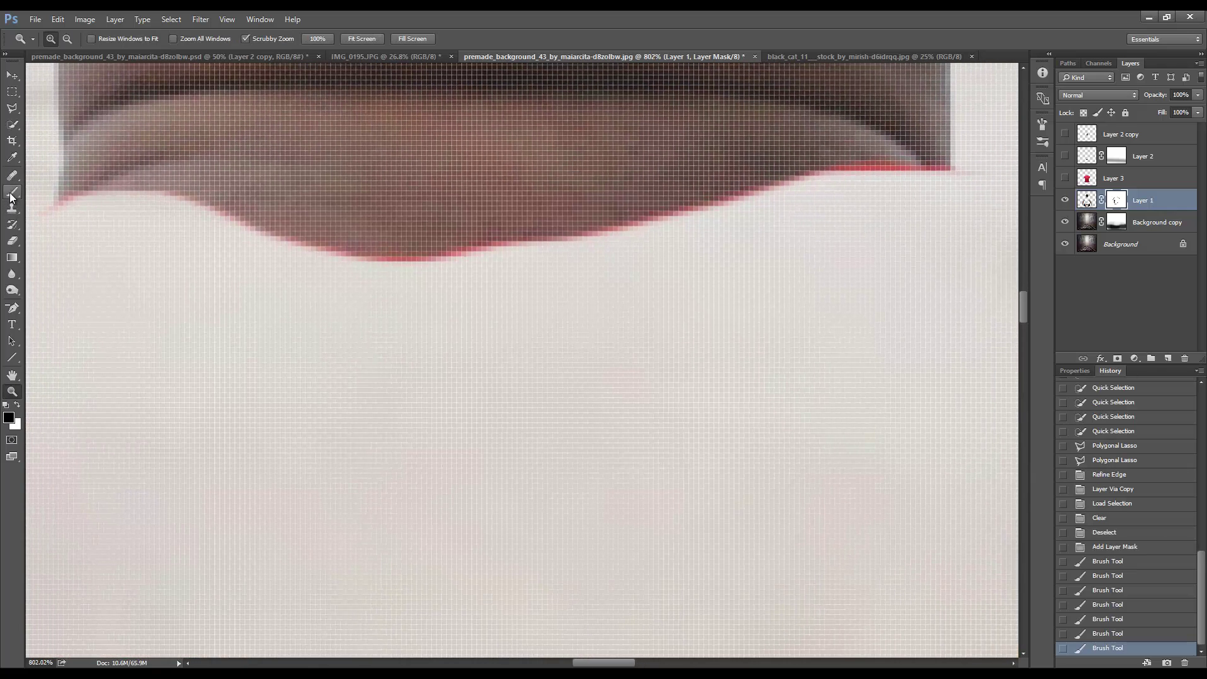
drag(103, 125, 169, 144)
key(bracketleft)
key(bracketleft)
key(bracketleft)
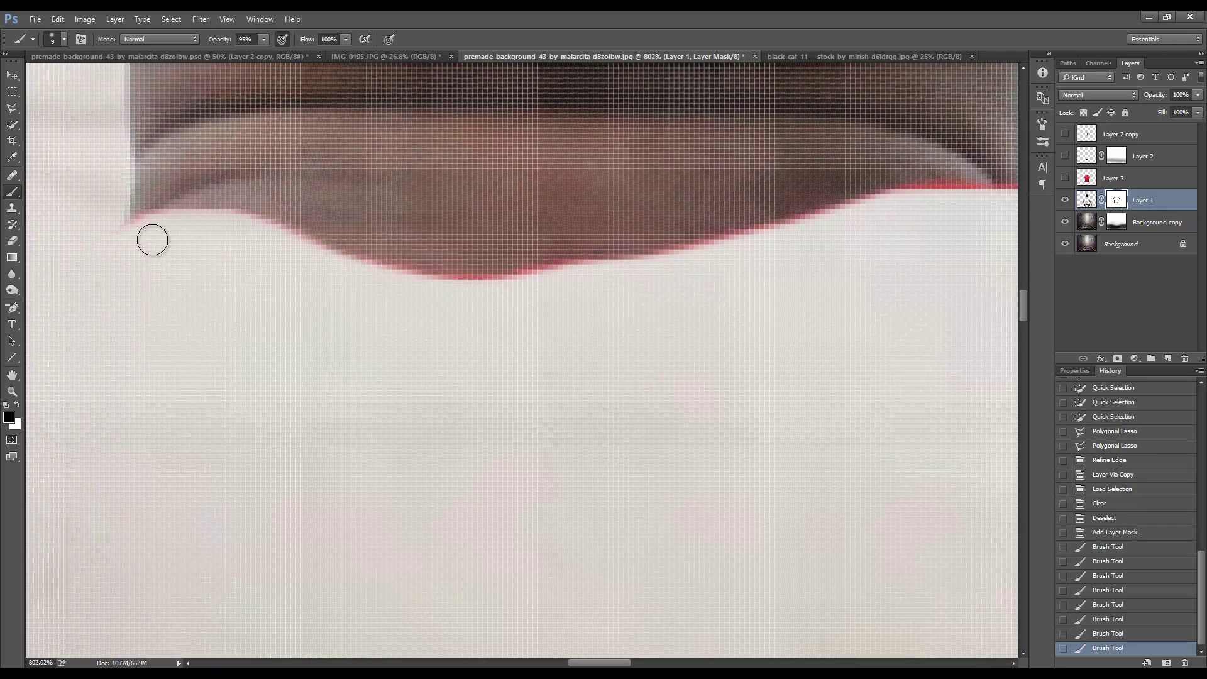
mouse_move(154, 239)
mouse_down()
mouse_move(124, 238)
mouse_move(259, 222)
mouse_move(402, 282)
mouse_move(443, 282)
mouse_move(604, 273)
mouse_move(791, 227)
mouse_move(563, 329)
mouse_move(464, 331)
mouse_move(646, 296)
mouse_move(593, 301)
mouse_move(613, 307)
mouse_up()
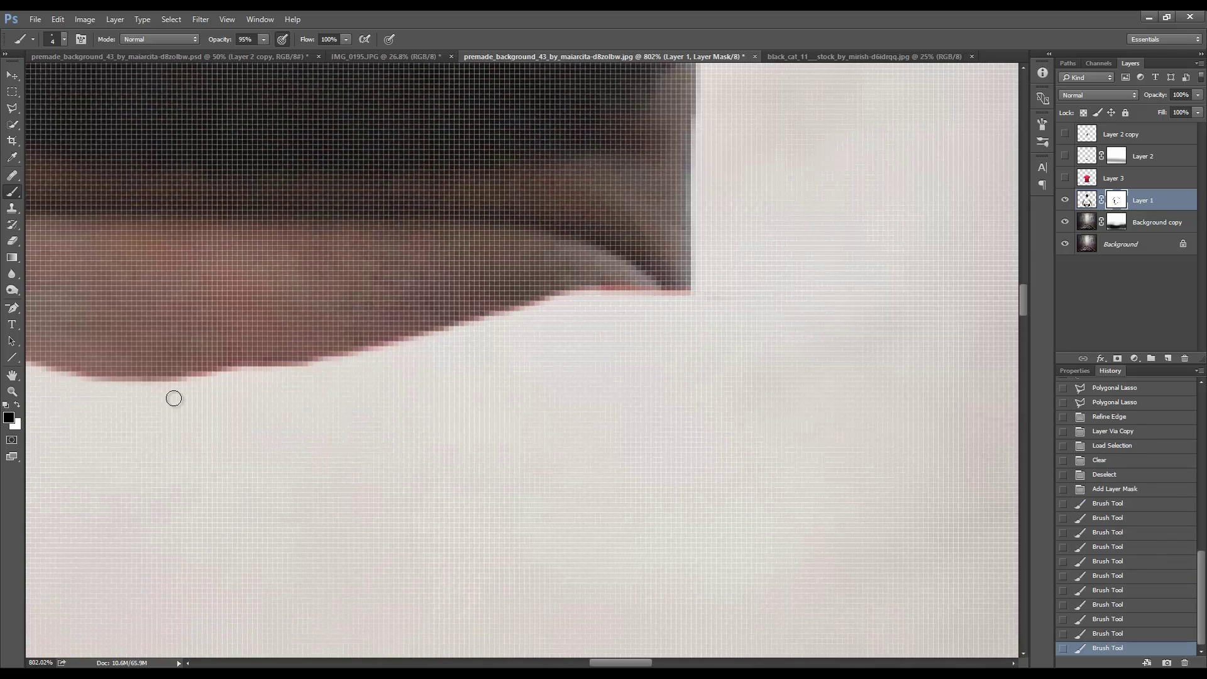
drag(223, 383, 360, 353)
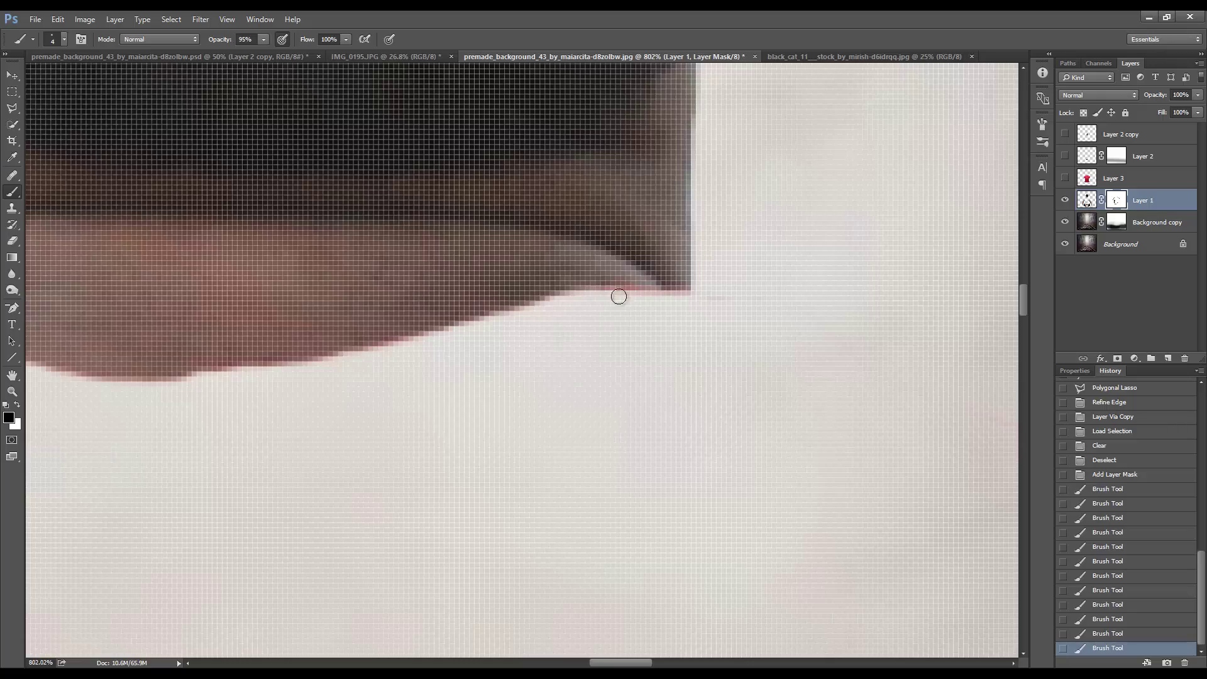
Mask the red and dark fringe along the top arm edge and fingertip, then fit to screen
scroll(713, 305, down, 3)
scroll(342, 350, down, 3)
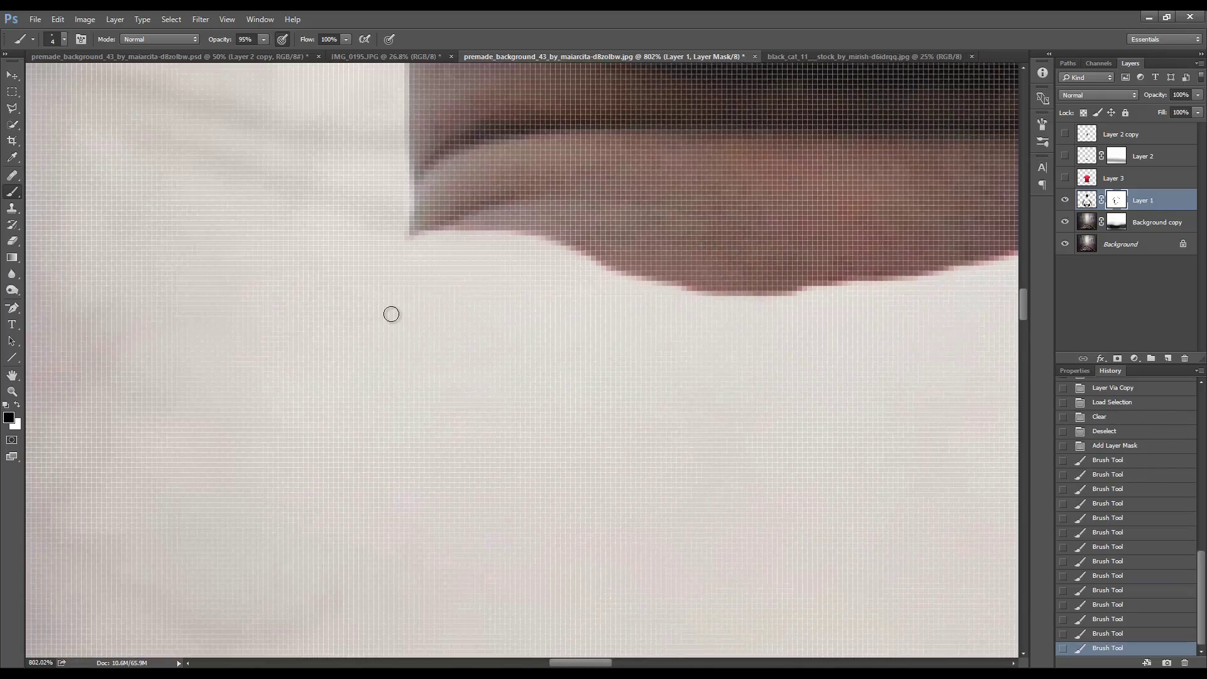
scroll(390, 315, down, 5)
scroll(428, 386, up, 8)
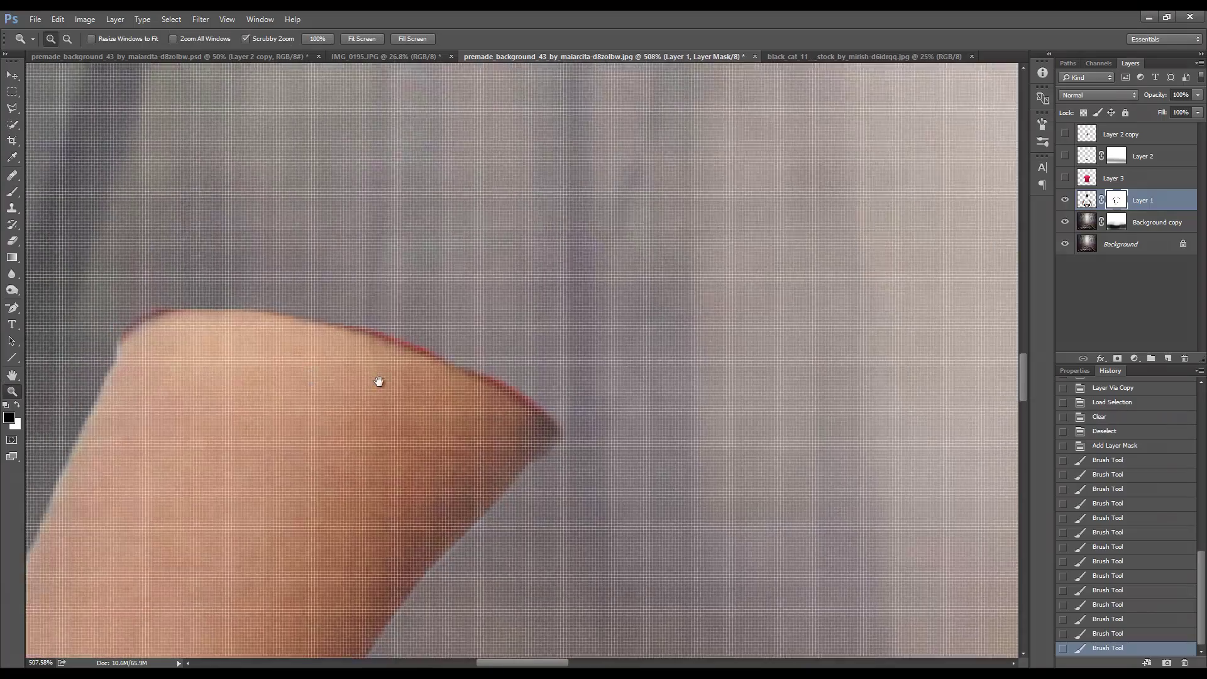
scroll(377, 381, left, 2)
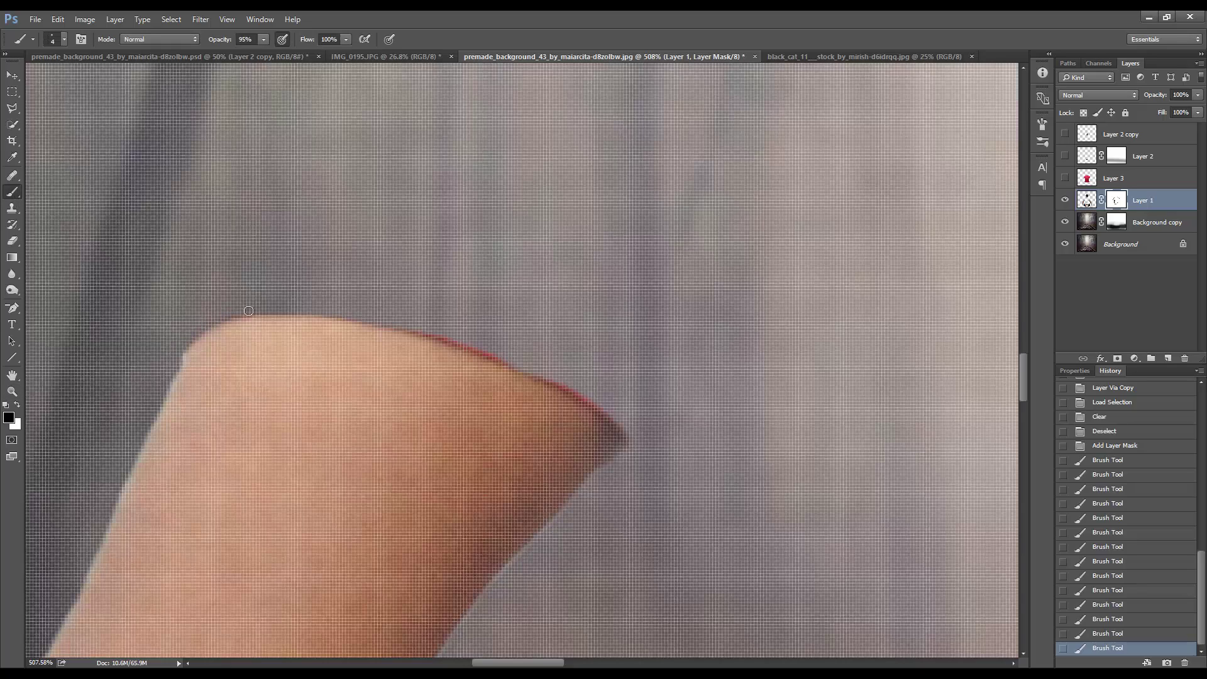
drag(249, 311, 440, 324)
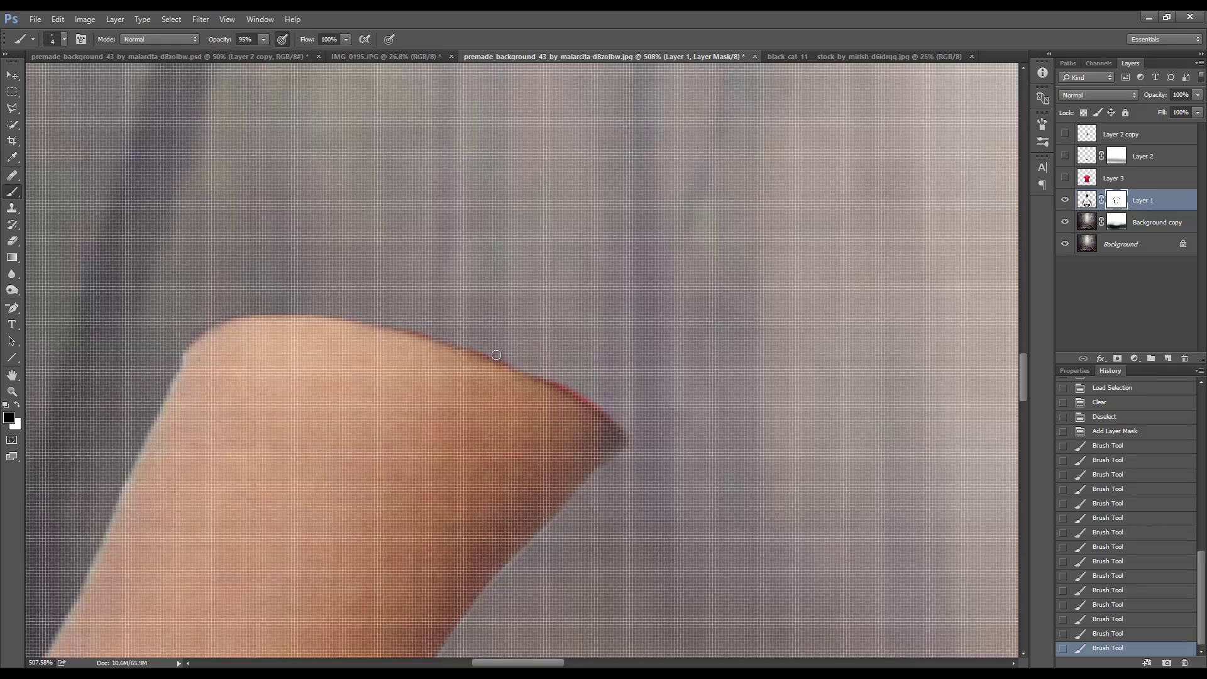
mouse_move(536, 371)
mouse_down()
mouse_move(635, 435)
mouse_move(566, 387)
mouse_up()
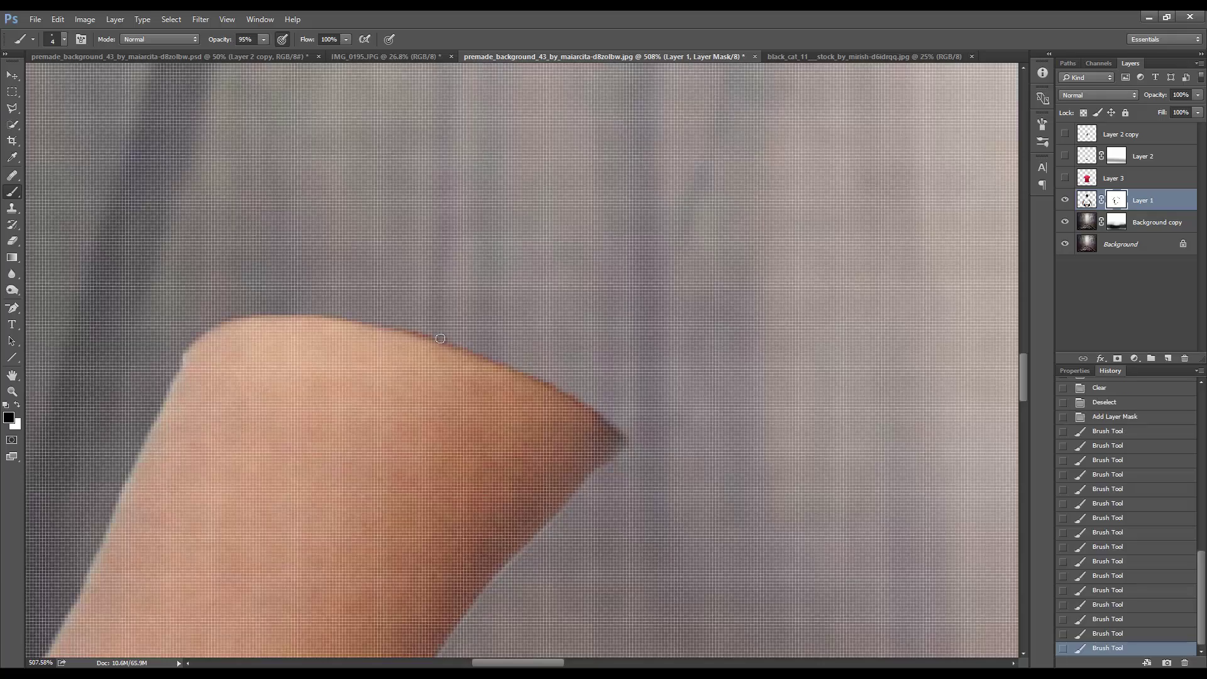
drag(926, 366, 353, 329)
mouse_move(912, 316)
mouse_down()
mouse_move(693, 310)
mouse_move(568, 290)
mouse_up()
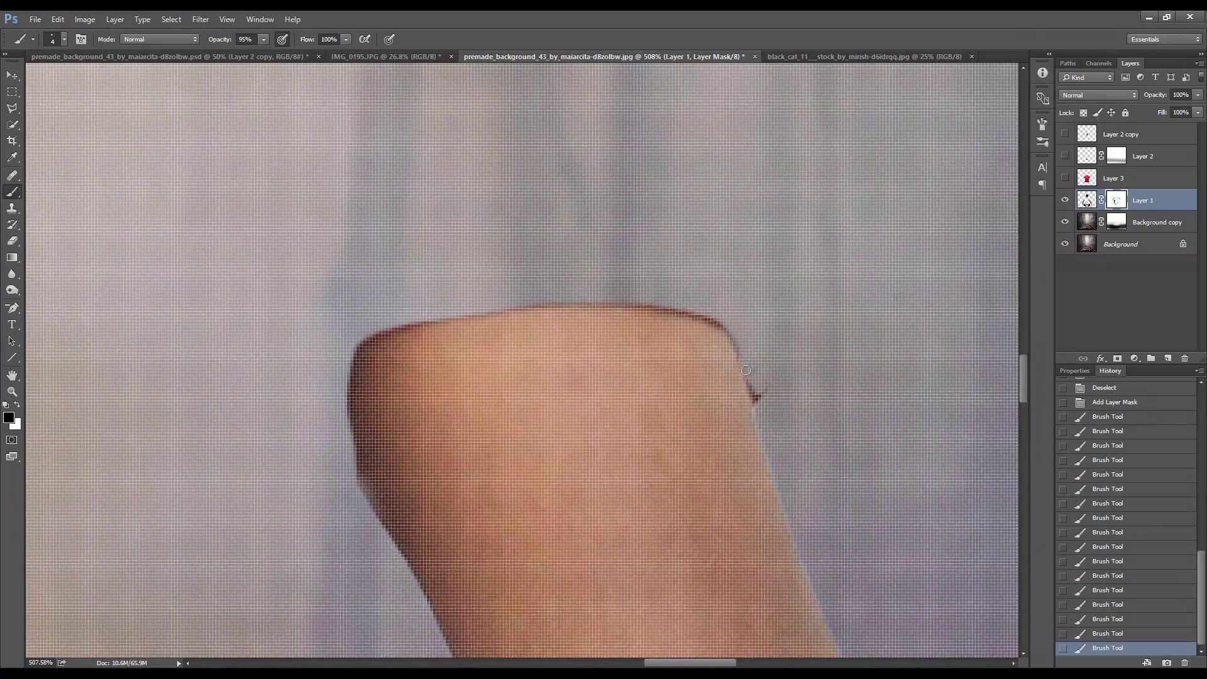
drag(731, 327, 698, 309)
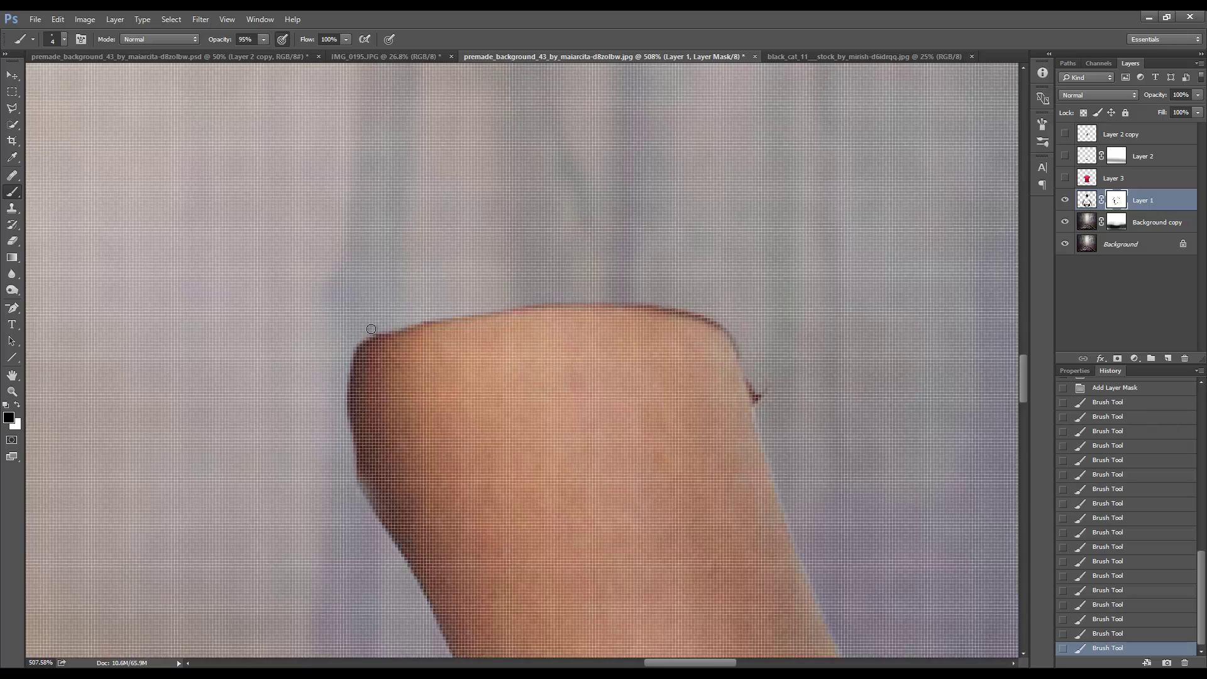
drag(388, 325, 504, 280)
key(ctrl+0)
click(1063, 179)
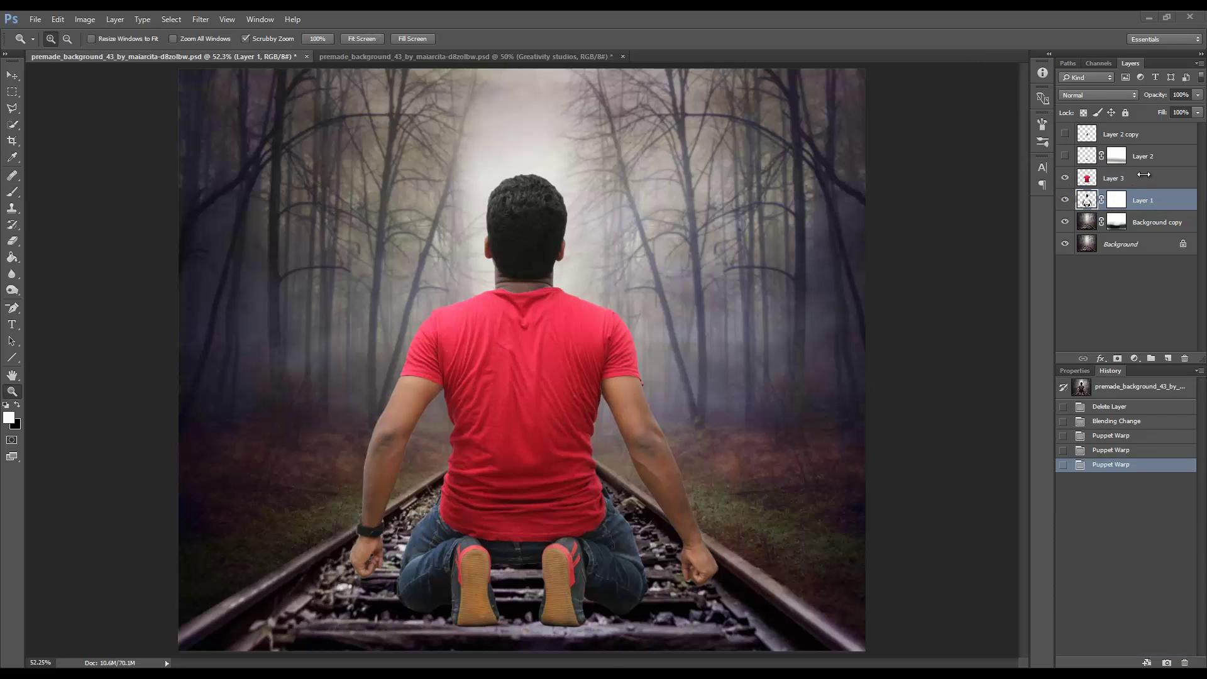
Clip a Reds Black -100 Selective Color to the shirt, merge it down, and add another
click(1145, 178)
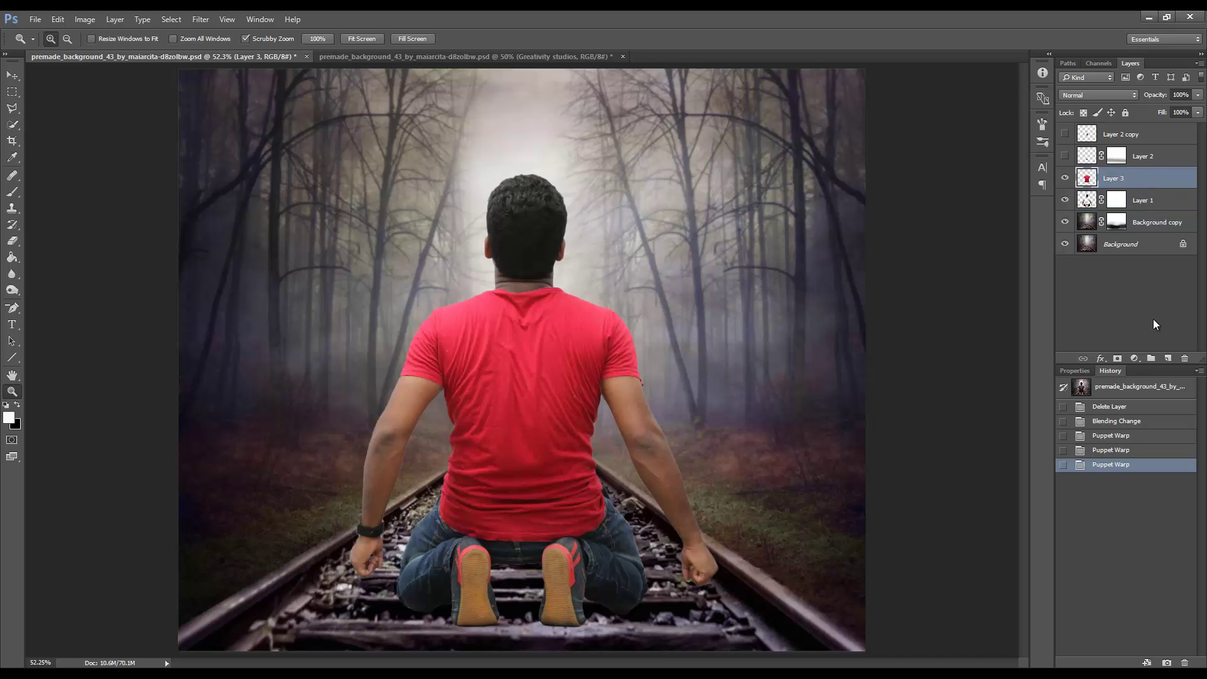
click(1135, 358)
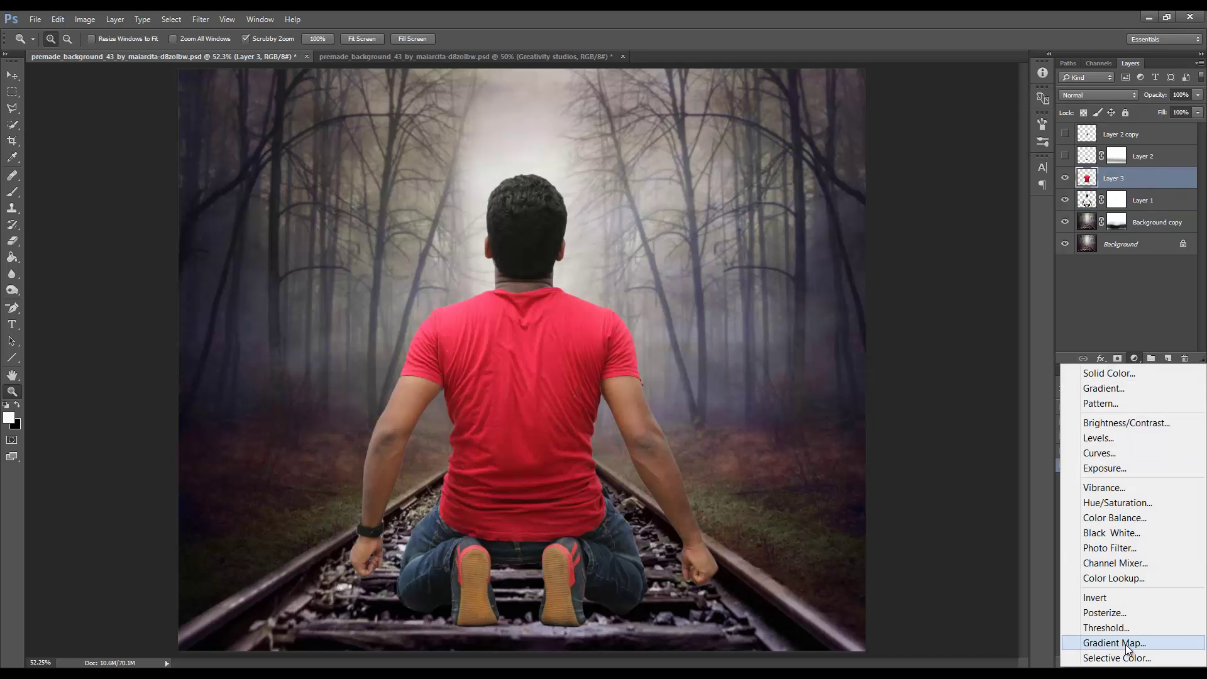
click(1116, 657)
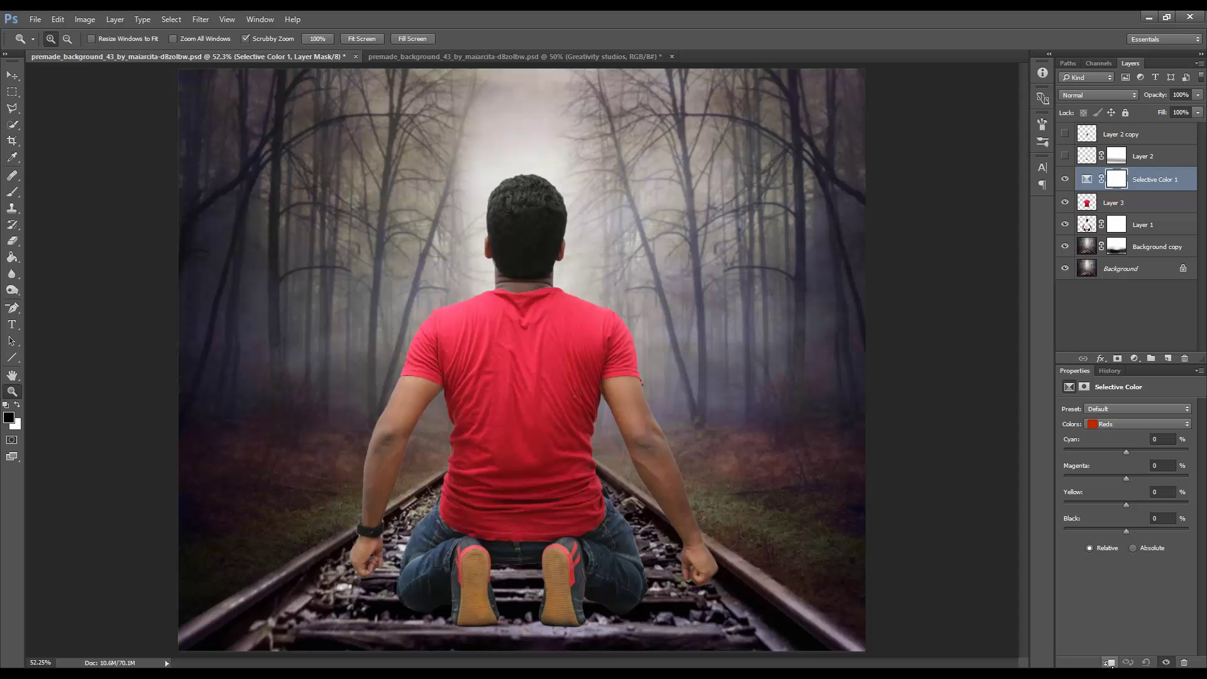
click(1109, 662)
drag(1126, 531, 1065, 531)
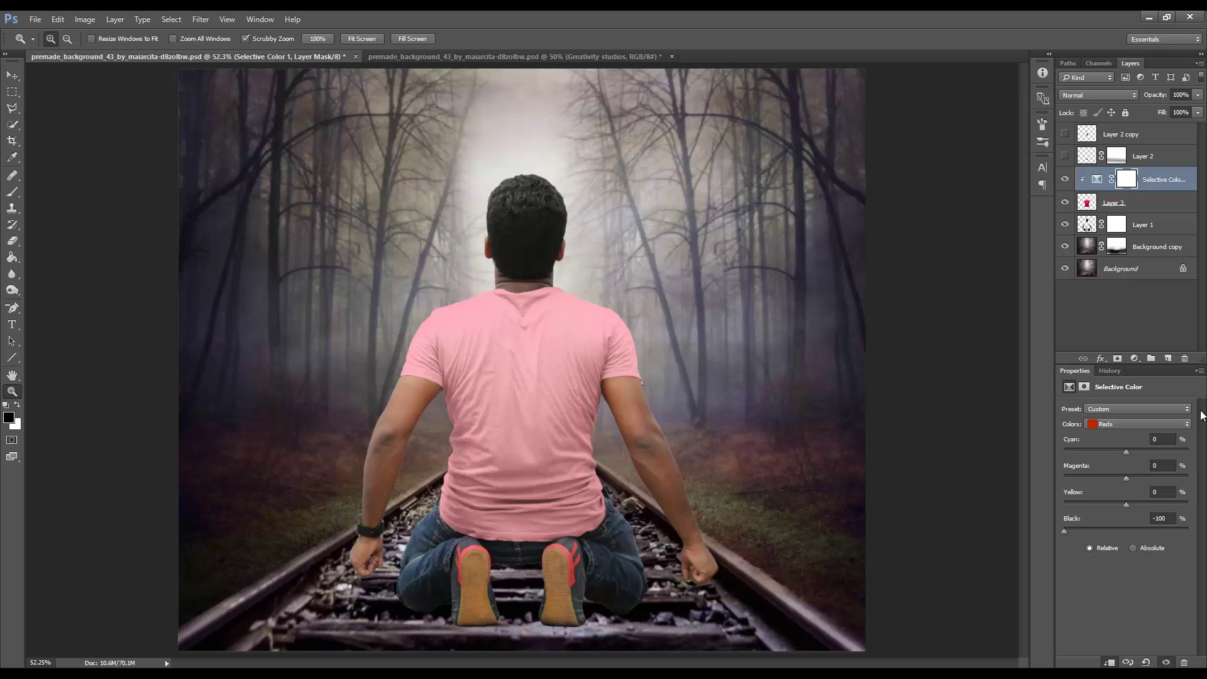
right_click(1175, 187)
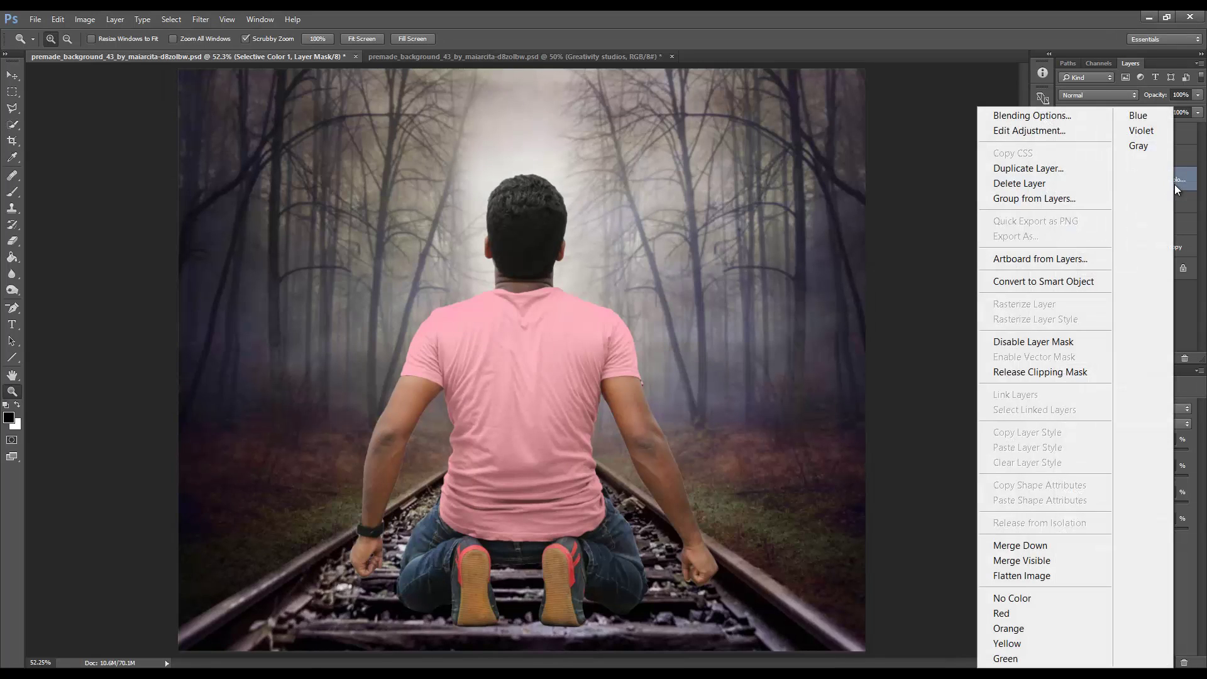
click(1021, 545)
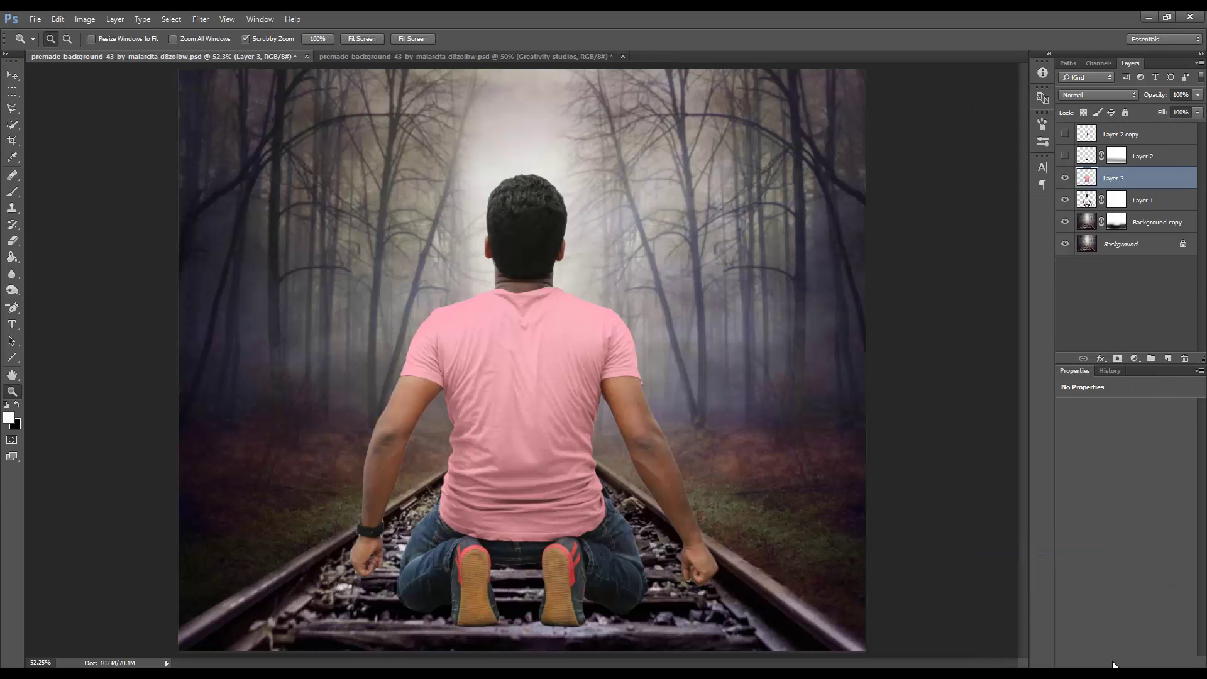
click(1133, 358)
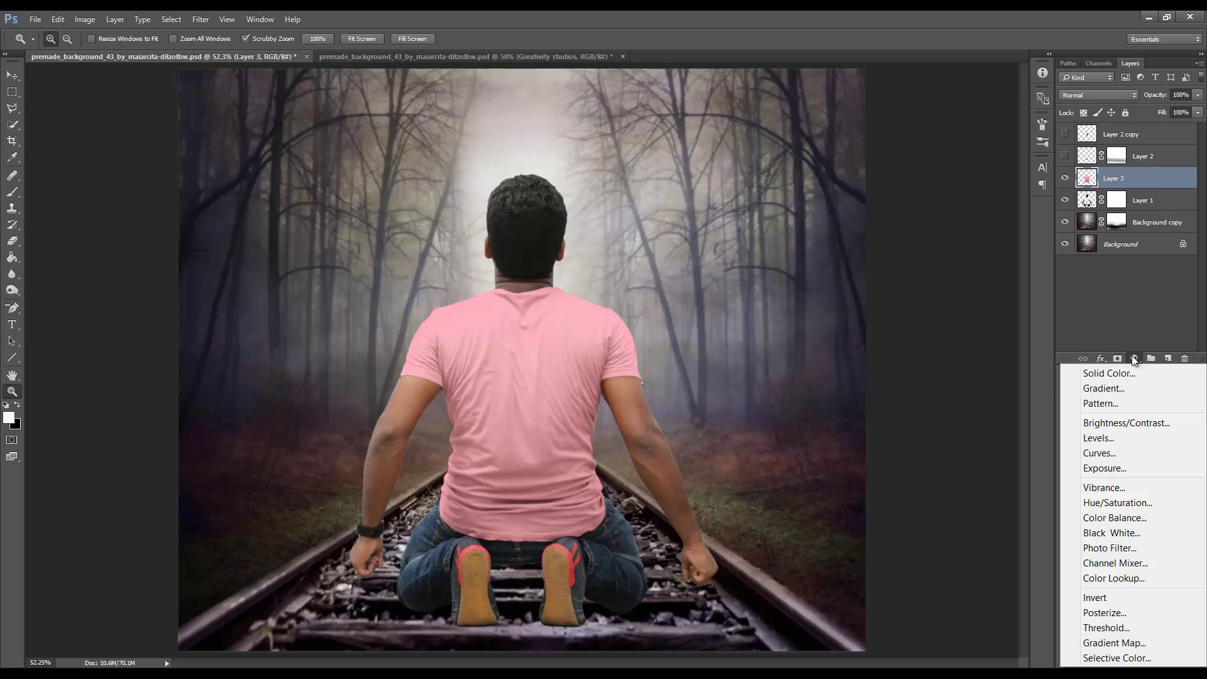
click(1117, 657)
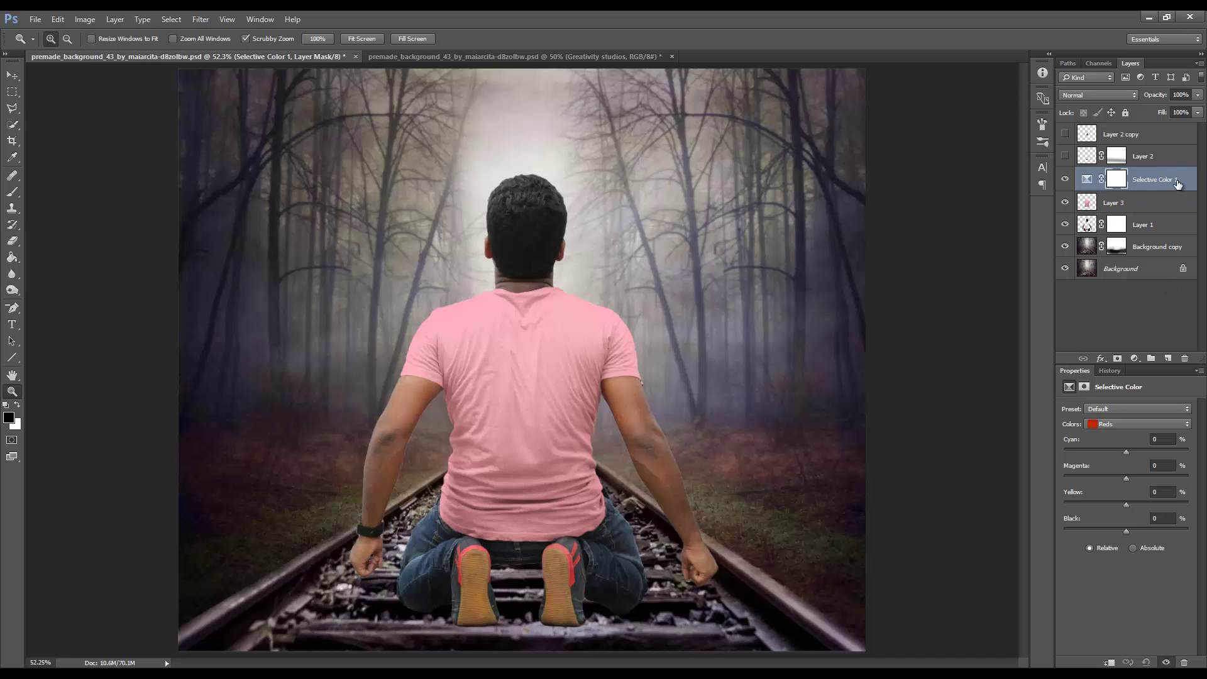
Replace the extra adjustment with a white-filled layer clipped to the shirt in Color mode
key(ctrl+e)
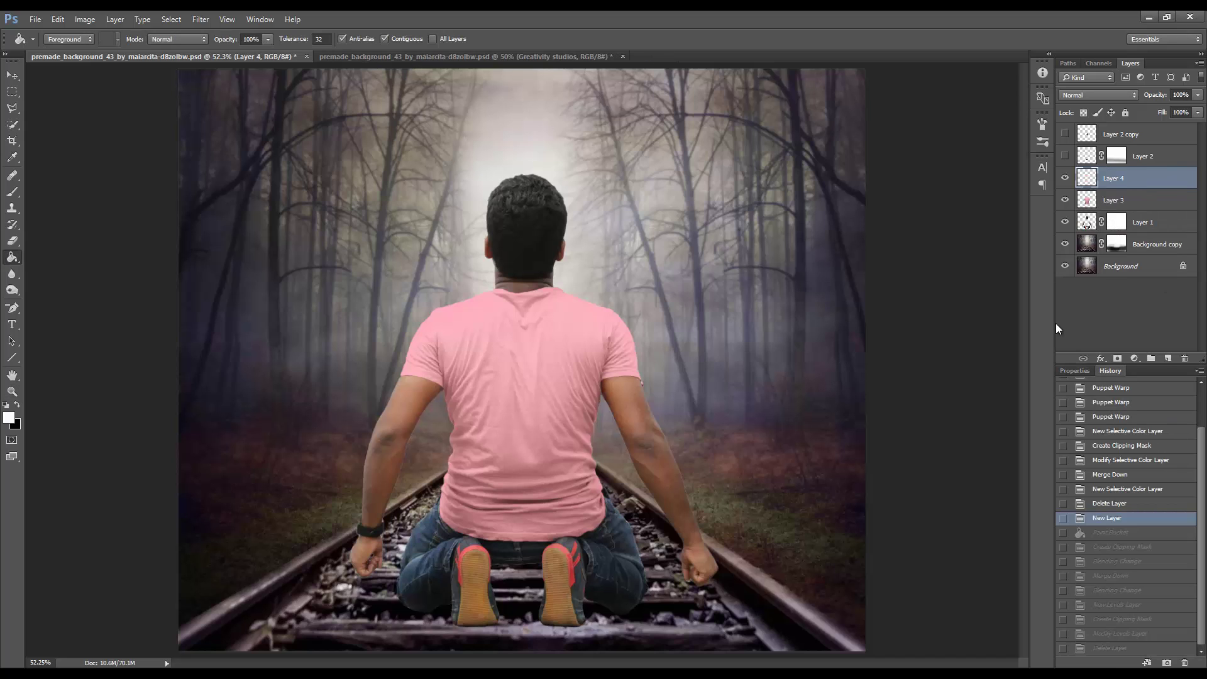
click(1165, 359)
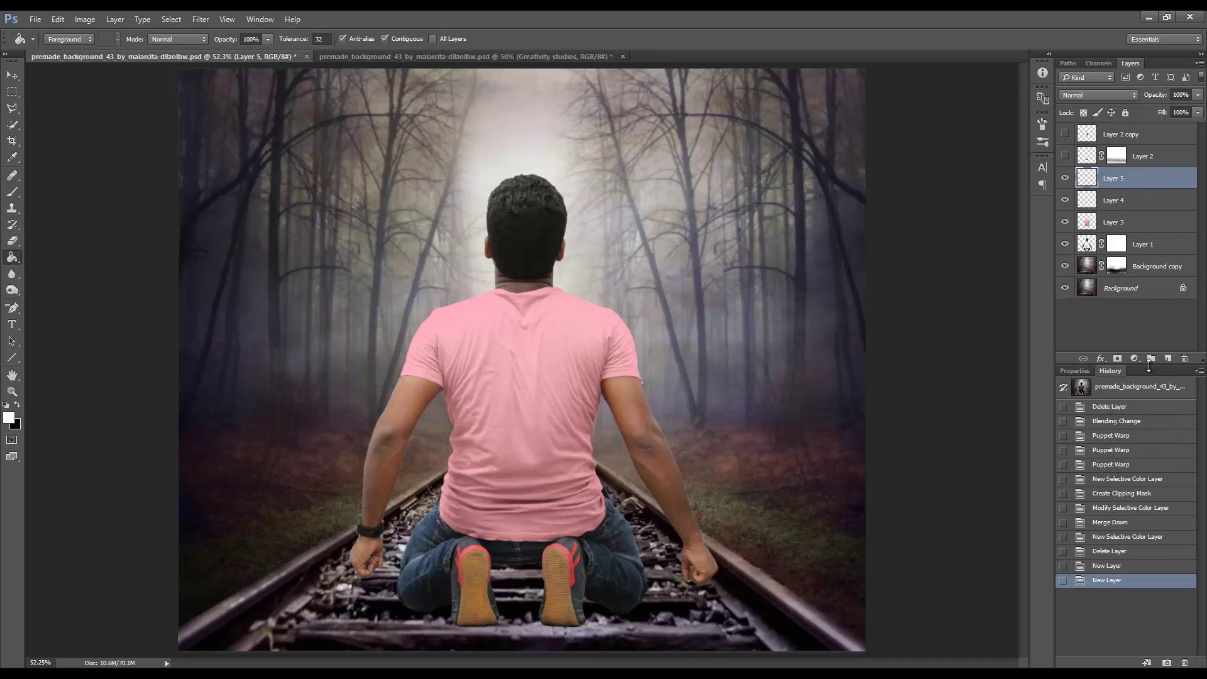
click(632, 237)
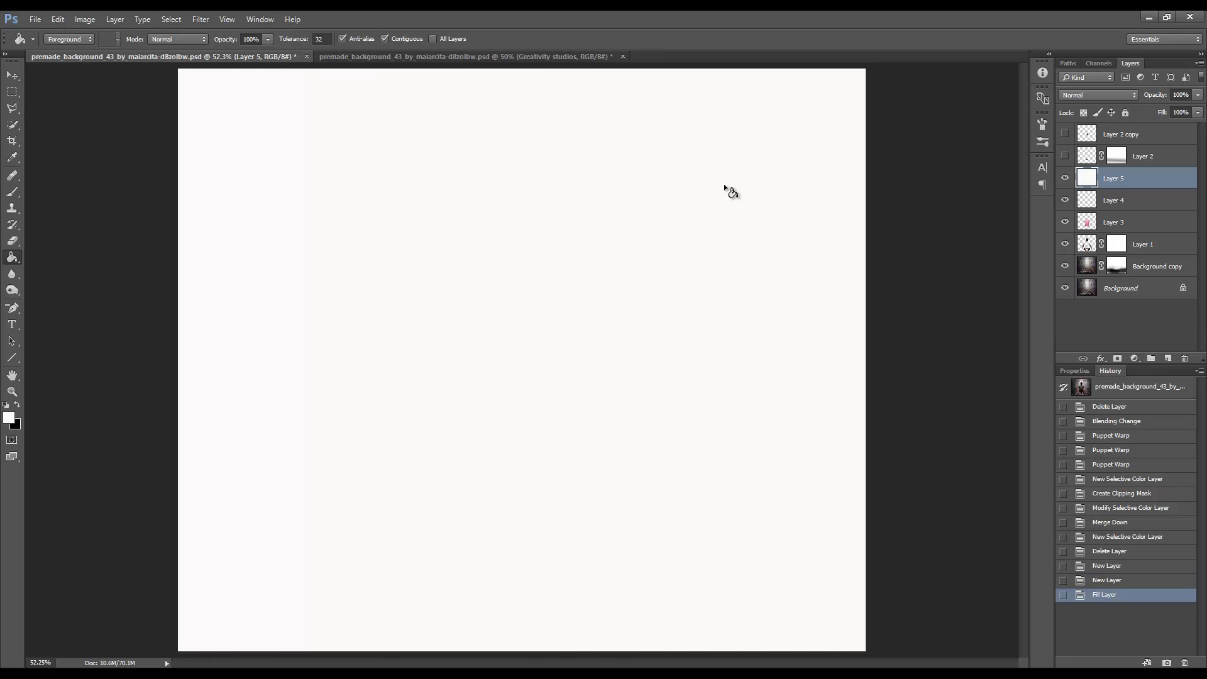
click(1097, 95)
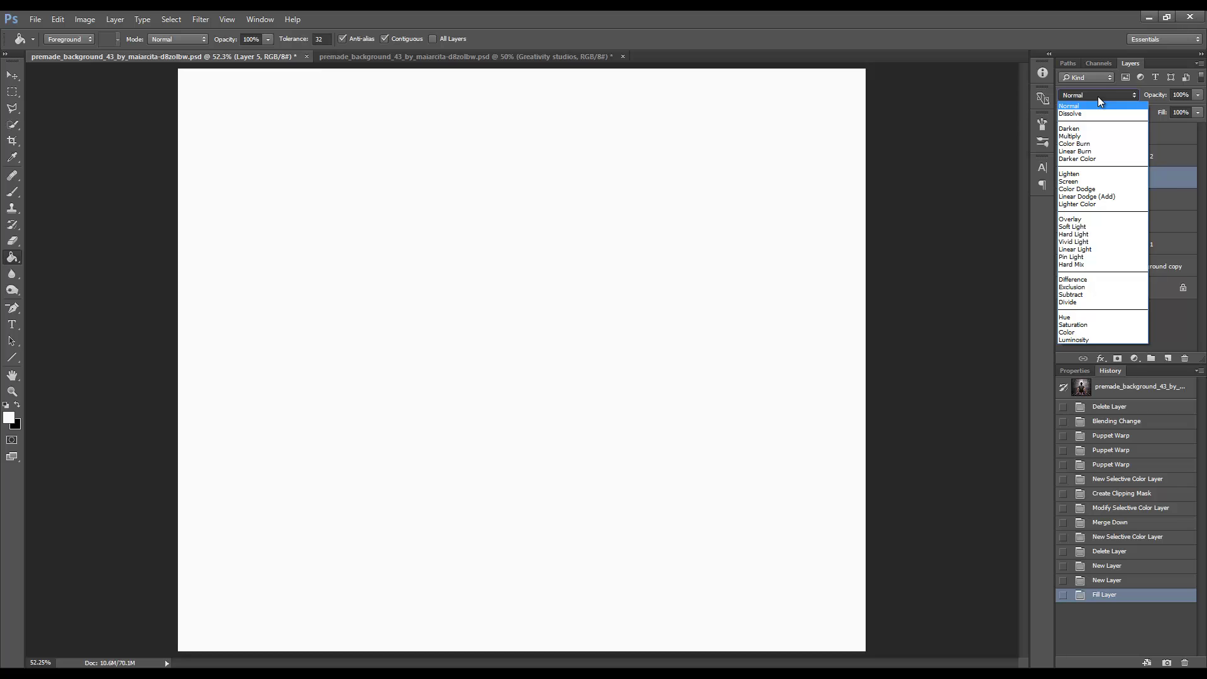
click(1098, 95)
right_click(1161, 176)
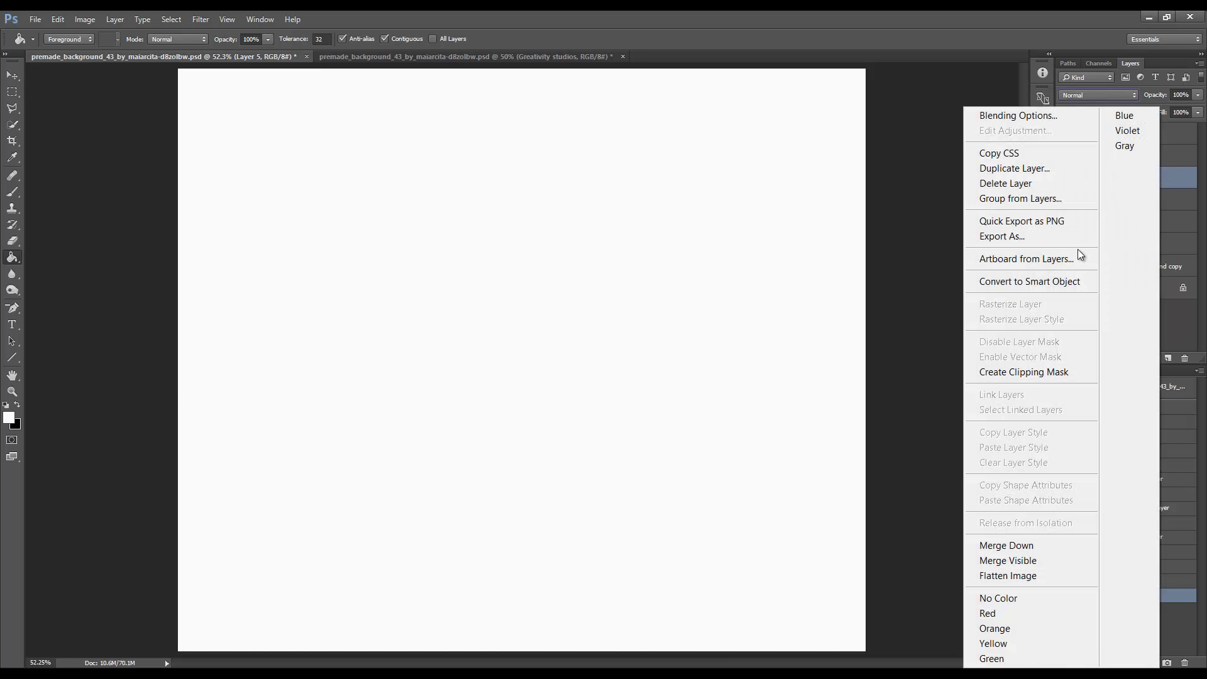
click(1029, 374)
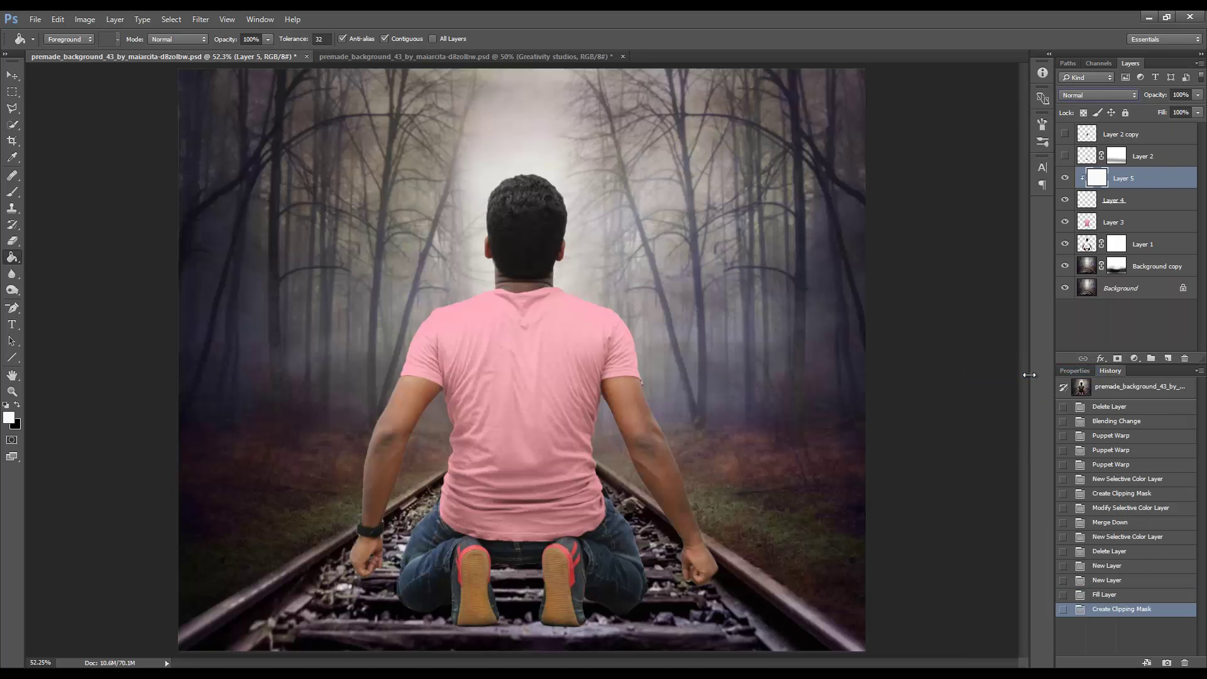
click(1100, 95)
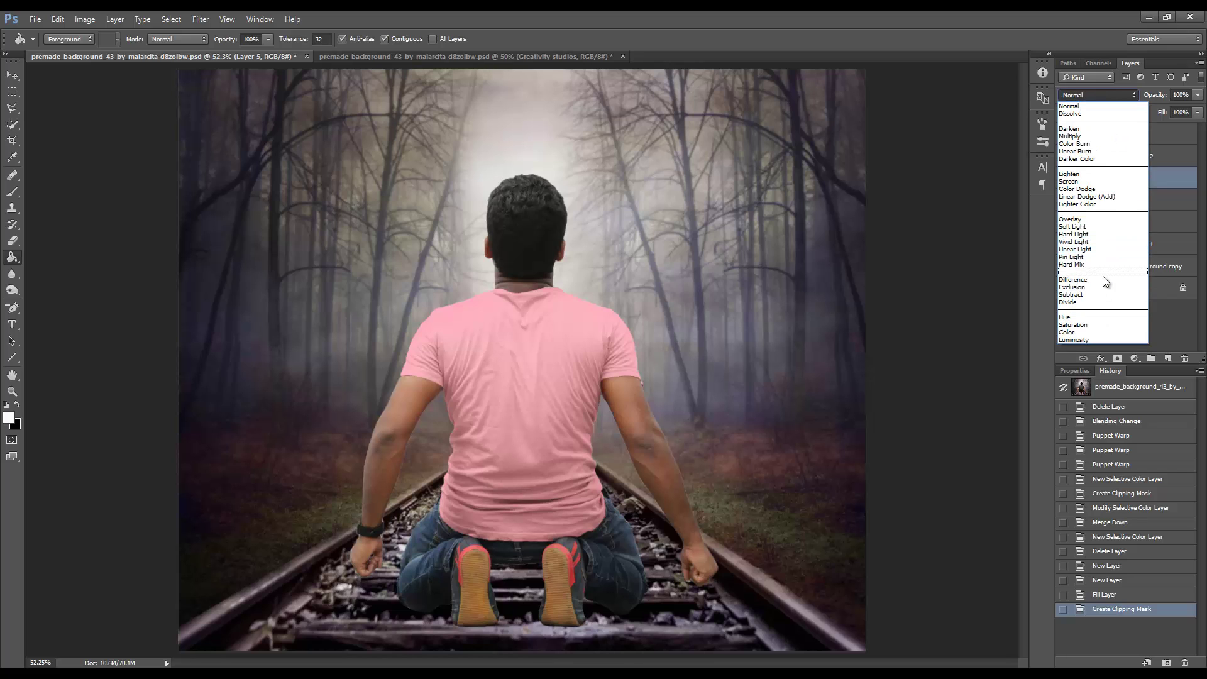
click(1090, 333)
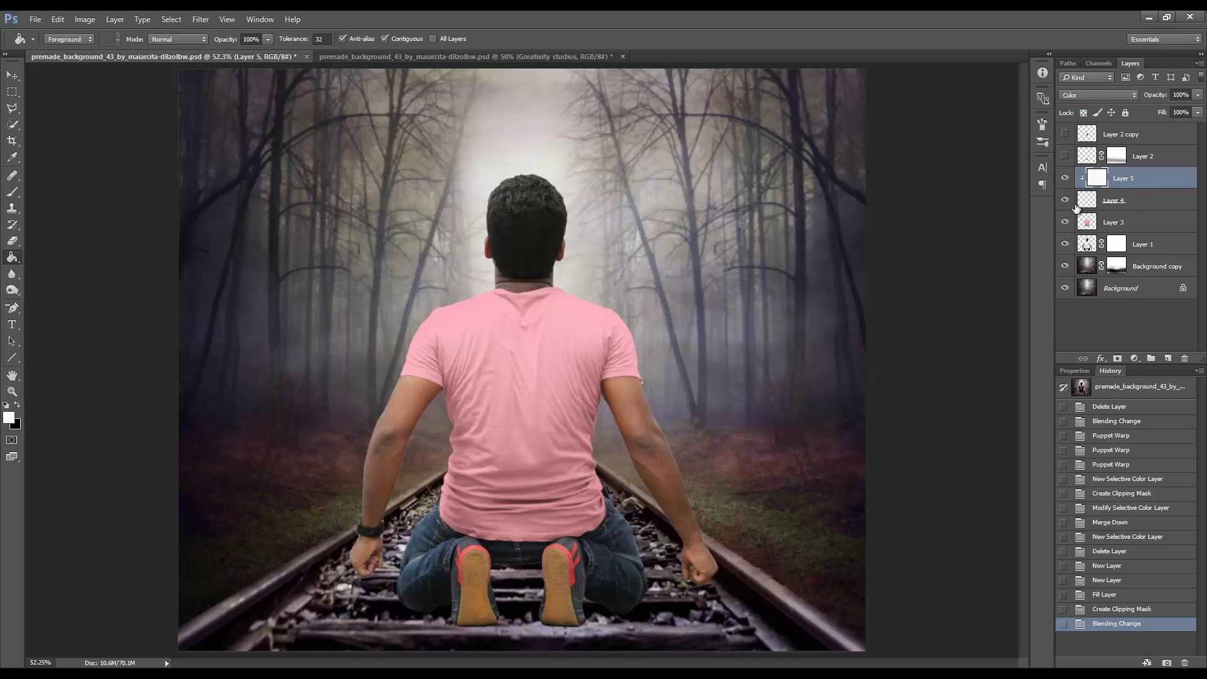
Delete the empty Layer 4, re-clip the white layer to the shirt, and merge it down
click(1174, 203)
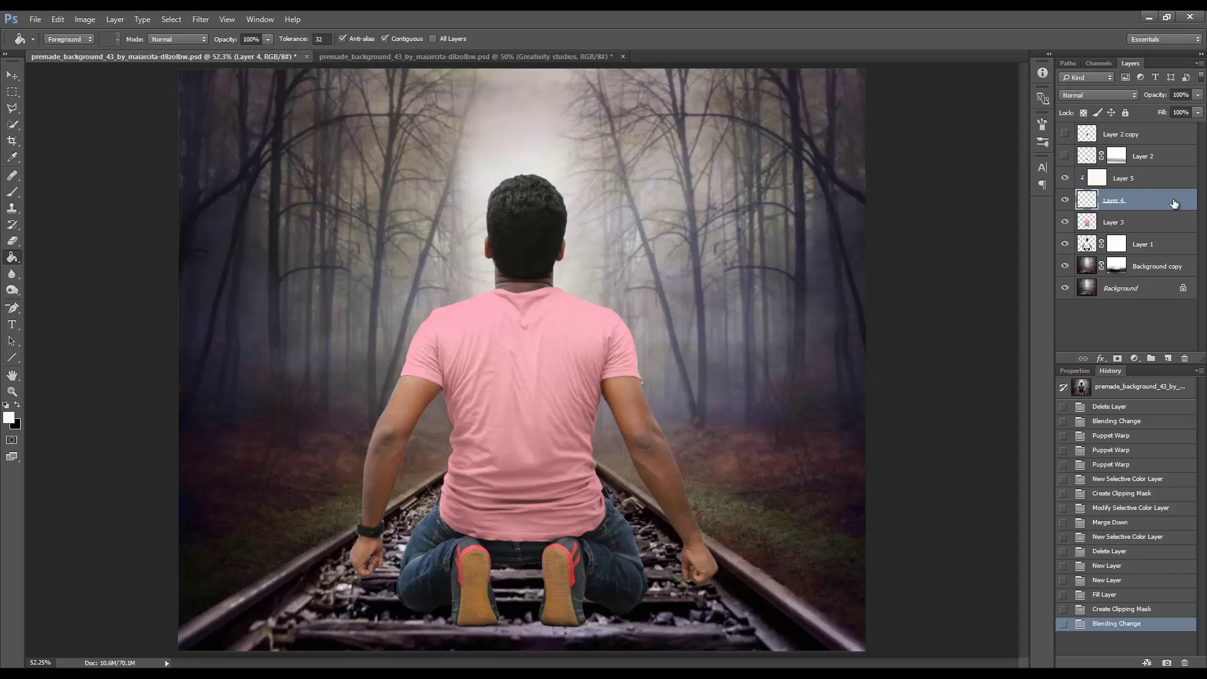
key(Delete)
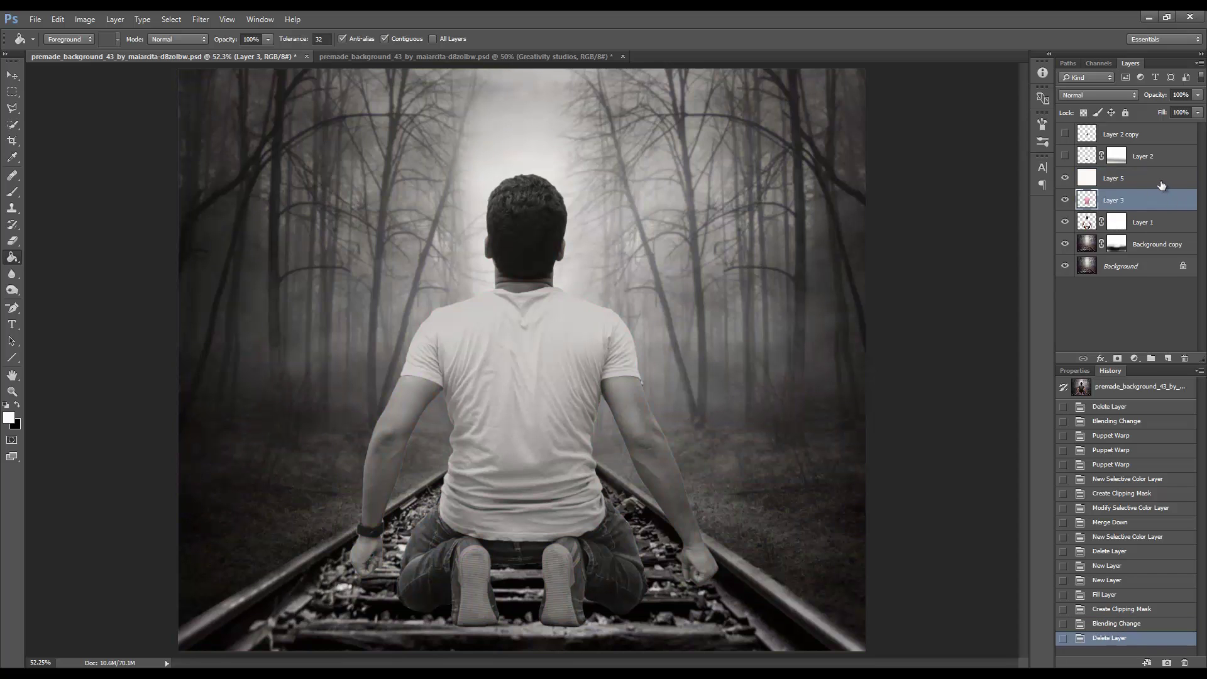
click(1161, 182)
right_click(1159, 179)
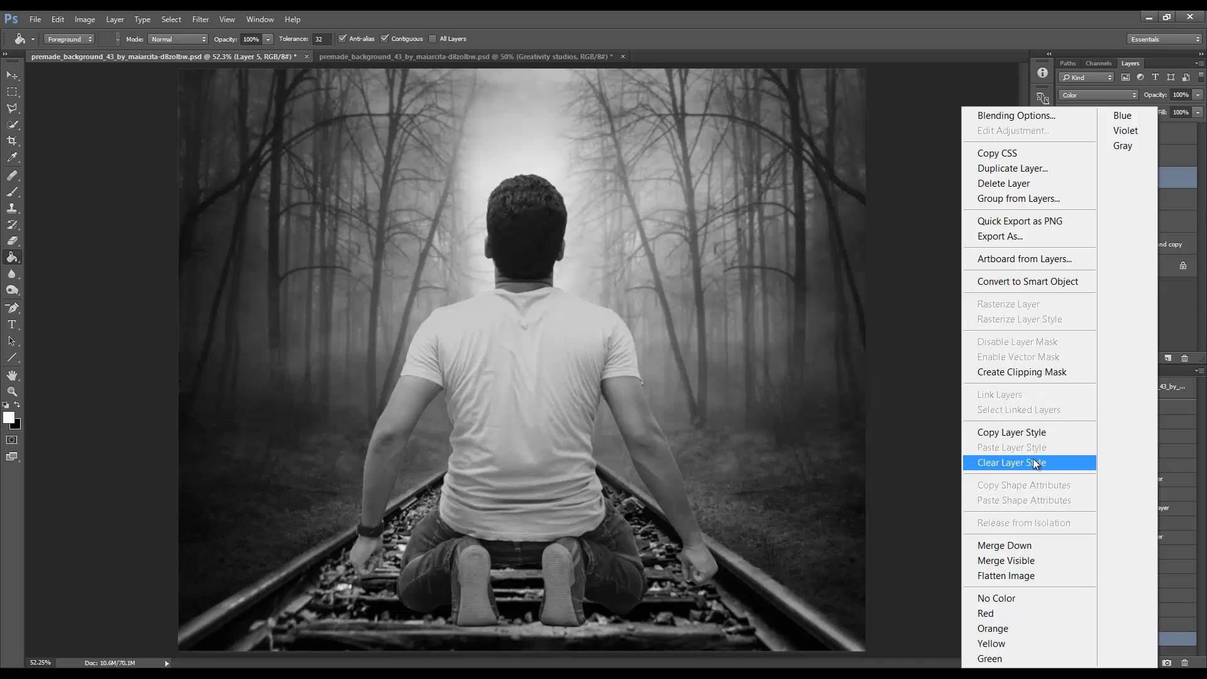
click(1023, 371)
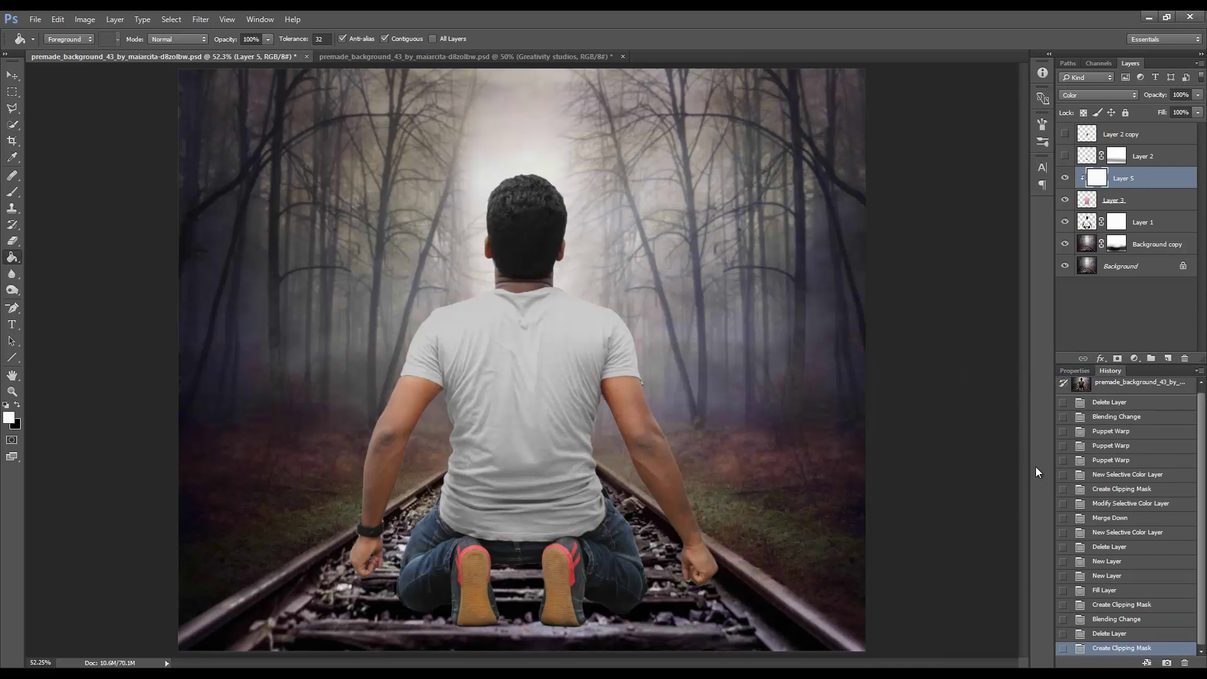
right_click(1156, 179)
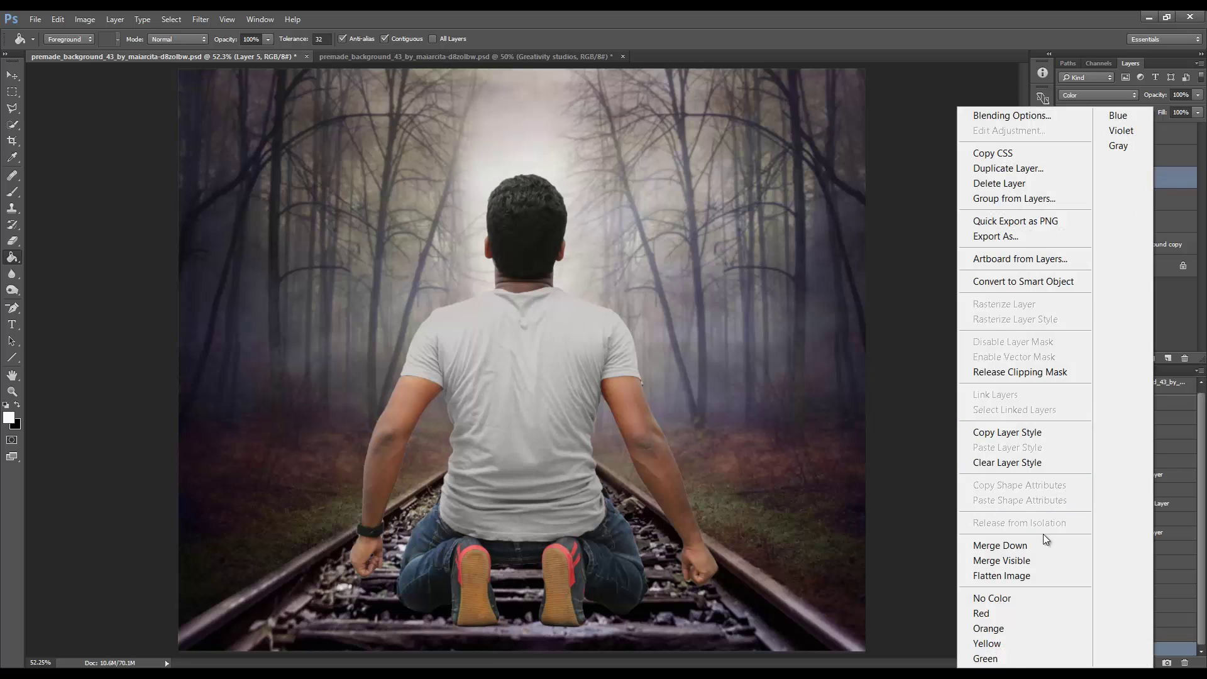
click(1033, 545)
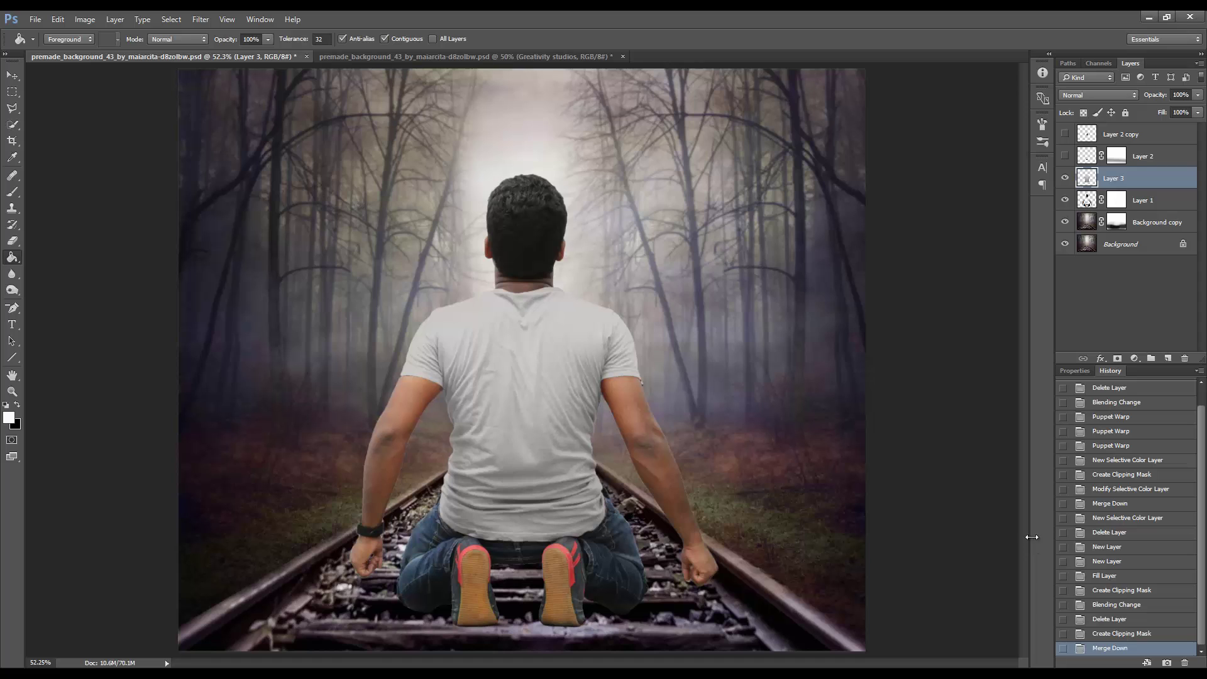
Set the shirt layer to Multiply and clip a Levels adjustment with inputs 70, 1.00, 211
click(1089, 95)
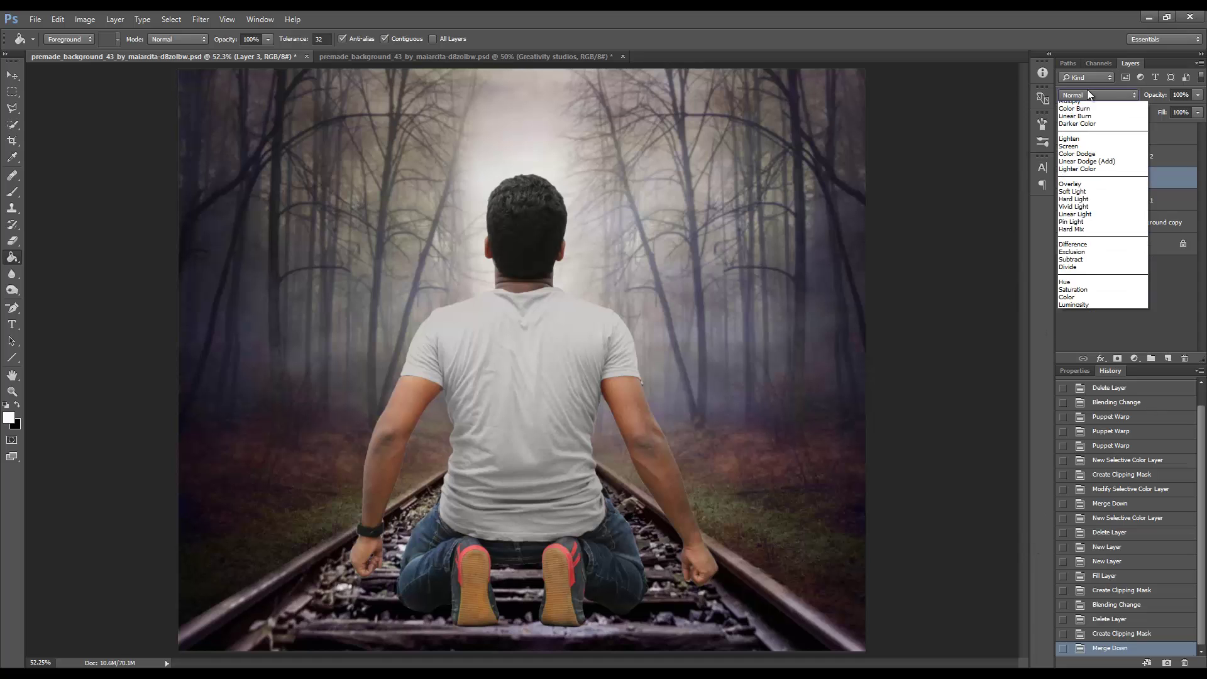
click(1084, 131)
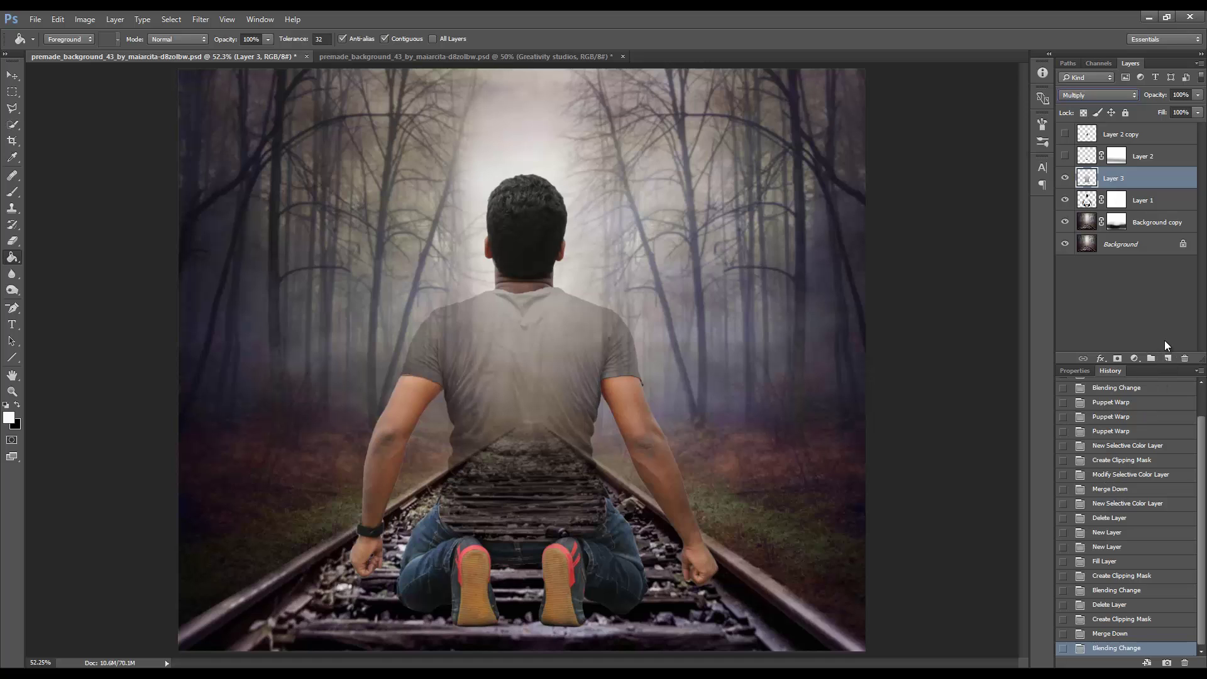
click(1135, 358)
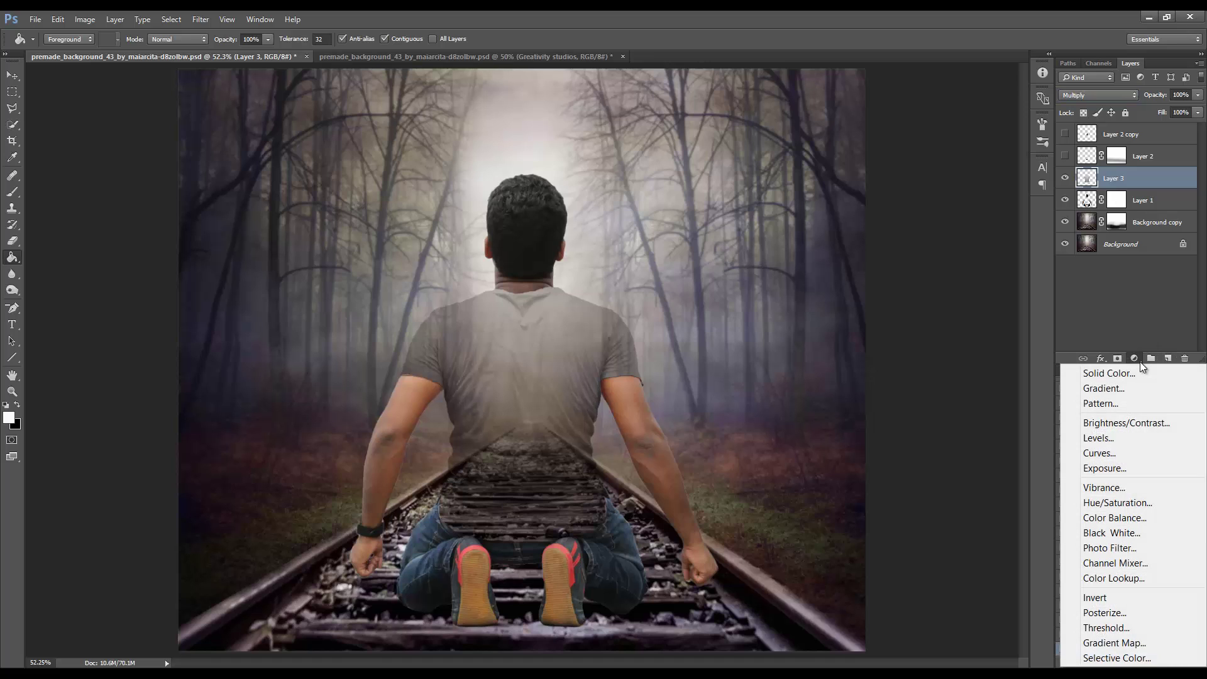
click(1114, 438)
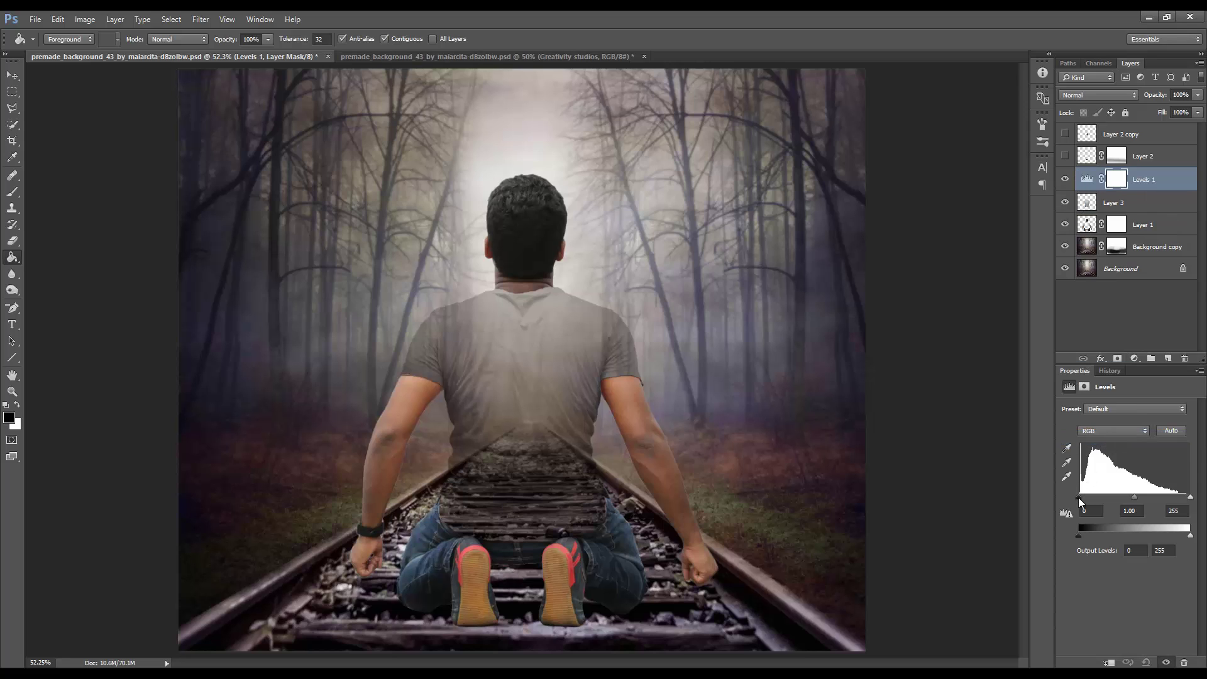
click(1109, 663)
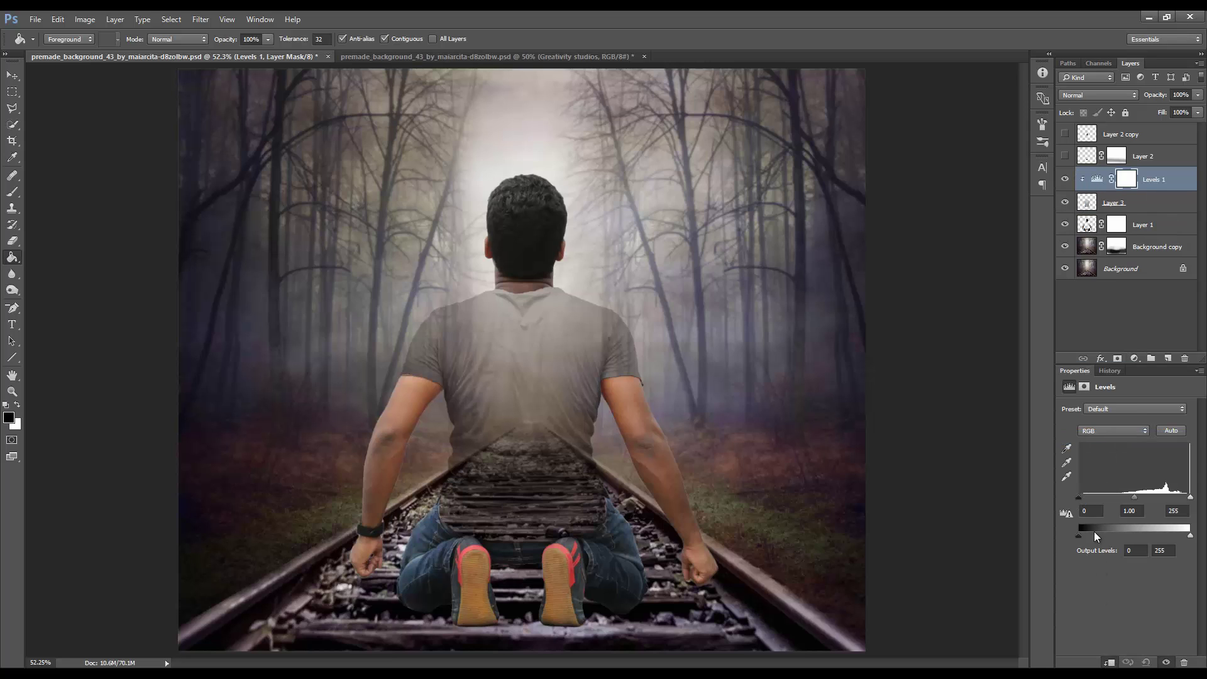
drag(1081, 501, 1136, 499)
drag(1189, 500, 1176, 501)
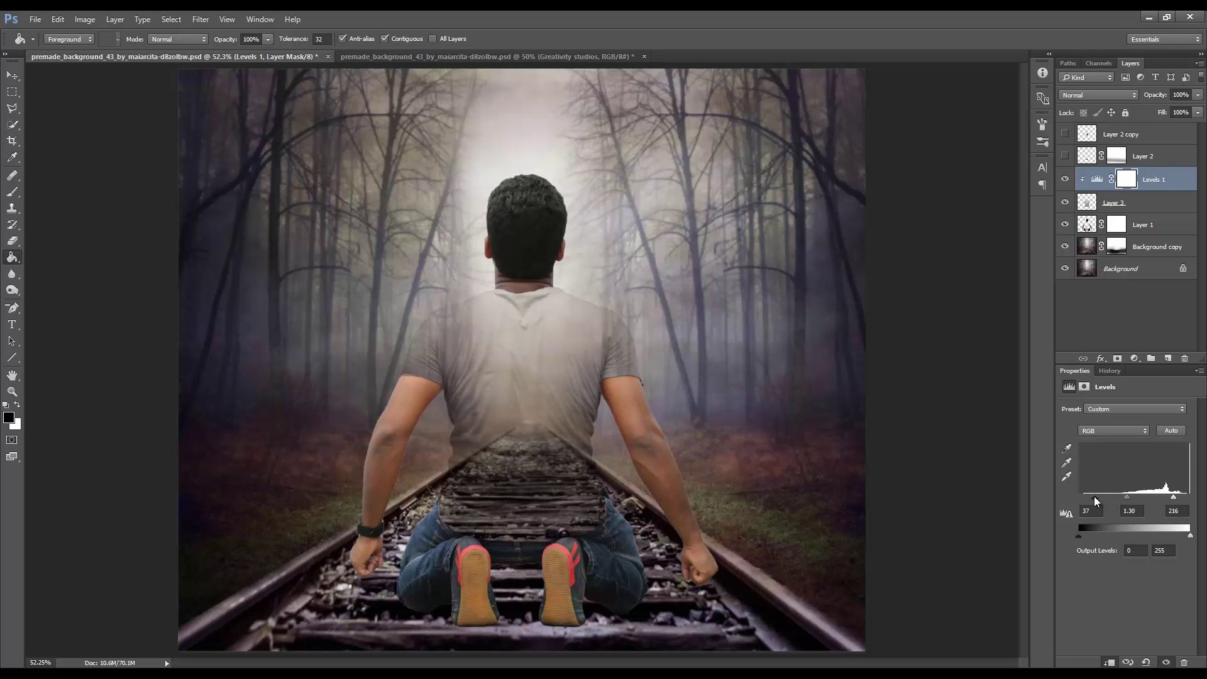
drag(1095, 497, 1116, 506)
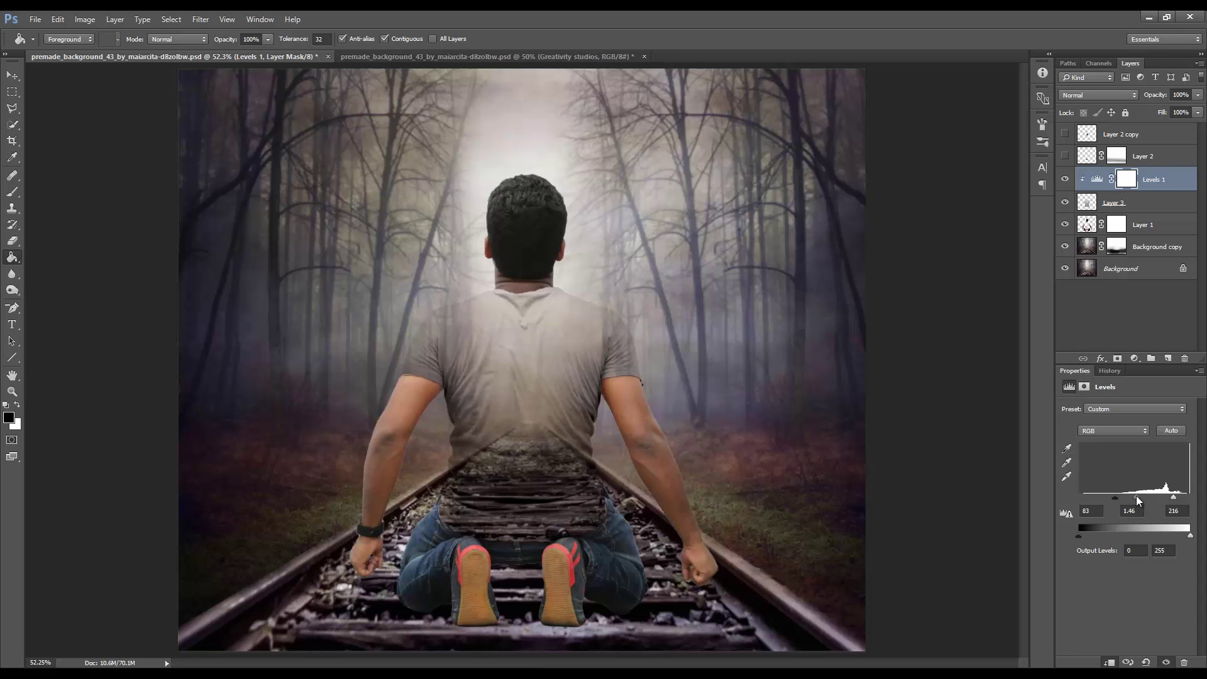
drag(1173, 497, 1175, 497)
drag(1141, 501, 1172, 501)
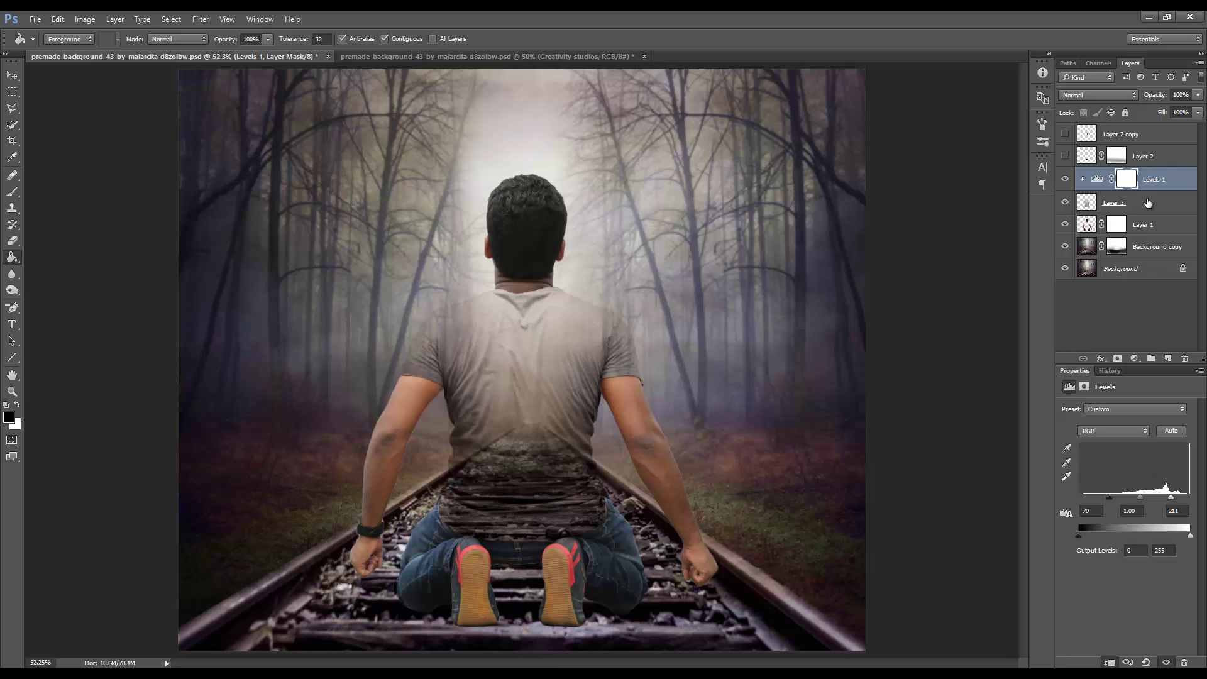
Paint a large soft black 700 px blob at full opacity and move it toward the knees
click(1138, 226)
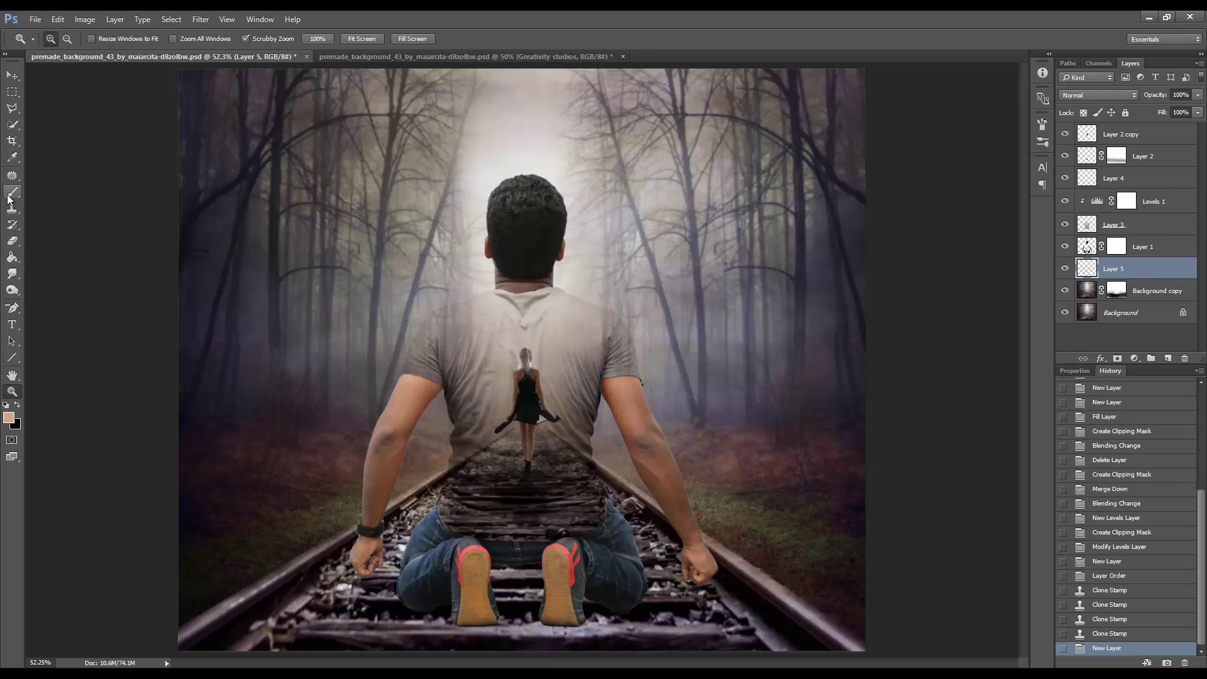
click(11, 192)
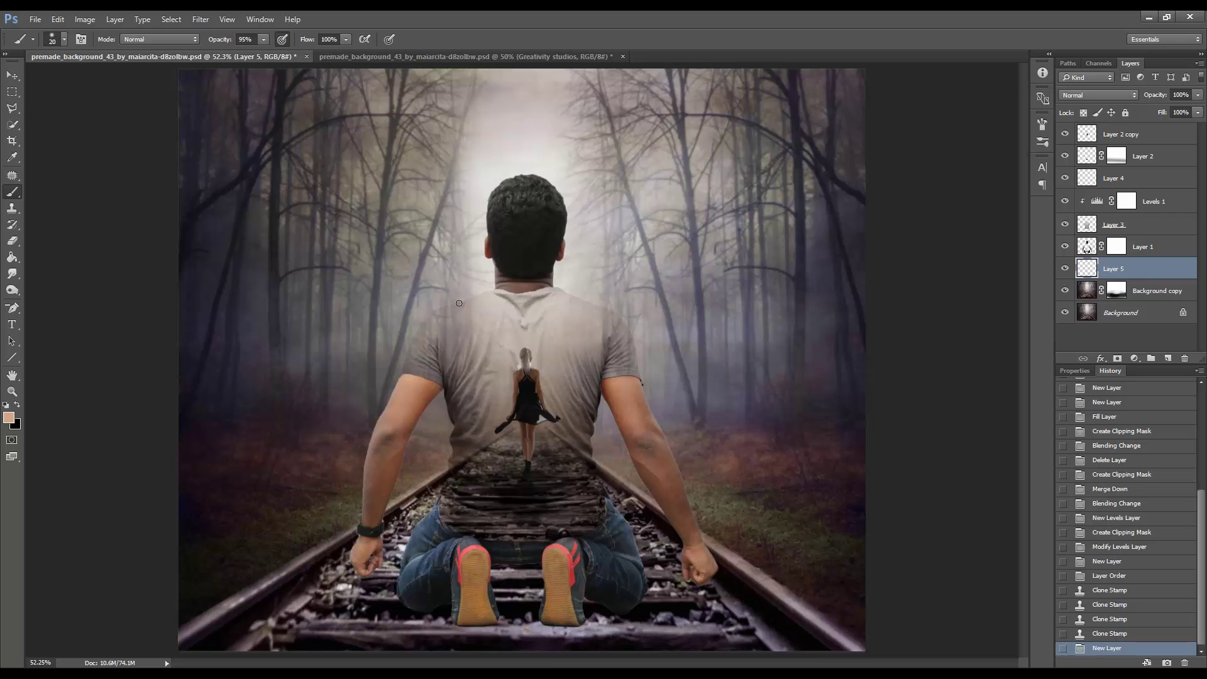
key(bracketright)
key(bracketright)
key(bracketright)
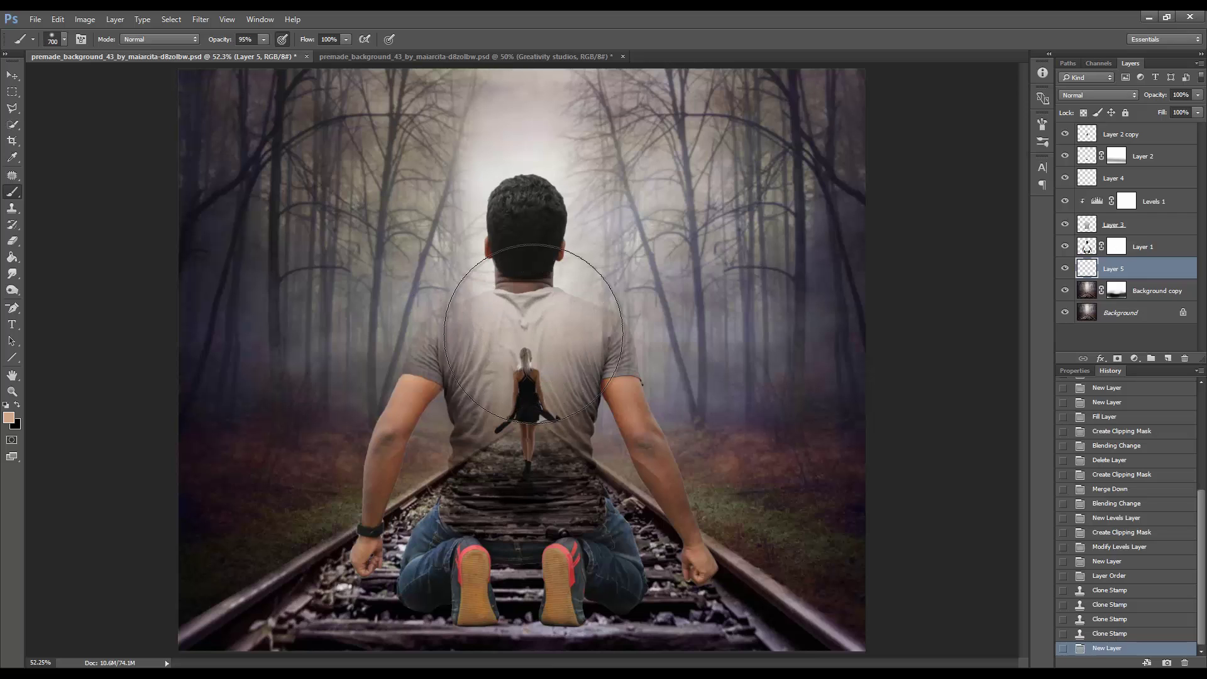
click(533, 333)
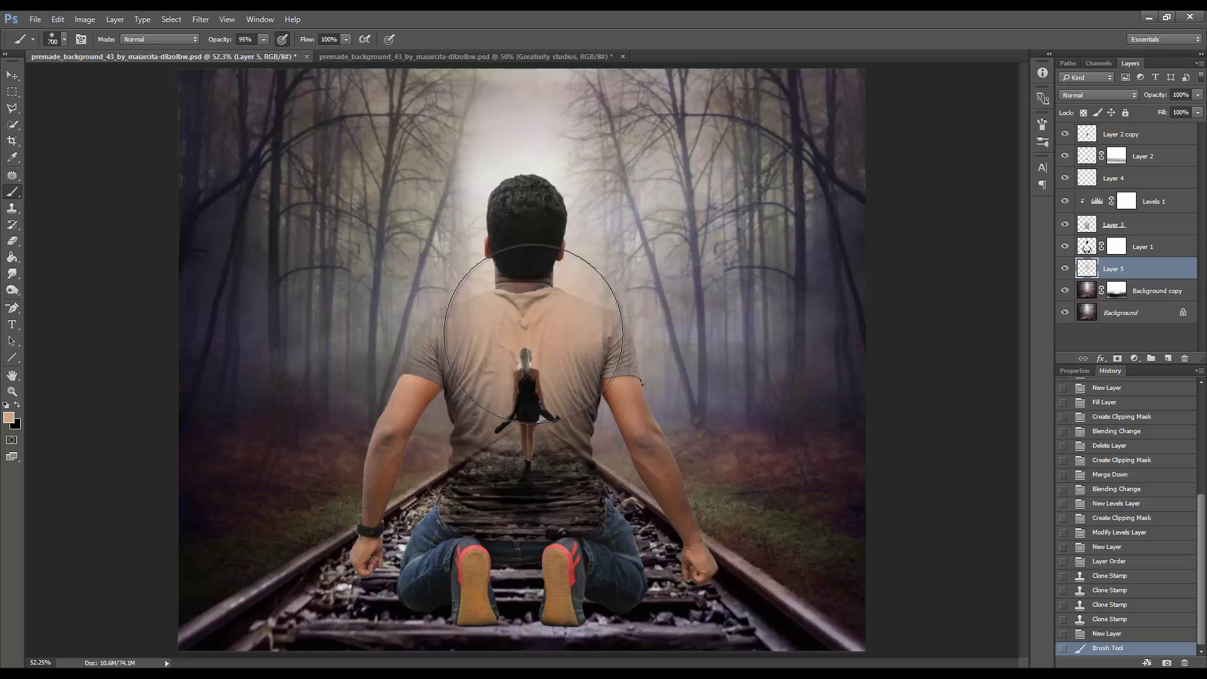
click(1140, 634)
key(x)
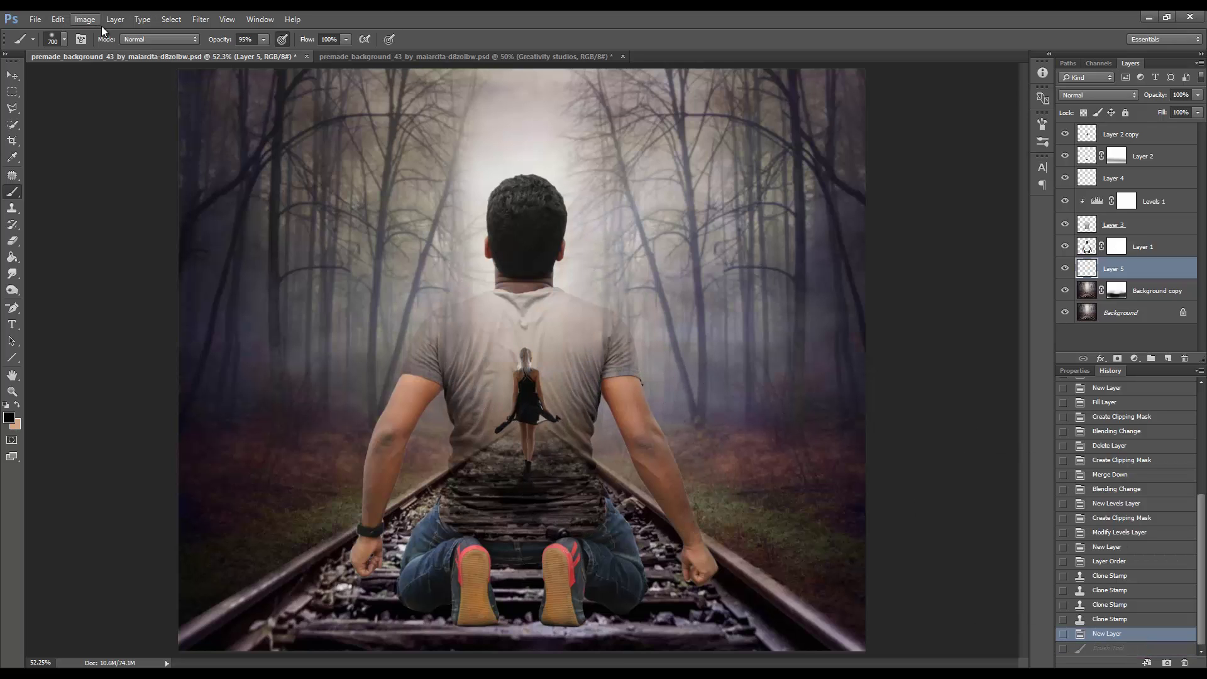
key(0)
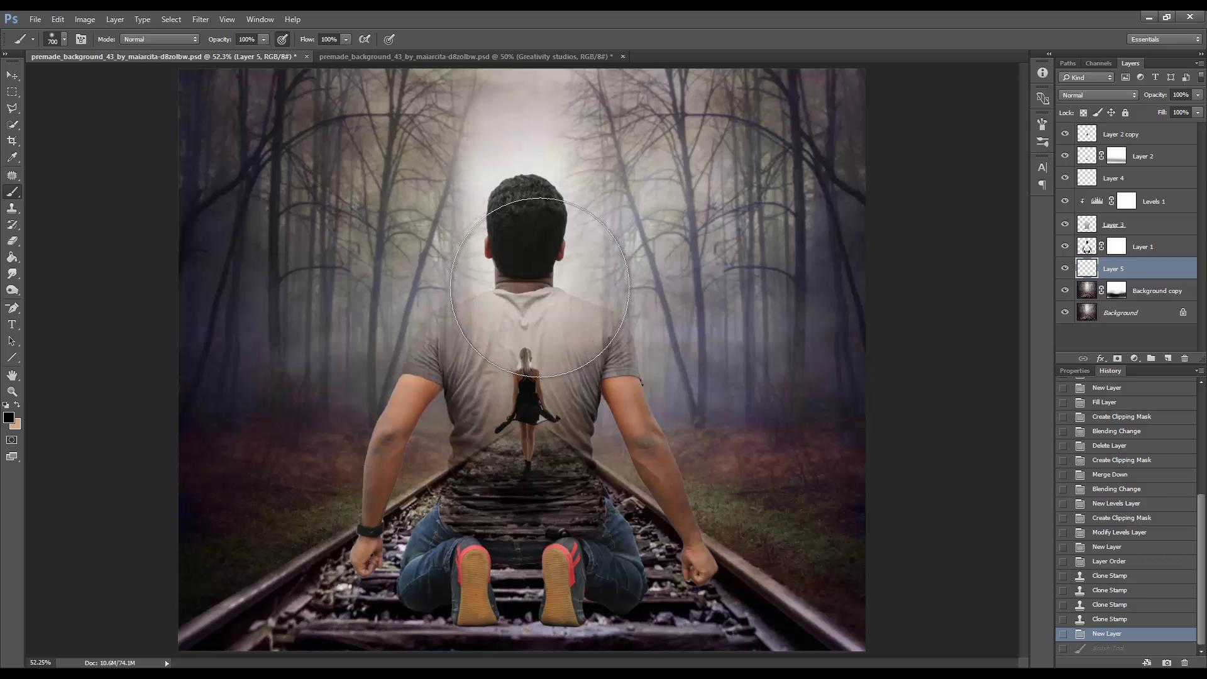
click(534, 277)
click(12, 75)
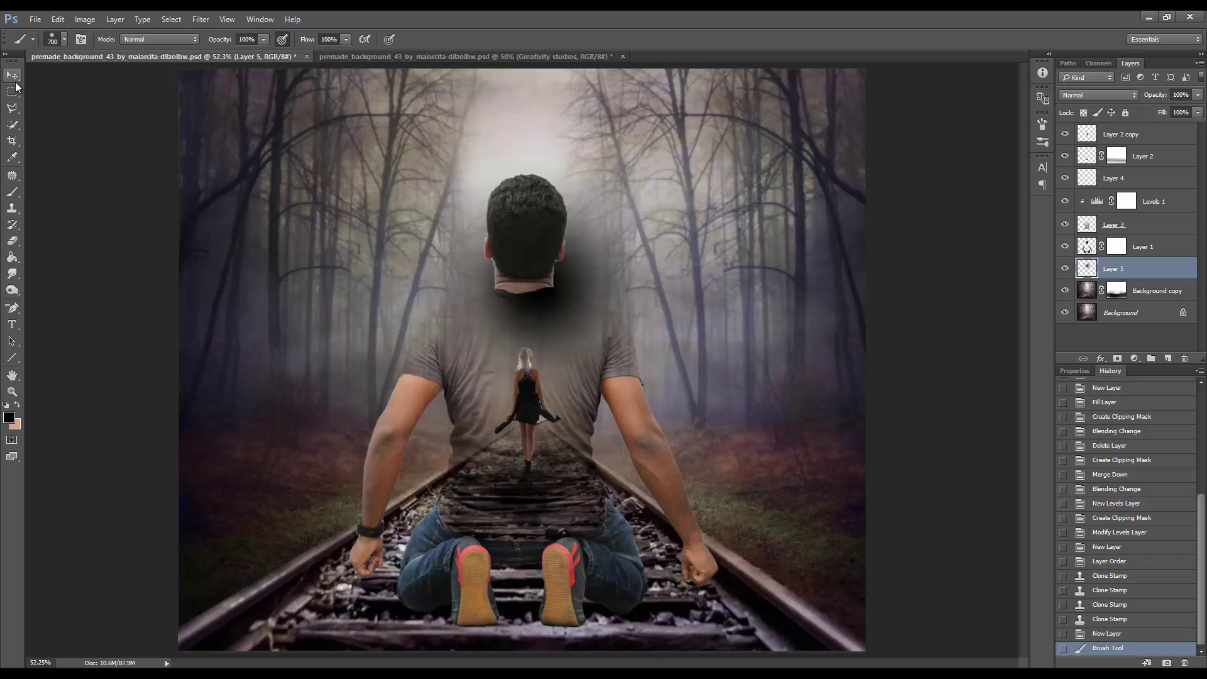
mouse_move(583, 302)
mouse_down()
mouse_move(649, 353)
mouse_move(546, 619)
mouse_up()
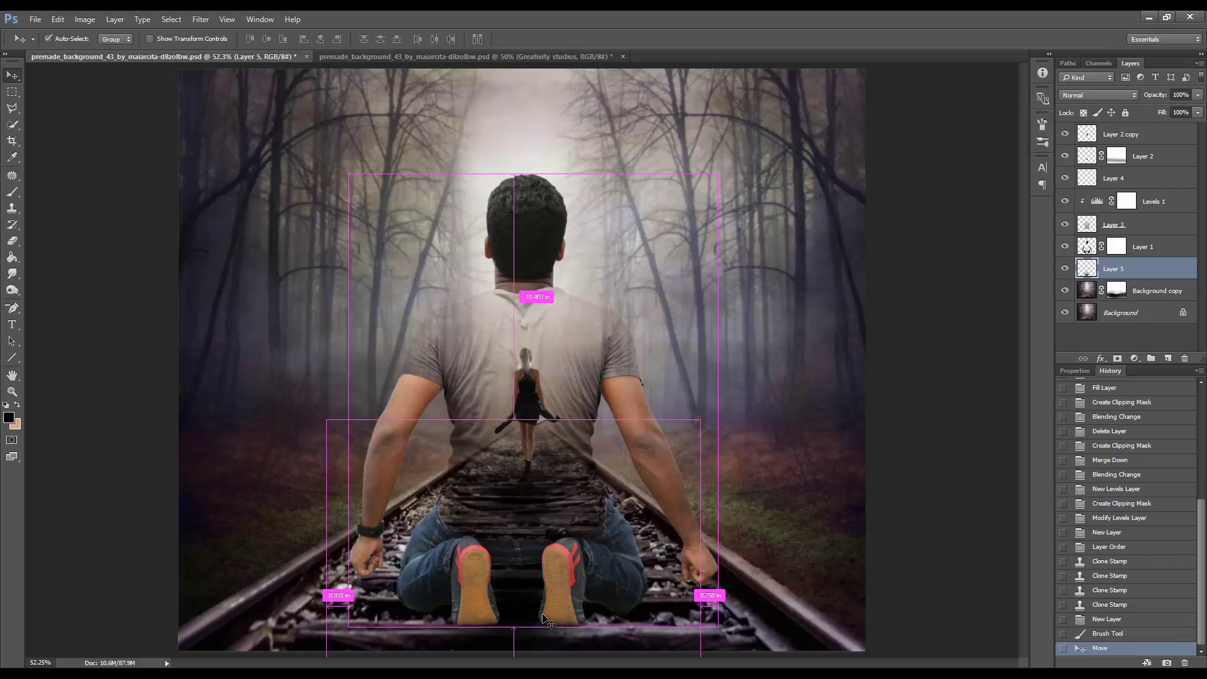
Free Transform the blob into a flat, wide shadow across the tracks under the man's knees
key(ctrl+t)
mouse_move(515, 421)
mouse_down()
mouse_move(529, 572)
mouse_move(505, 565)
mouse_move(521, 618)
mouse_move(530, 445)
mouse_move(528, 494)
mouse_up()
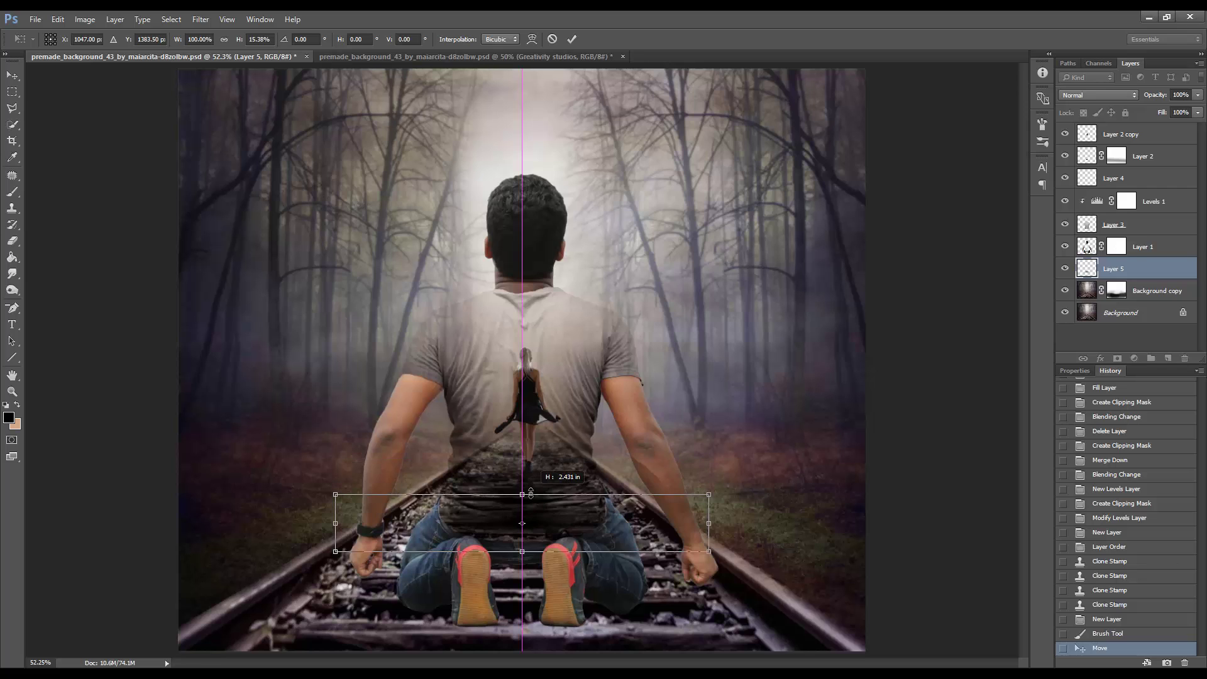
drag(594, 538, 579, 637)
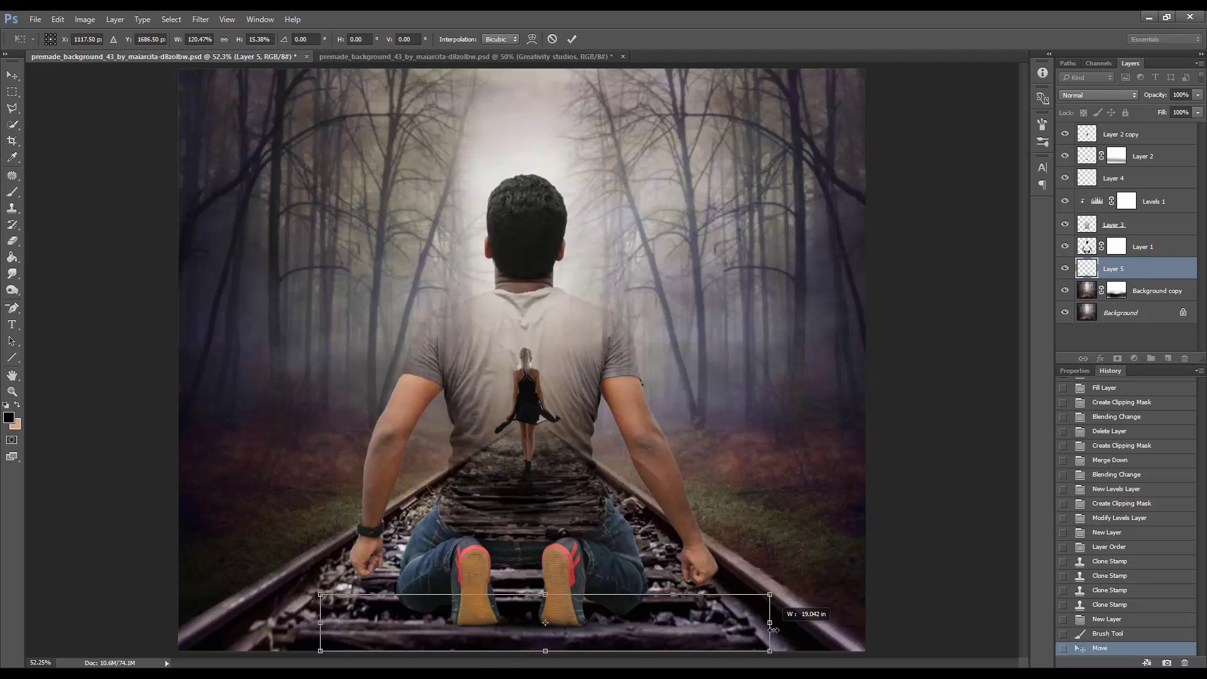
mouse_move(696, 627)
mouse_down()
mouse_move(772, 627)
mouse_move(629, 635)
mouse_move(646, 635)
mouse_up()
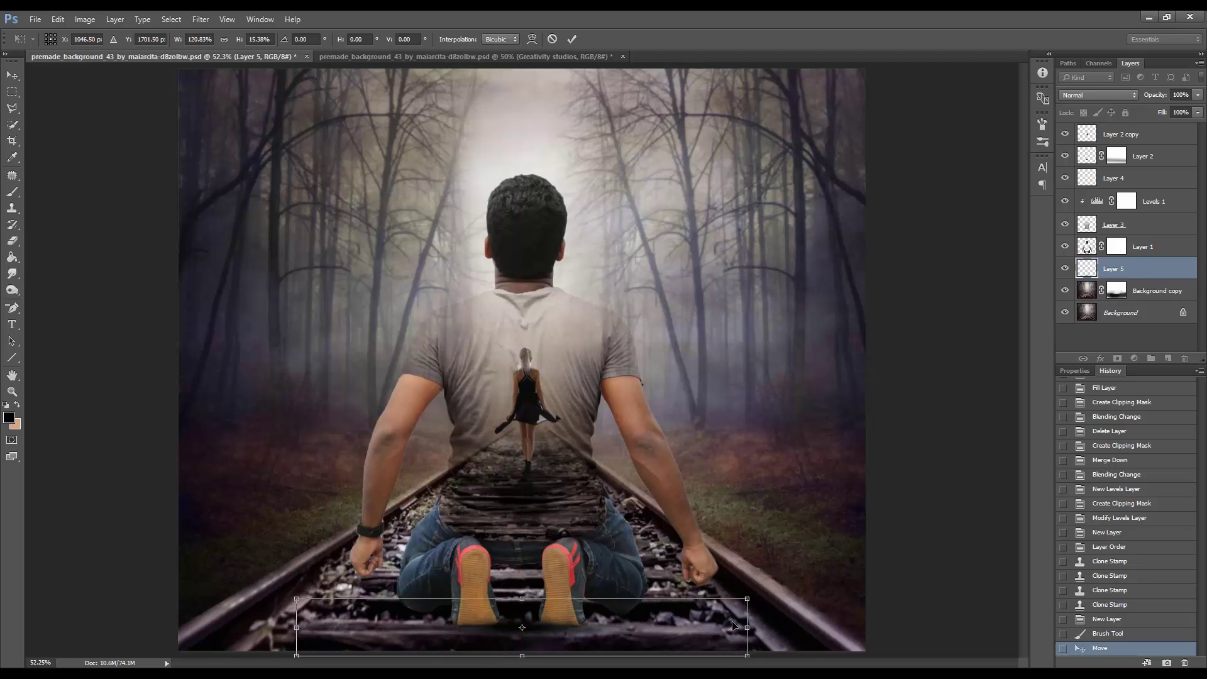
drag(300, 627, 157, 628)
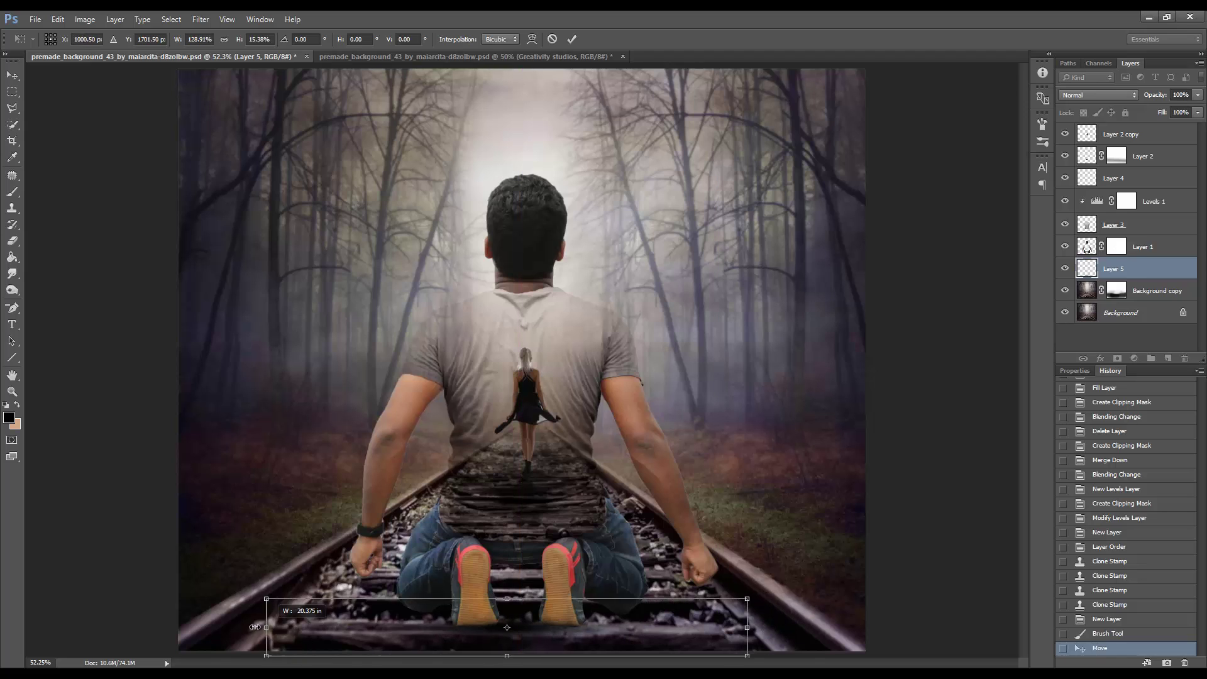
drag(529, 633, 553, 629)
key(Return)
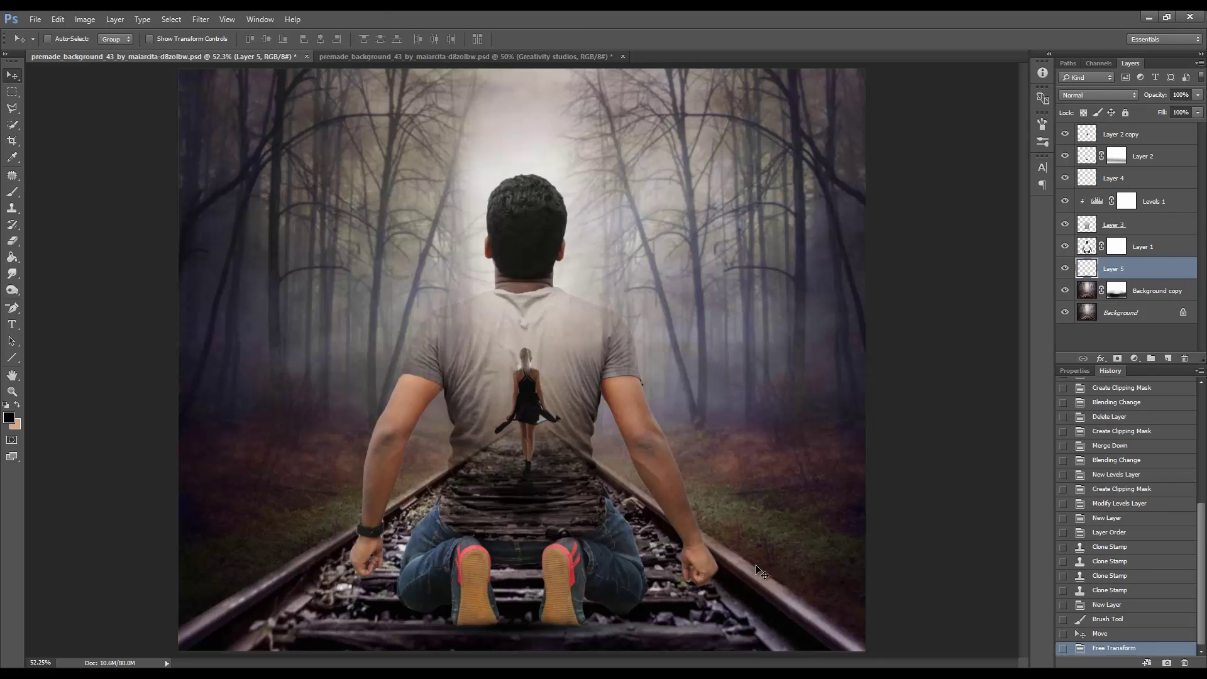
key(Right)
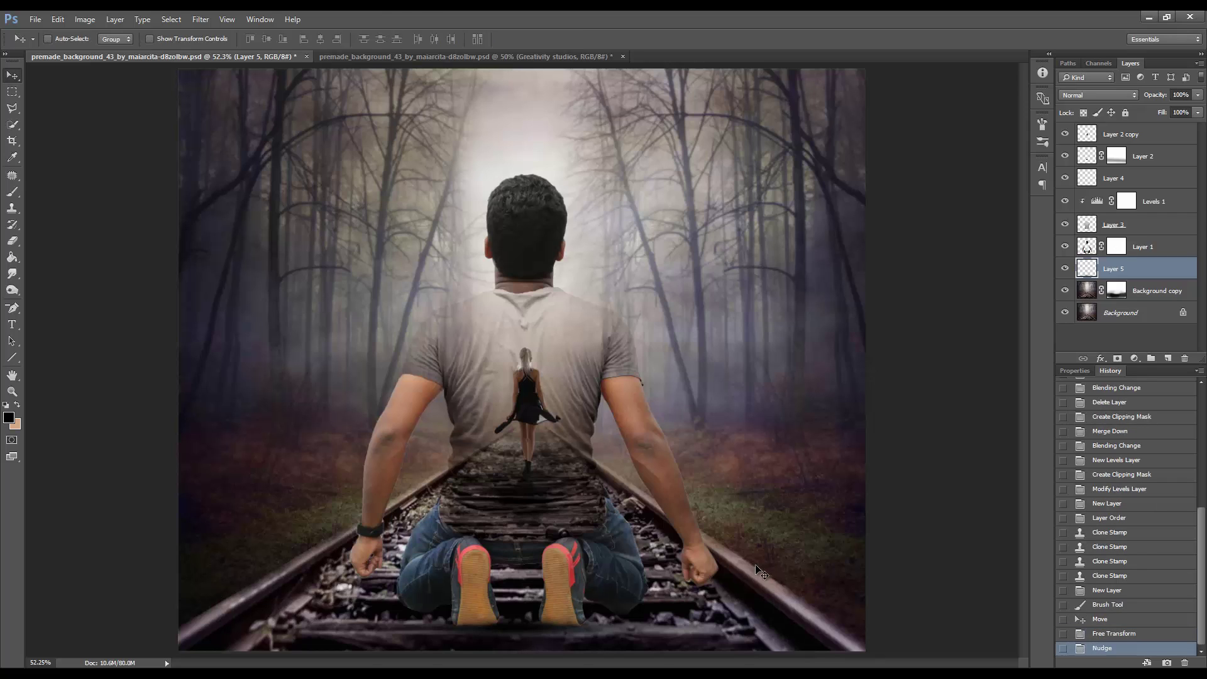
drag(502, 641, 504, 640)
Paint soft black shadow strokes at brush size 200 near the shoes and along the bottom track
click(1173, 205)
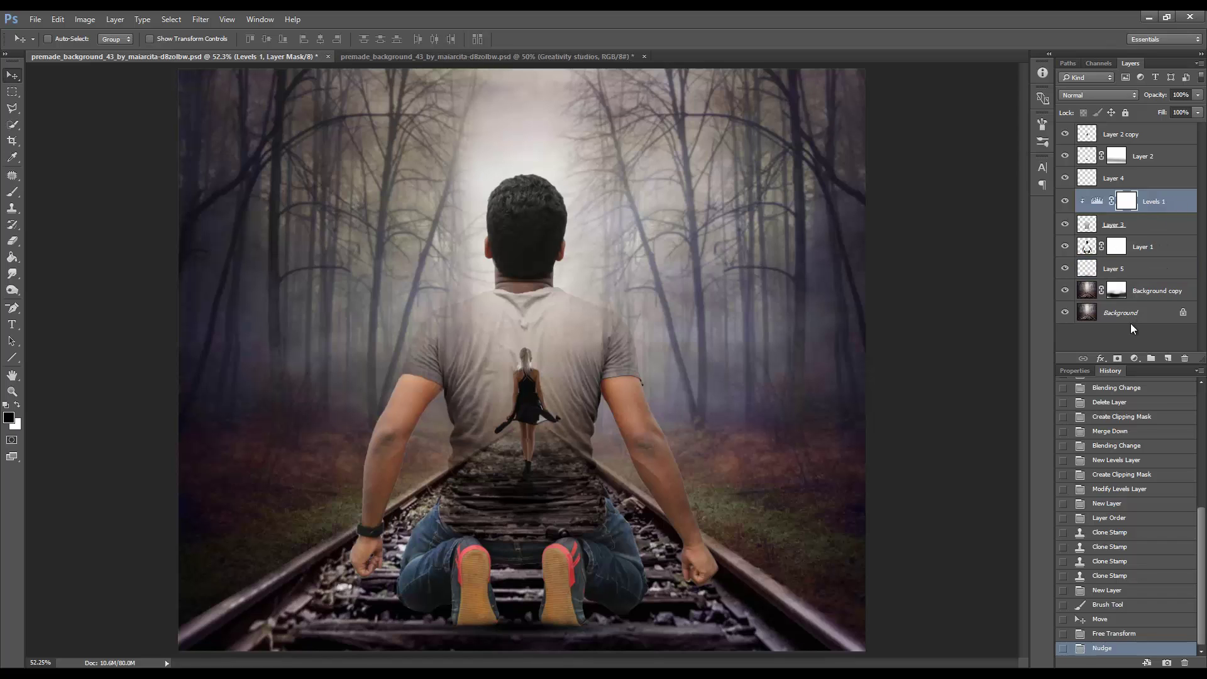
click(1134, 359)
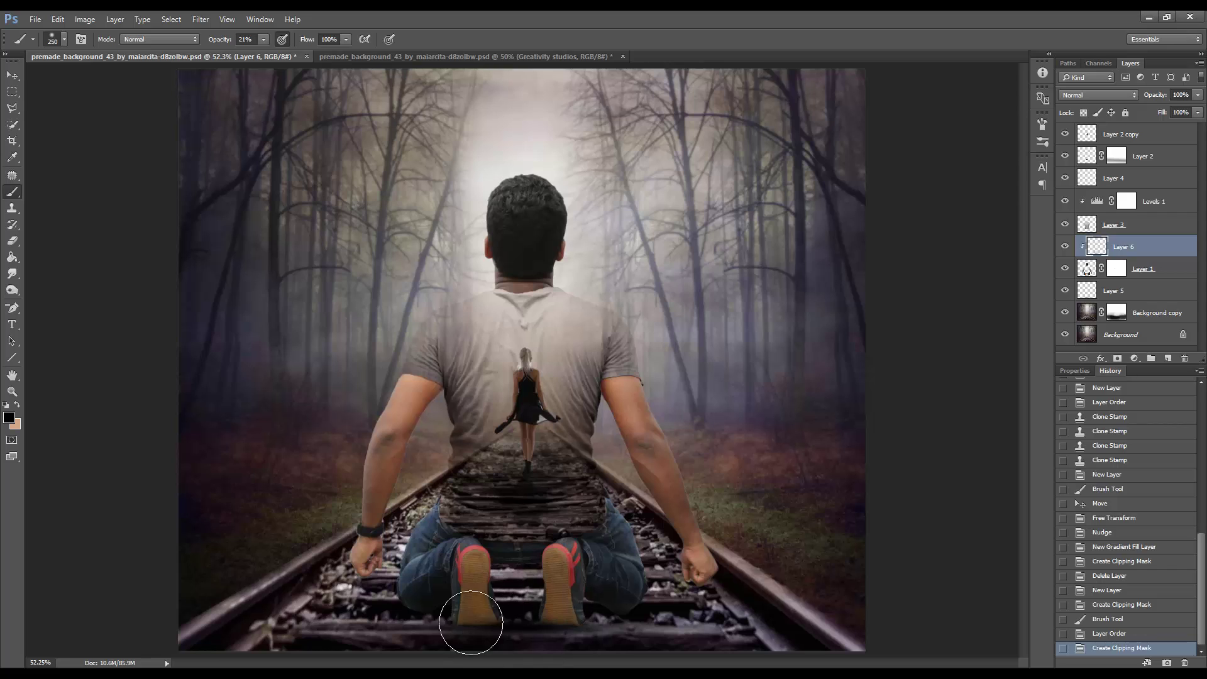
drag(580, 642, 565, 635)
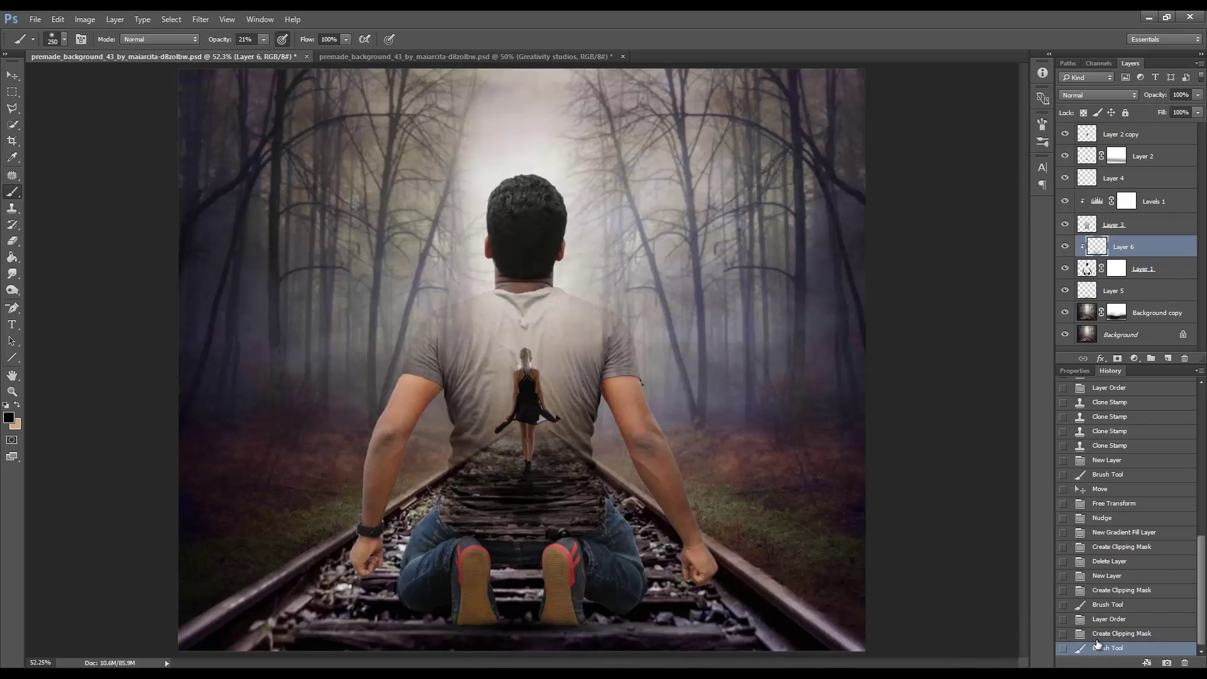
key(ctrl+z)
key(bracketleft)
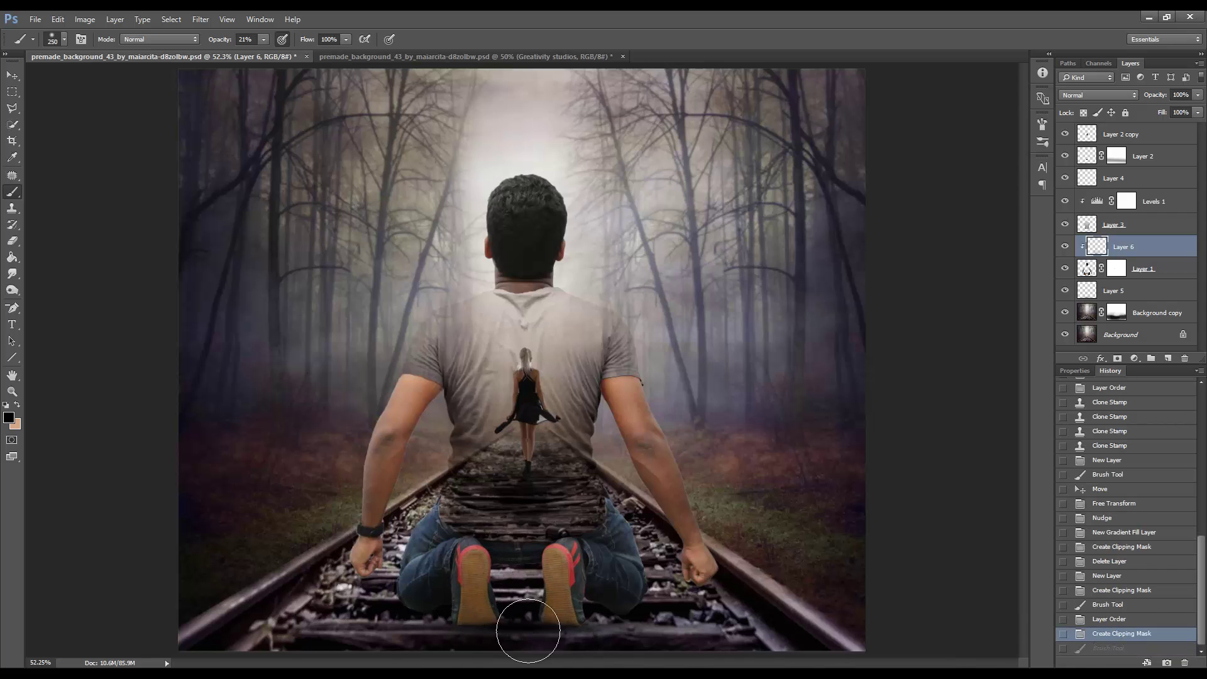
drag(558, 630, 559, 627)
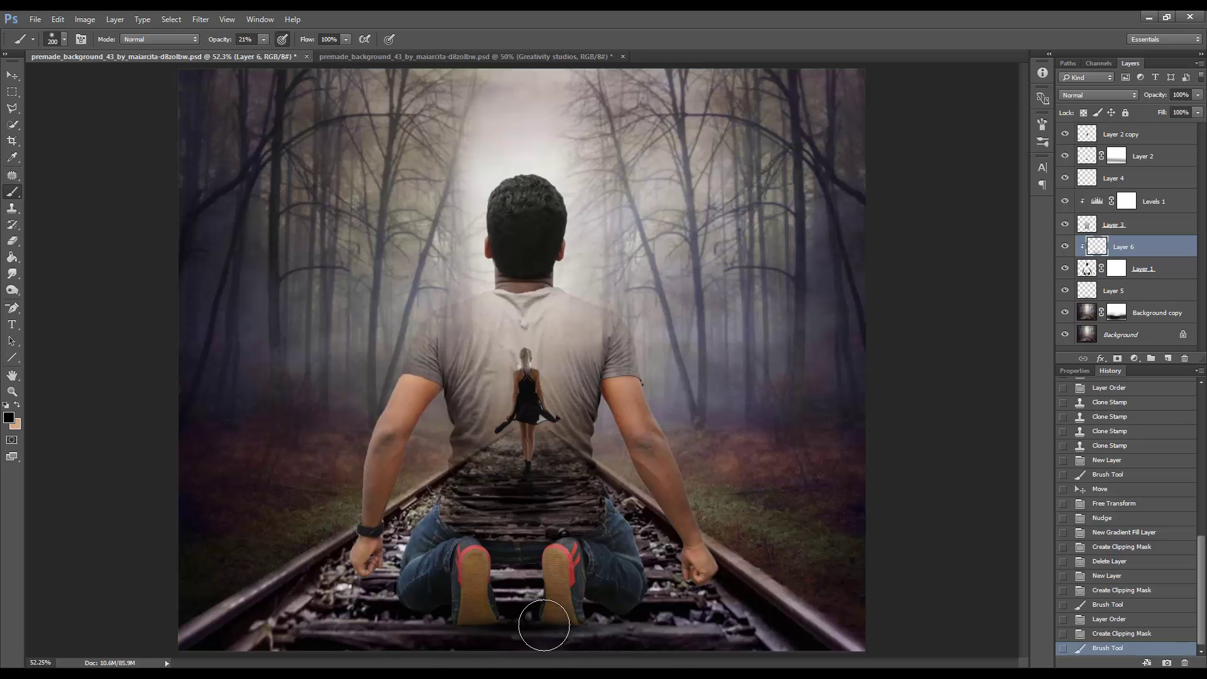
drag(395, 626, 418, 598)
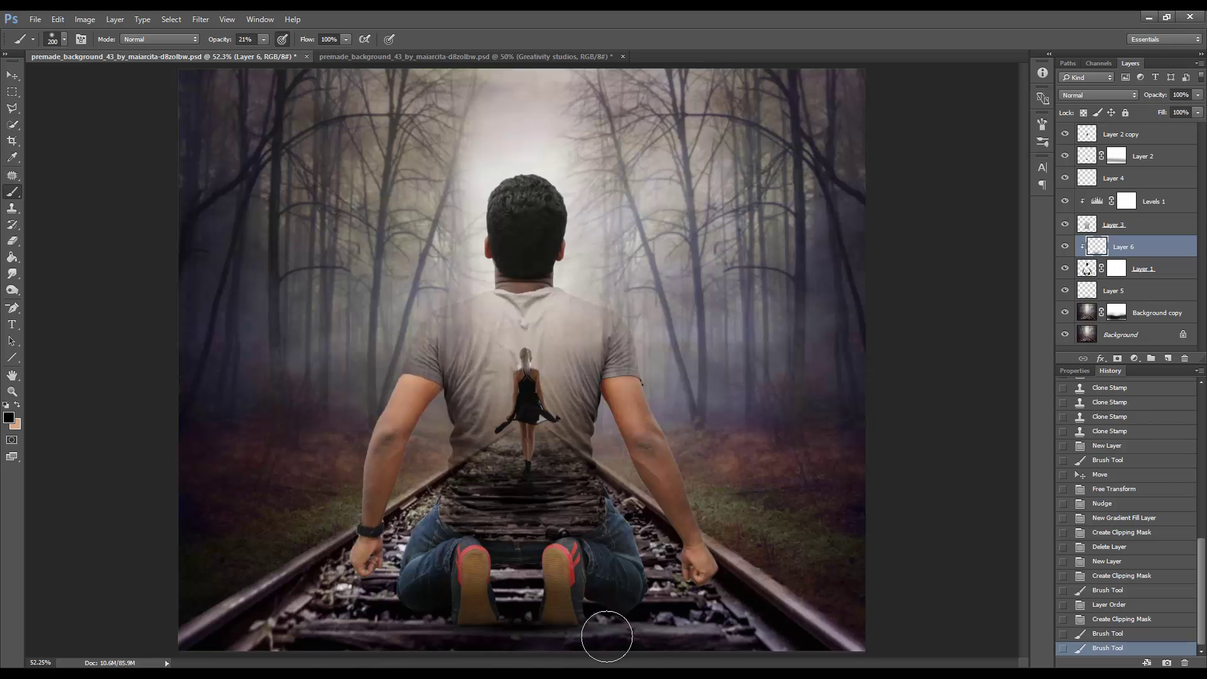
drag(499, 655, 409, 629)
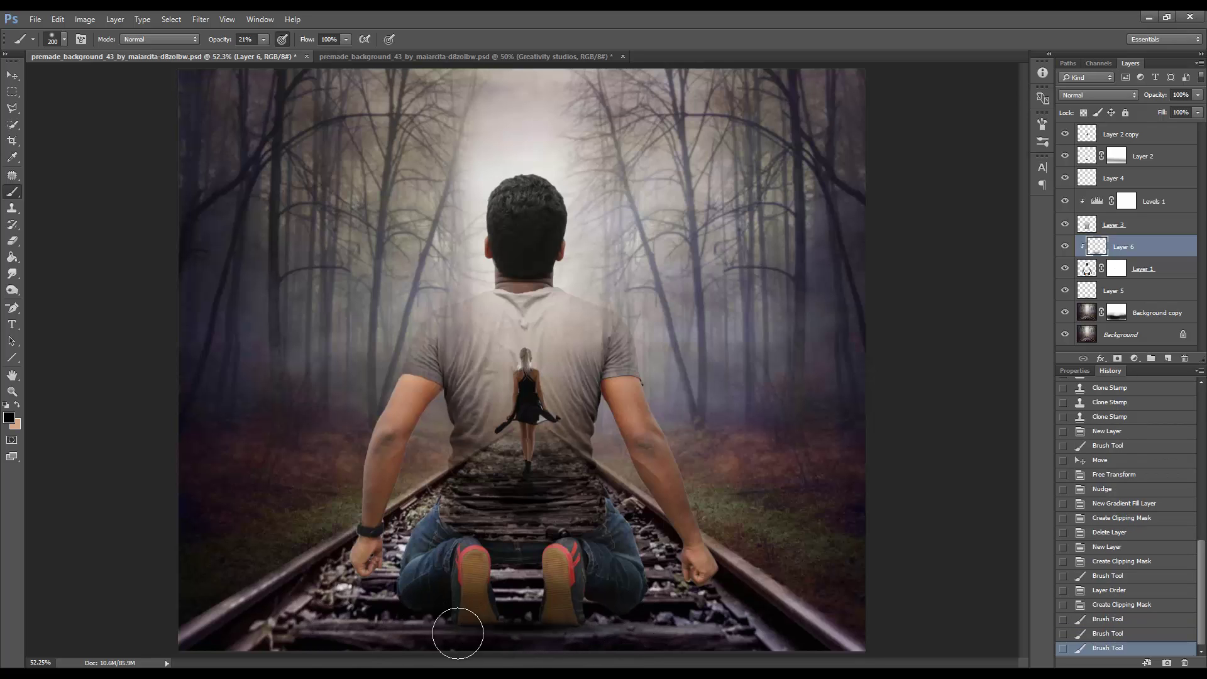
drag(545, 631, 539, 630)
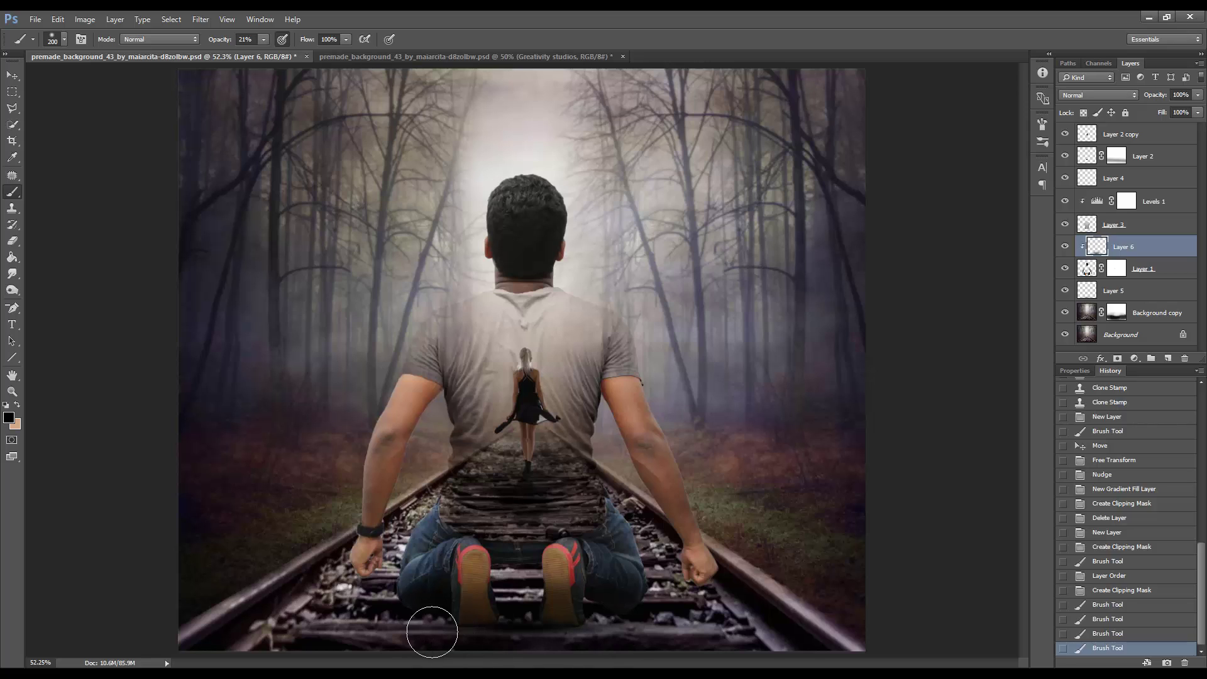
drag(431, 625, 538, 619)
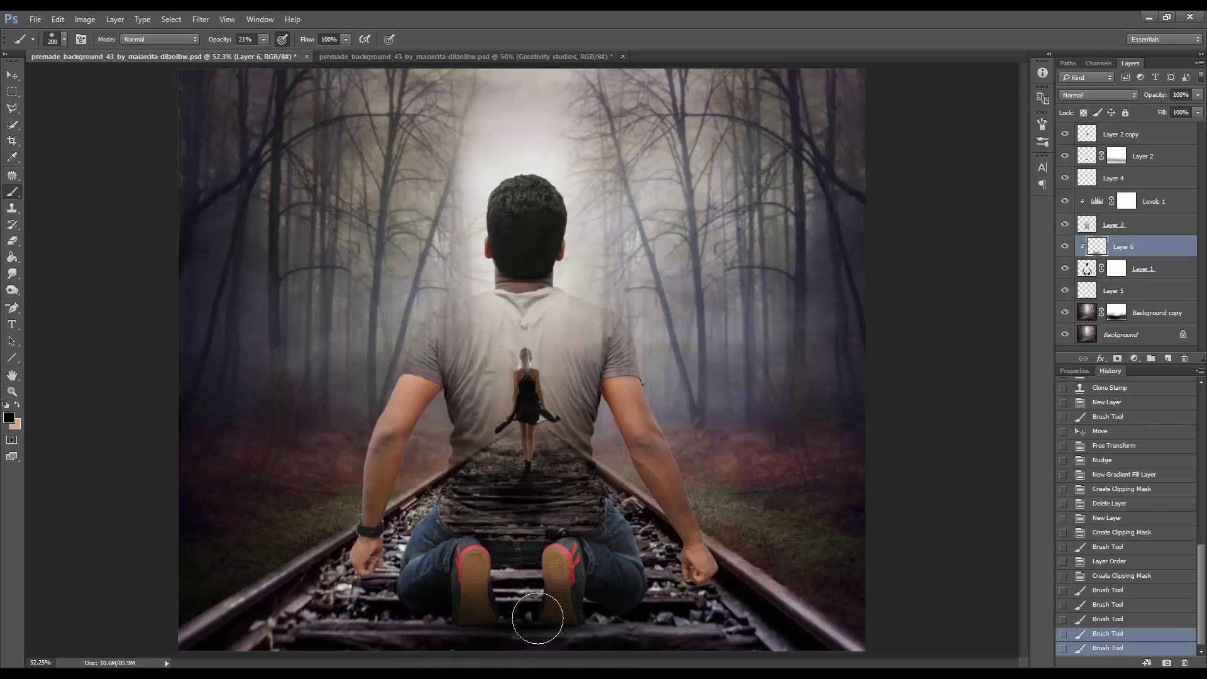
On Layer 5 with a 250 brush, darken the tracks under the left knee and by the right rail
click(1065, 290)
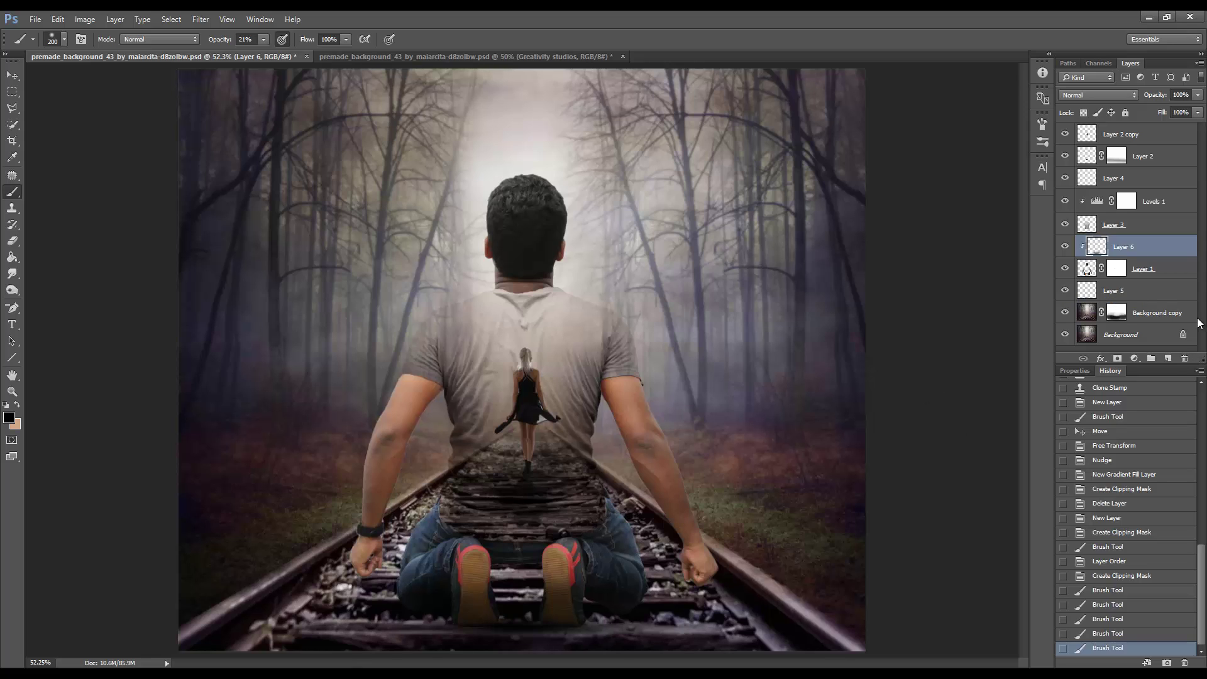
click(1171, 299)
key(])
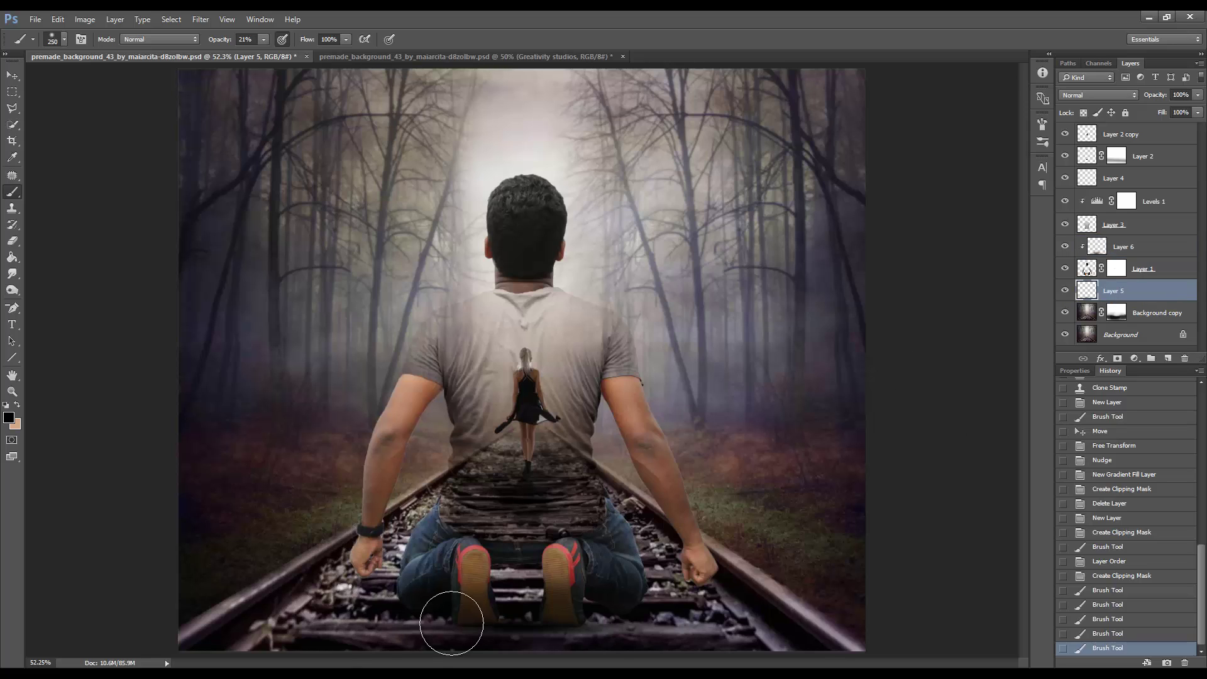
mouse_move(452, 623)
mouse_down()
mouse_move(431, 620)
mouse_move(512, 614)
mouse_move(639, 639)
mouse_move(270, 639)
mouse_move(258, 664)
mouse_move(854, 641)
mouse_move(597, 658)
mouse_move(436, 636)
mouse_move(252, 636)
mouse_move(382, 653)
mouse_move(398, 635)
mouse_move(782, 636)
mouse_move(817, 648)
mouse_move(830, 620)
mouse_up()
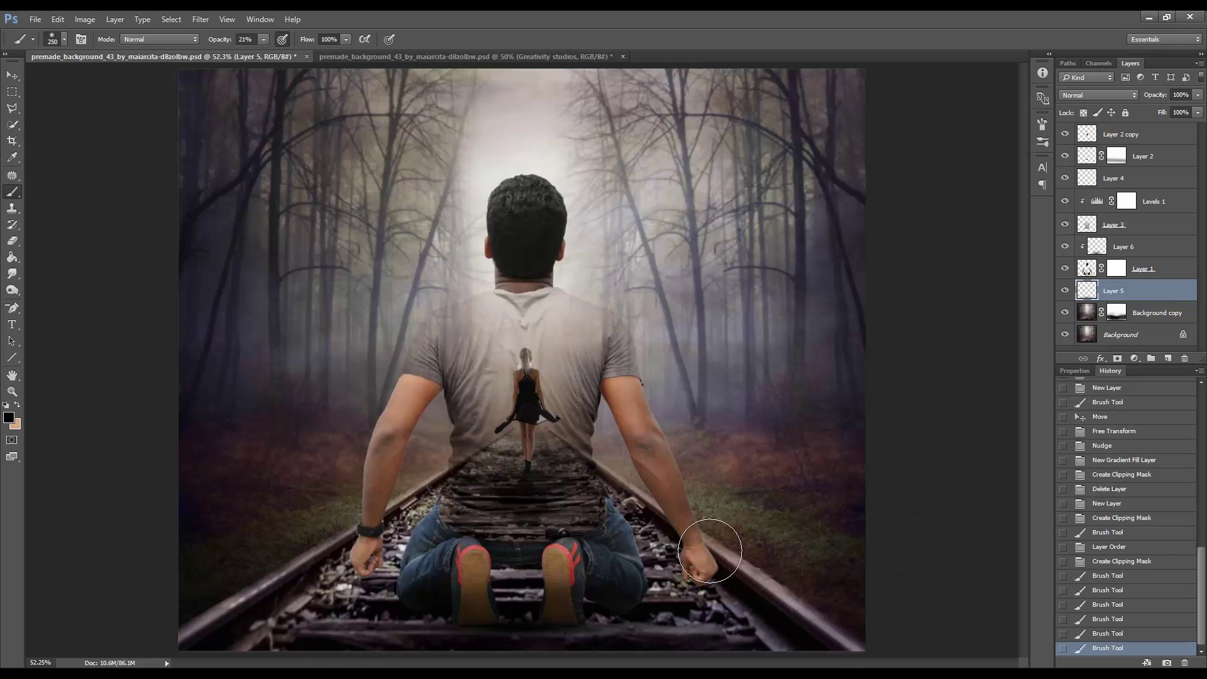
mouse_move(714, 552)
mouse_down()
mouse_move(781, 574)
mouse_move(767, 571)
mouse_up()
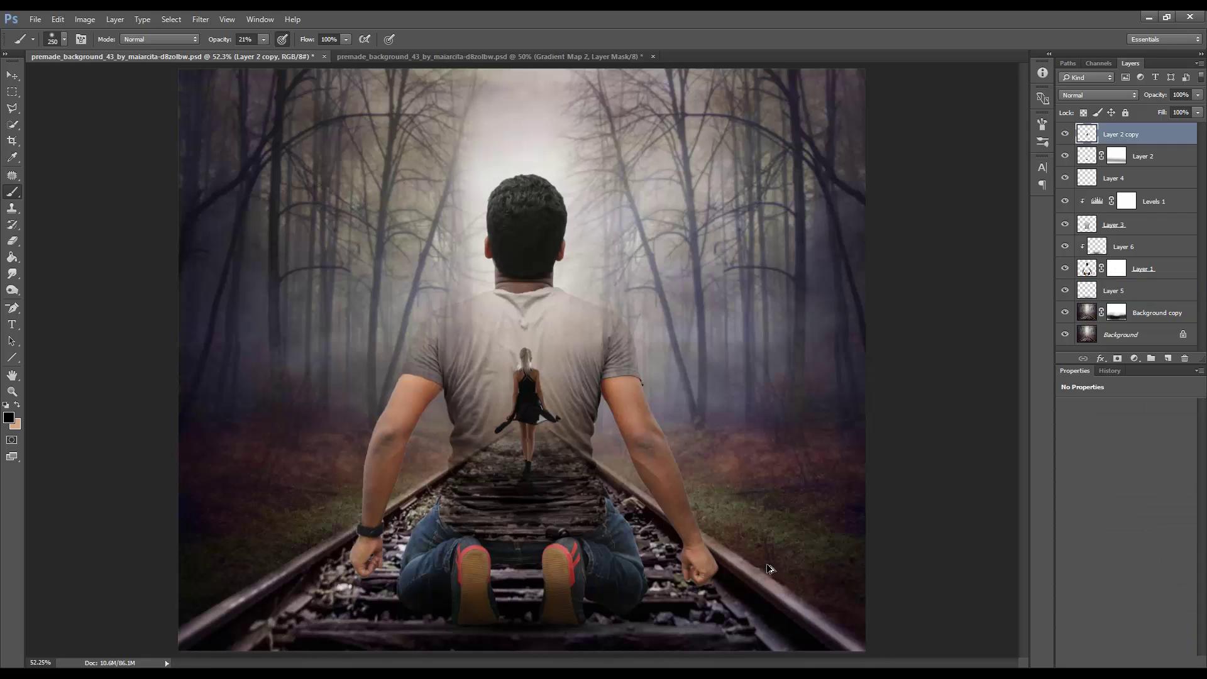
Stamp visible layers into Layer 7 and, in Camera Raw, set Temperature +3 and Tint -1
key(ctrl+shift+alt+e)
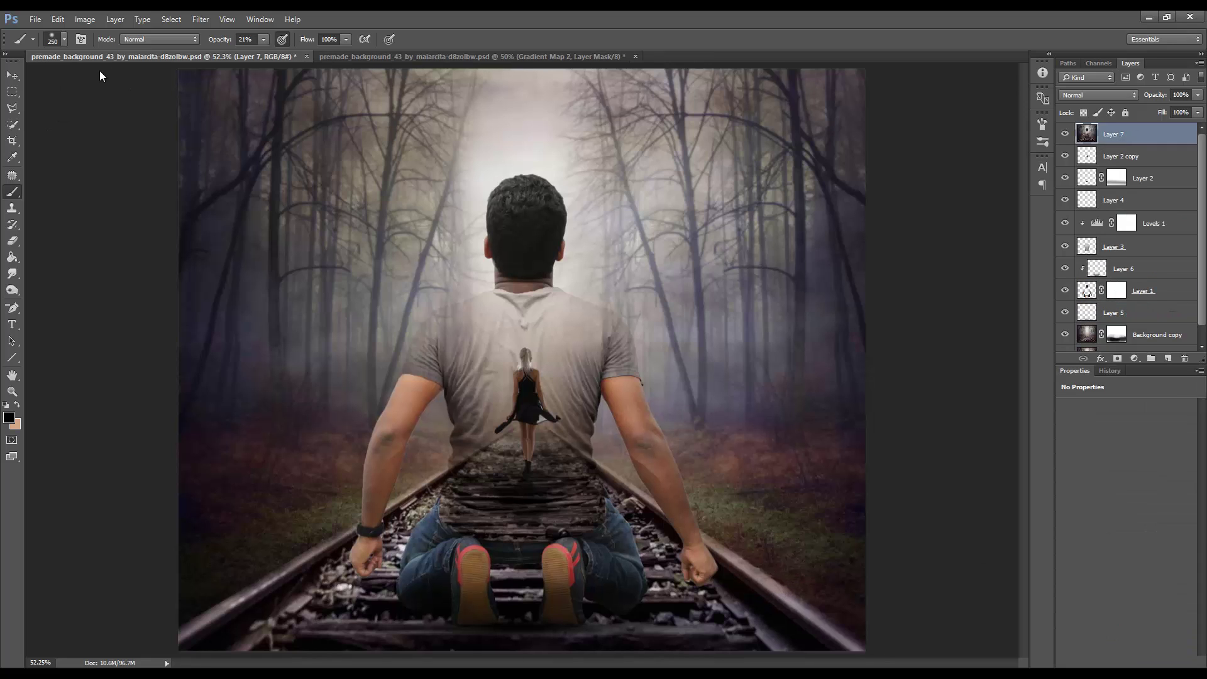
click(200, 19)
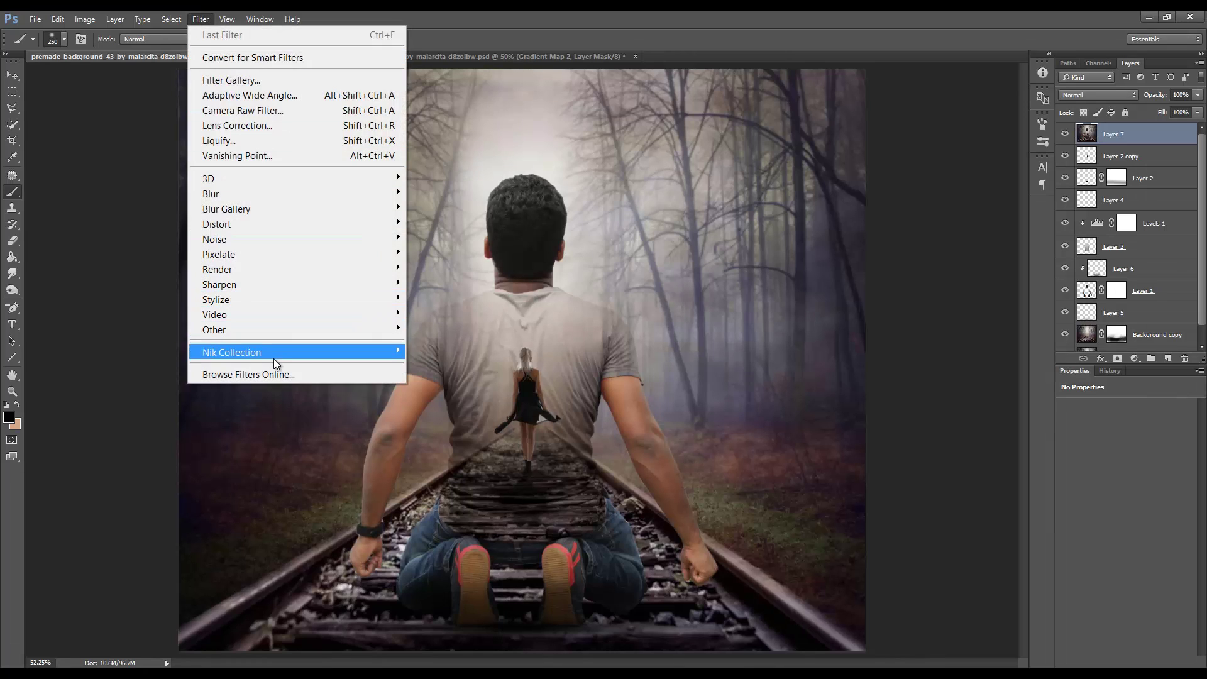
mouse_move(216, 224)
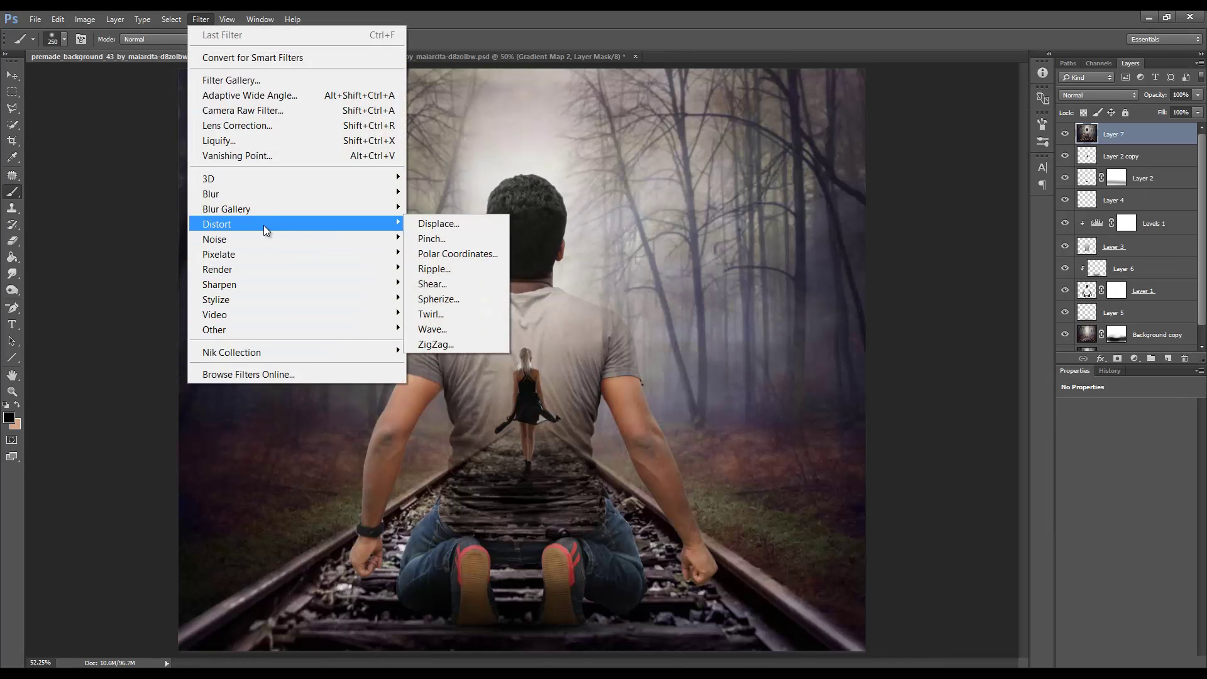
click(268, 113)
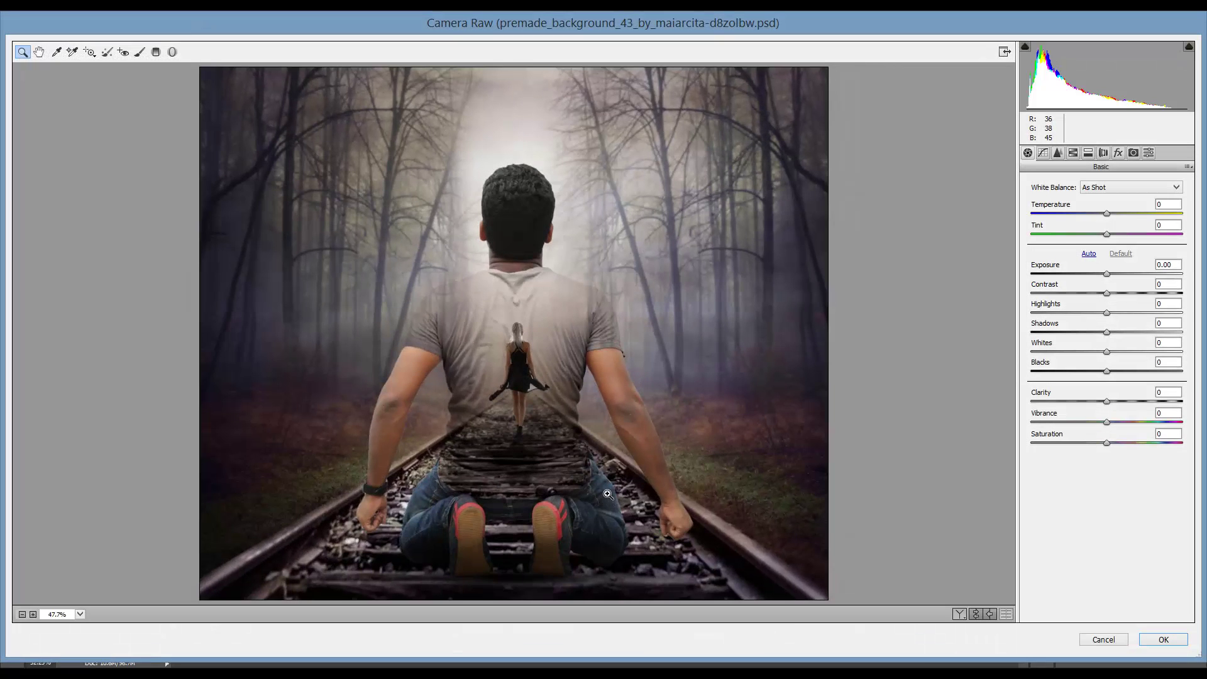
drag(1099, 213, 1095, 210)
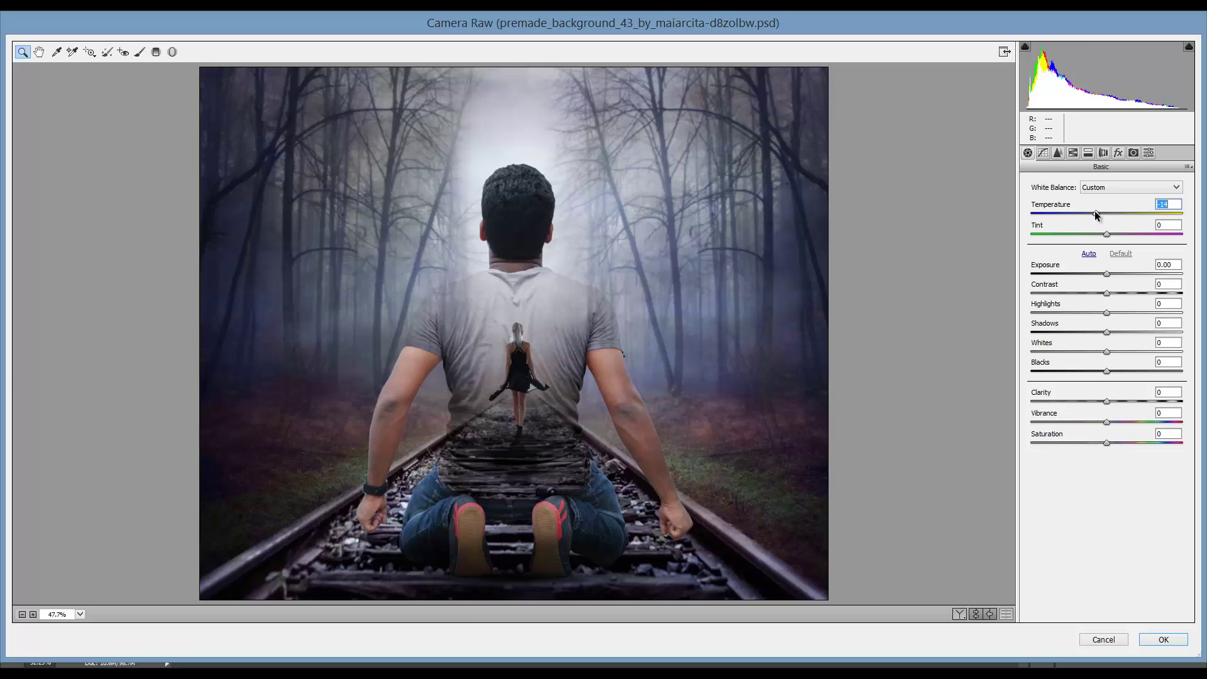
drag(1095, 210, 1121, 239)
click(1110, 232)
mouse_move(1108, 233)
mouse_down()
mouse_move(1097, 214)
mouse_move(1108, 224)
mouse_up()
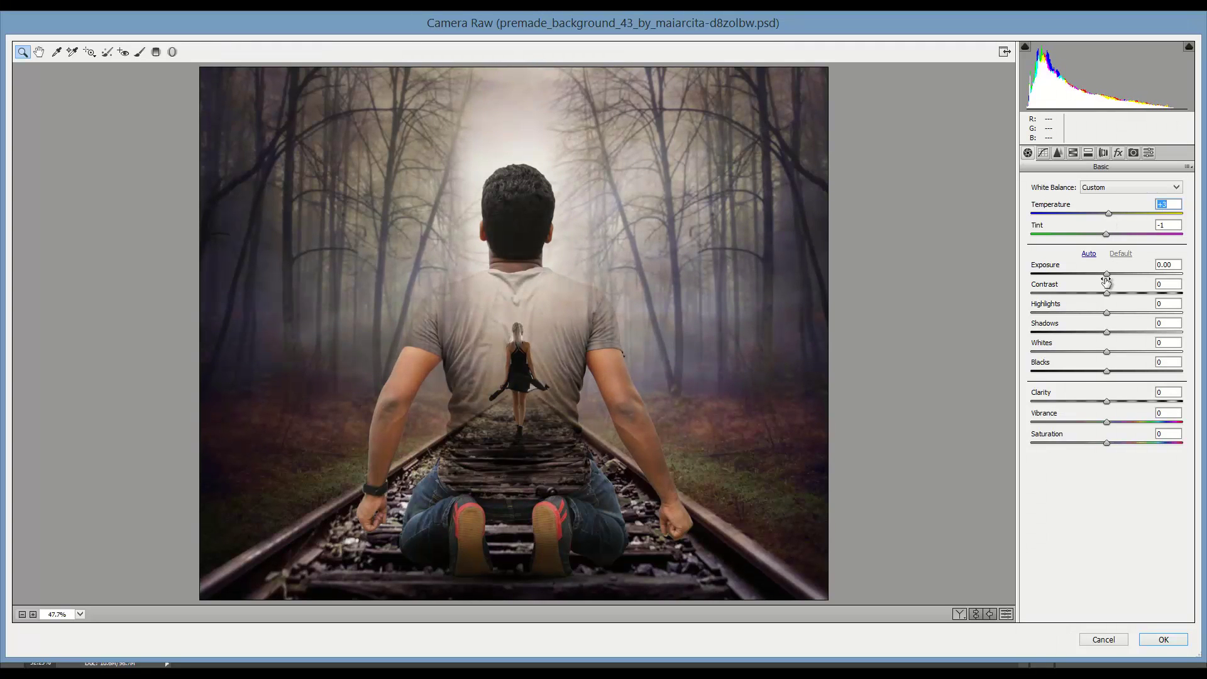
Set Exposure +0.20, Contrast +4, lower Highlights, Blacks -22, and leave Clarity near zero
drag(1107, 279, 1113, 280)
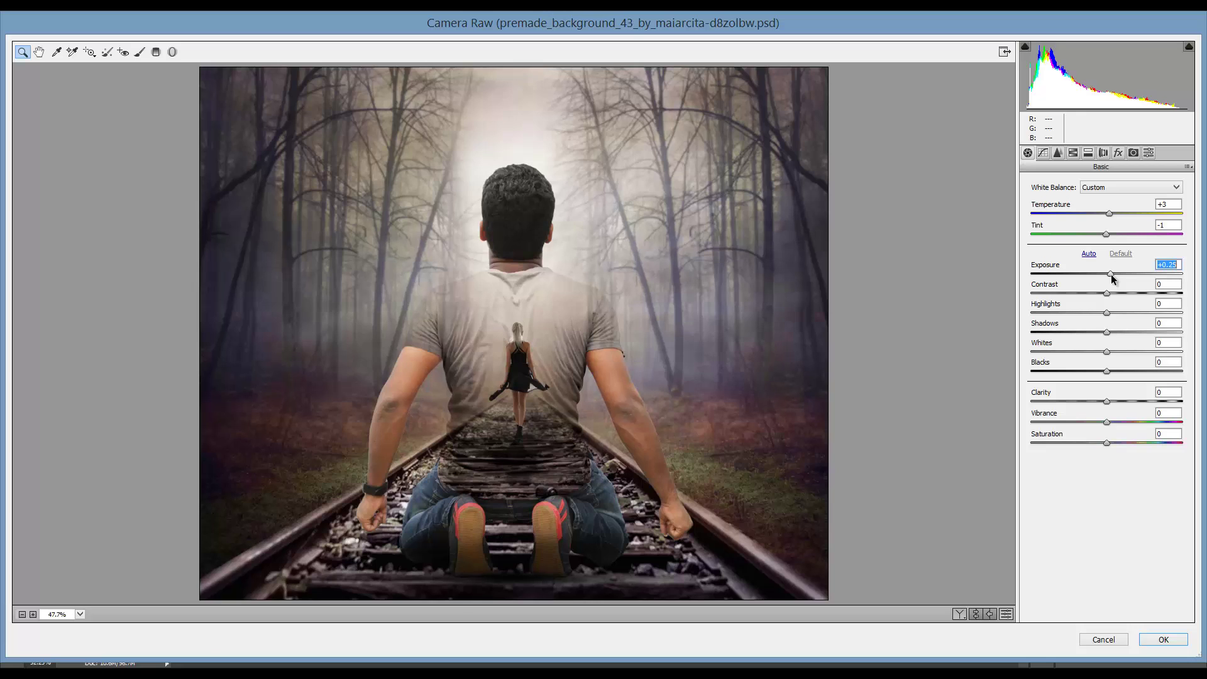
key(Down)
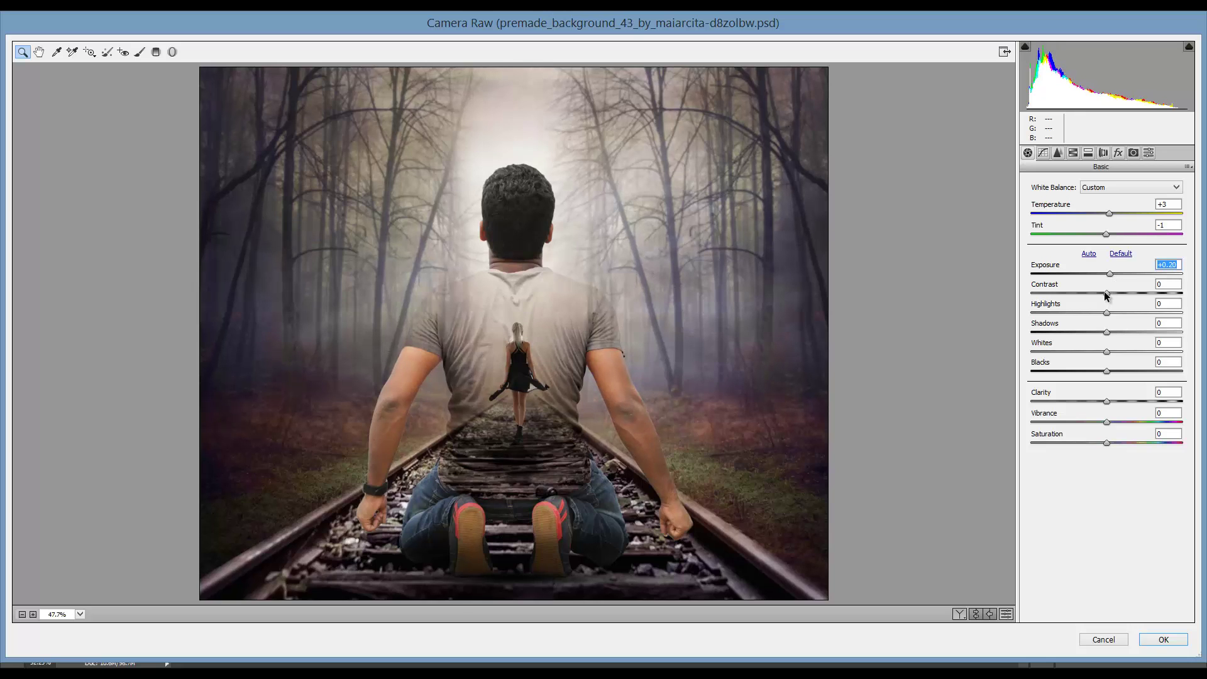
drag(1106, 293, 1114, 301)
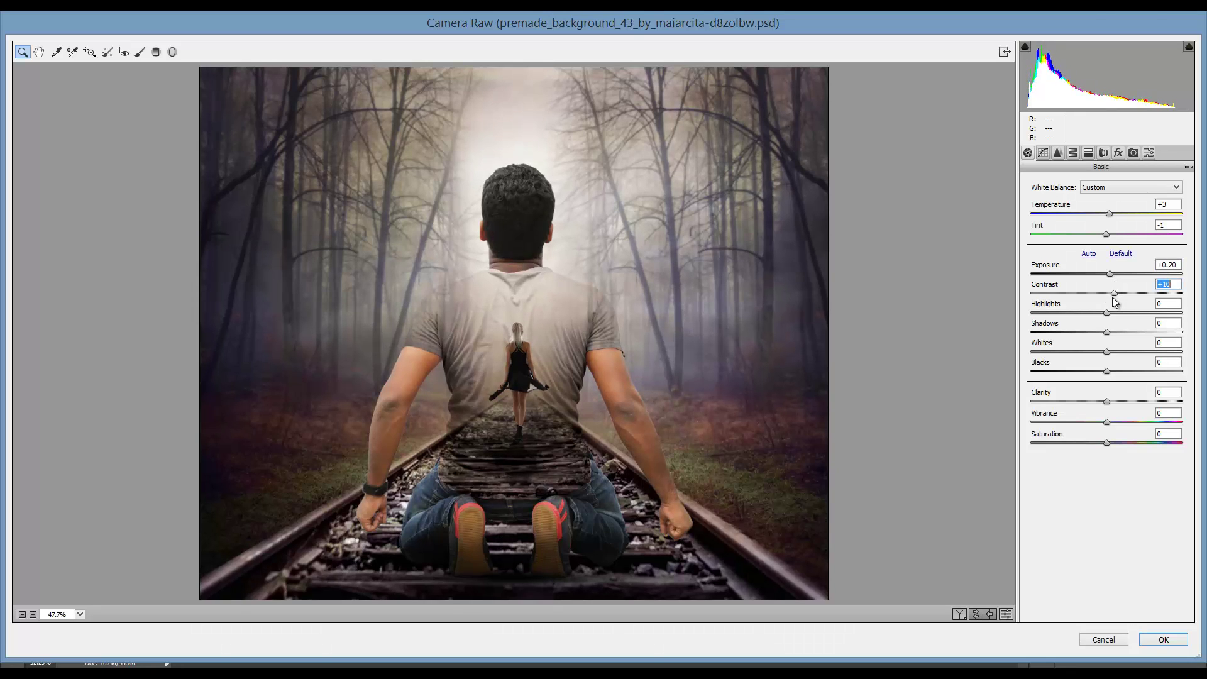
mouse_move(1114, 302)
mouse_down()
mouse_move(1087, 314)
mouse_move(1112, 315)
mouse_up()
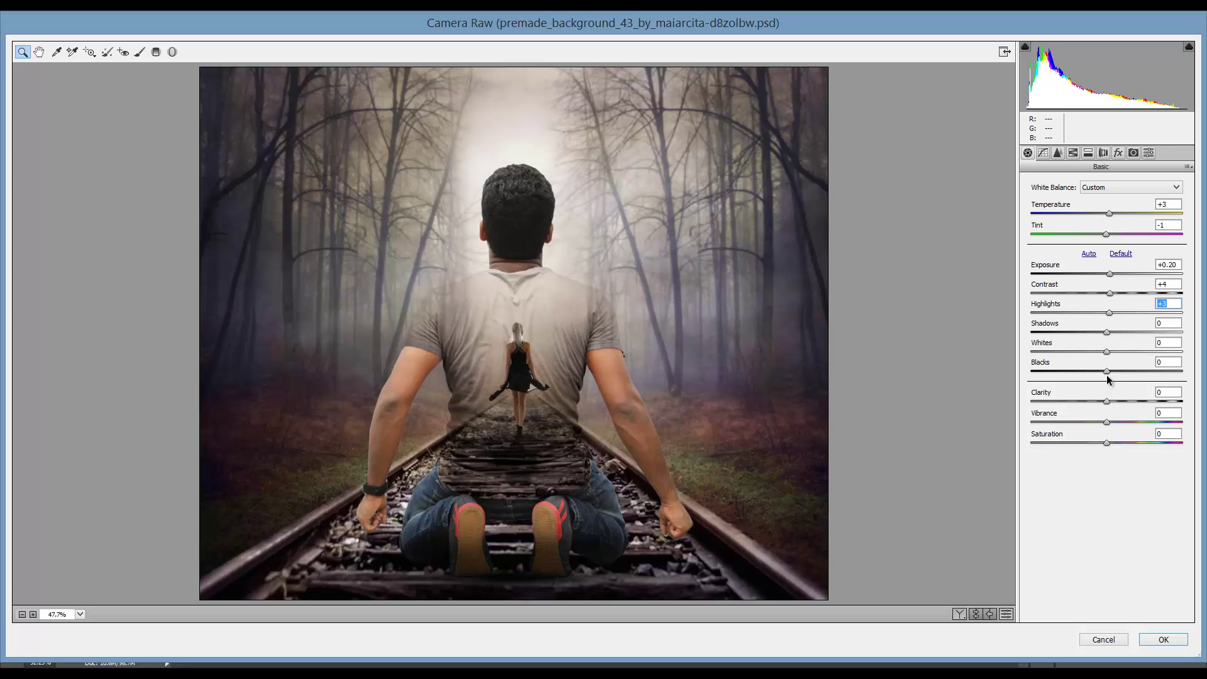
drag(1107, 371, 1092, 378)
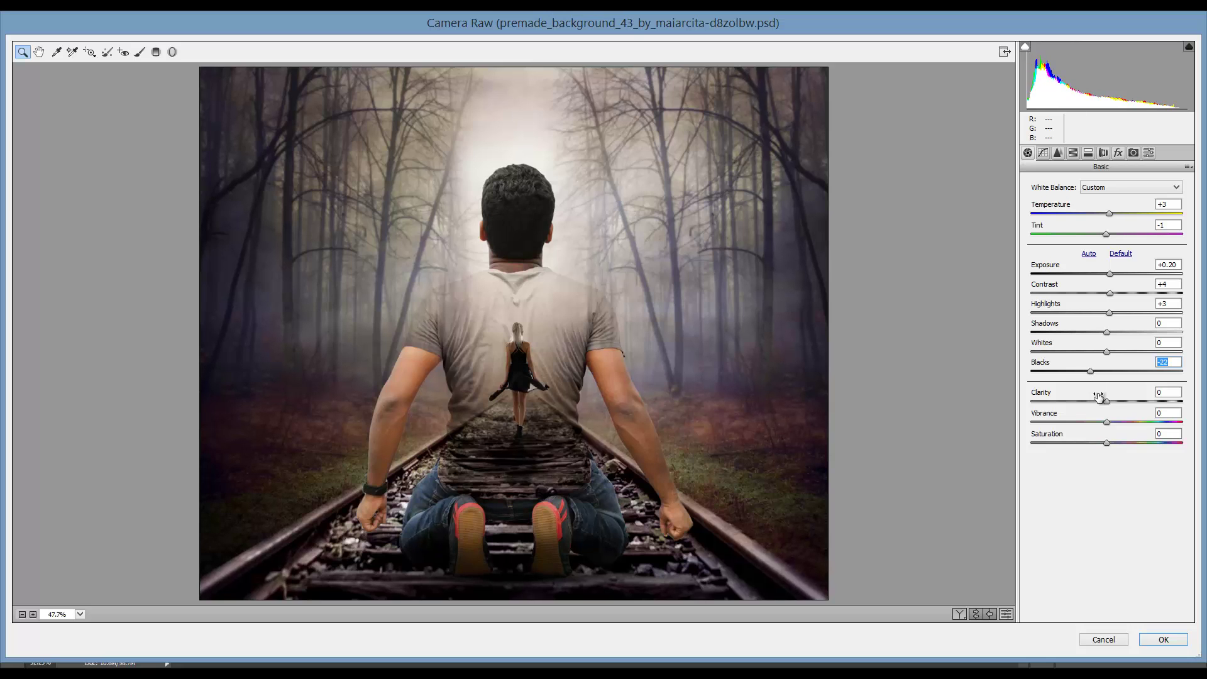
mouse_move(1106, 402)
mouse_down()
mouse_move(1123, 409)
mouse_move(1108, 402)
mouse_up()
drag(1110, 402, 1105, 401)
Draw a graduated filter (Exposure -1.50, Clarity -88) darkening in from the left edge
click(155, 52)
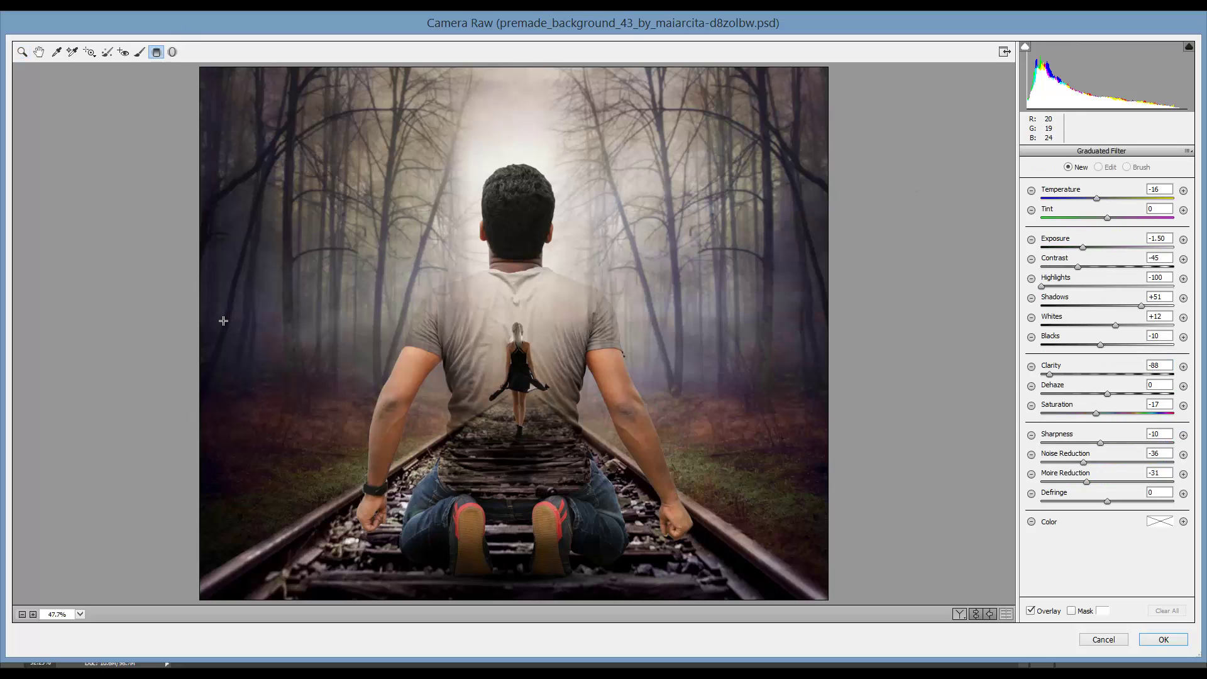
mouse_move(201, 331)
mouse_down()
mouse_move(391, 277)
mouse_move(519, 301)
mouse_move(492, 306)
mouse_up()
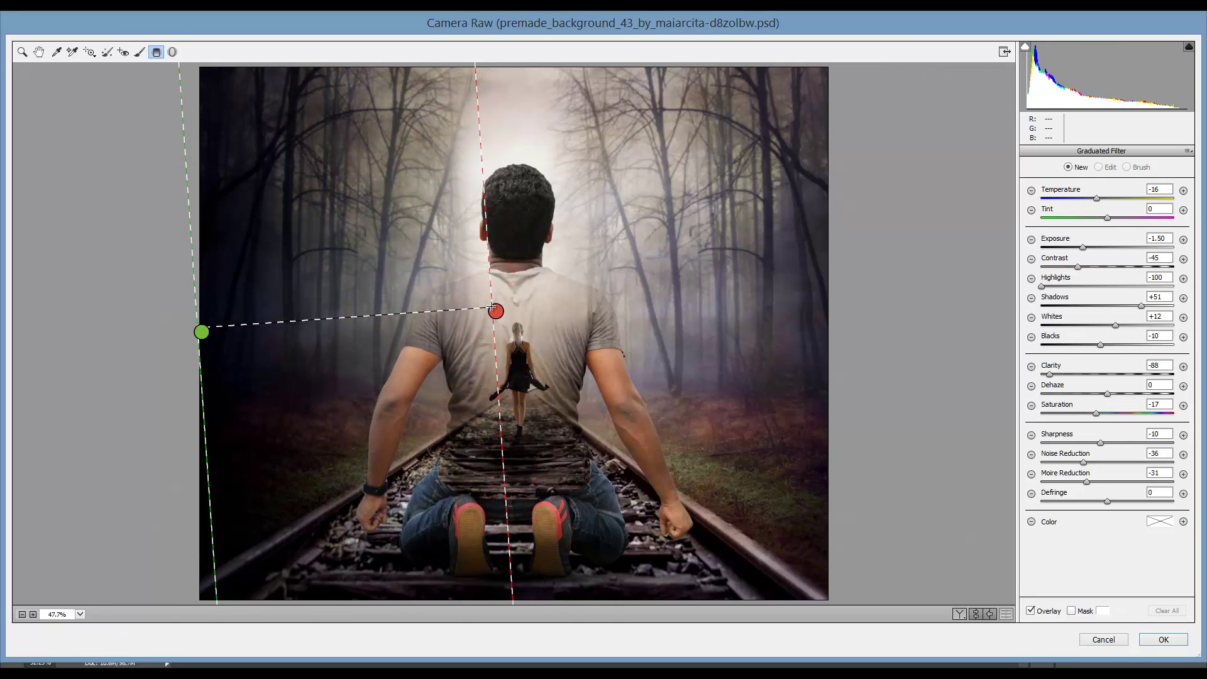
mouse_move(345, 319)
mouse_down()
mouse_move(405, 333)
mouse_move(389, 328)
mouse_up()
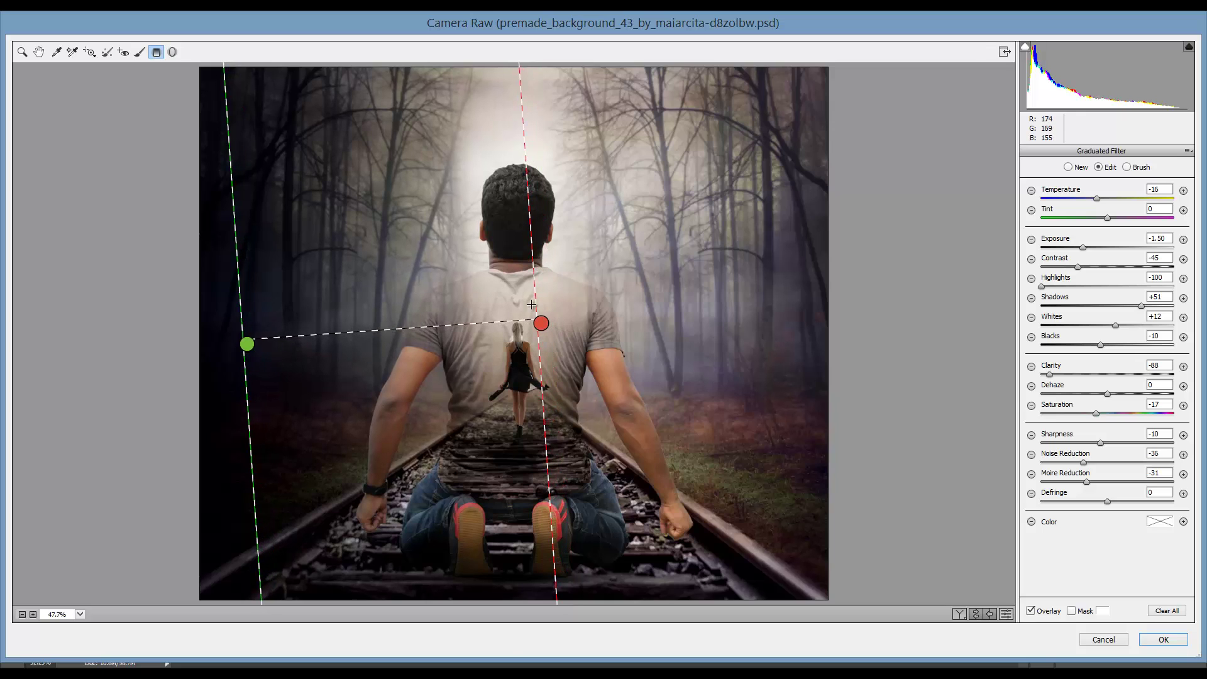
drag(525, 305, 457, 309)
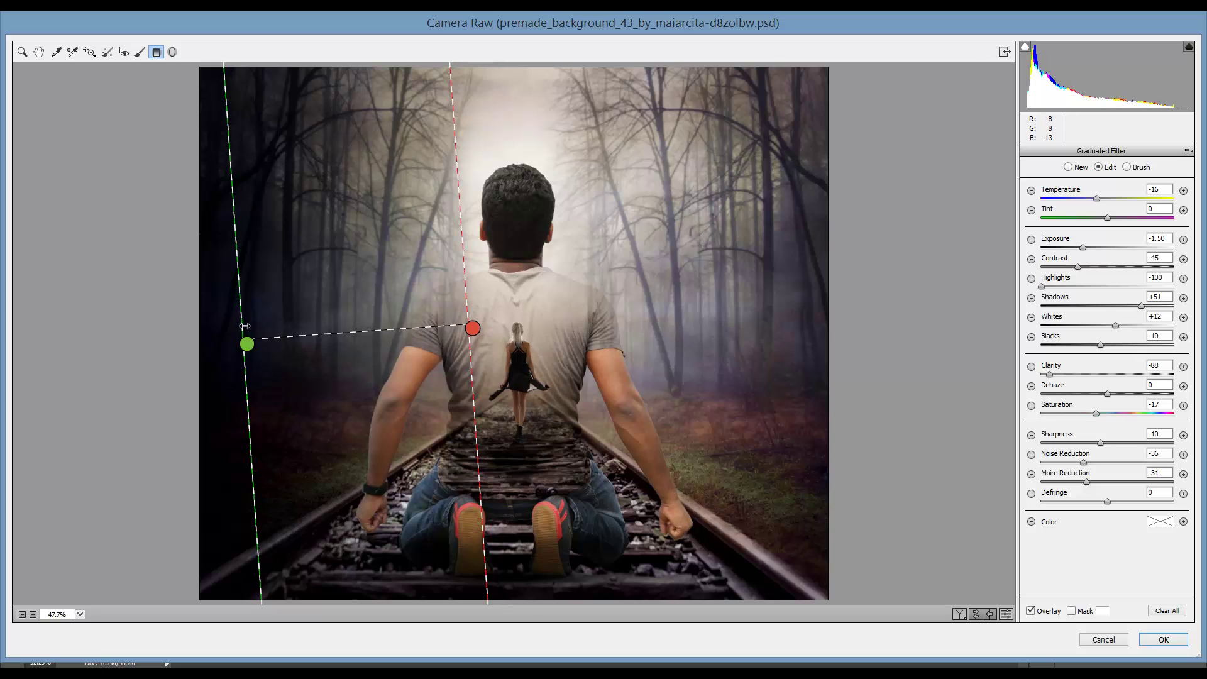
drag(245, 326, 180, 331)
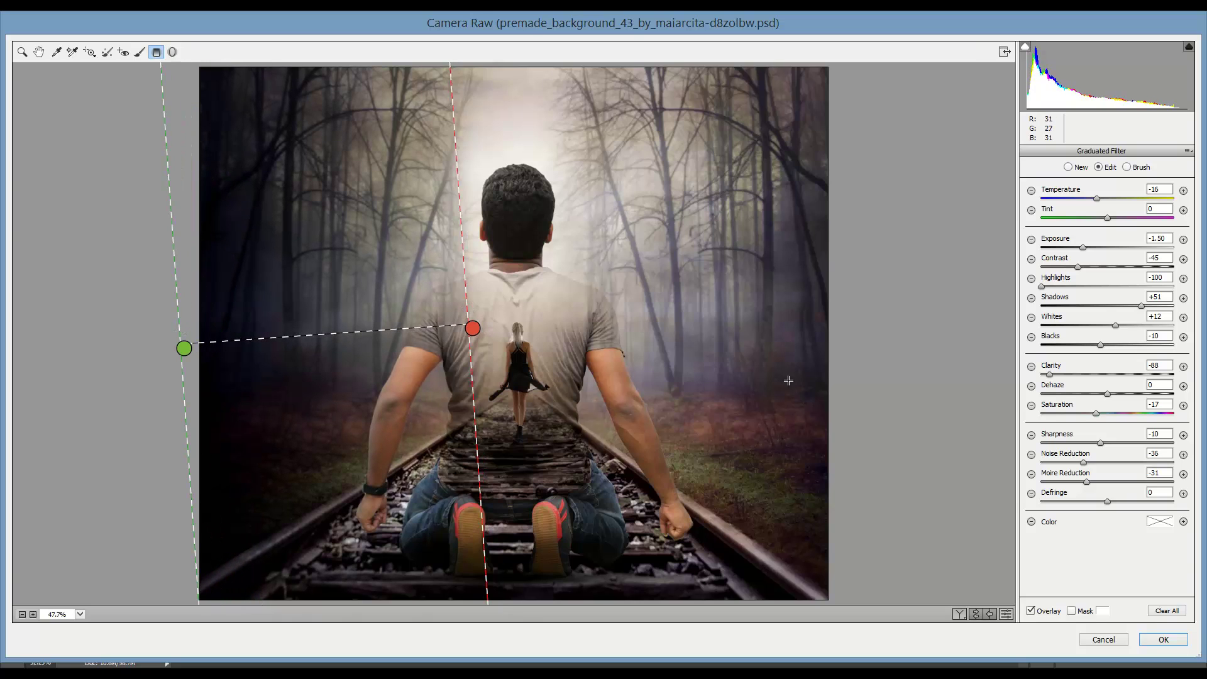
Add darkening graduated filters on the right side and along the bottom edge
mouse_move(760, 371)
mouse_down()
mouse_move(837, 443)
mouse_move(552, 345)
mouse_move(513, 346)
mouse_up()
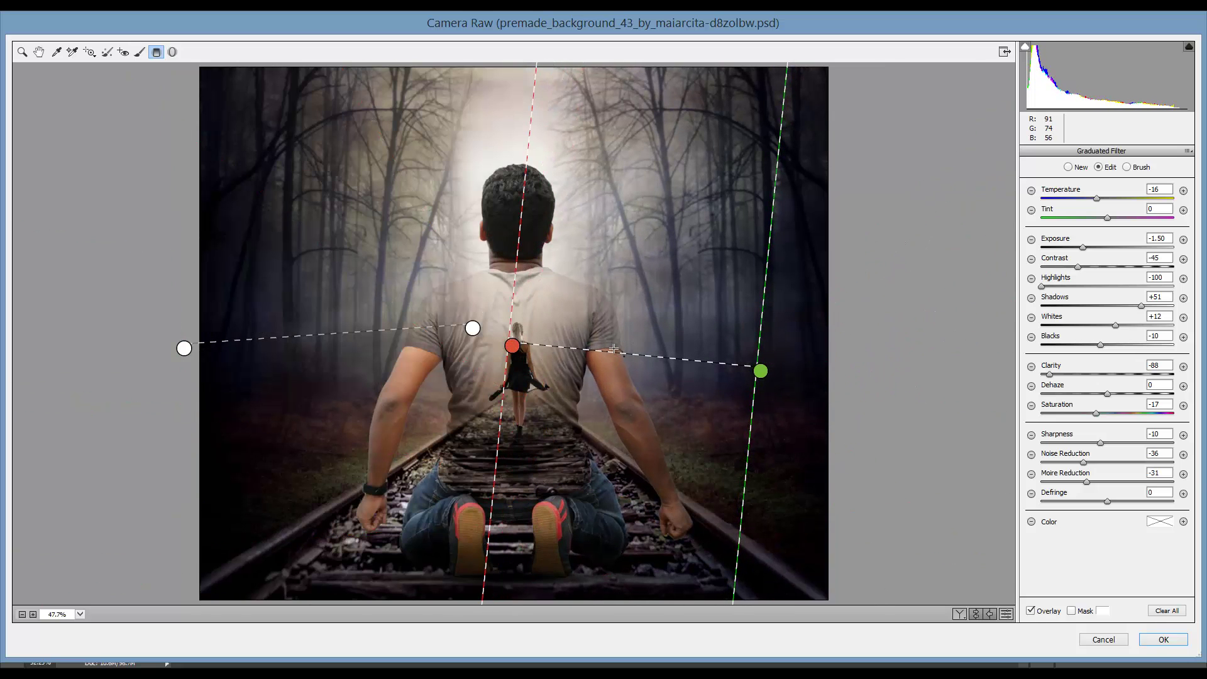
mouse_move(614, 351)
mouse_down()
mouse_move(665, 344)
mouse_move(635, 337)
mouse_move(649, 341)
mouse_up()
mouse_move(480, 530)
mouse_down()
mouse_move(525, 364)
mouse_move(489, 292)
mouse_up()
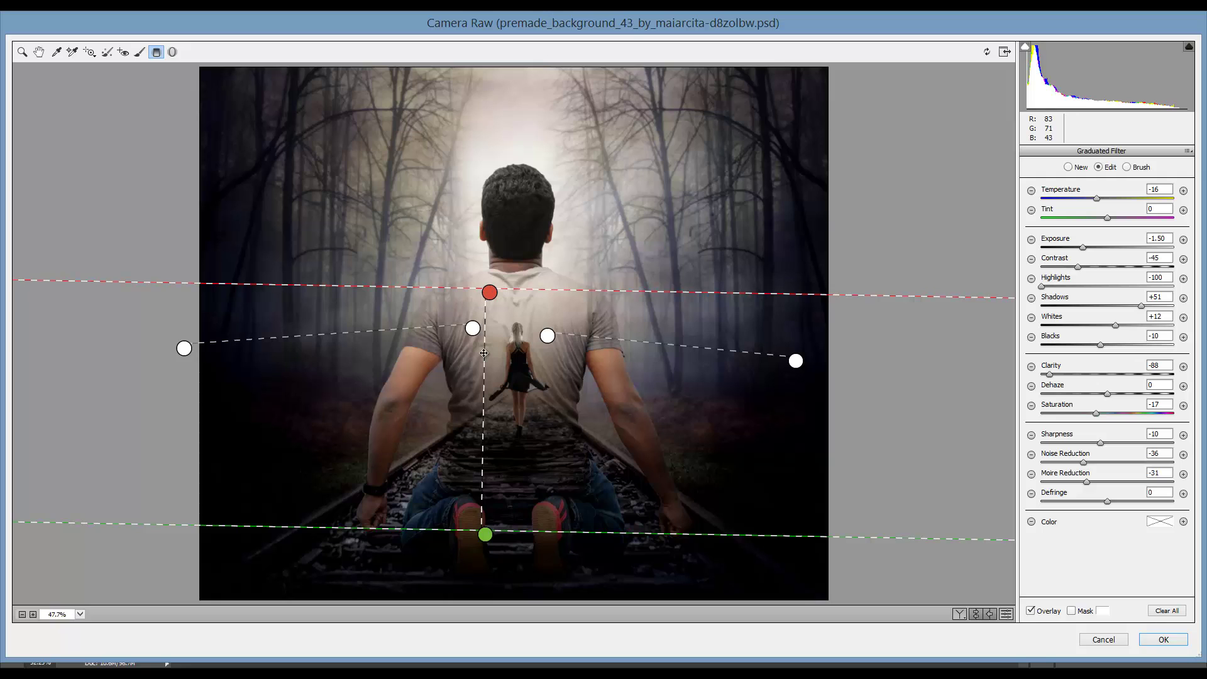
click(487, 386)
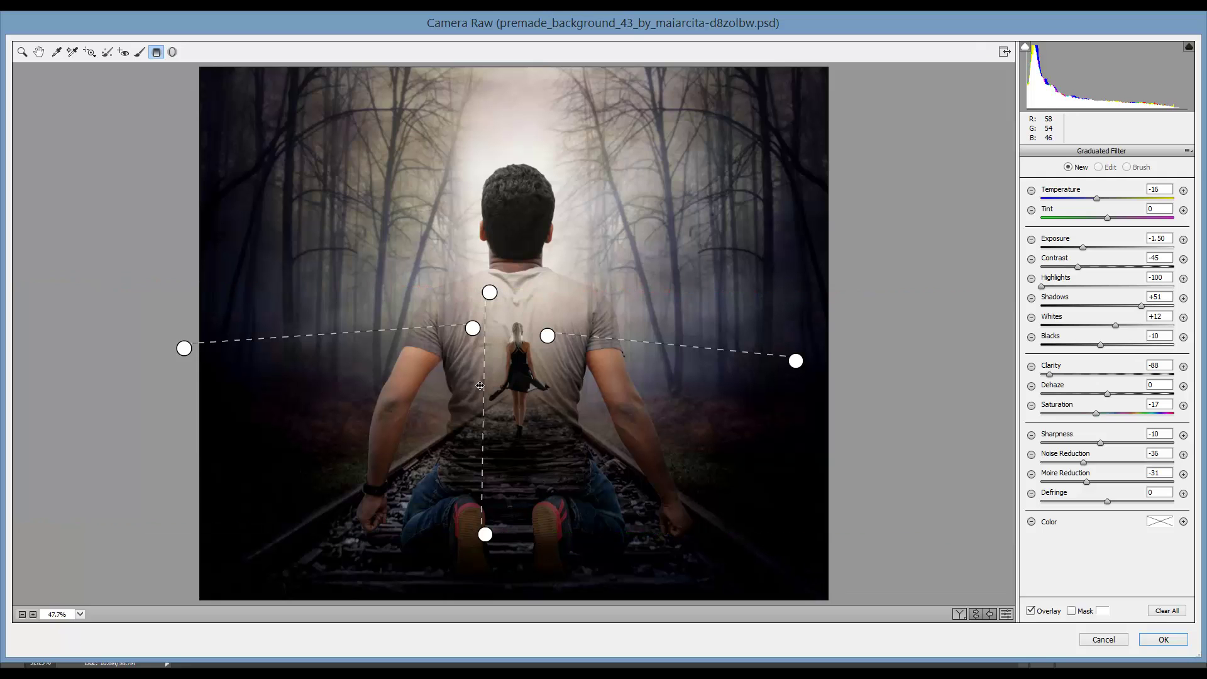
drag(482, 386, 511, 465)
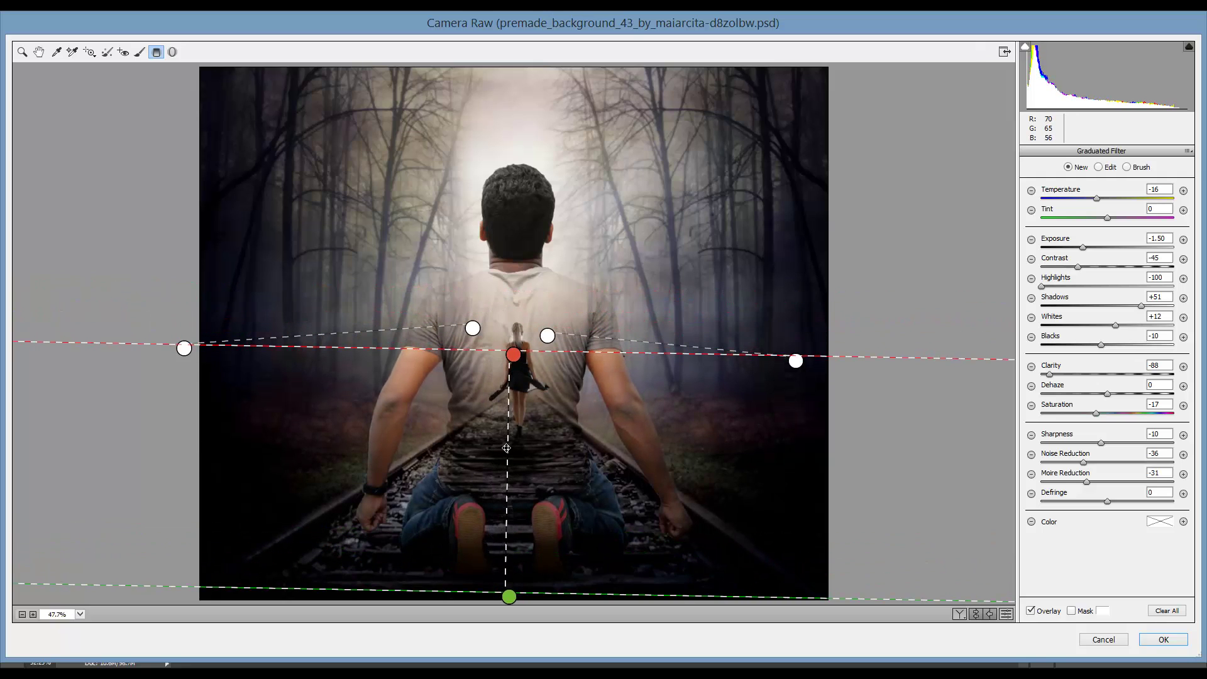
drag(511, 465, 511, 463)
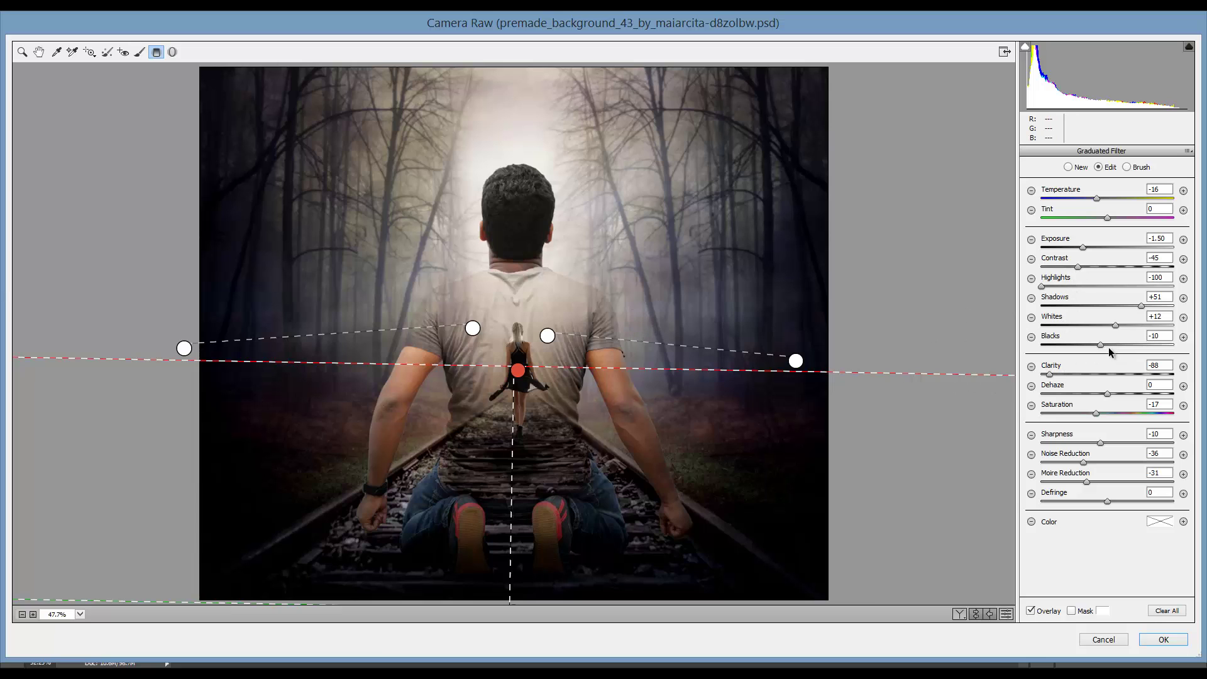
Set graduated filter Blacks to +5, then curve blacks 14, whites 242, midpoint near 125/122
mouse_move(1100, 346)
mouse_down()
mouse_move(1120, 346)
mouse_move(1110, 346)
mouse_up()
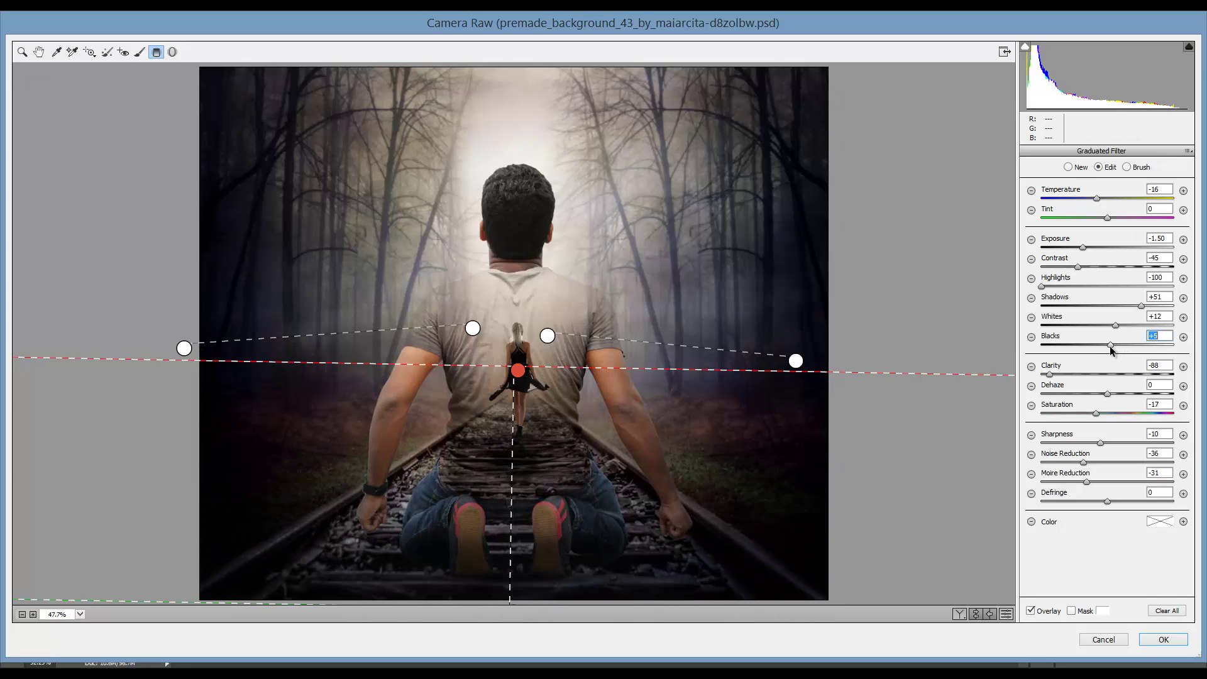
click(22, 53)
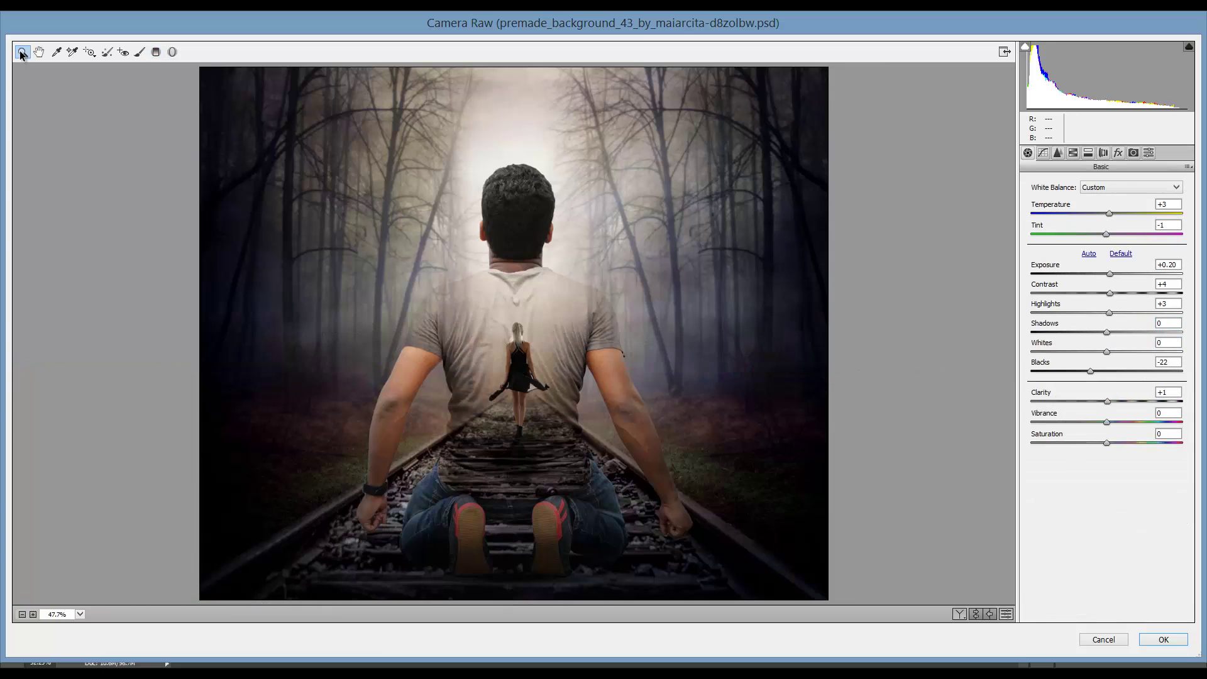
click(1043, 153)
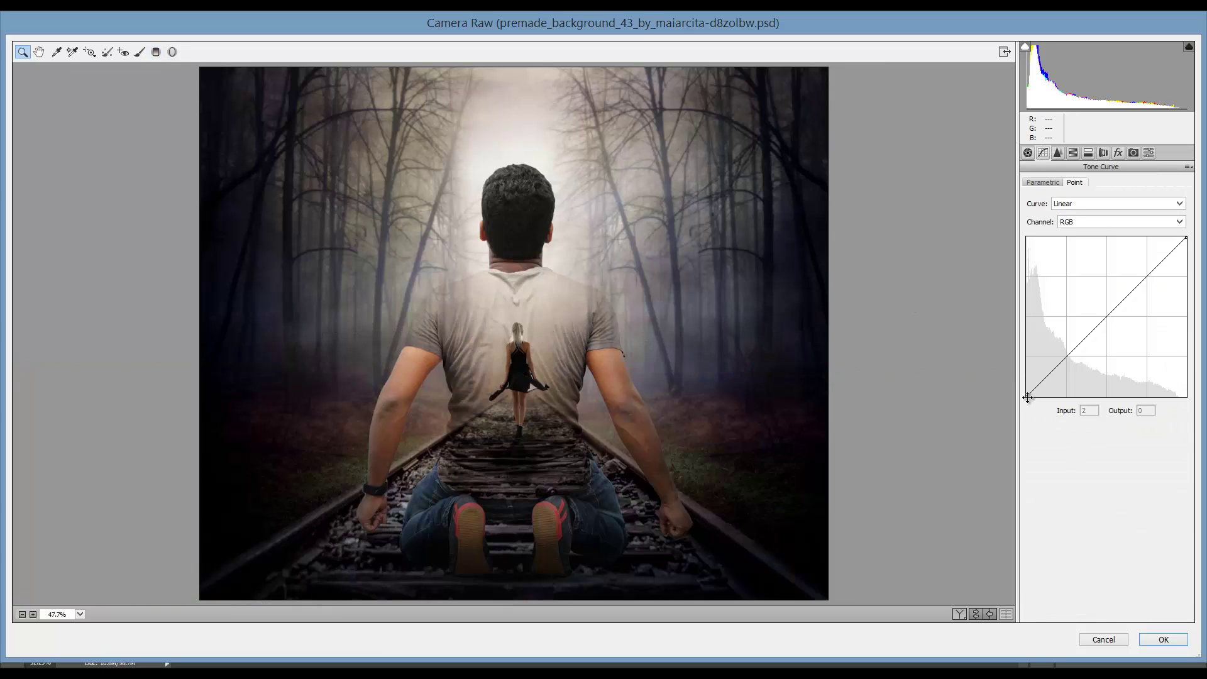
drag(1028, 397, 1020, 387)
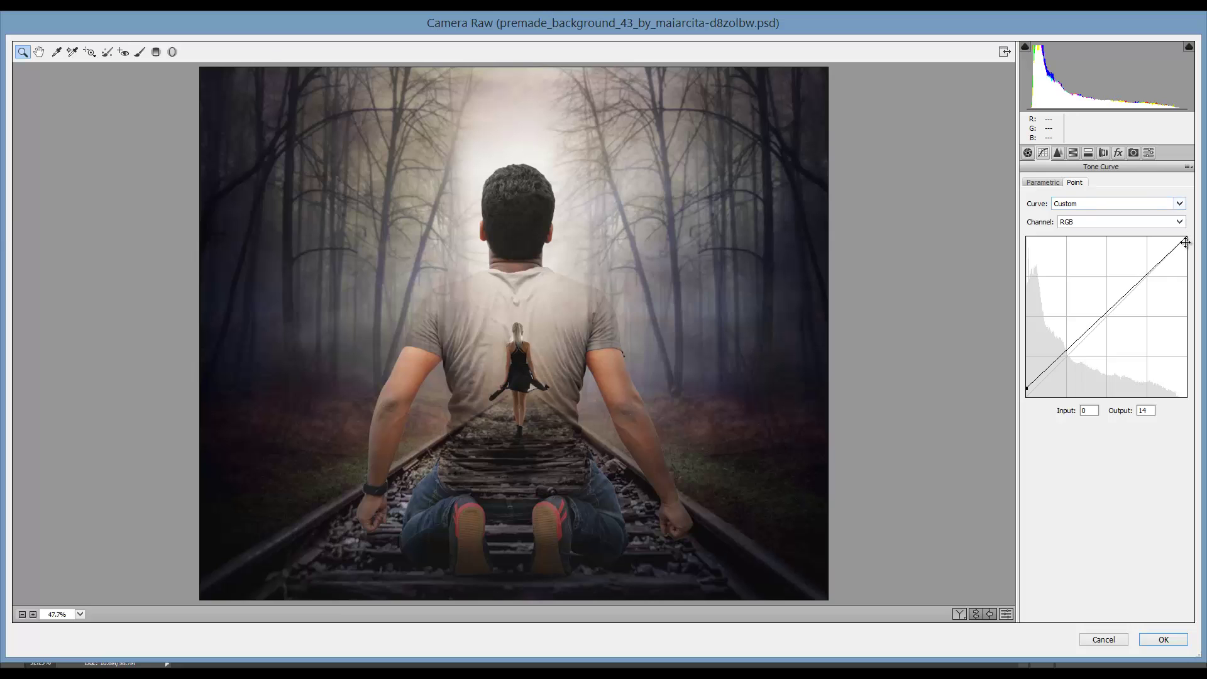
drag(1187, 239, 1193, 245)
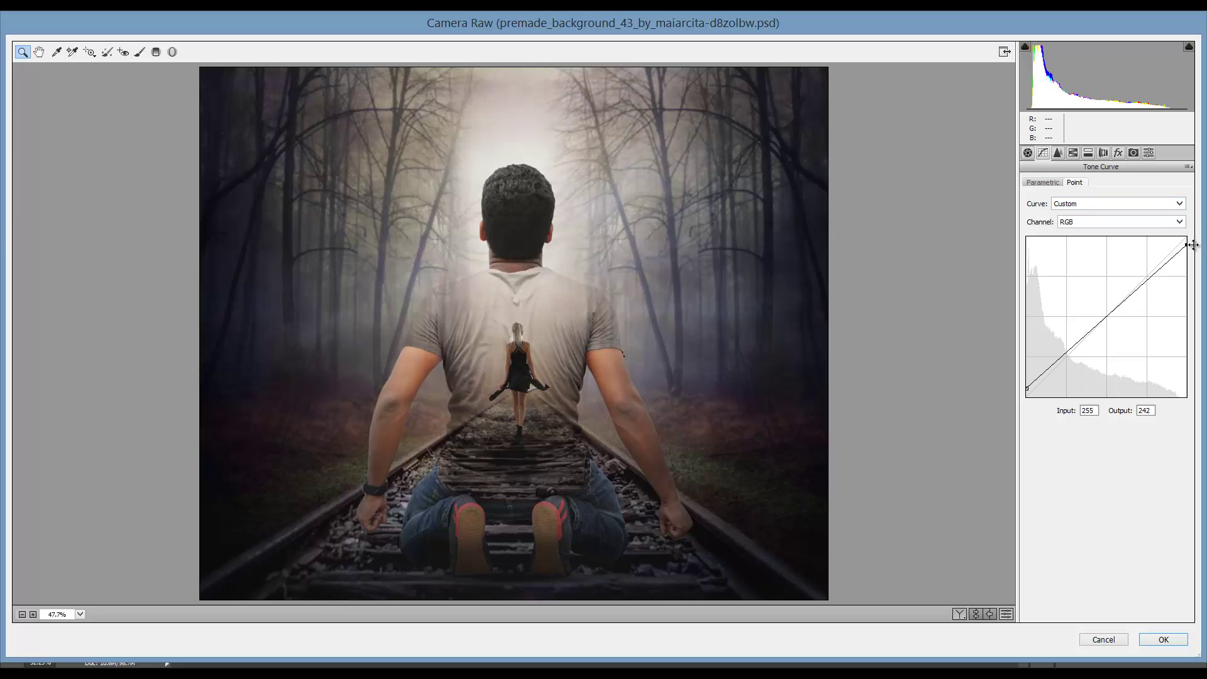
drag(1110, 321, 1105, 320)
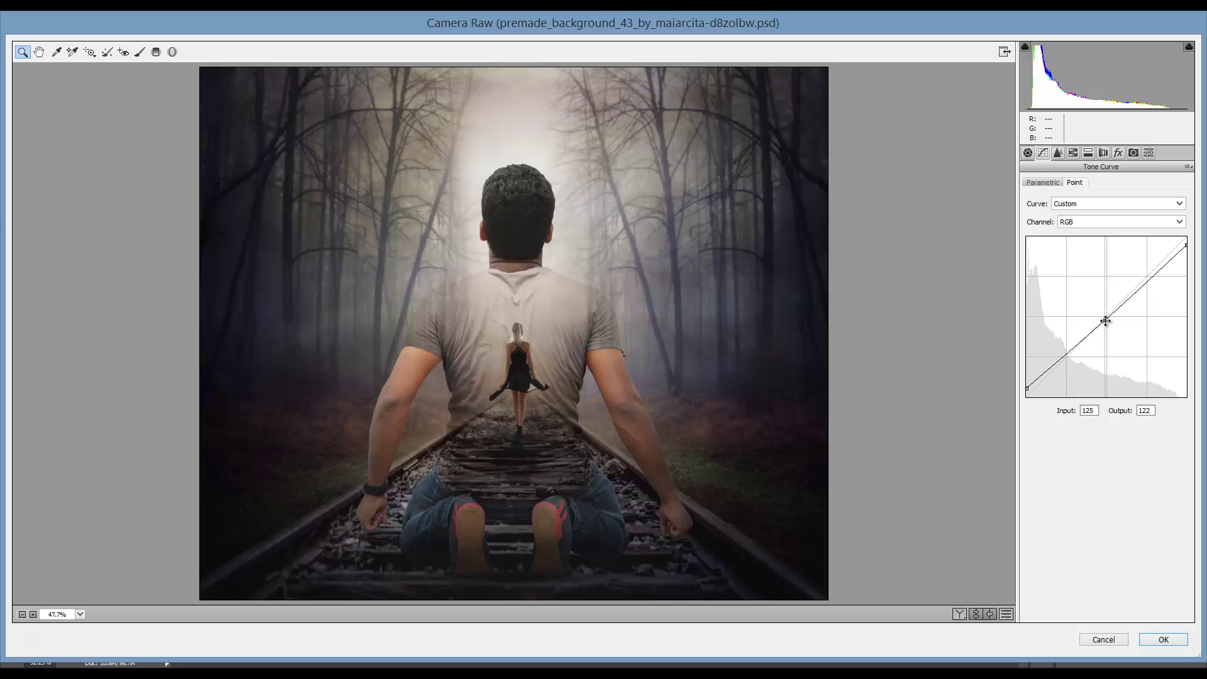
Set Temperature +5, Blacks +10 and Clarity +23, then apply Camera Raw to Layer 7
click(1028, 153)
drag(1110, 214, 1110, 214)
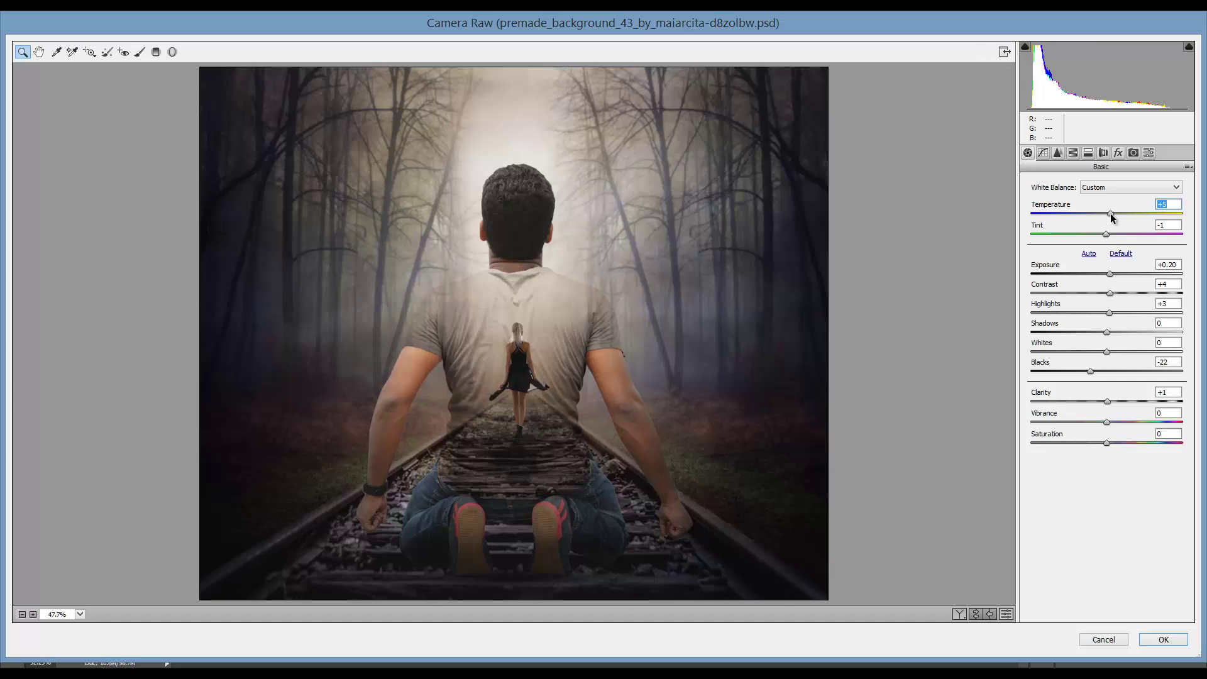
drag(1090, 370, 1119, 382)
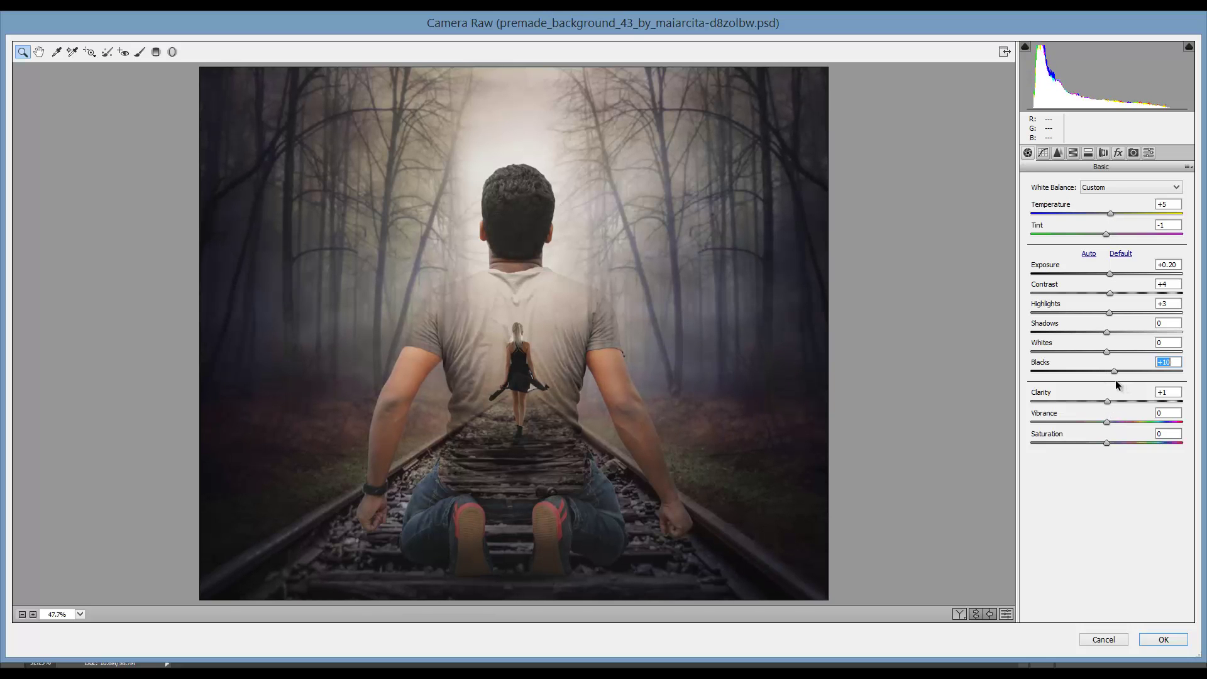
drag(1108, 401, 1124, 407)
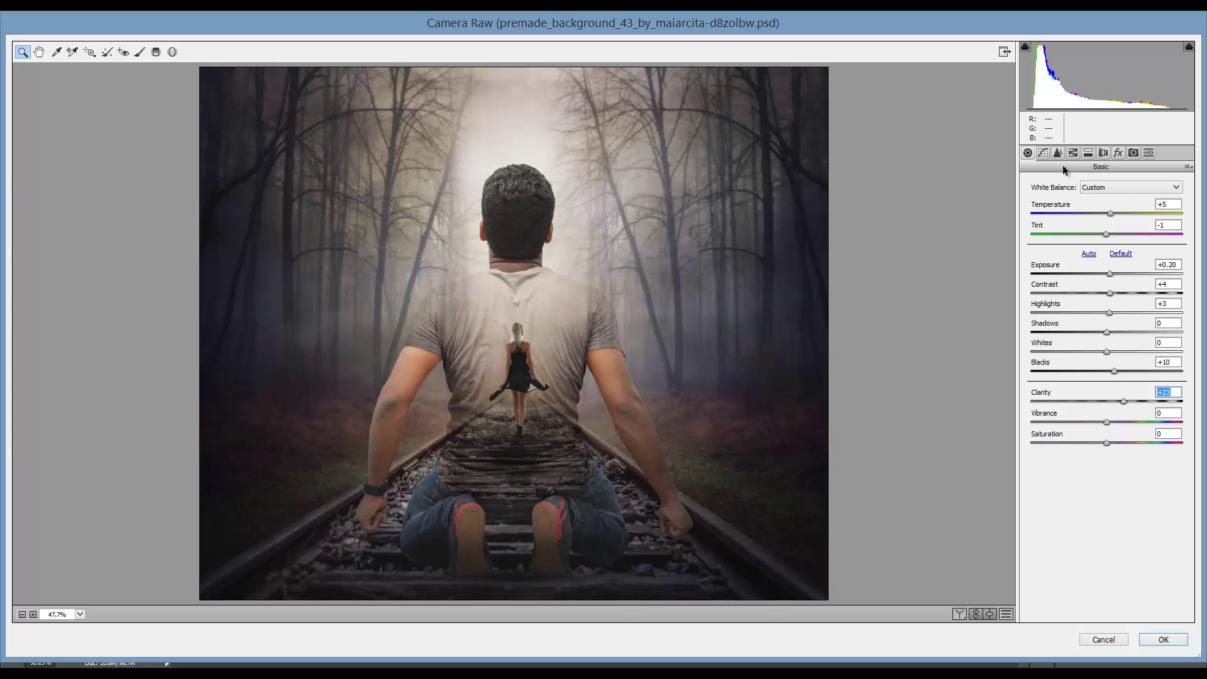
click(1158, 640)
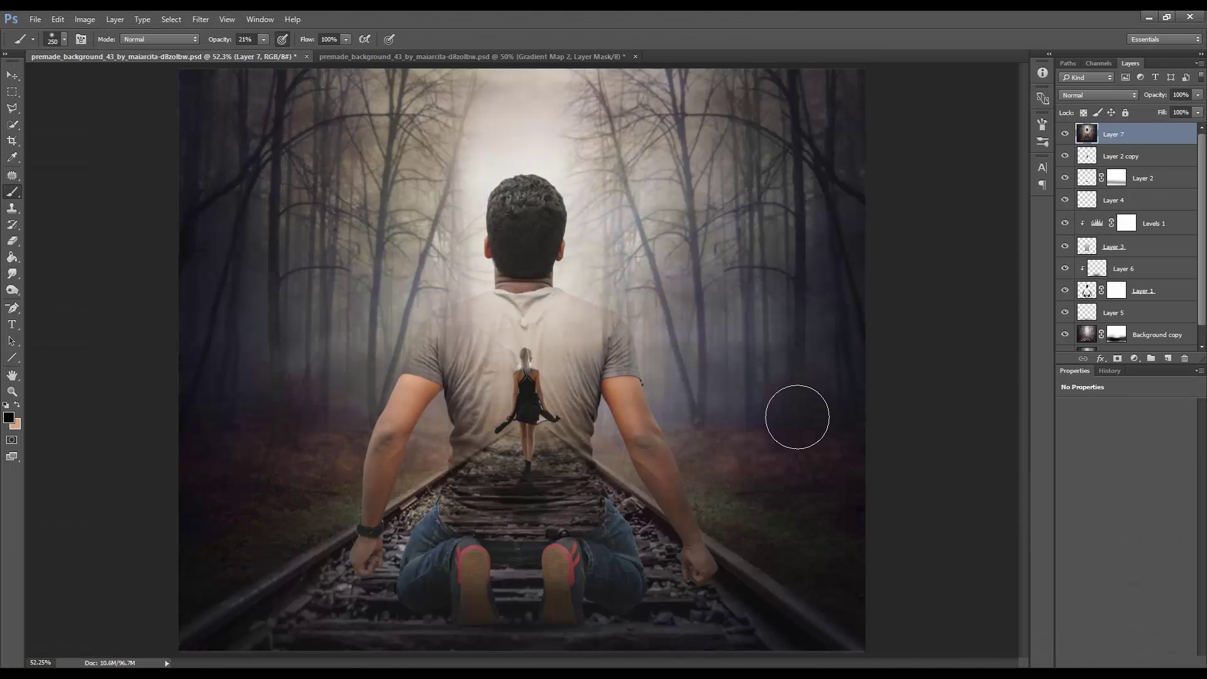
Add a Gradient Map layer using the Blue-Violet, Yellow-Orange preset from Color Harmonies 1
click(1066, 134)
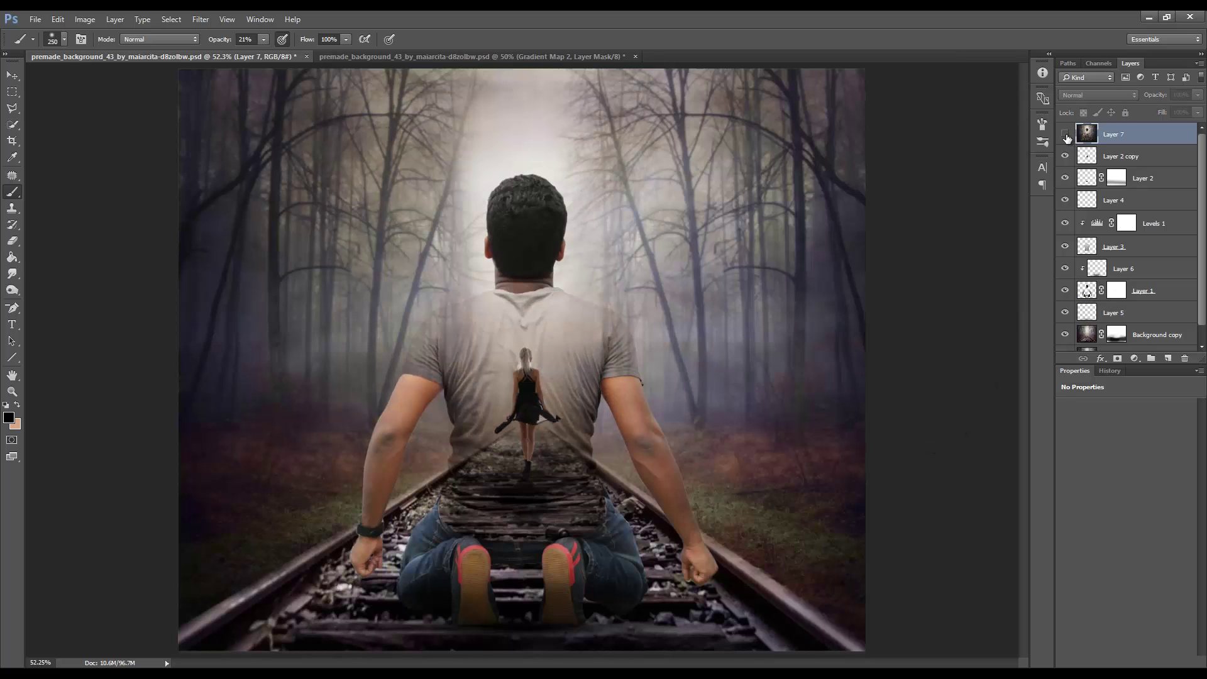
click(1066, 134)
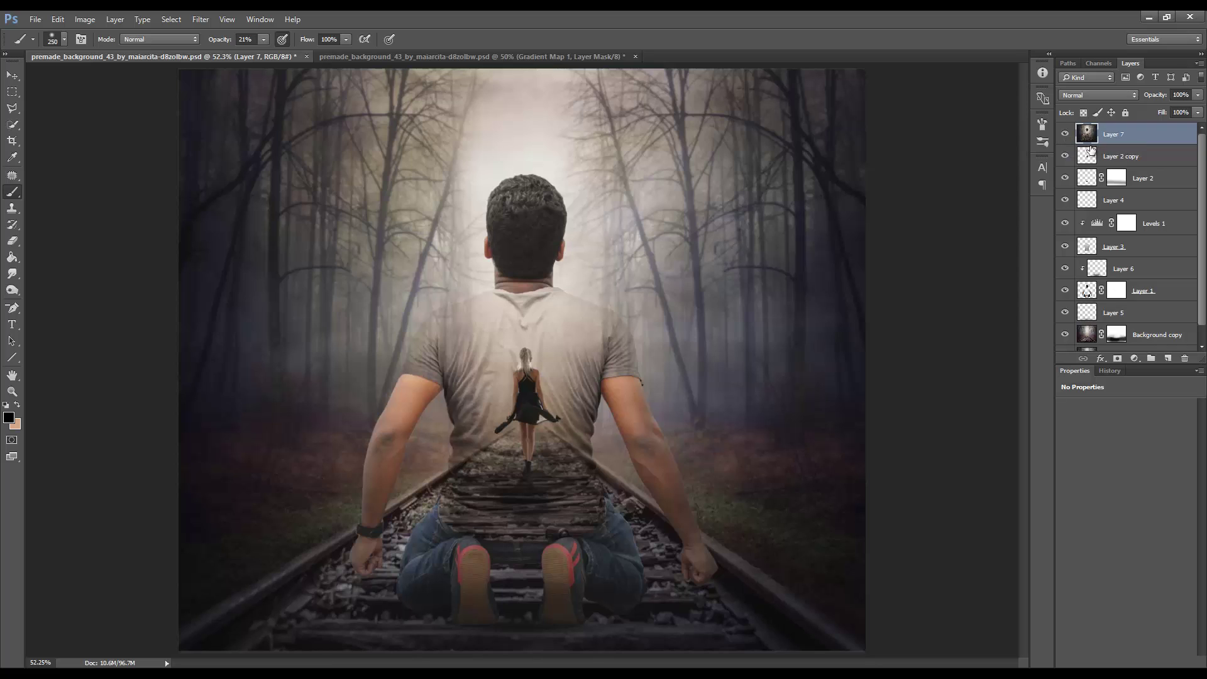
click(1135, 359)
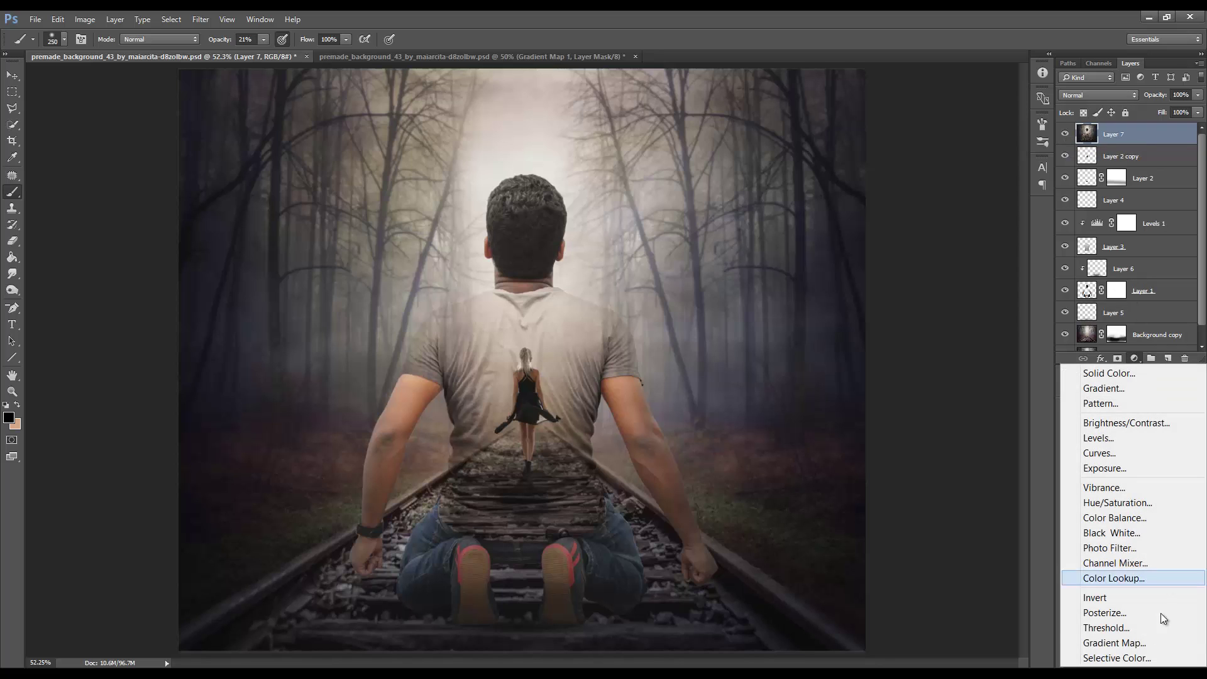
click(1138, 645)
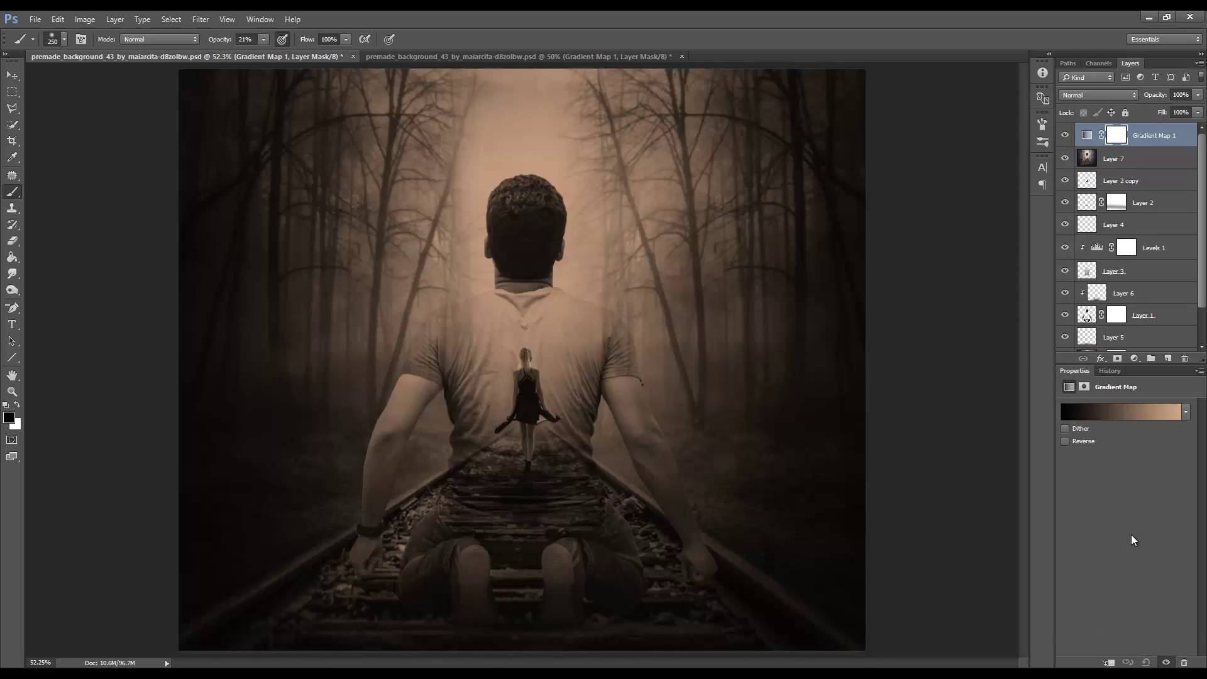
click(1126, 413)
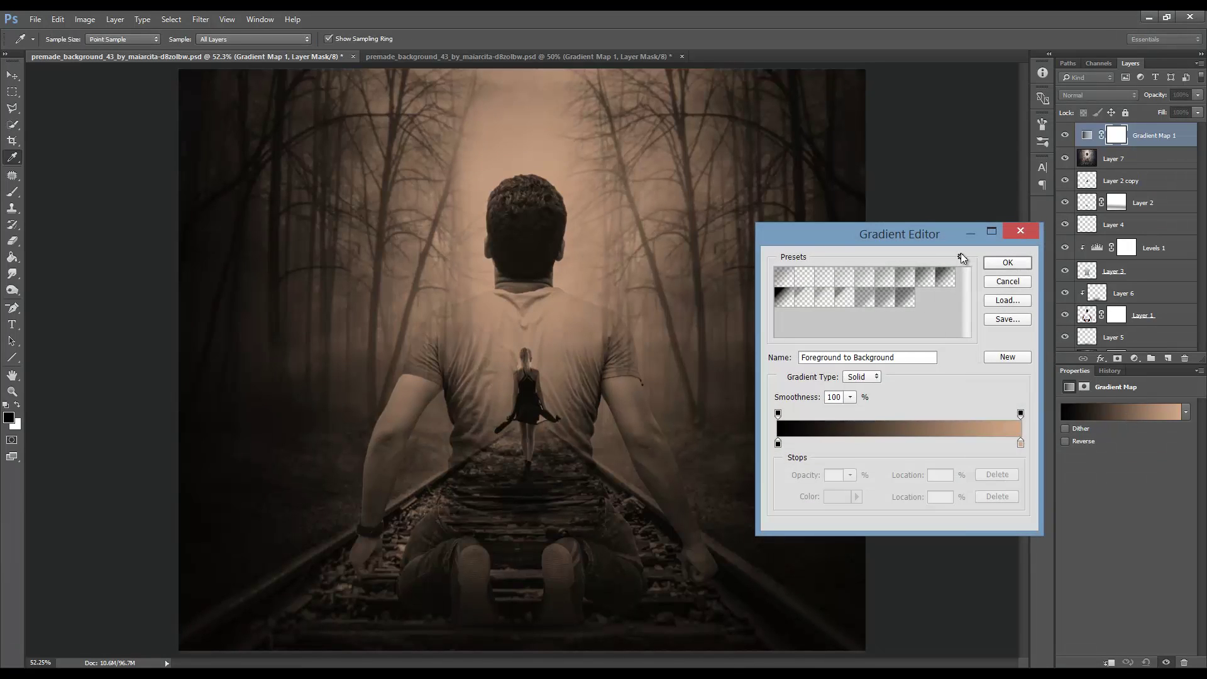
click(961, 253)
click(1031, 392)
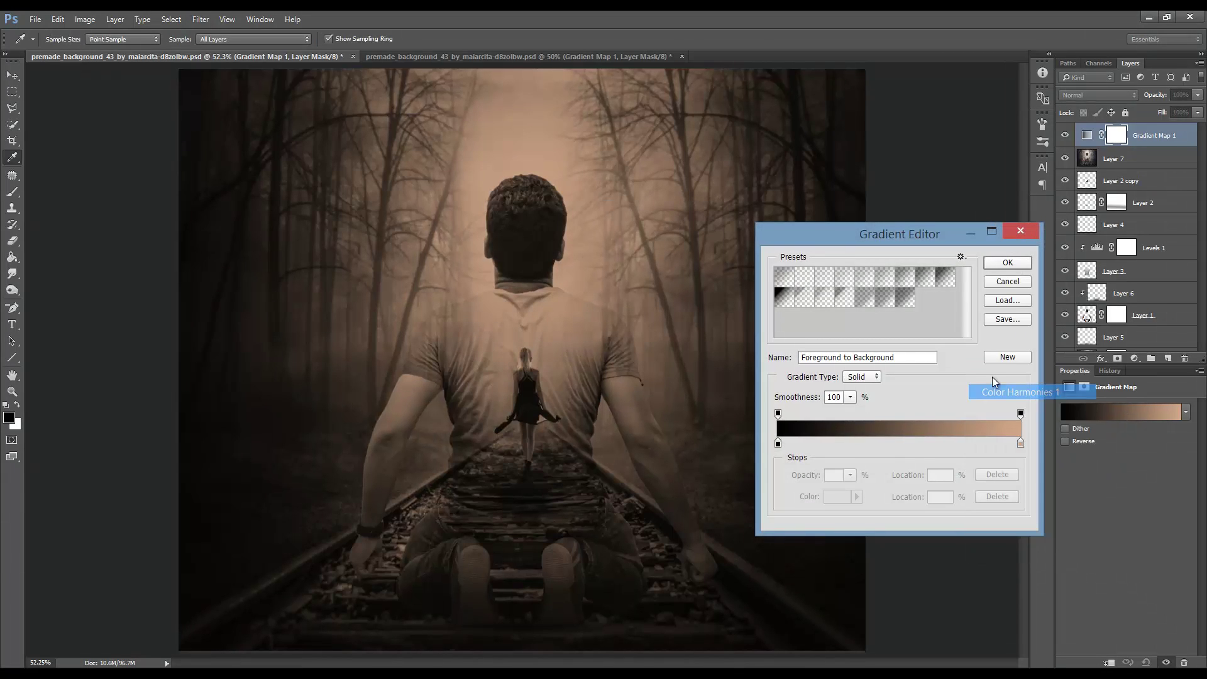
click(539, 267)
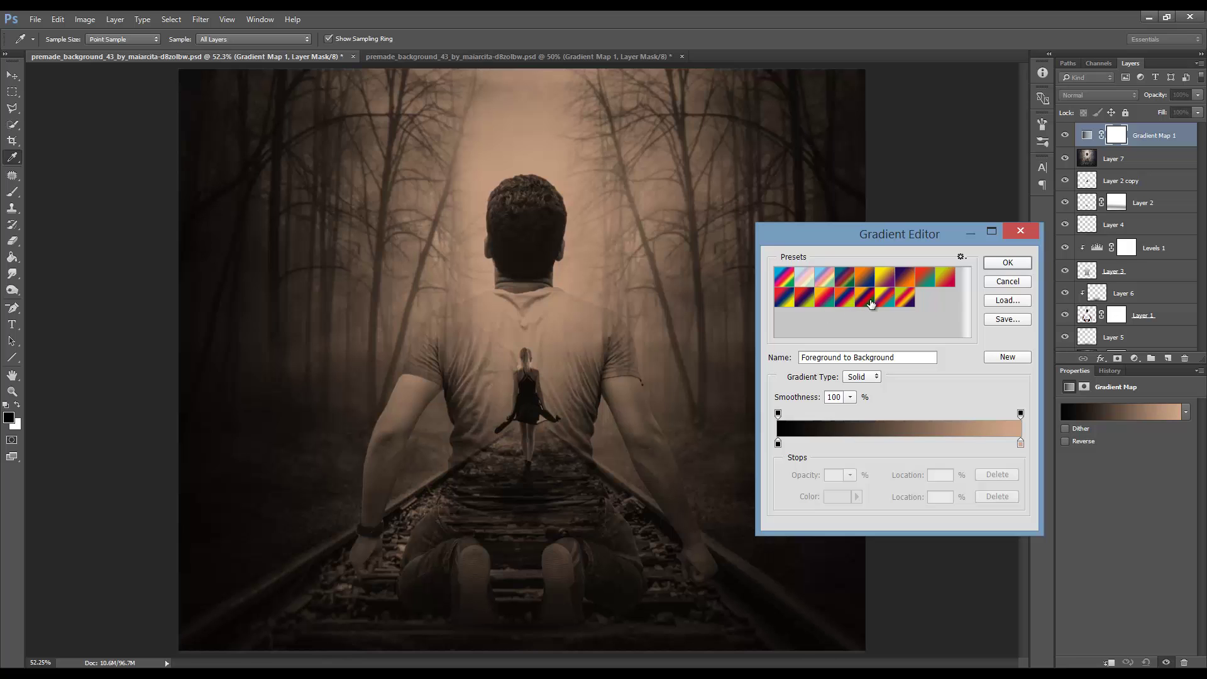
click(904, 283)
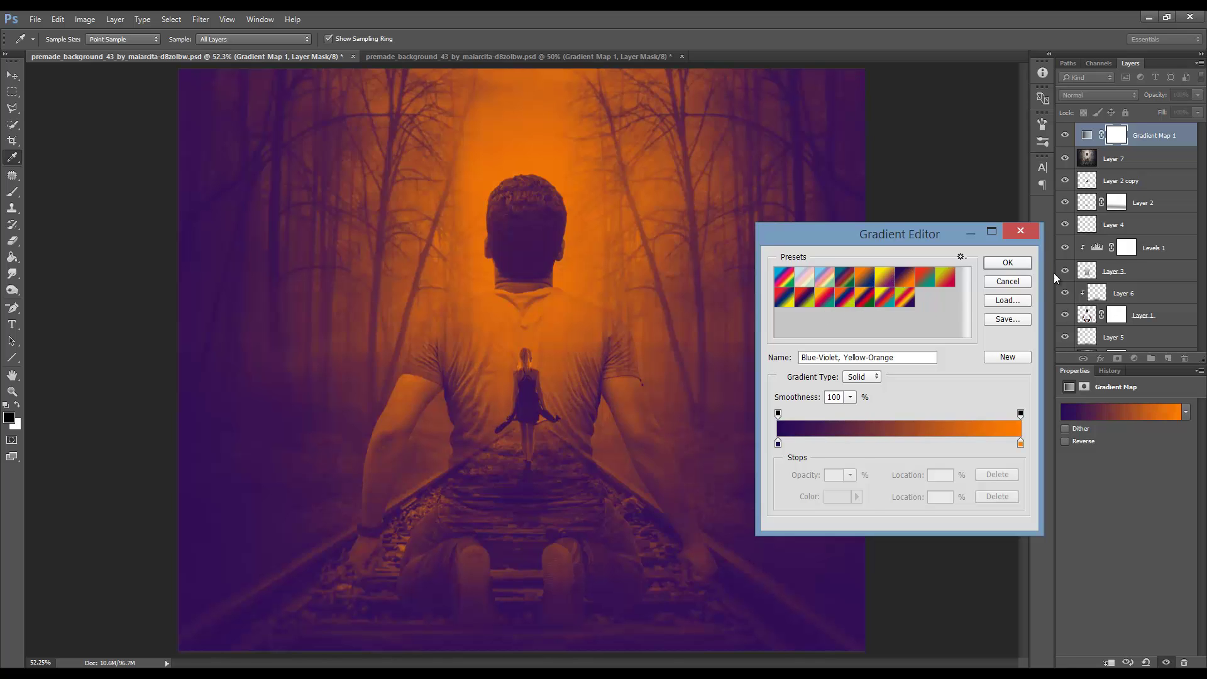
click(1021, 262)
Blend the gradient map in Overlay mode at 24% opacity
key(b)
click(1097, 93)
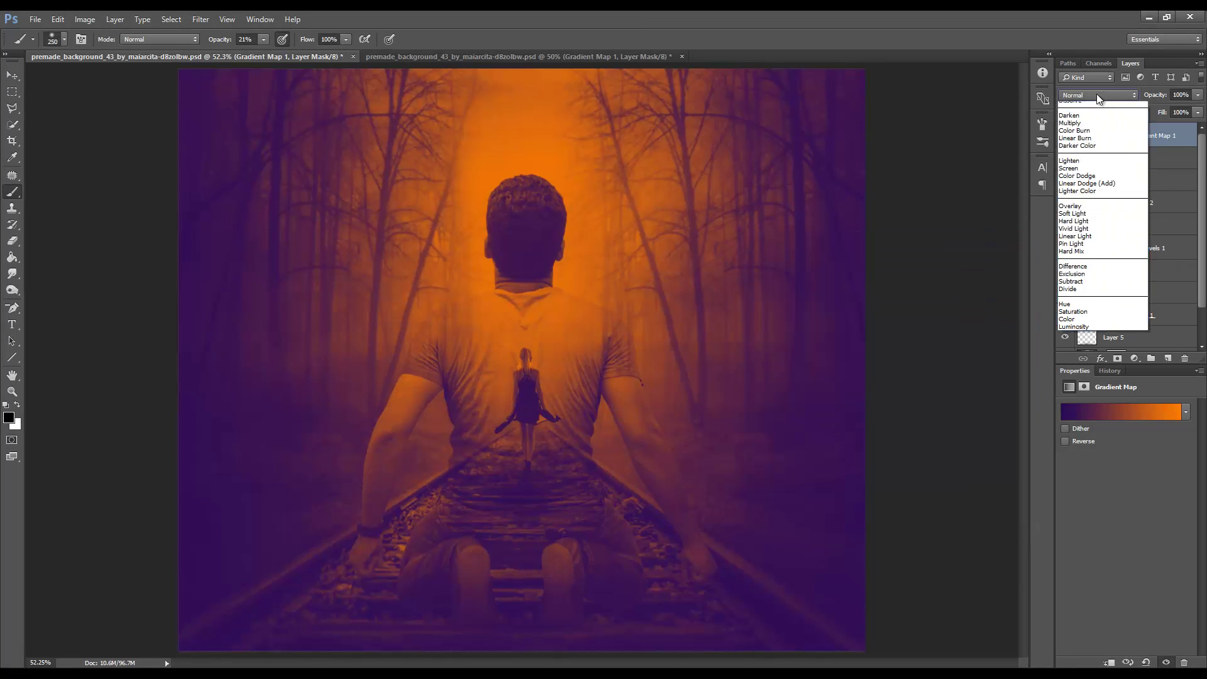
click(1091, 228)
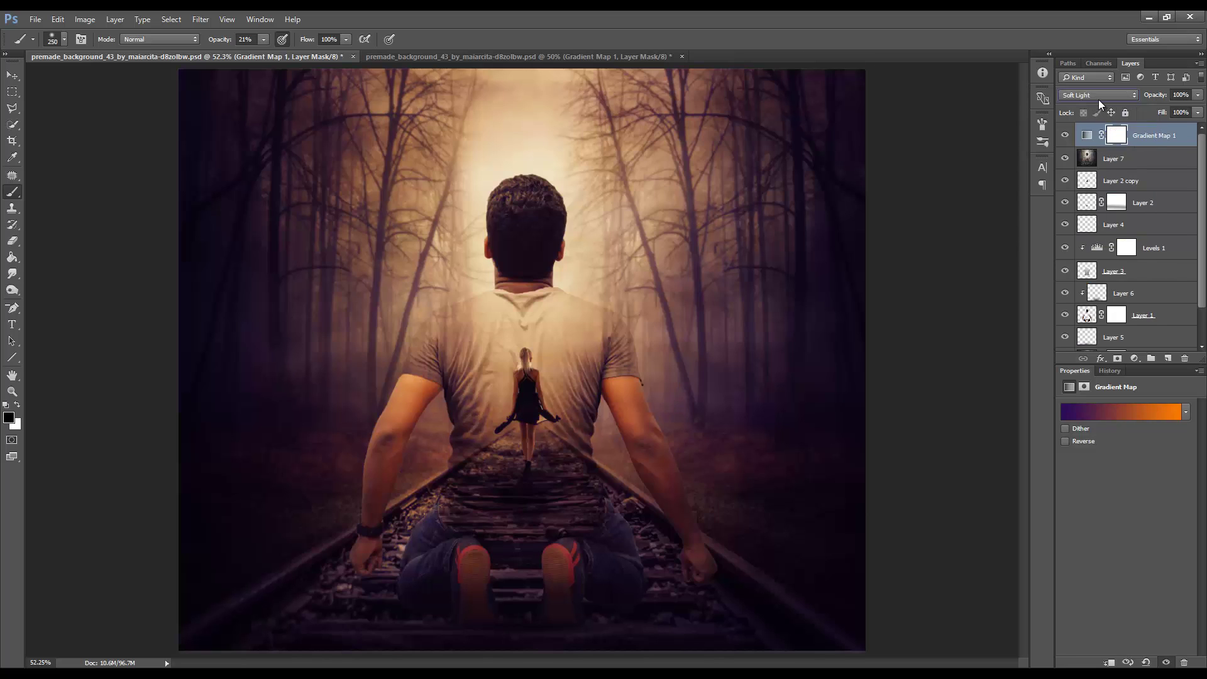
click(1099, 98)
click(1104, 220)
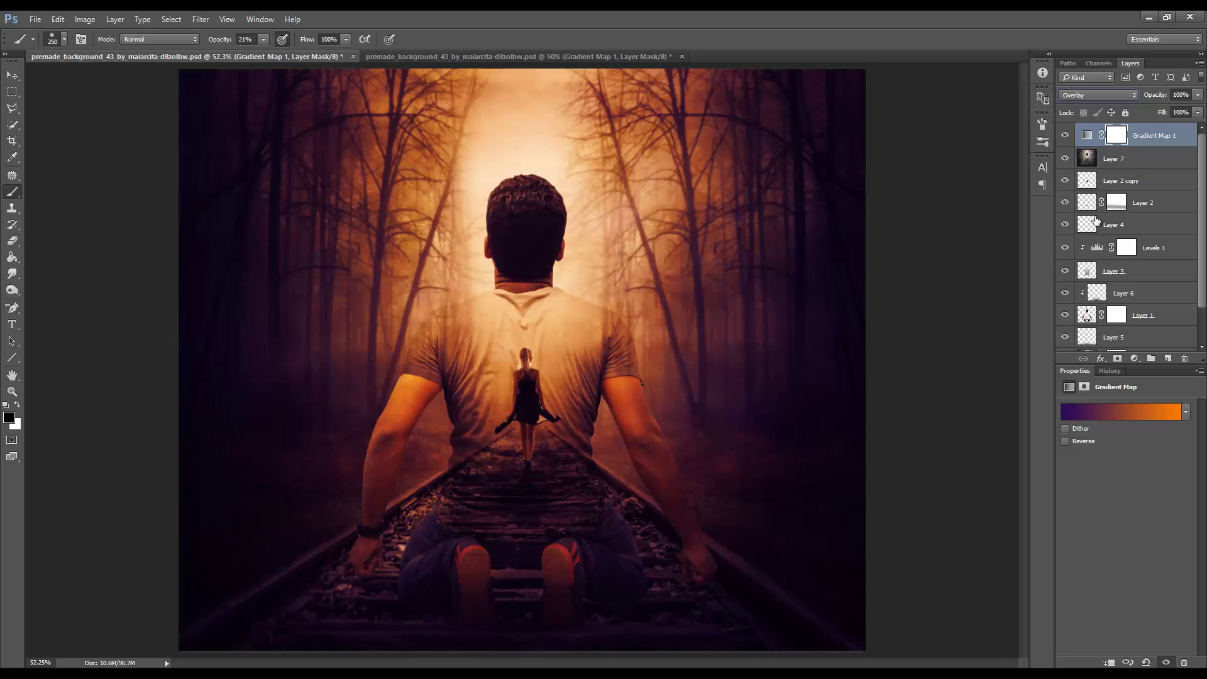
drag(1163, 97, 1121, 98)
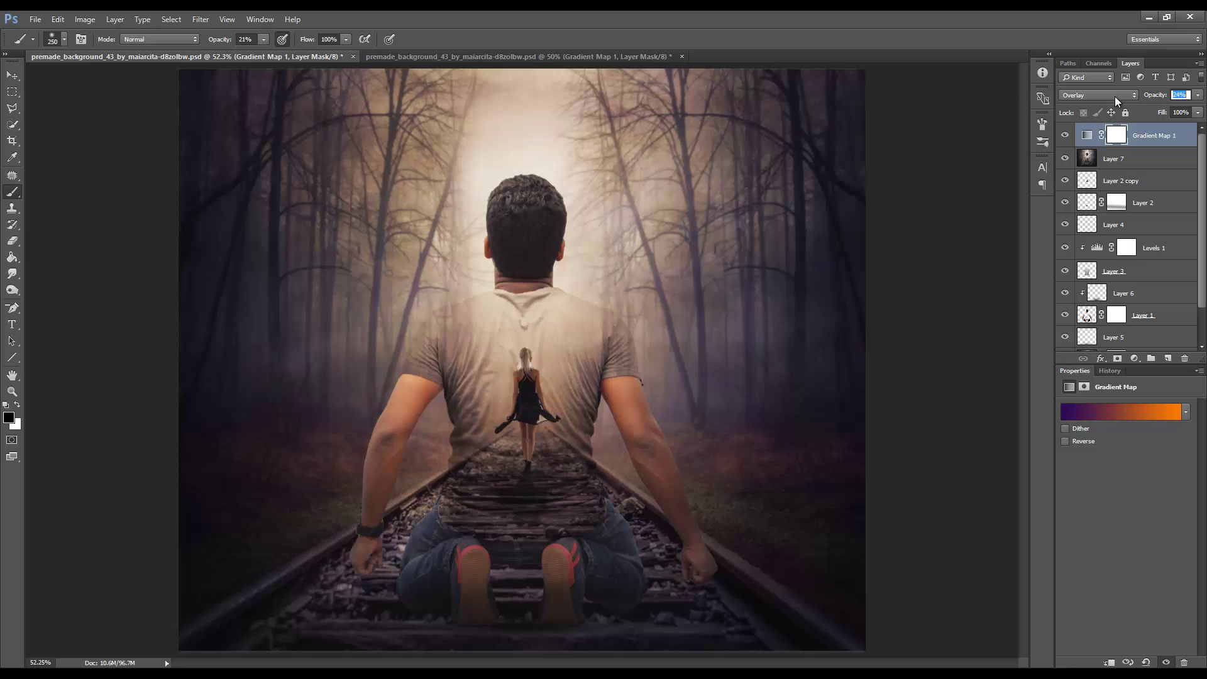
click(1065, 136)
Add a second Gradient Map running from #5e4d47 dark brown to #fcfaf8 near-white
click(1128, 359)
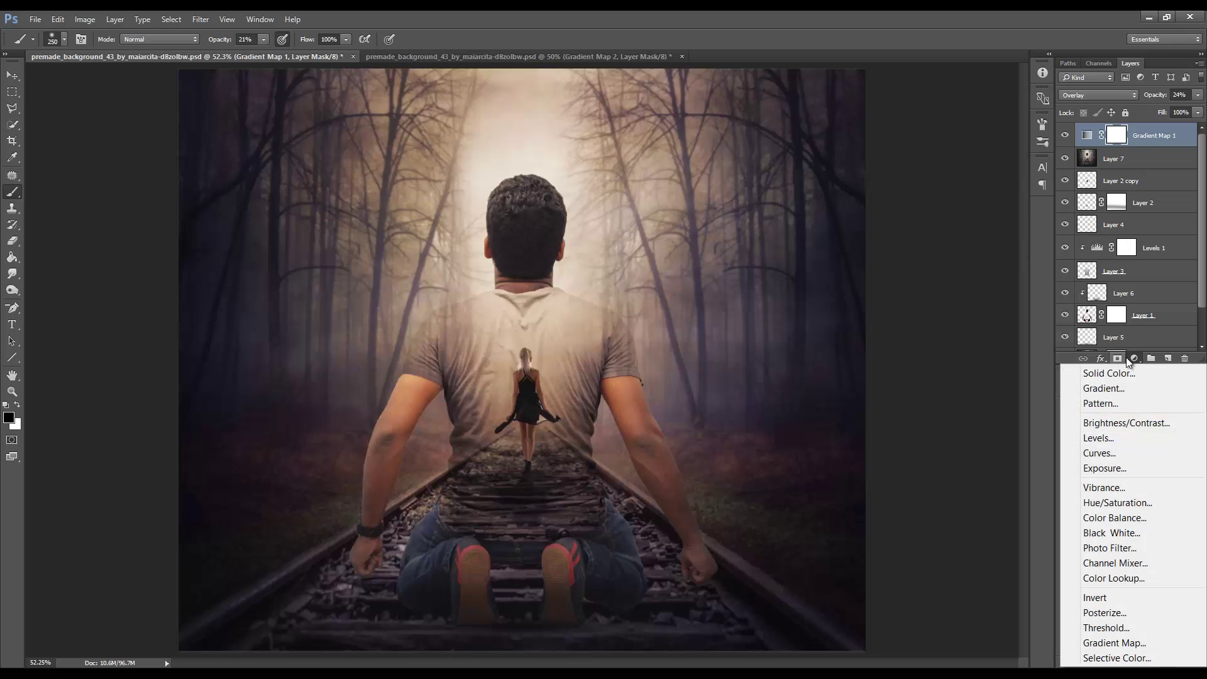
click(1119, 642)
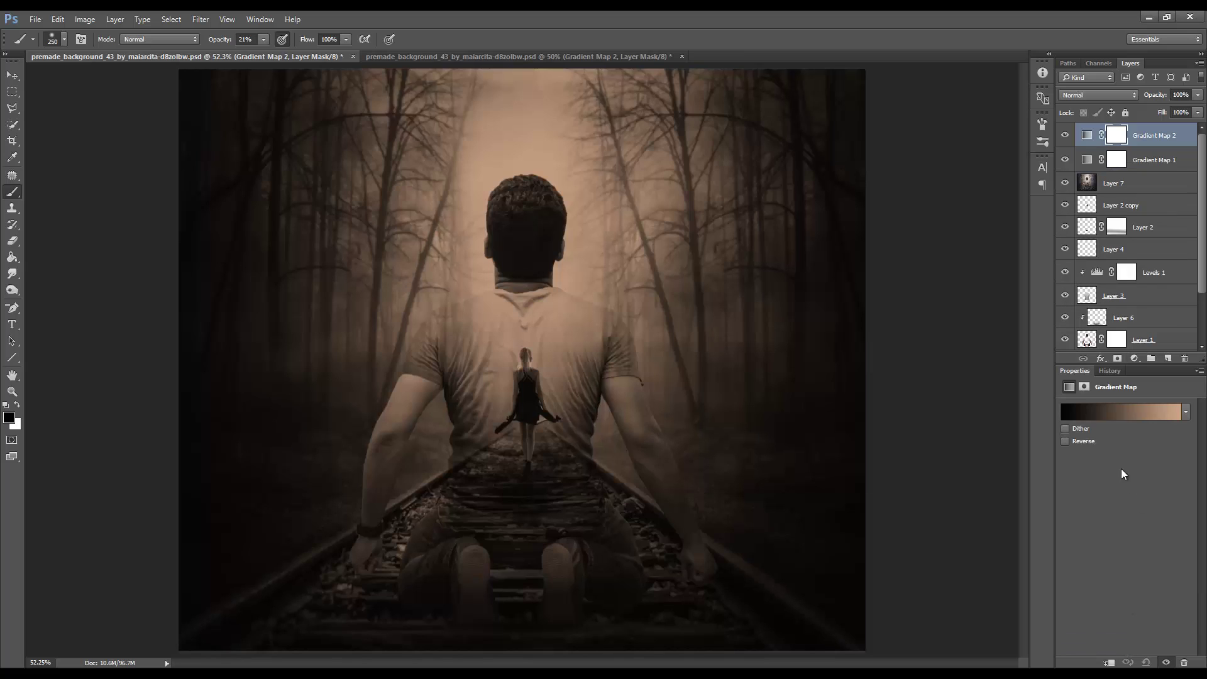
click(1121, 412)
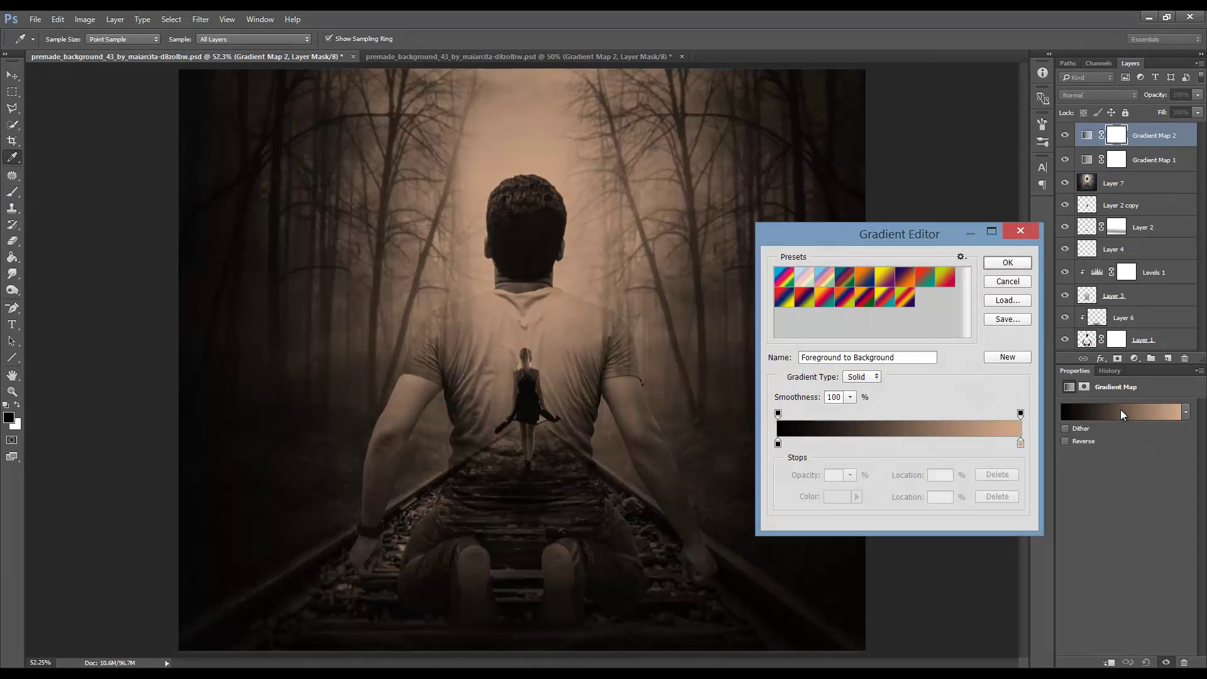
double_click(778, 444)
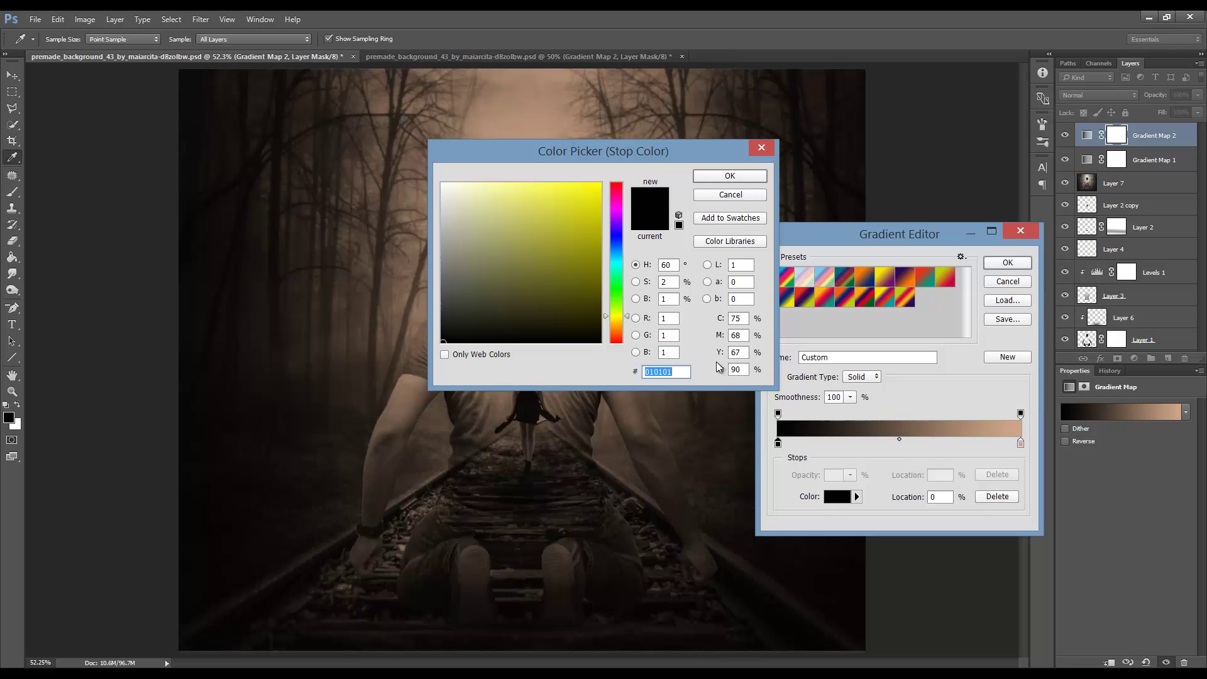
text(5e4d47)
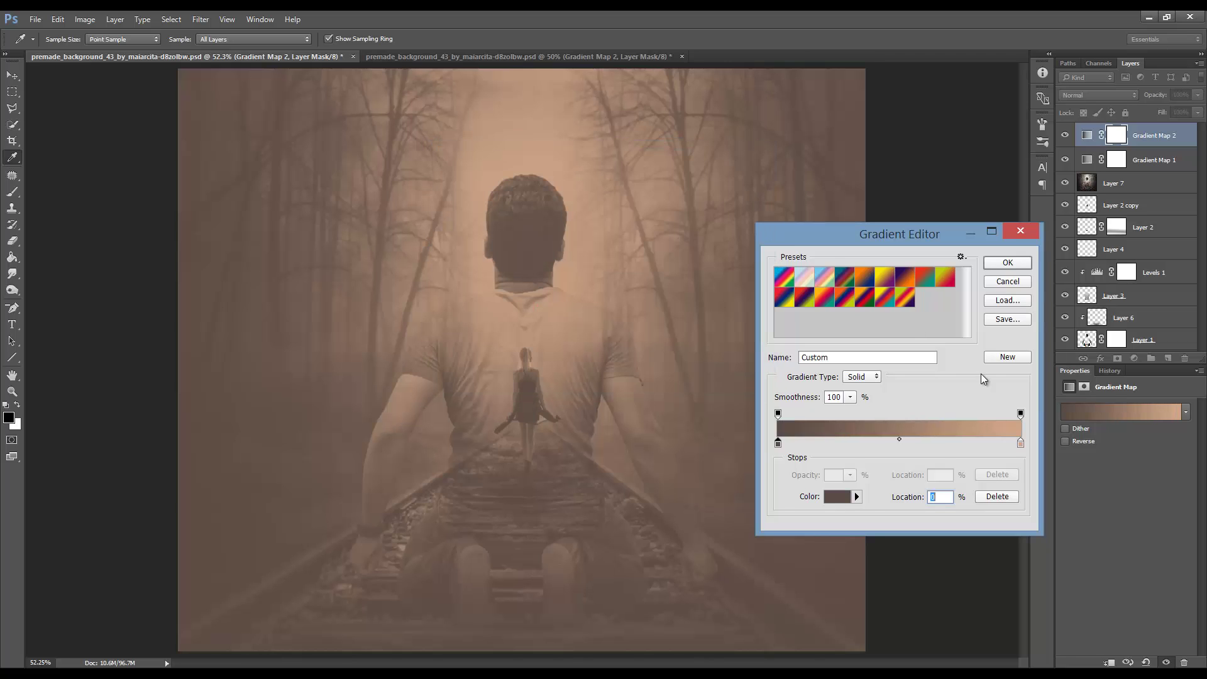
click(736, 180)
double_click(1020, 444)
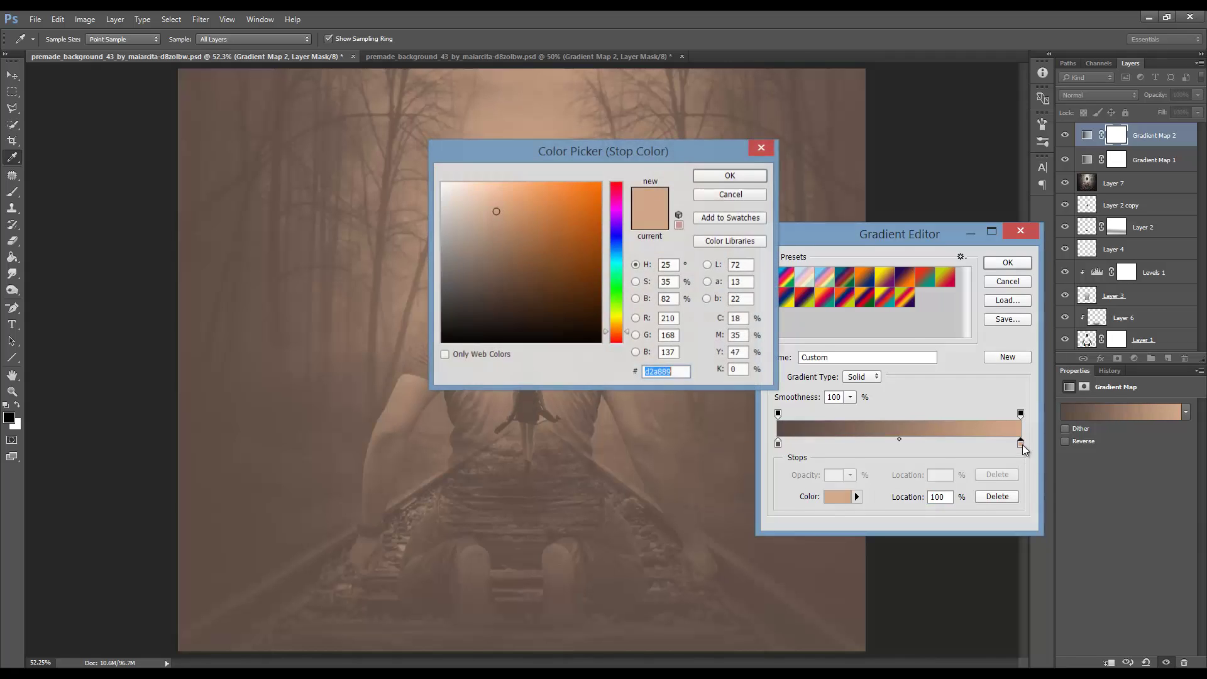
click(445, 186)
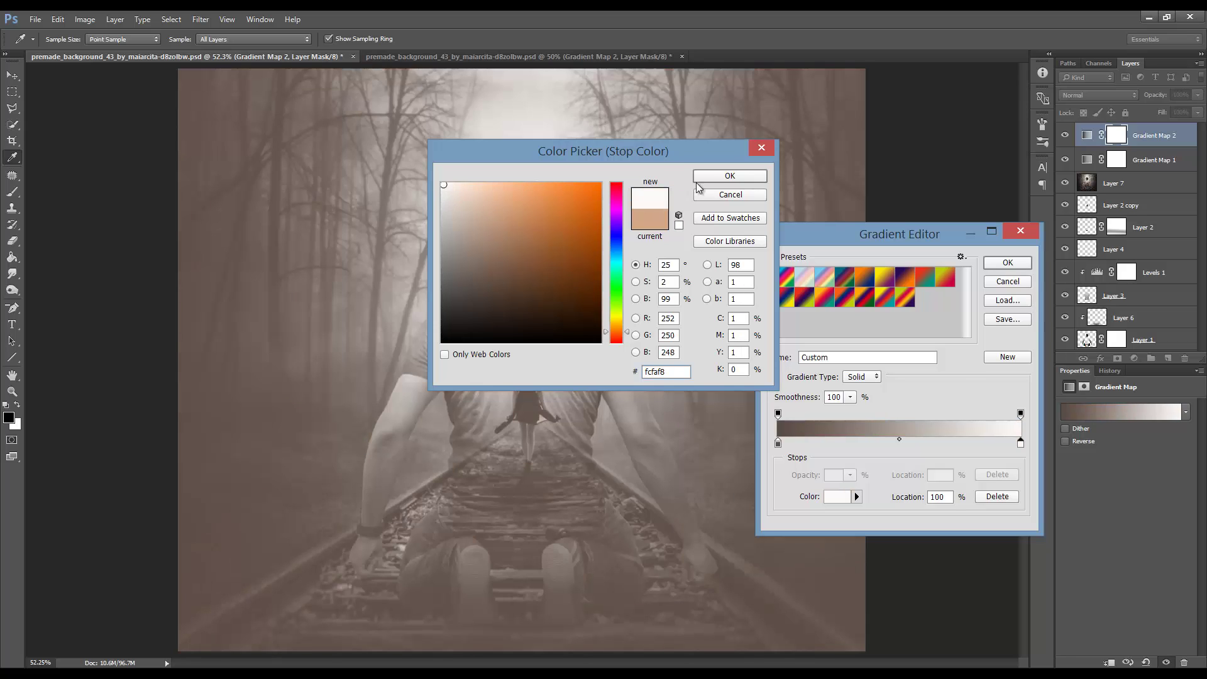
key(Return)
click(1008, 263)
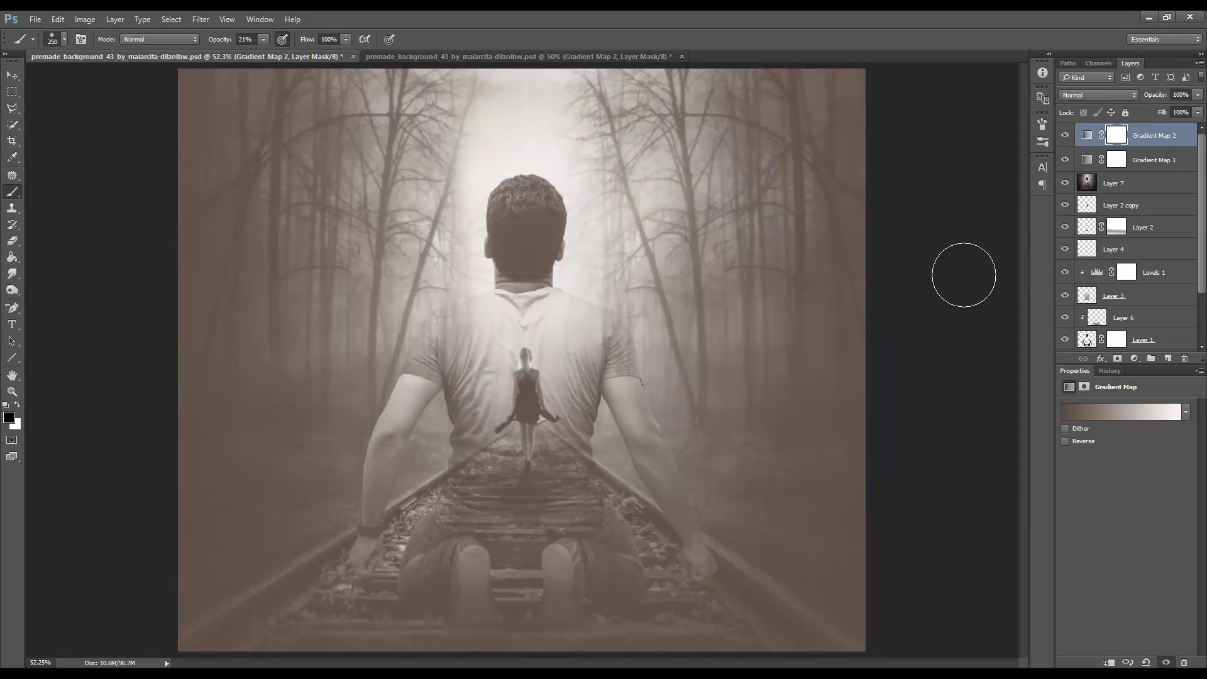
Set Gradient Map 2 to Soft Light at 33% and stamp visible layers into Layer 8
click(1113, 95)
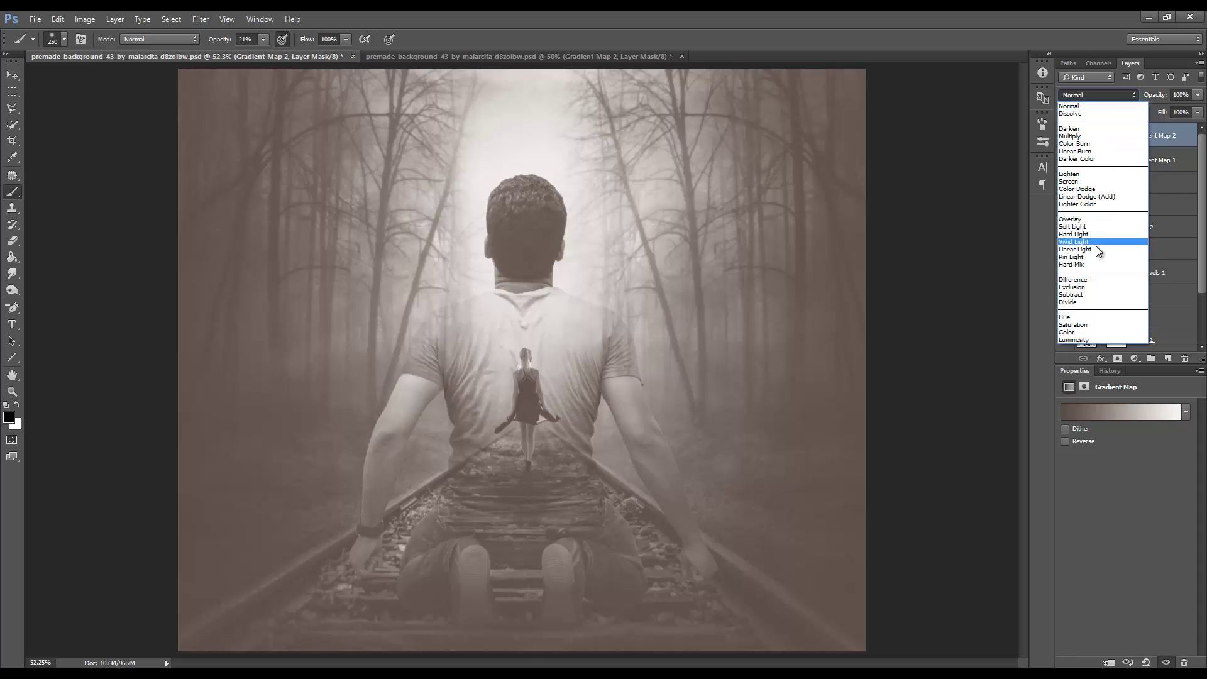
click(1093, 287)
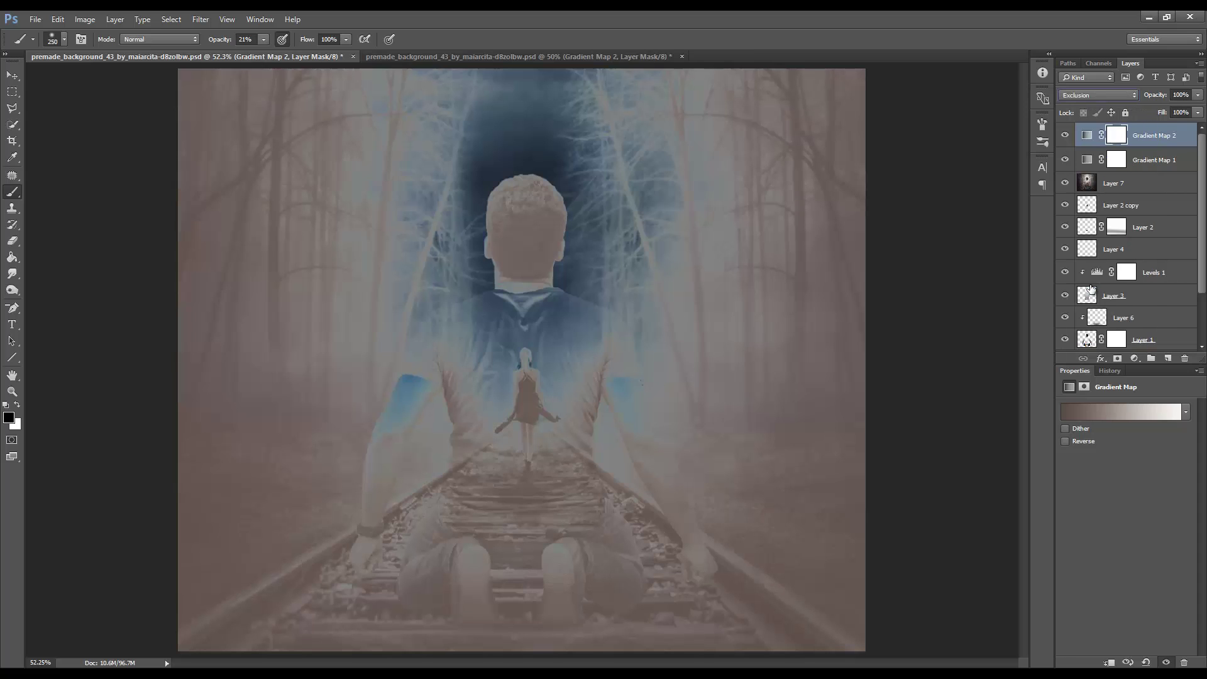
click(1095, 100)
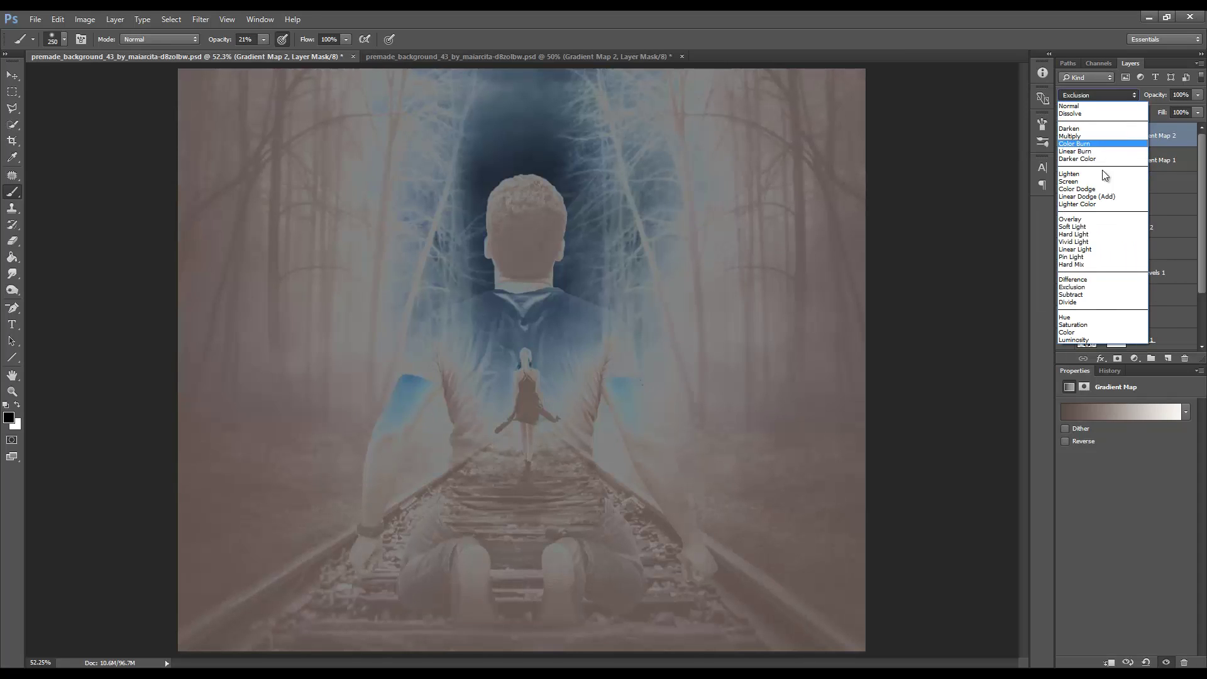
click(1086, 227)
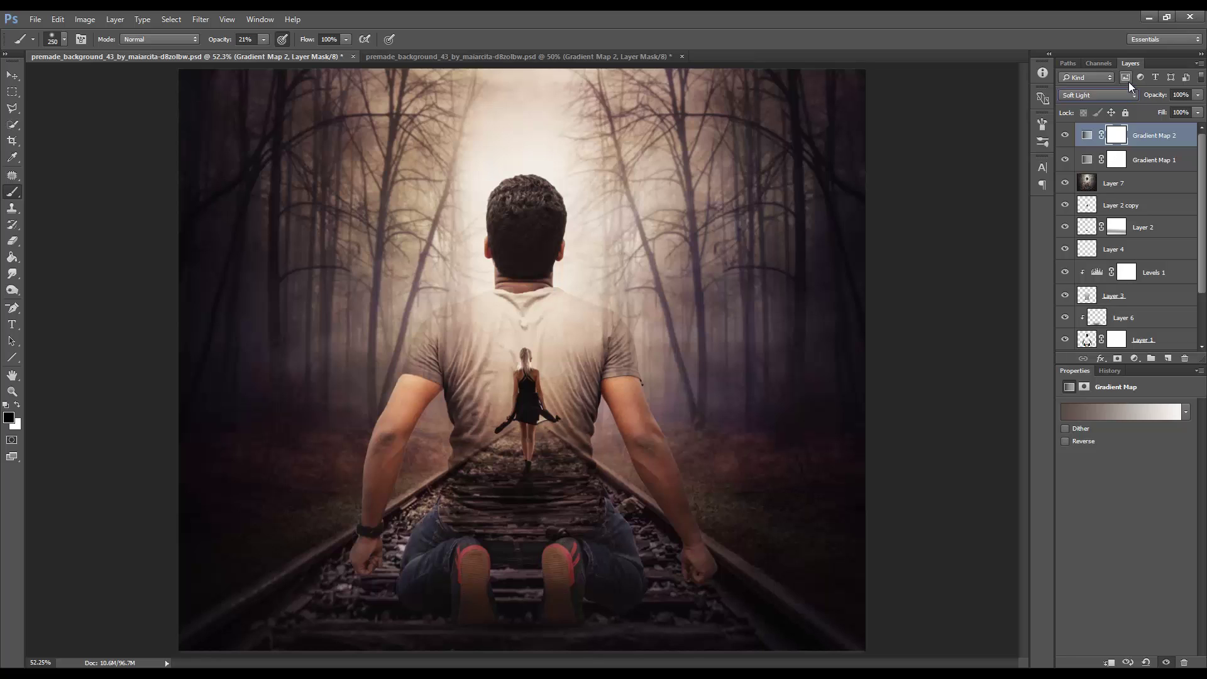
click(1107, 94)
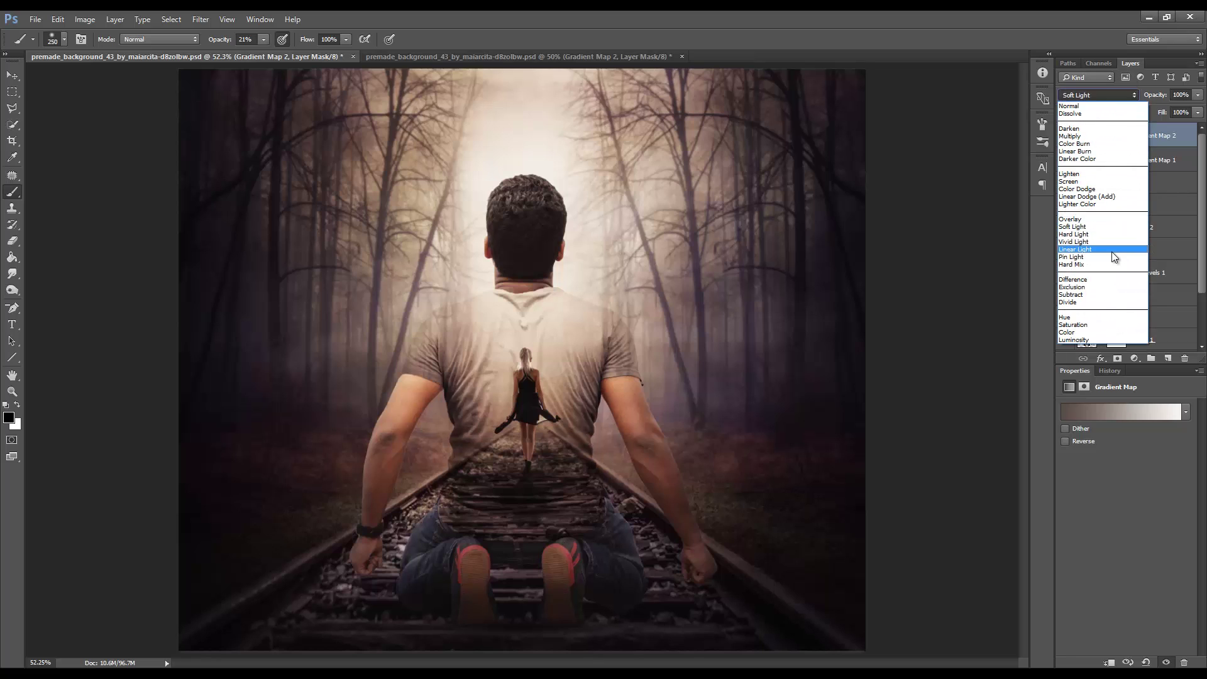
click(1103, 219)
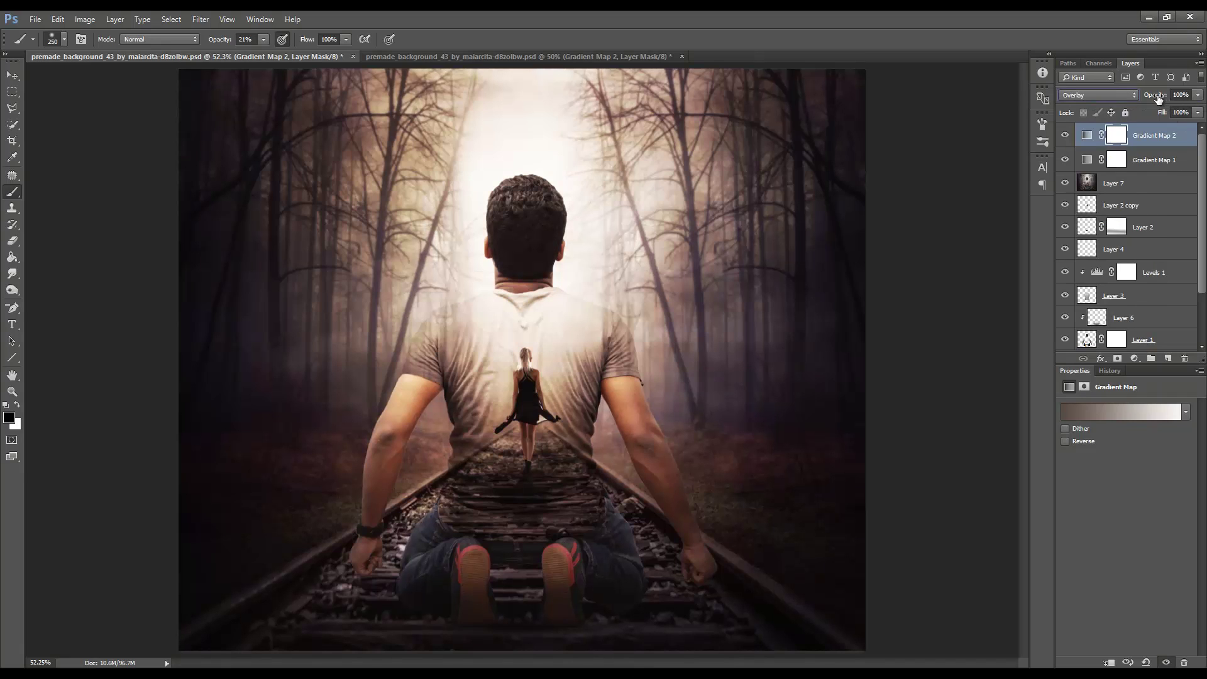
drag(1159, 99, 1098, 106)
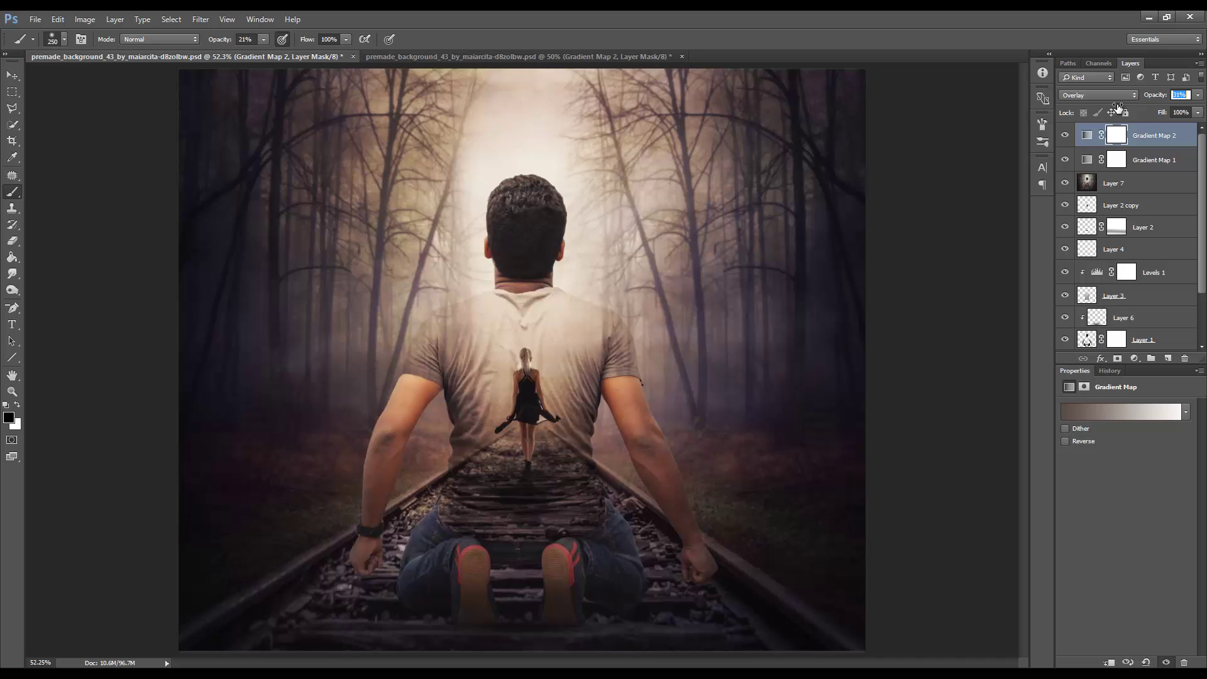
click(1095, 96)
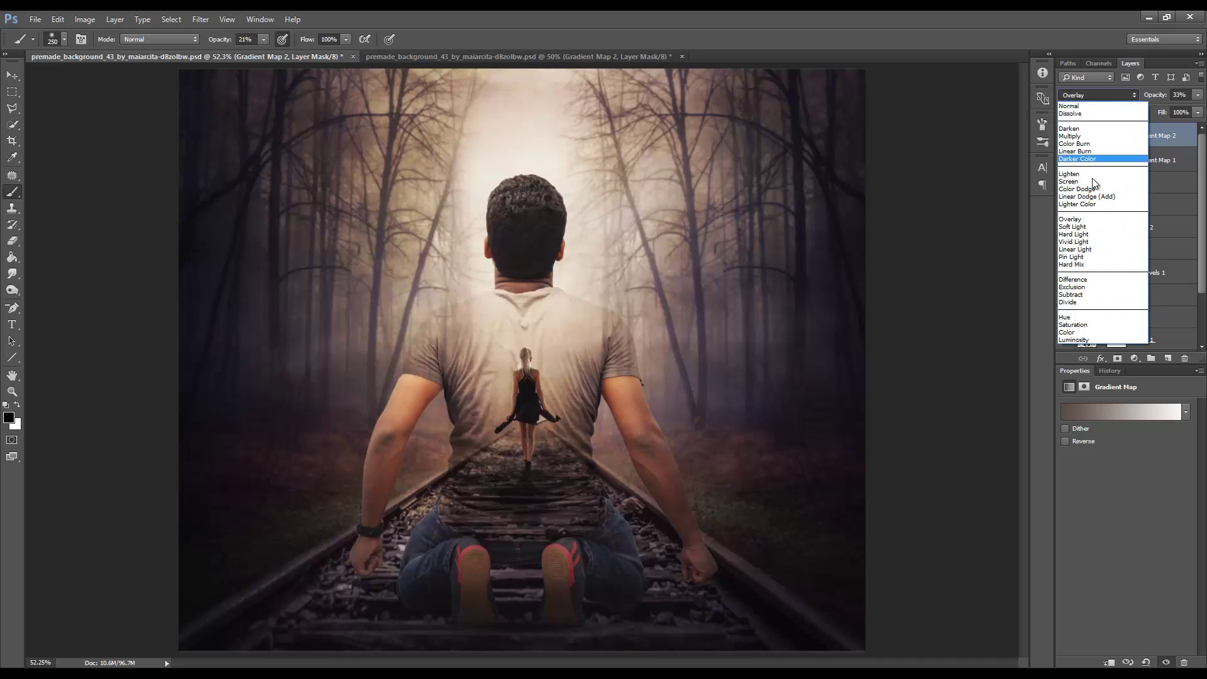
click(1088, 225)
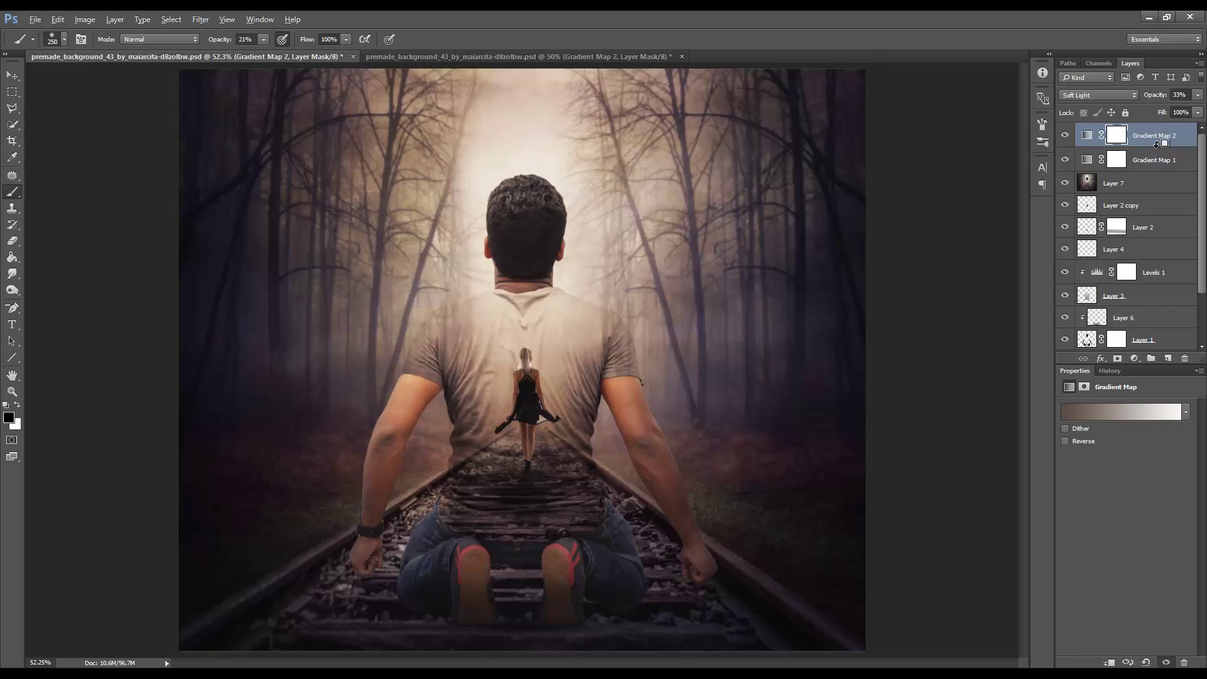
key(ctrl+shift+alt+e)
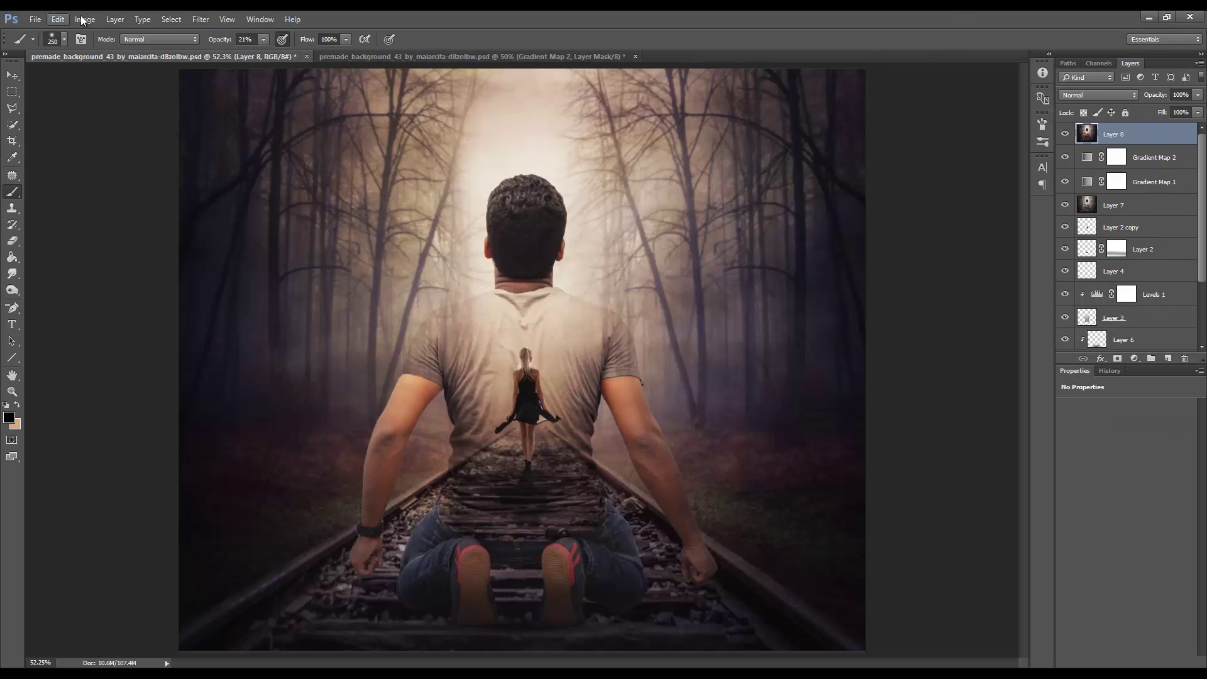
Run Camera Raw on Layer 8 with Temperature -11, Tint +9, Contrast +9, Shadows +12
click(200, 19)
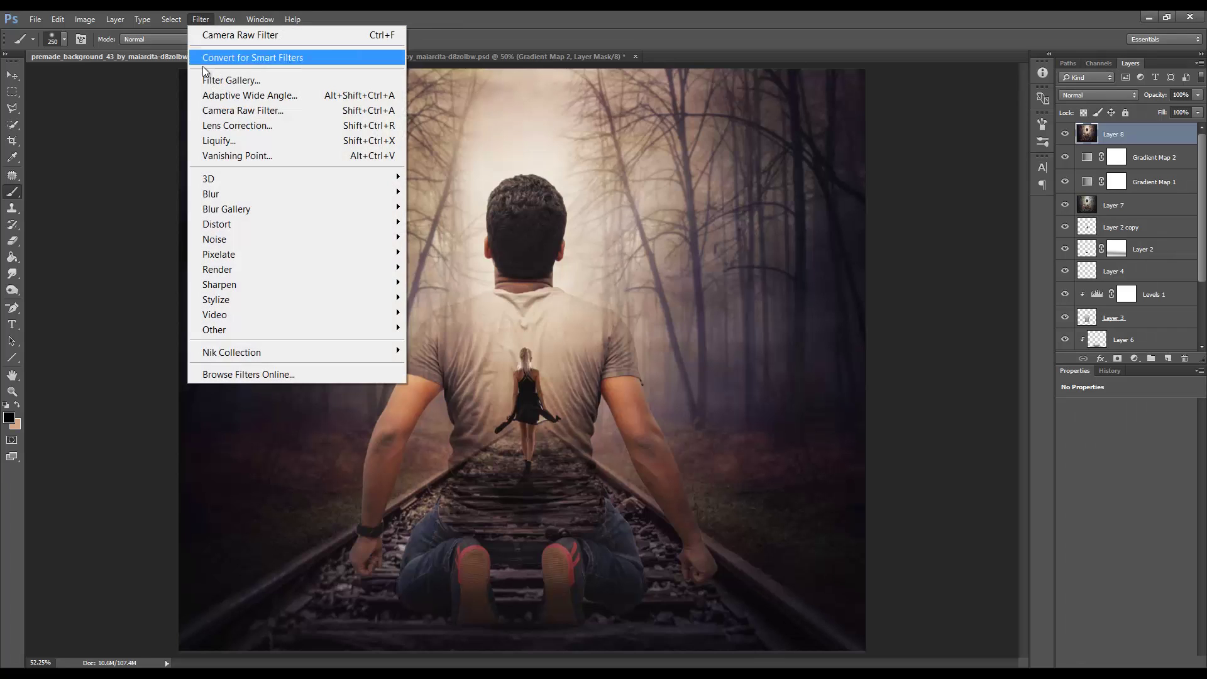
click(214, 109)
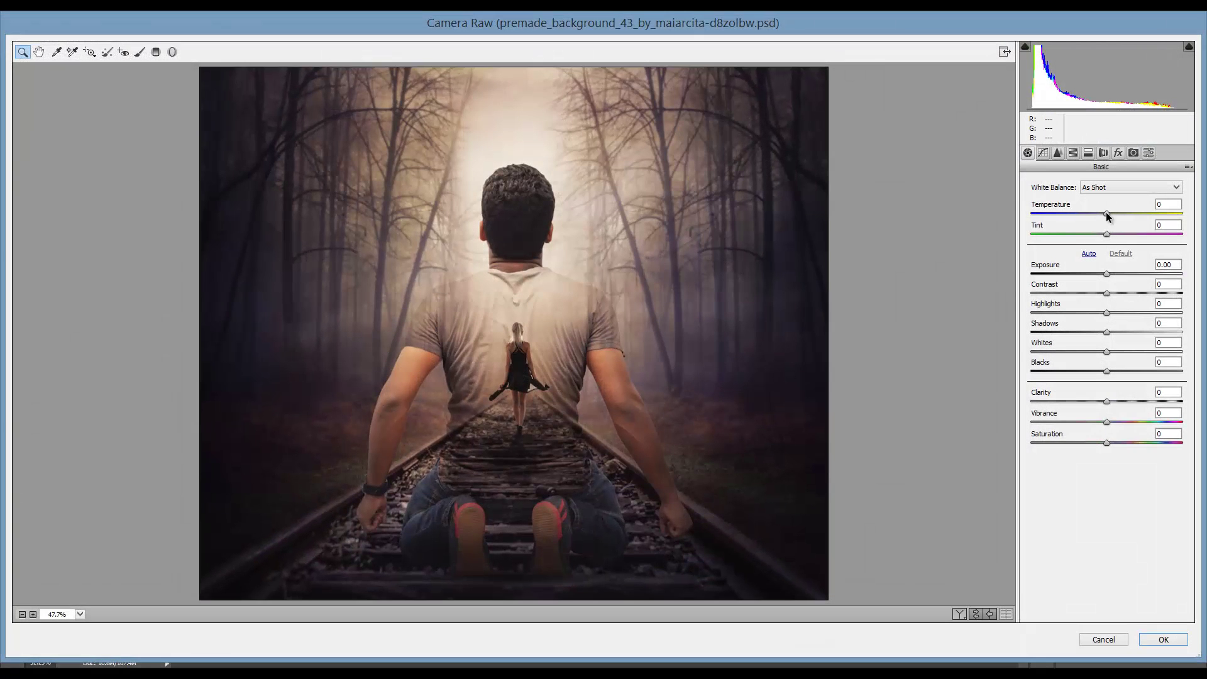
mouse_move(1107, 214)
mouse_down()
mouse_move(1099, 220)
mouse_move(1118, 241)
mouse_move(1099, 215)
mouse_up()
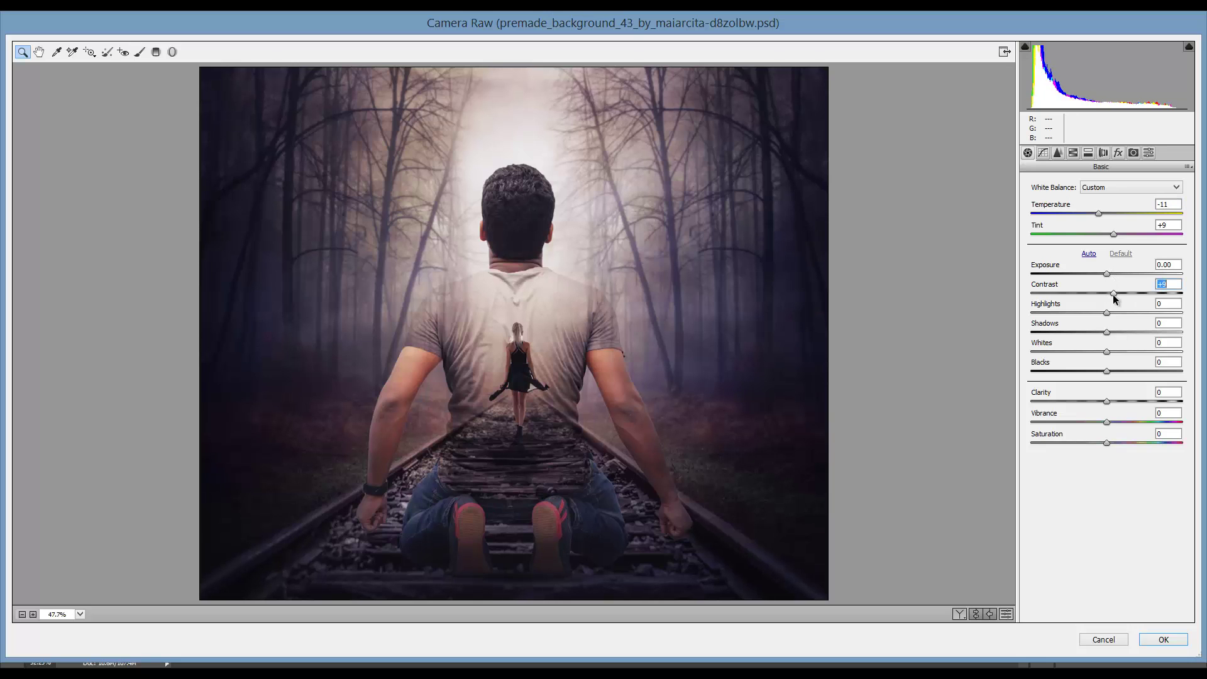
mouse_move(1110, 291)
mouse_down()
mouse_move(1096, 302)
mouse_move(1114, 307)
mouse_up()
mouse_move(1108, 333)
mouse_down()
mouse_move(1121, 344)
mouse_move(1110, 361)
mouse_up()
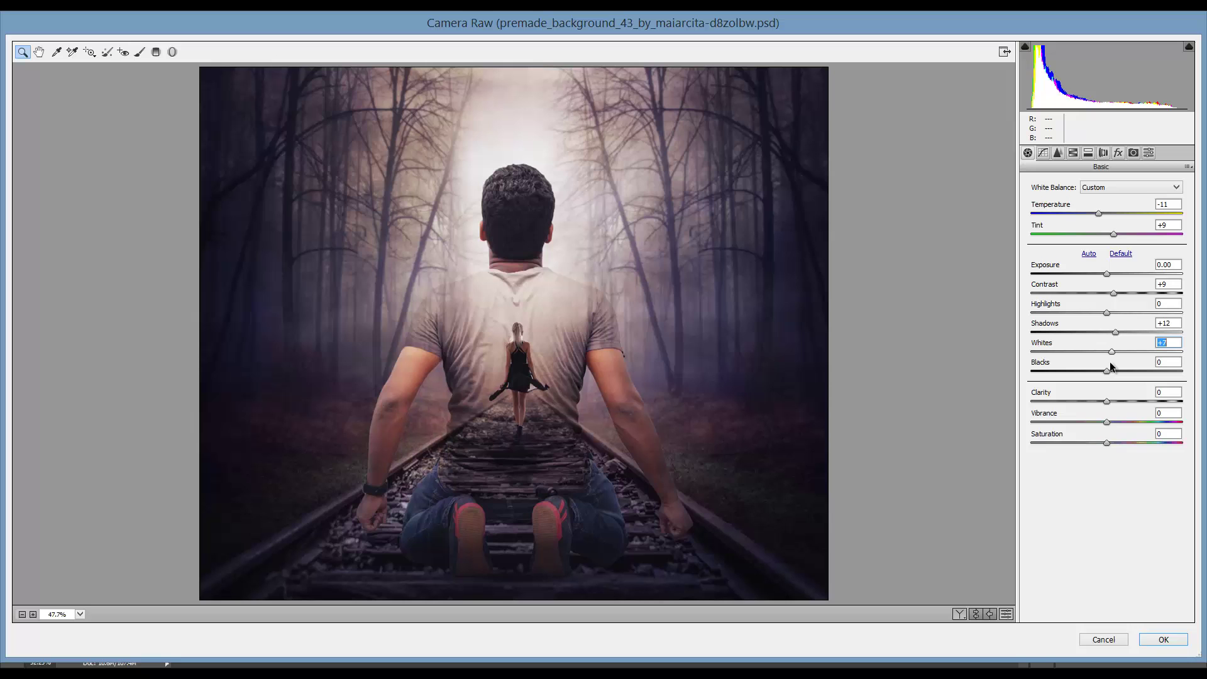
click(1156, 639)
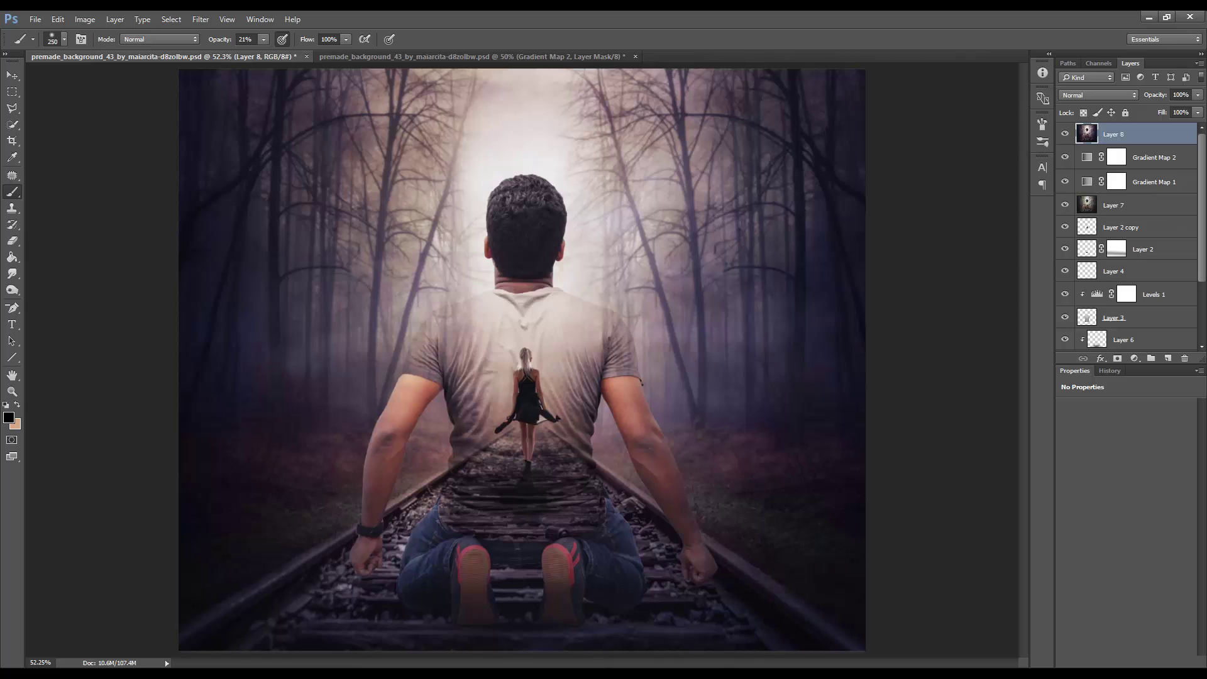
Apply the Color Efex Pro 4 Cross Processing filter with method L02 to Layer 8
click(194, 20)
mouse_move(232, 352)
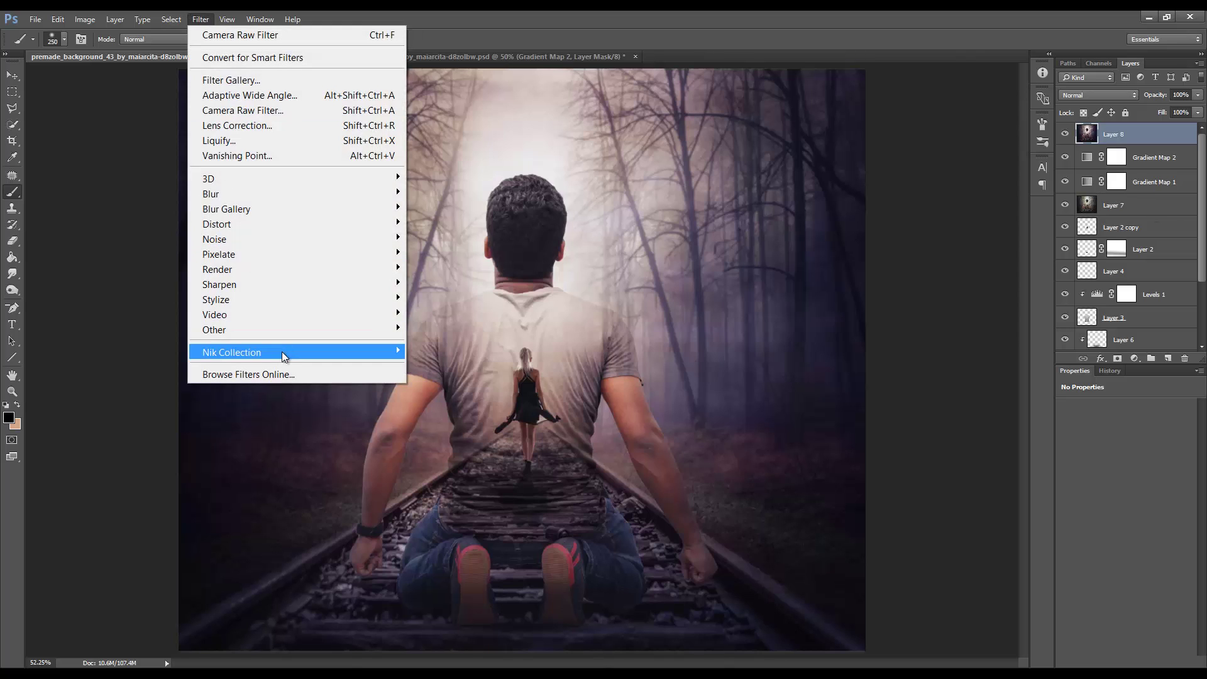
click(460, 366)
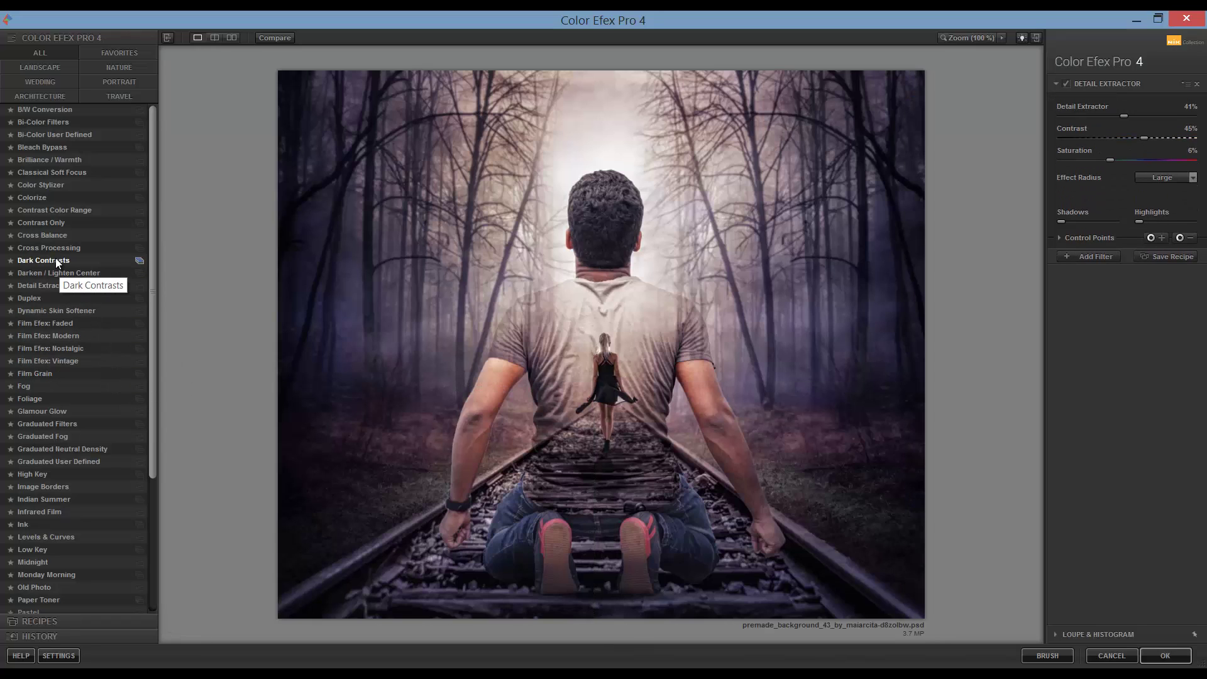
click(55, 260)
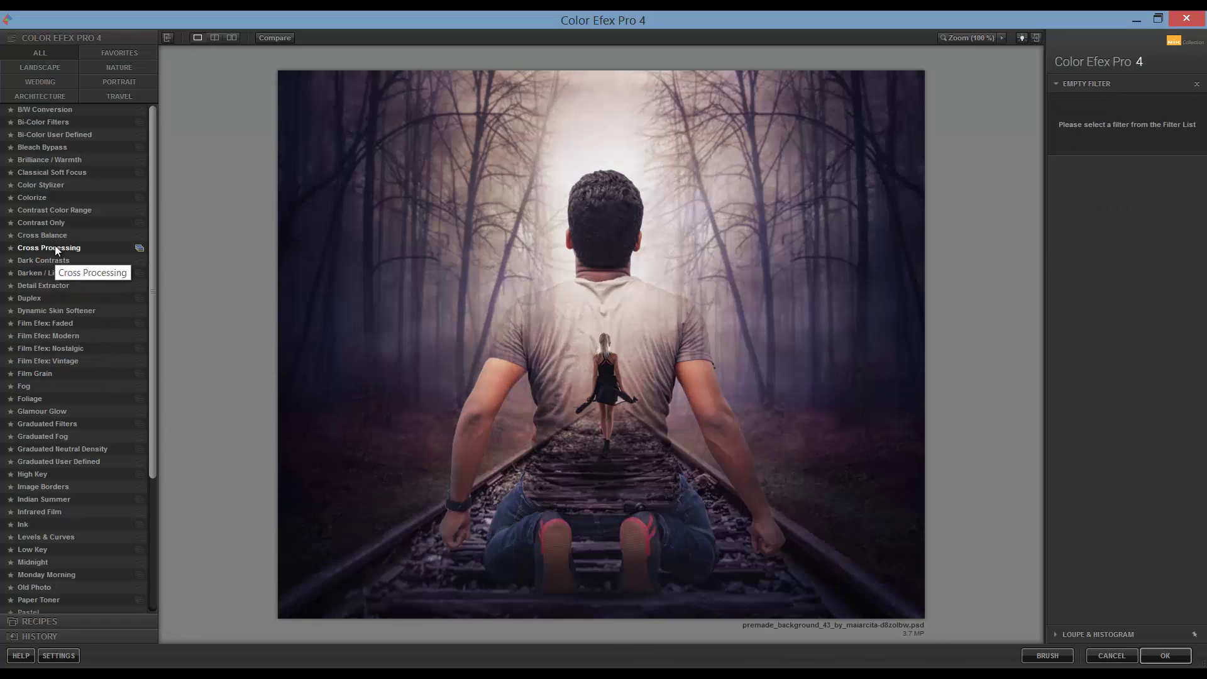
click(55, 247)
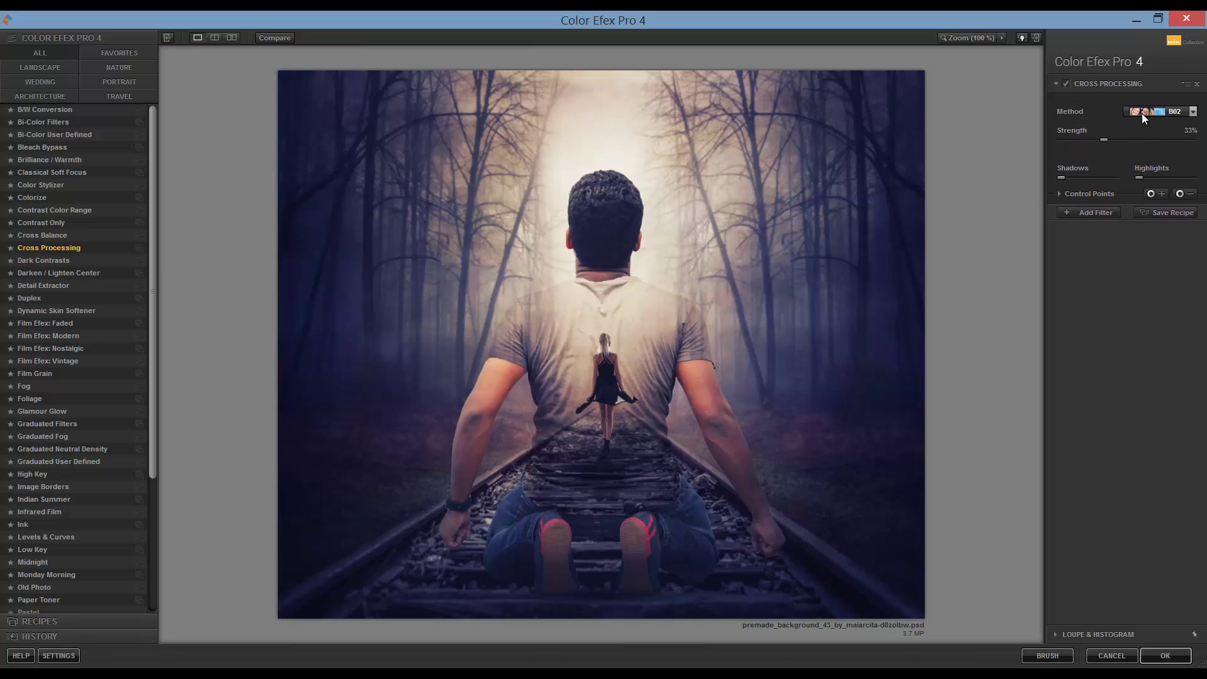
click(1142, 114)
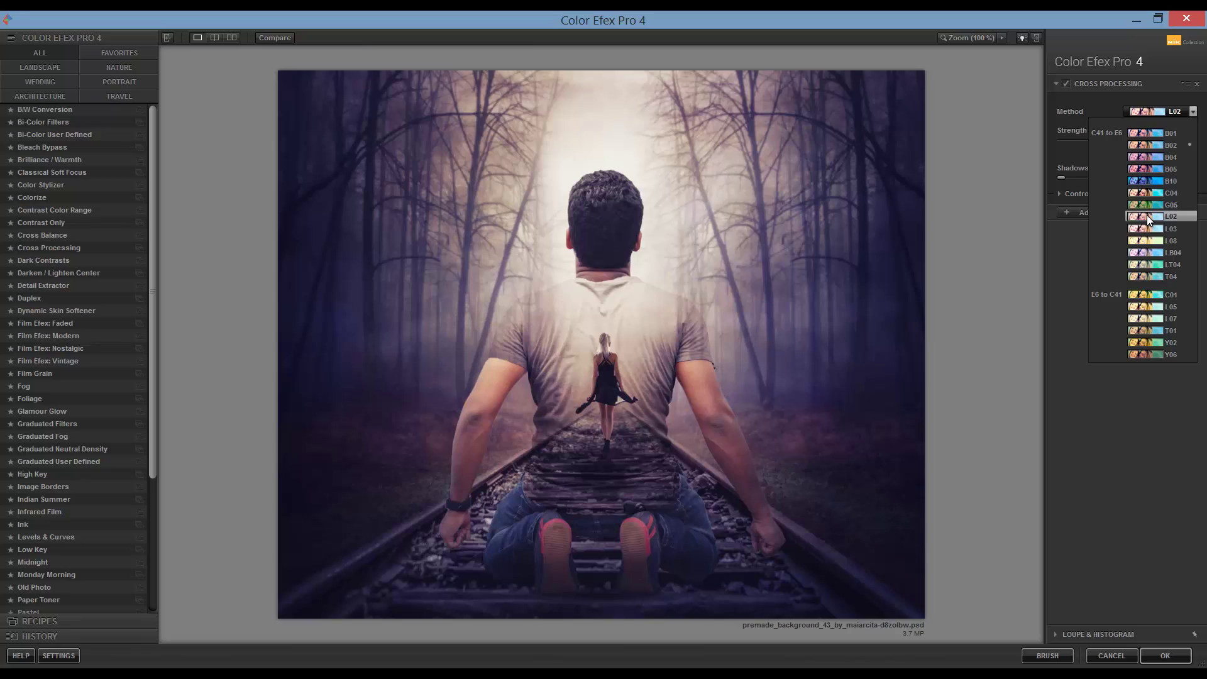
click(1147, 215)
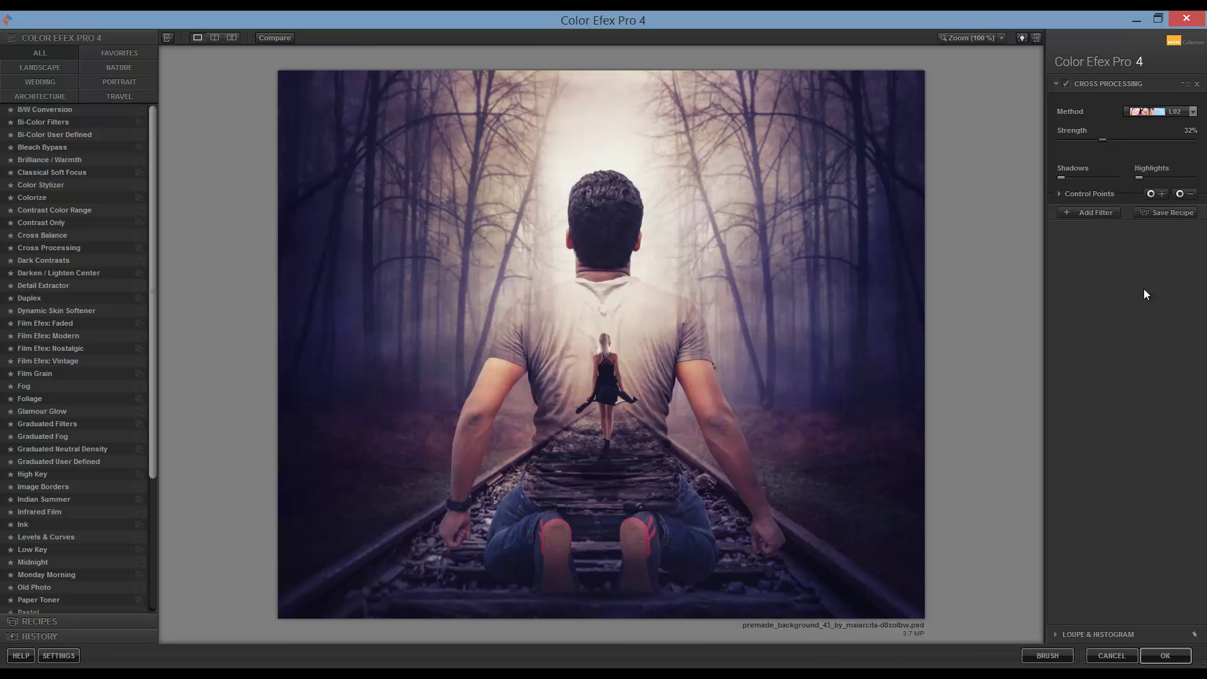
click(1157, 656)
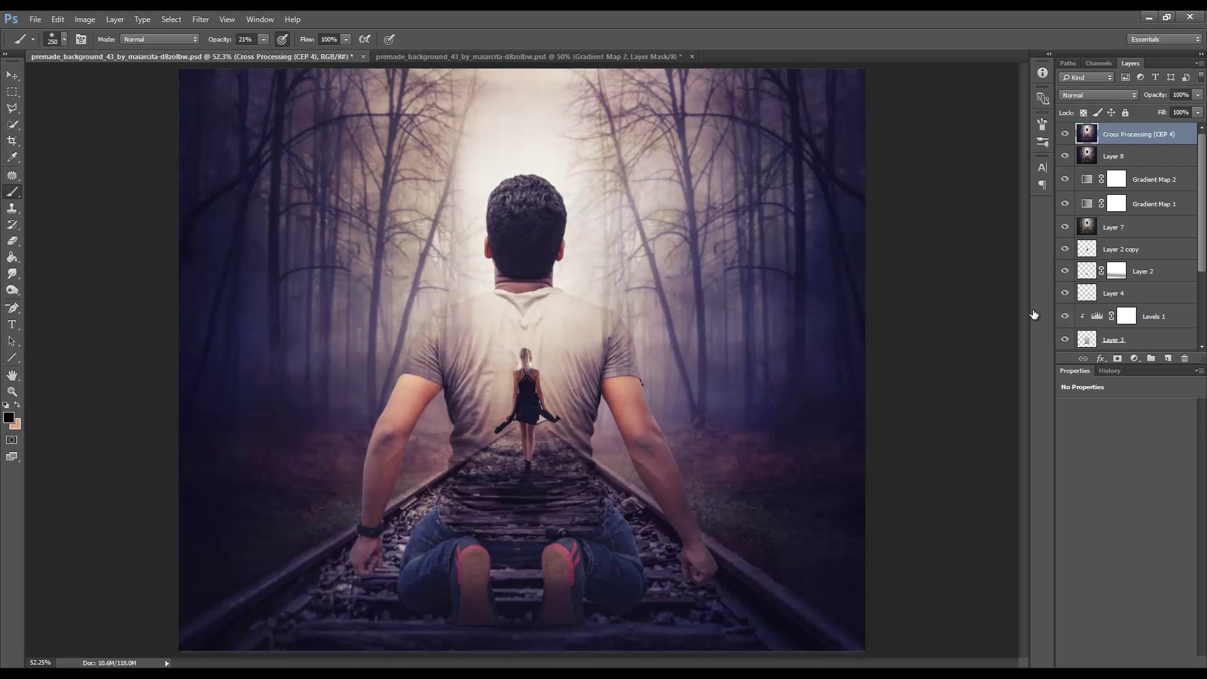
Add empty Layer 9 on top and switch to the Mixer Brush sampling all layers
click(1065, 134)
click(1065, 134)
click(1168, 359)
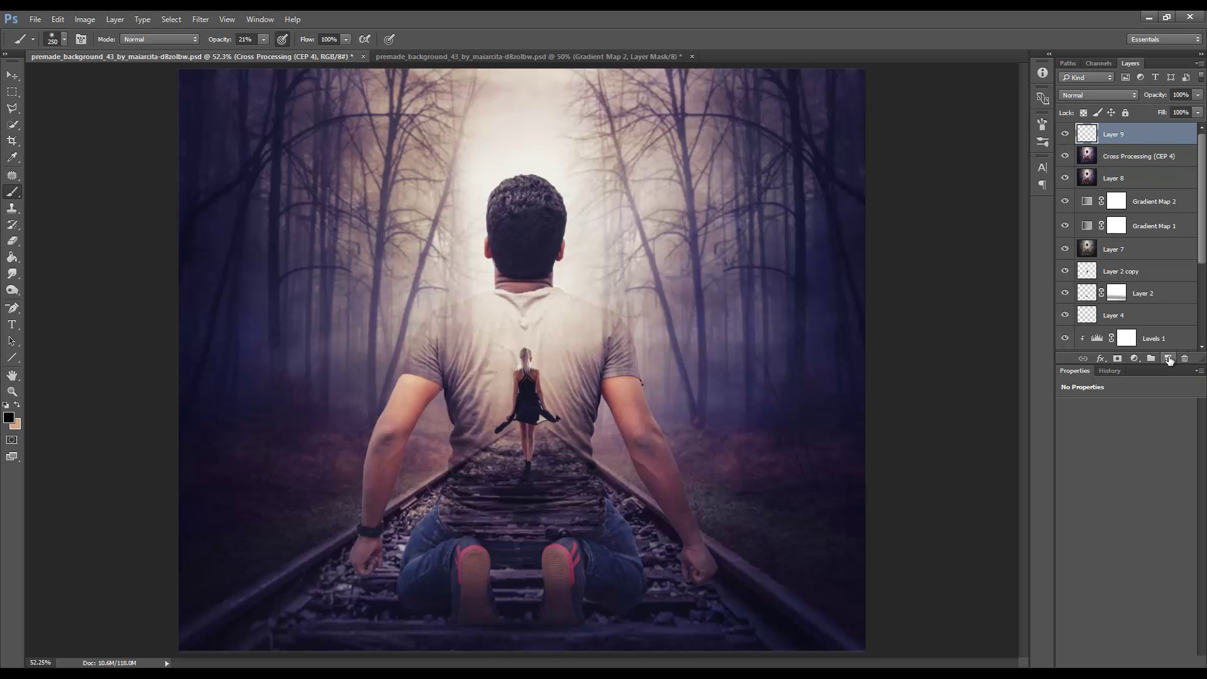
right_click(18, 188)
click(48, 225)
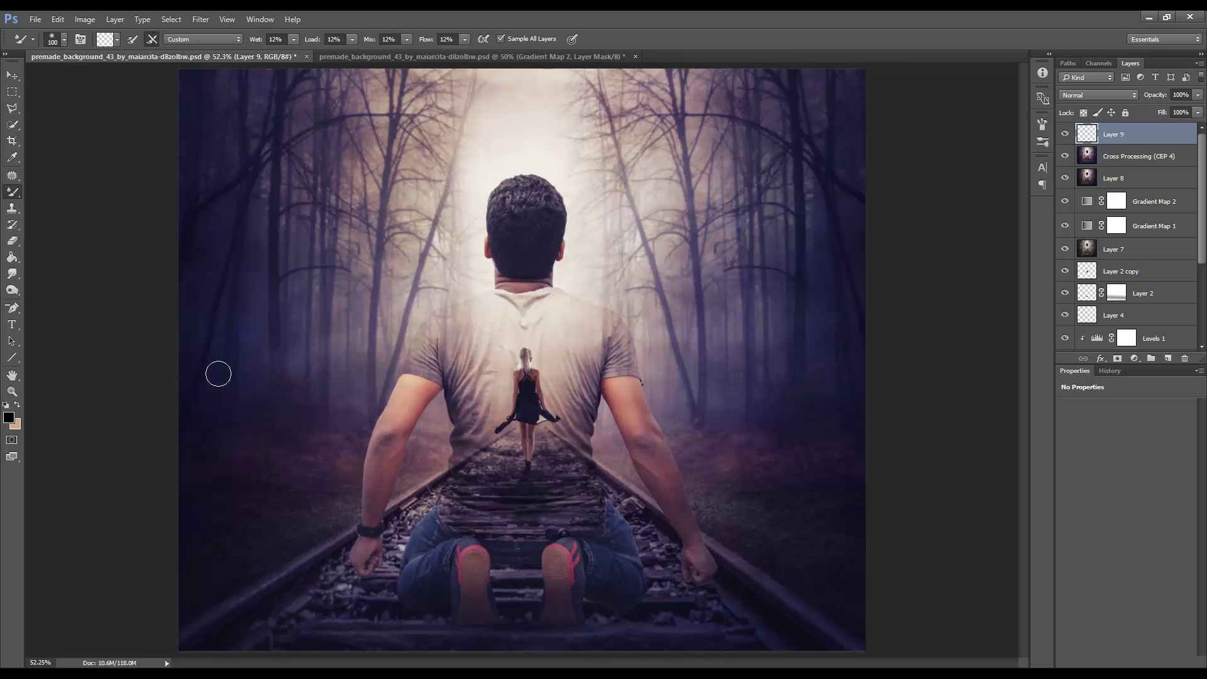
Zoom in and mixer-brush the skin on the man's shoulder and upper arm
key(z)
drag(436, 437, 436, 371)
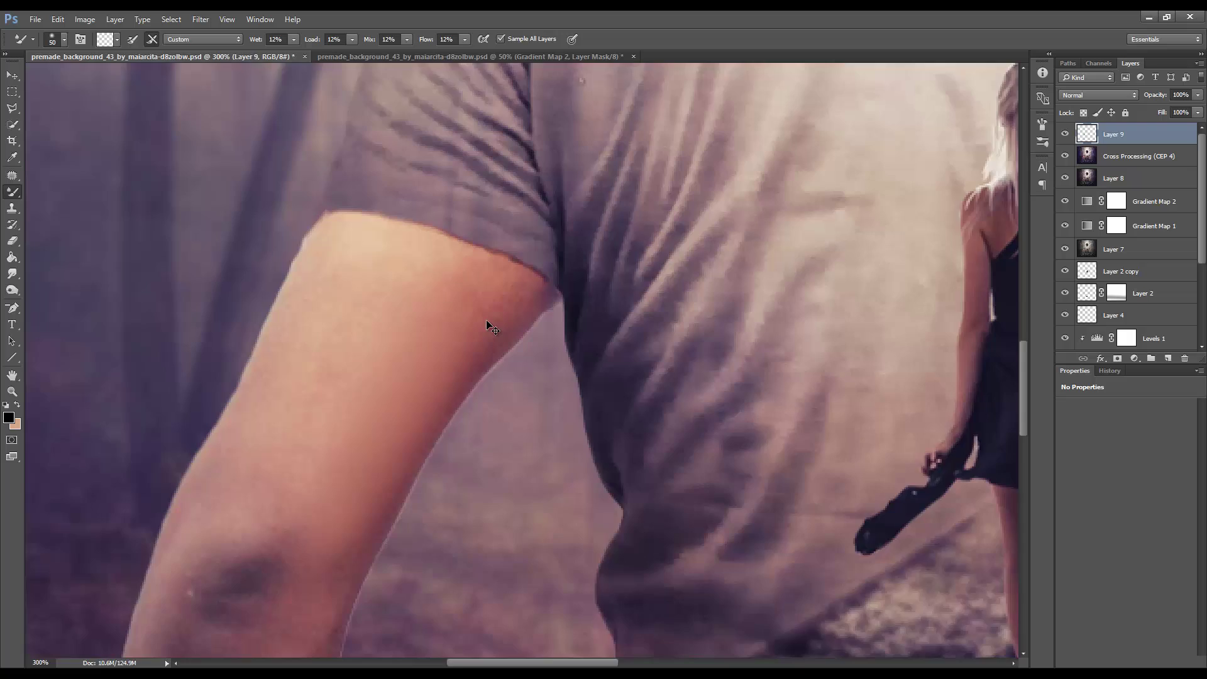
drag(478, 321, 486, 320)
drag(296, 329, 304, 251)
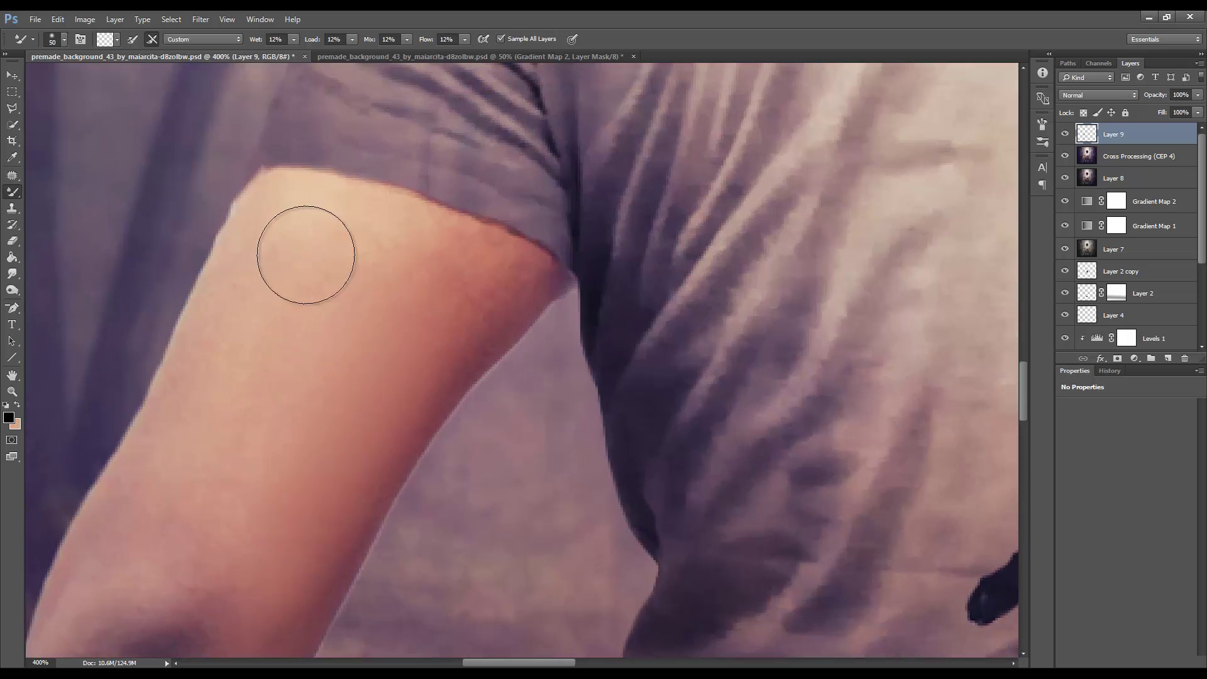
drag(261, 296, 379, 224)
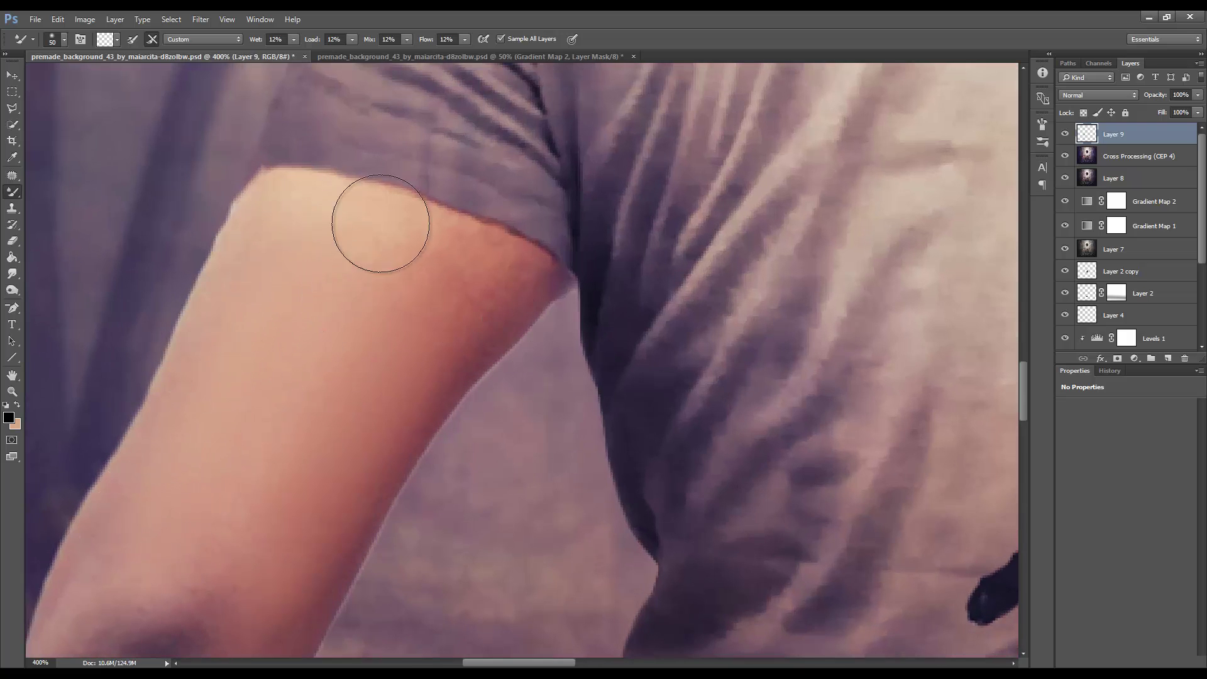
mouse_move(501, 272)
mouse_down()
mouse_move(345, 248)
mouse_move(210, 369)
mouse_up()
drag(157, 527, 426, 202)
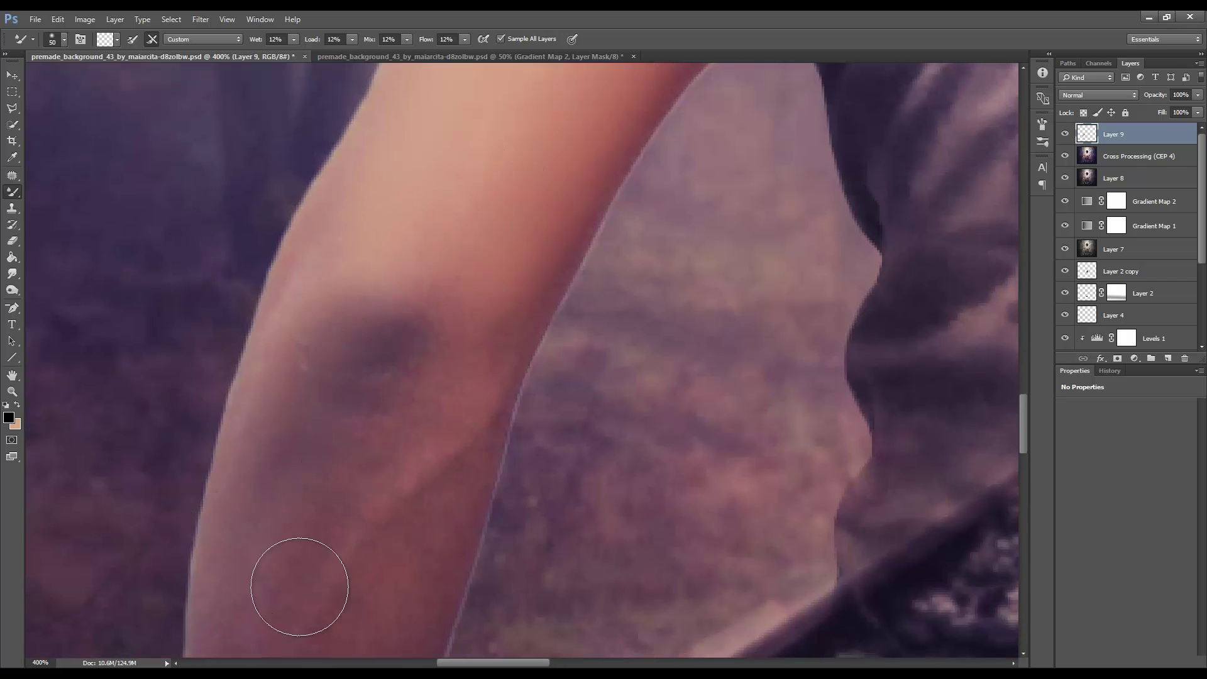
scroll(388, 278, down, 5)
key(bracketleft)
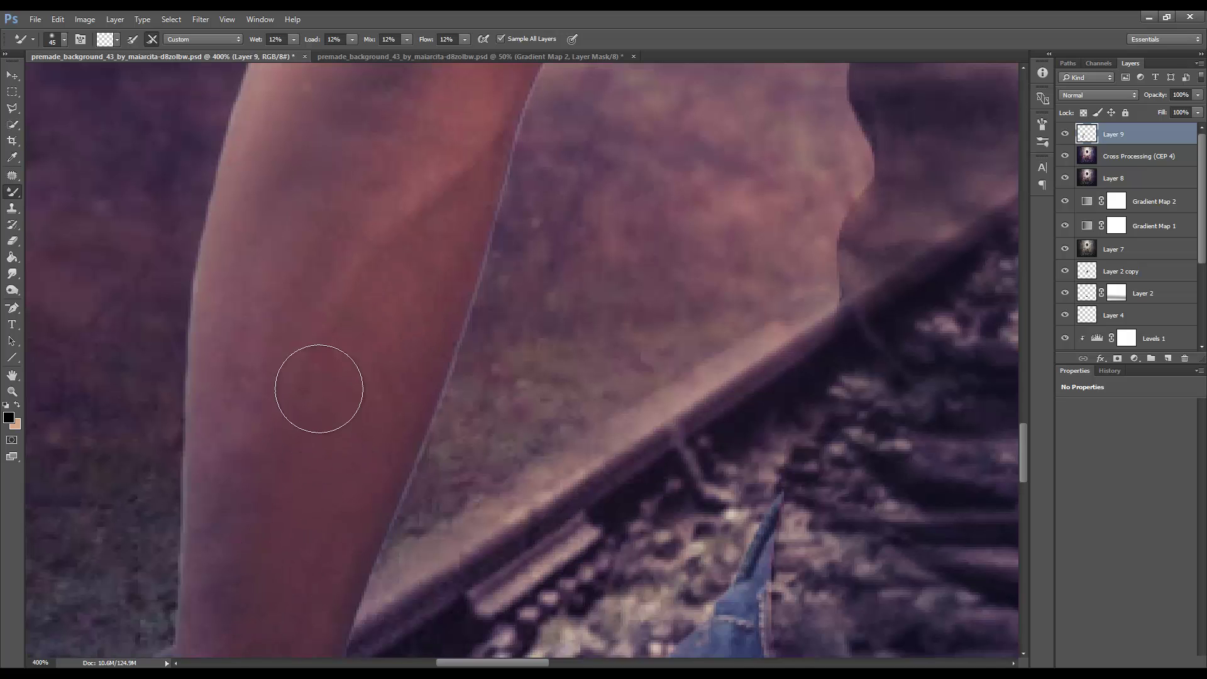
key(bracketleft)
key(bracketleft)
key(bracketleft)
key(bracketleft)
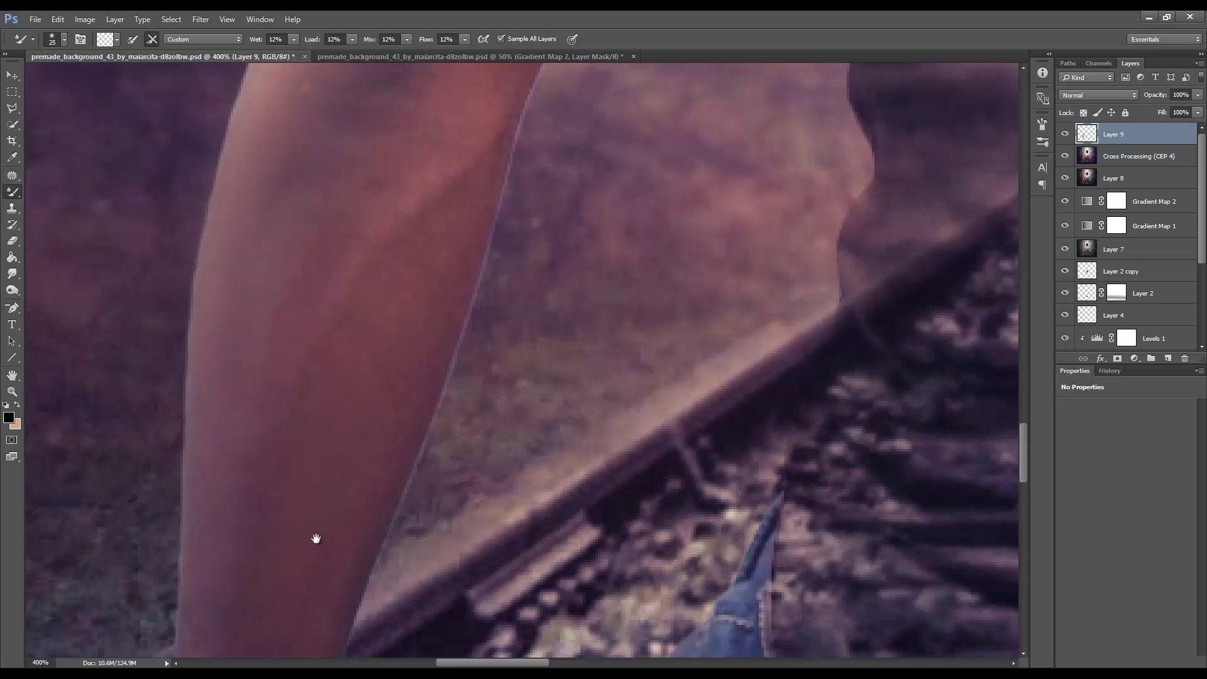
scroll(316, 539, down, 5)
scroll(288, 173, down, 3)
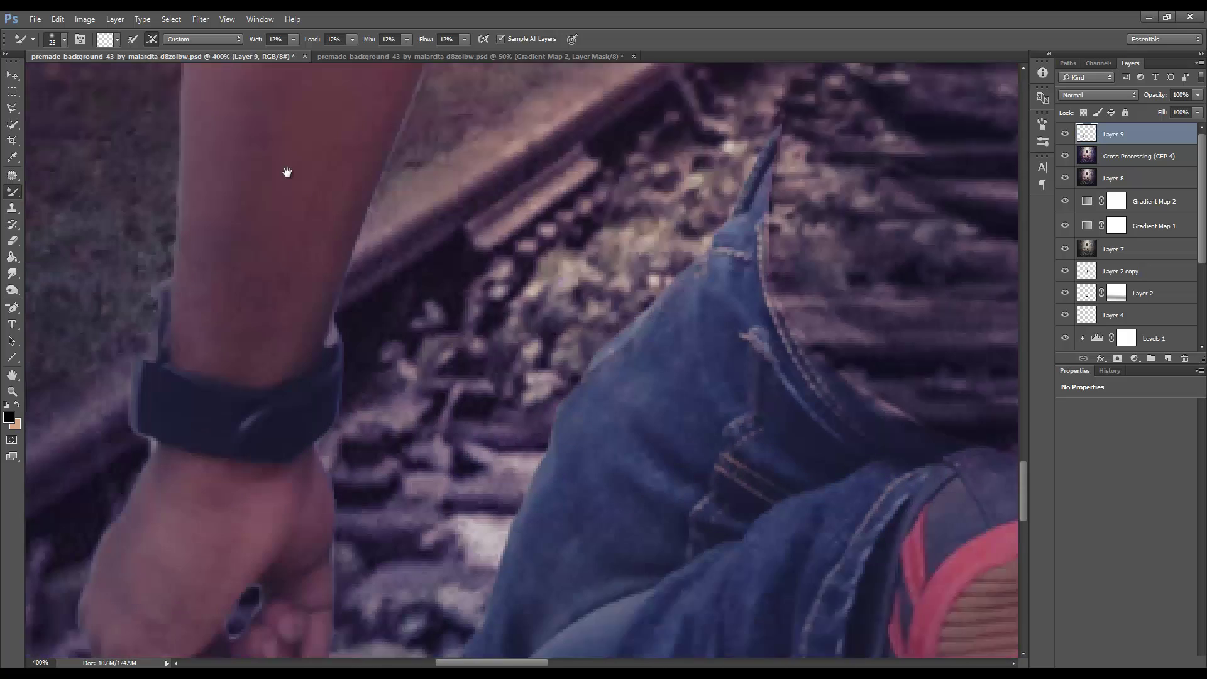
scroll(215, 506, down, 2)
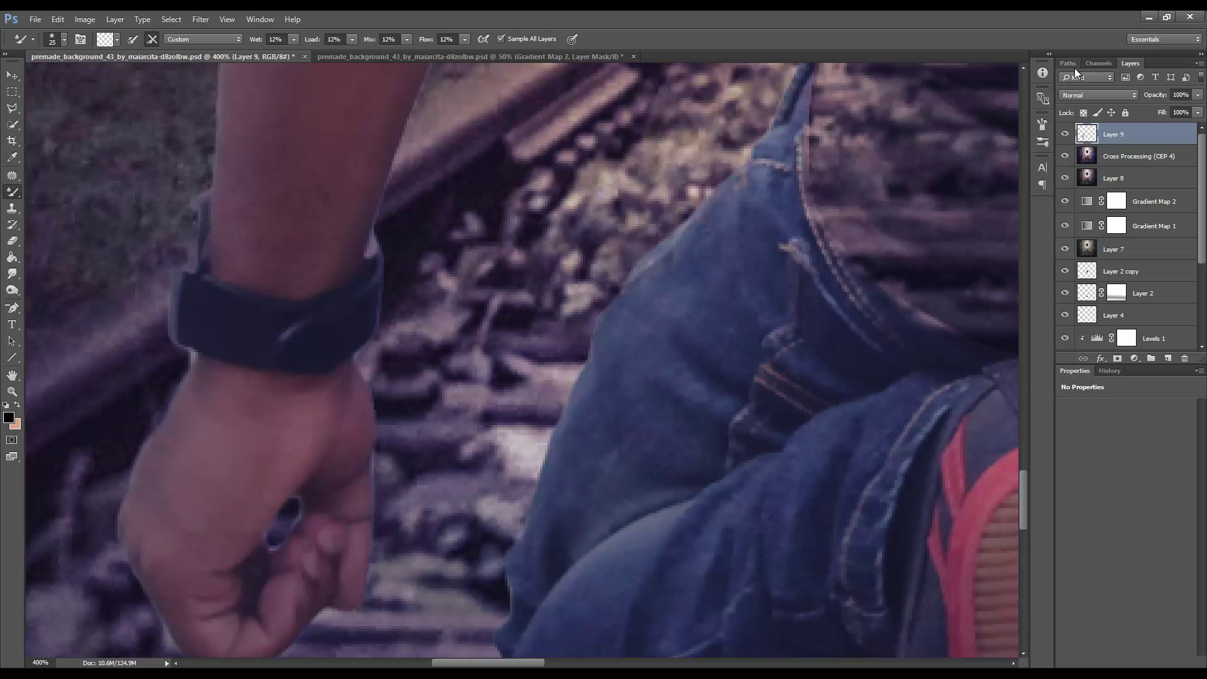
drag(234, 479, 491, 457)
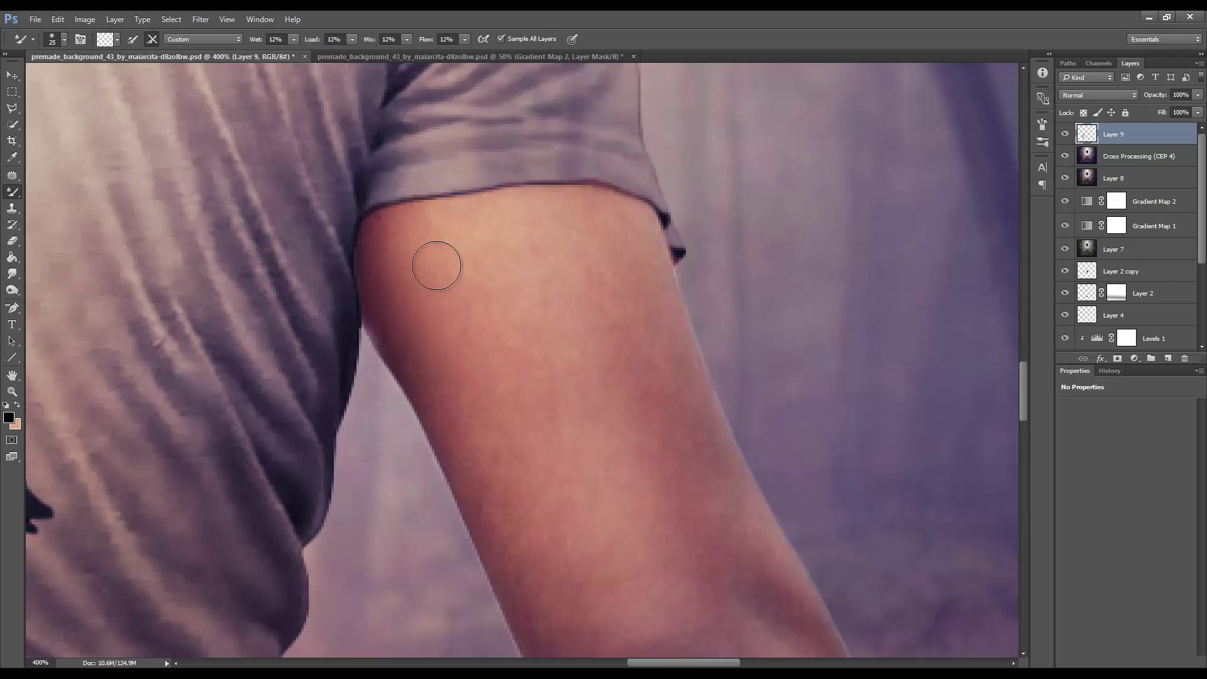
Blend the skin on the inner arm, elbow and forearm, then fit the image on screen
mouse_move(474, 251)
mouse_down()
mouse_move(510, 354)
mouse_move(419, 232)
mouse_move(549, 228)
mouse_move(528, 248)
mouse_move(558, 226)
mouse_move(581, 262)
mouse_move(571, 213)
mouse_move(647, 334)
mouse_move(625, 227)
mouse_move(584, 185)
mouse_move(638, 224)
mouse_move(677, 420)
mouse_move(631, 374)
mouse_move(733, 504)
mouse_move(696, 396)
mouse_move(654, 528)
mouse_move(628, 547)
mouse_move(520, 353)
mouse_move(604, 534)
mouse_move(577, 574)
mouse_move(490, 503)
mouse_move(463, 432)
mouse_move(525, 485)
mouse_move(510, 454)
mouse_move(596, 585)
mouse_move(530, 399)
mouse_up()
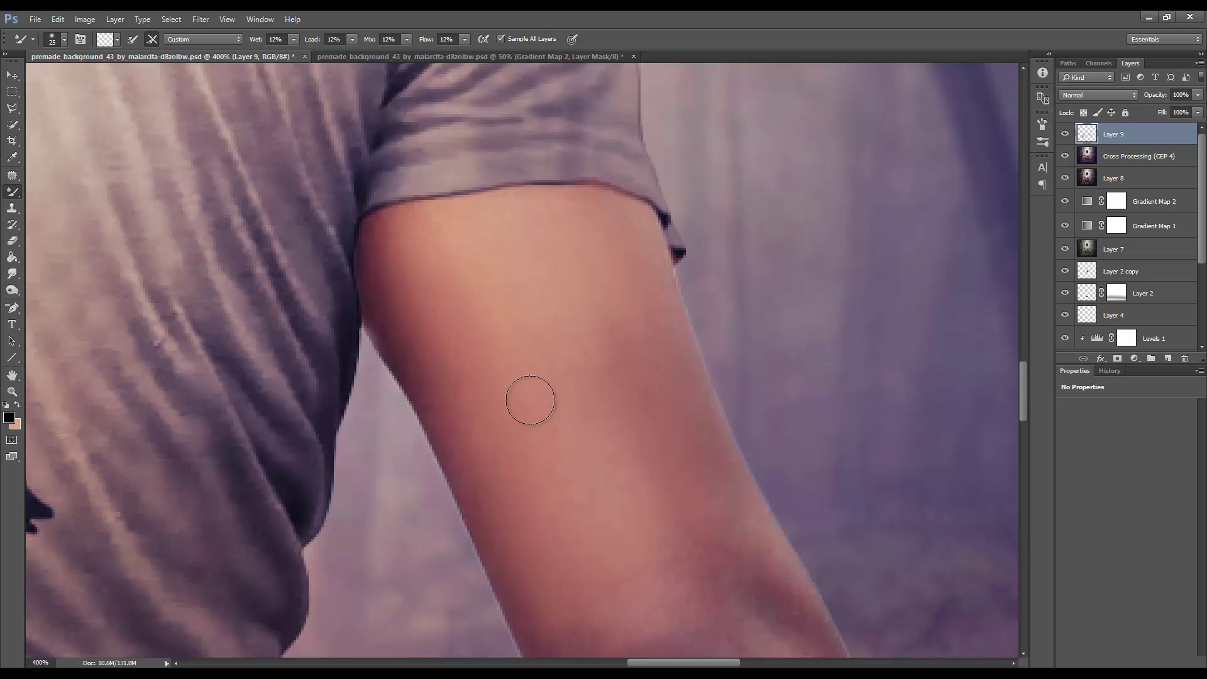
mouse_move(596, 506)
mouse_down()
mouse_move(481, 331)
mouse_move(487, 344)
mouse_up()
mouse_move(409, 431)
mouse_down()
mouse_move(491, 525)
mouse_move(558, 556)
mouse_move(590, 501)
mouse_move(598, 434)
mouse_move(549, 350)
mouse_move(574, 329)
mouse_up()
drag(601, 524, 460, 158)
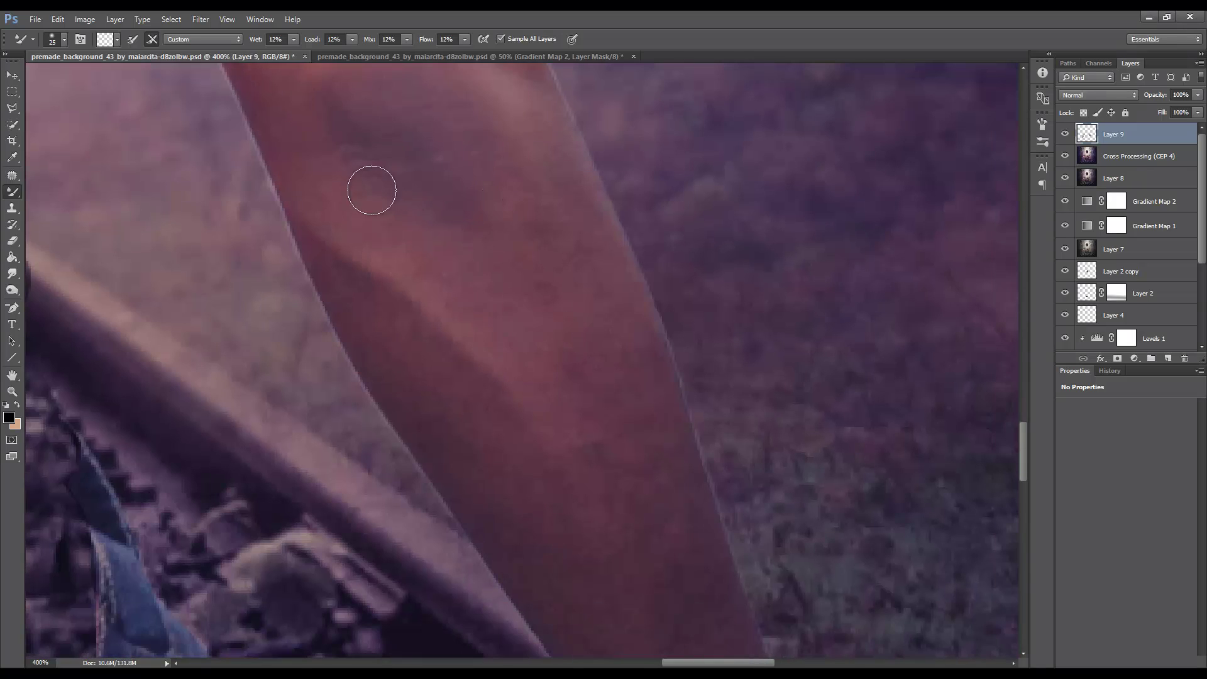
mouse_move(531, 141)
mouse_down()
mouse_move(576, 439)
mouse_move(676, 491)
mouse_move(664, 464)
mouse_up()
drag(722, 533, 627, 267)
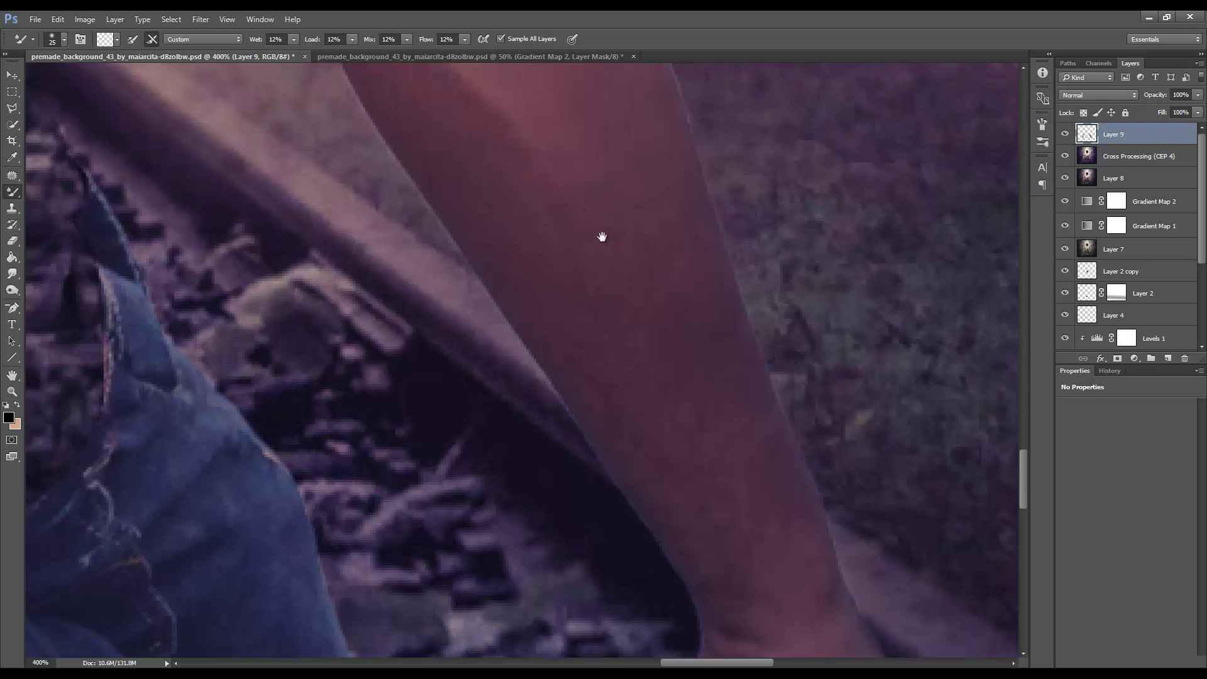
drag(440, 208, 525, 269)
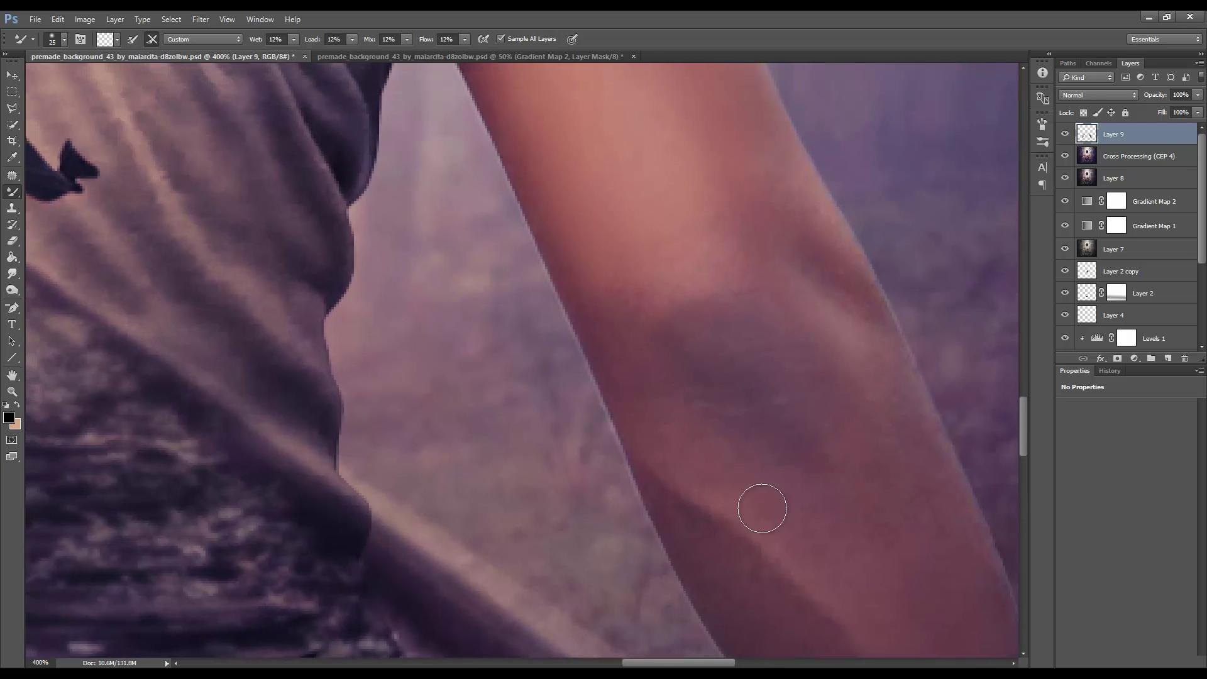
drag(691, 143, 503, 144)
scroll(503, 144, down, 3)
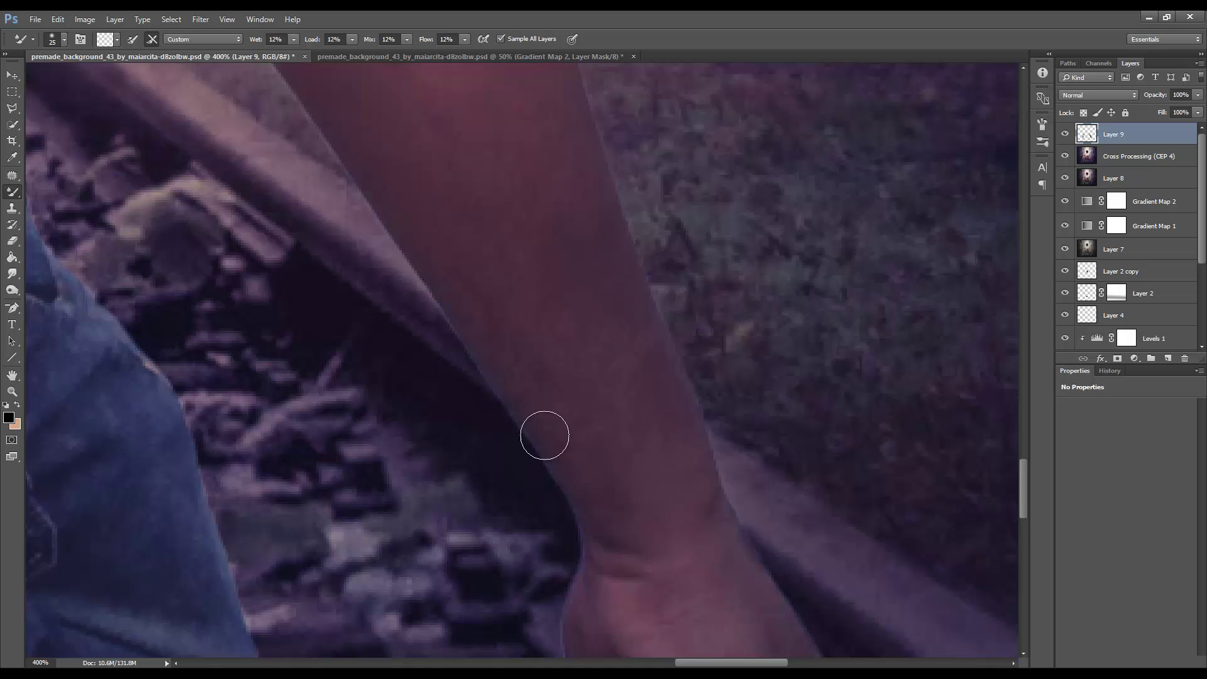
scroll(544, 431, down, 3)
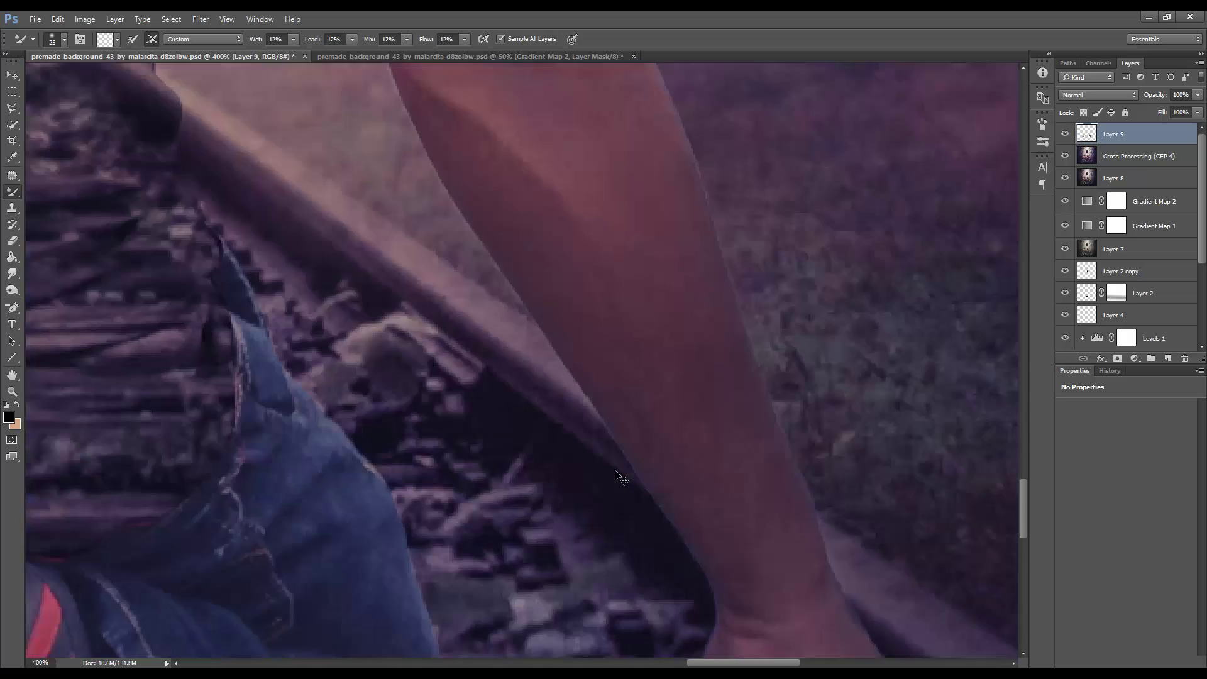
key(ctrl+0)
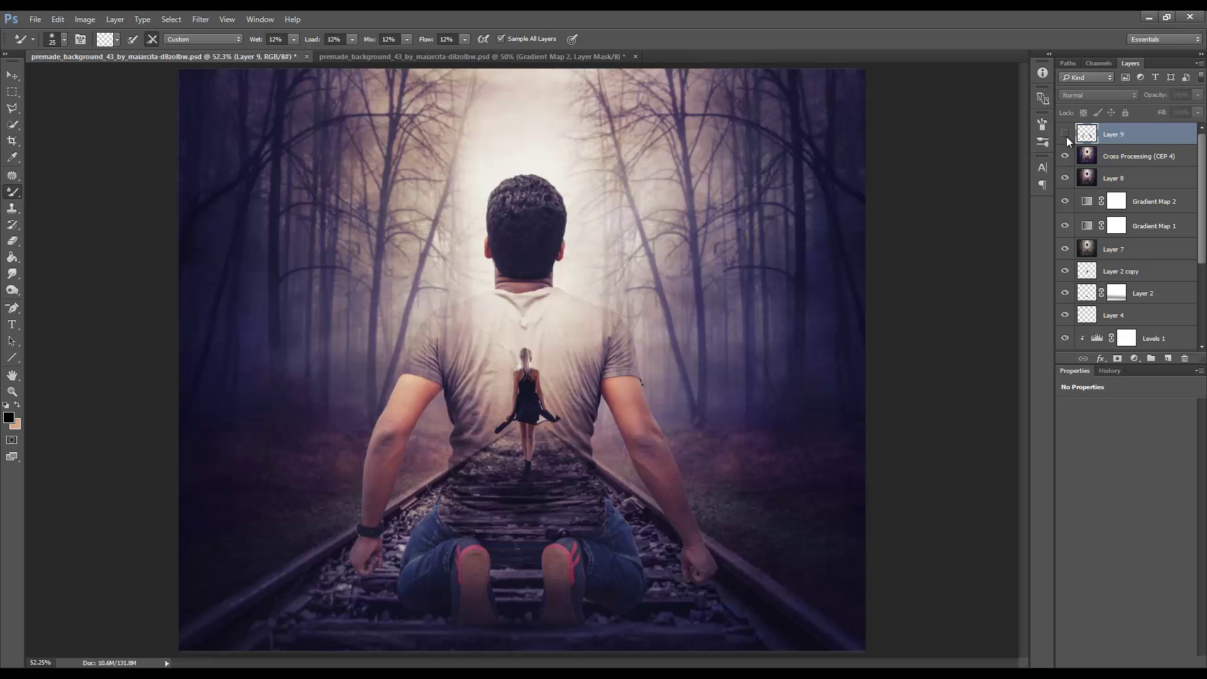
Show Layer 9 again, add an empty layer on top, and reselect Layer 9
click(1065, 134)
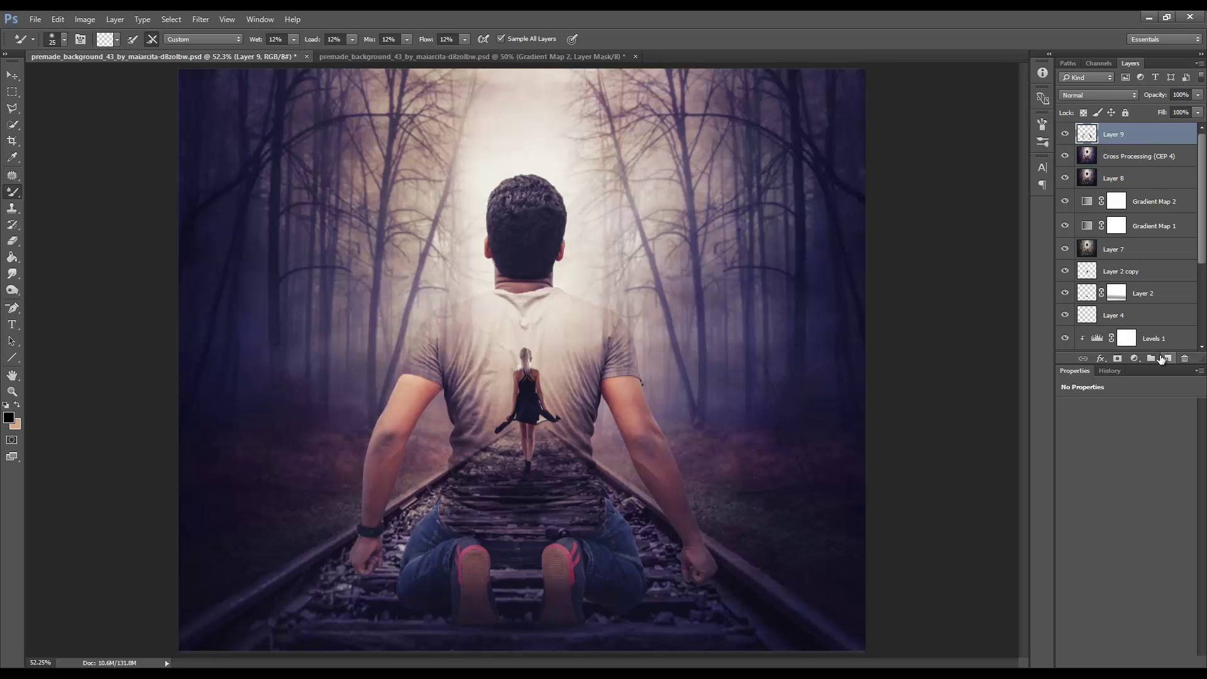
click(1135, 358)
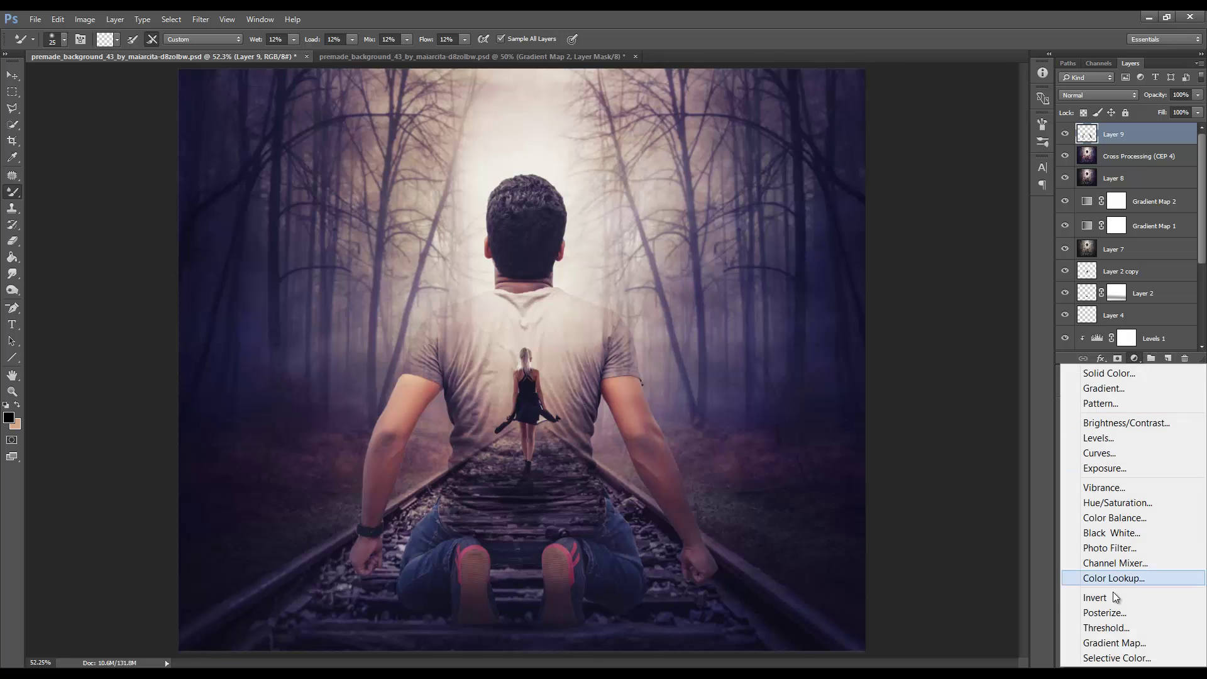
key(Escape)
click(1168, 358)
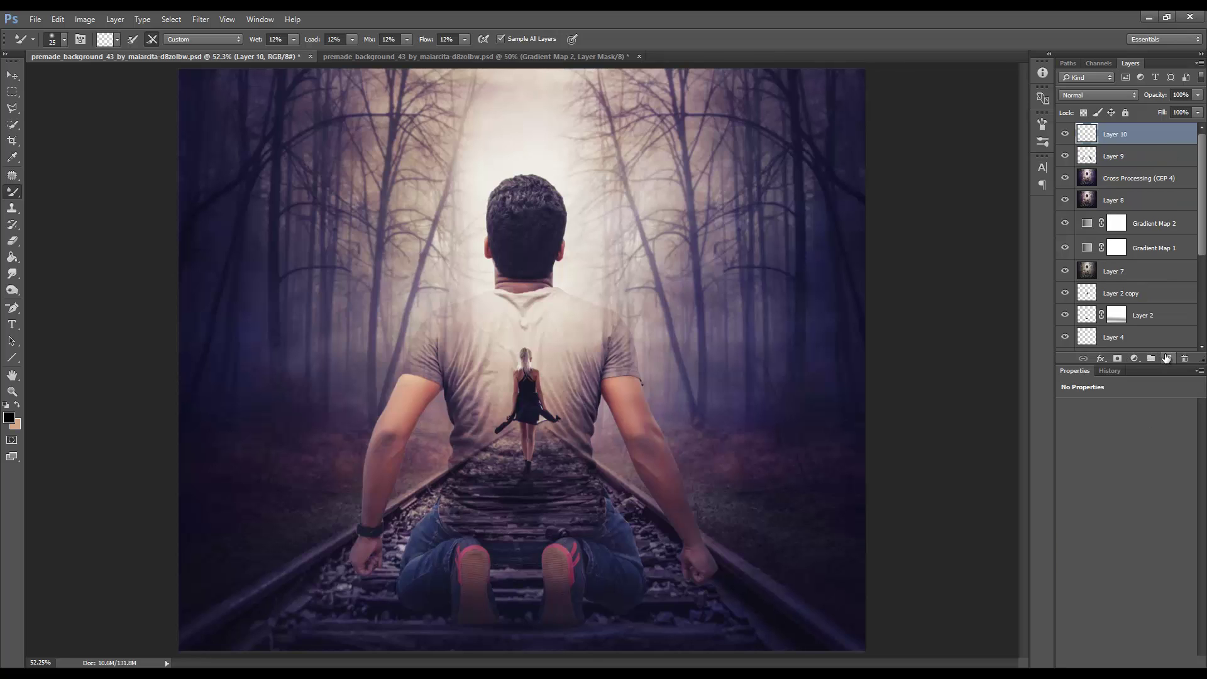
click(1151, 159)
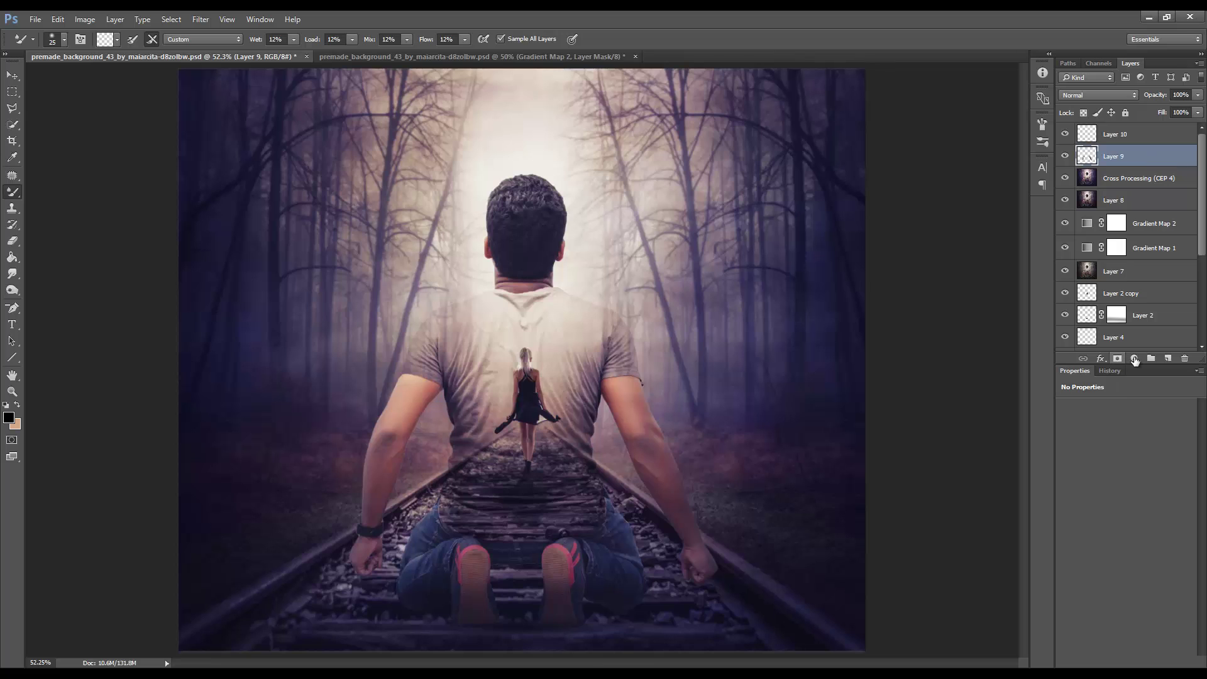
Add a Curves layer lifting blacks to 15, capping whites at 220, with a darker midpoint
click(1135, 358)
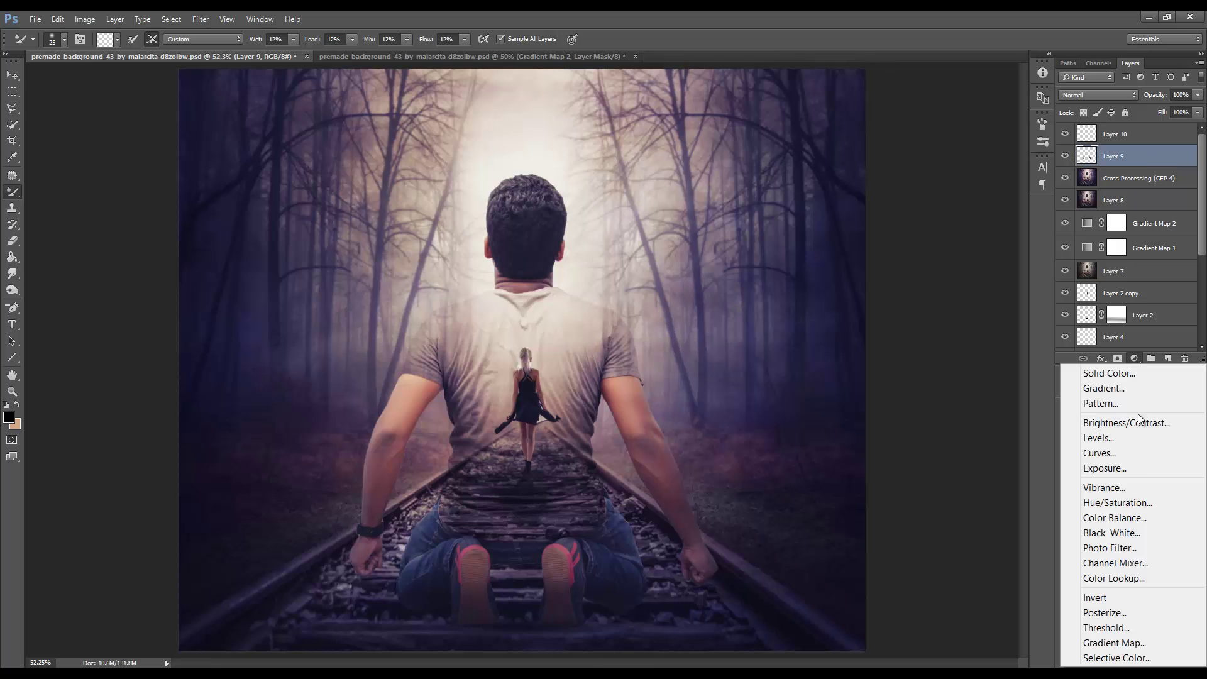
click(1104, 452)
drag(1186, 438, 1196, 454)
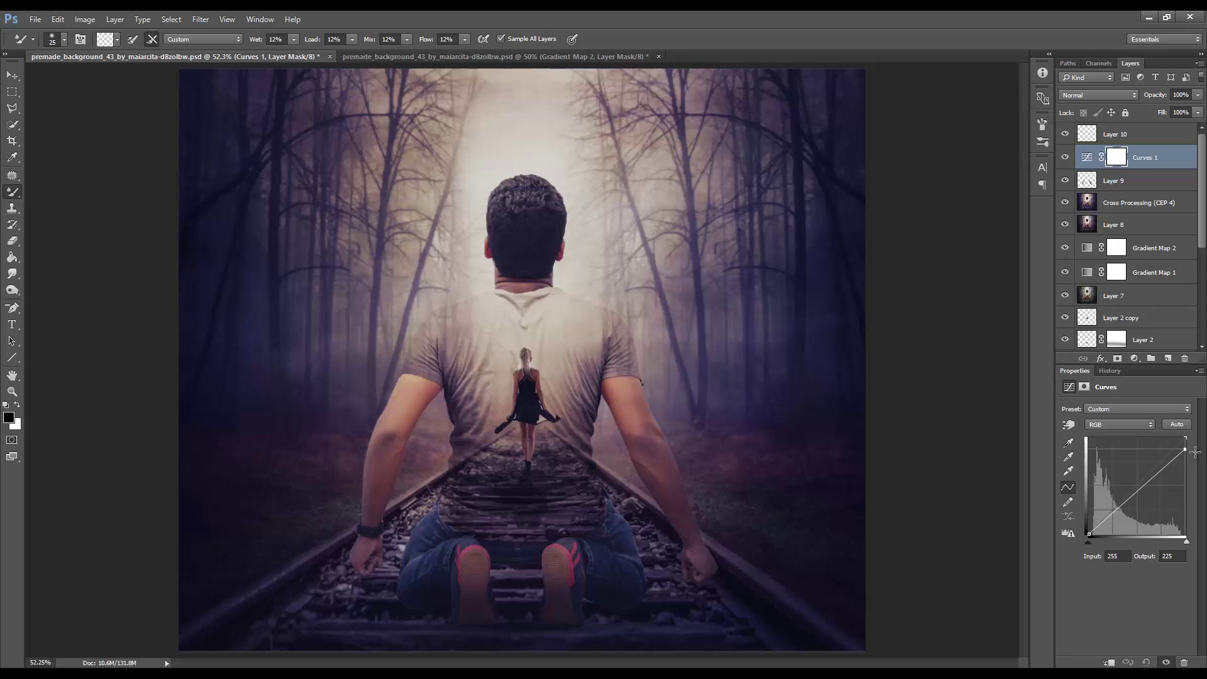
click(1089, 534)
drag(1089, 534, 1089, 531)
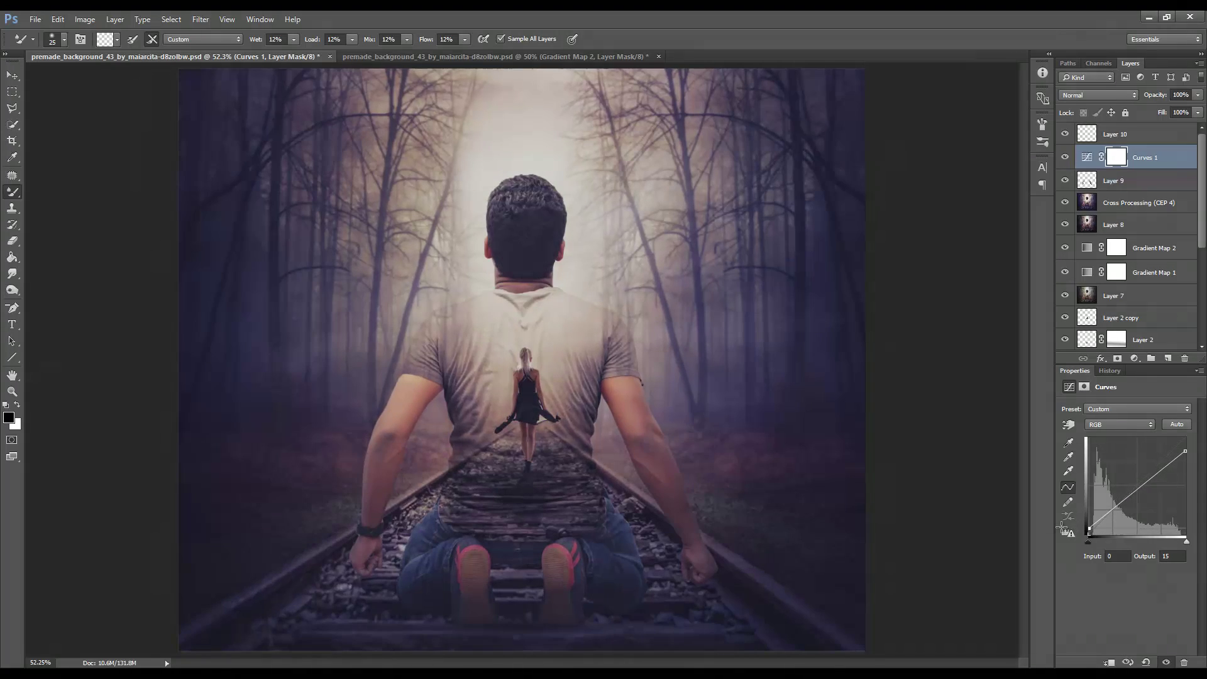
drag(1128, 492, 1139, 487)
Fill Layer 10 with 50% gray and set it to Overlay blending
click(1159, 130)
click(58, 19)
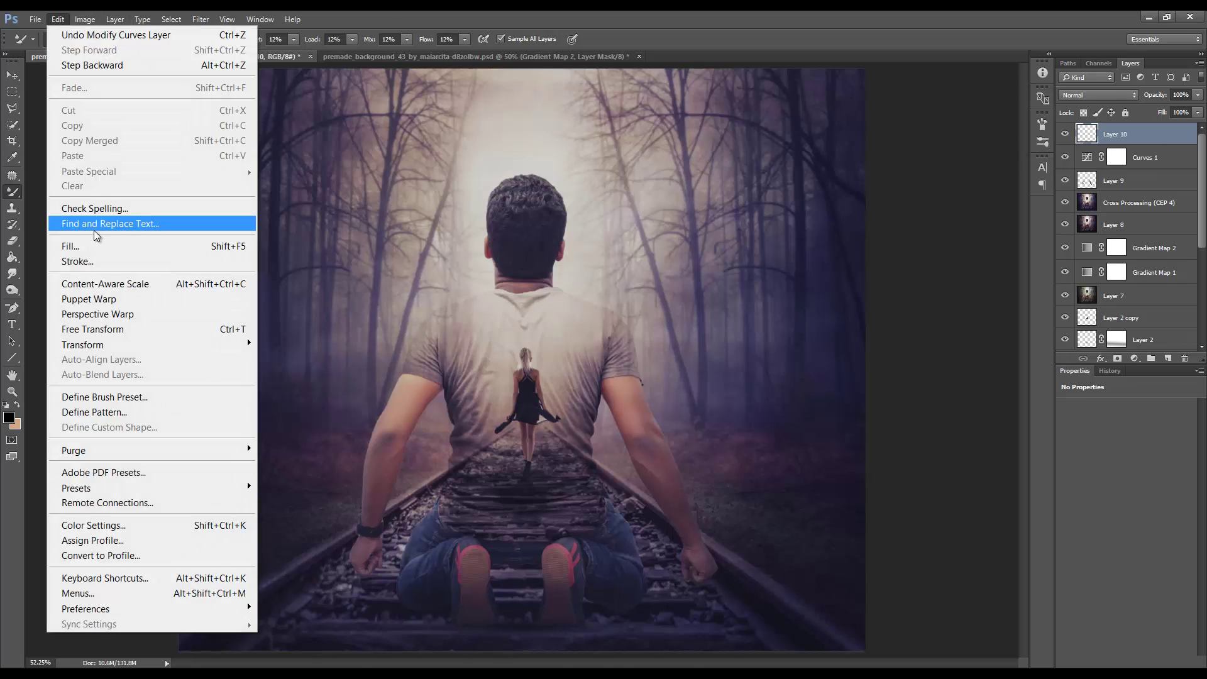
click(95, 246)
click(693, 202)
click(1097, 95)
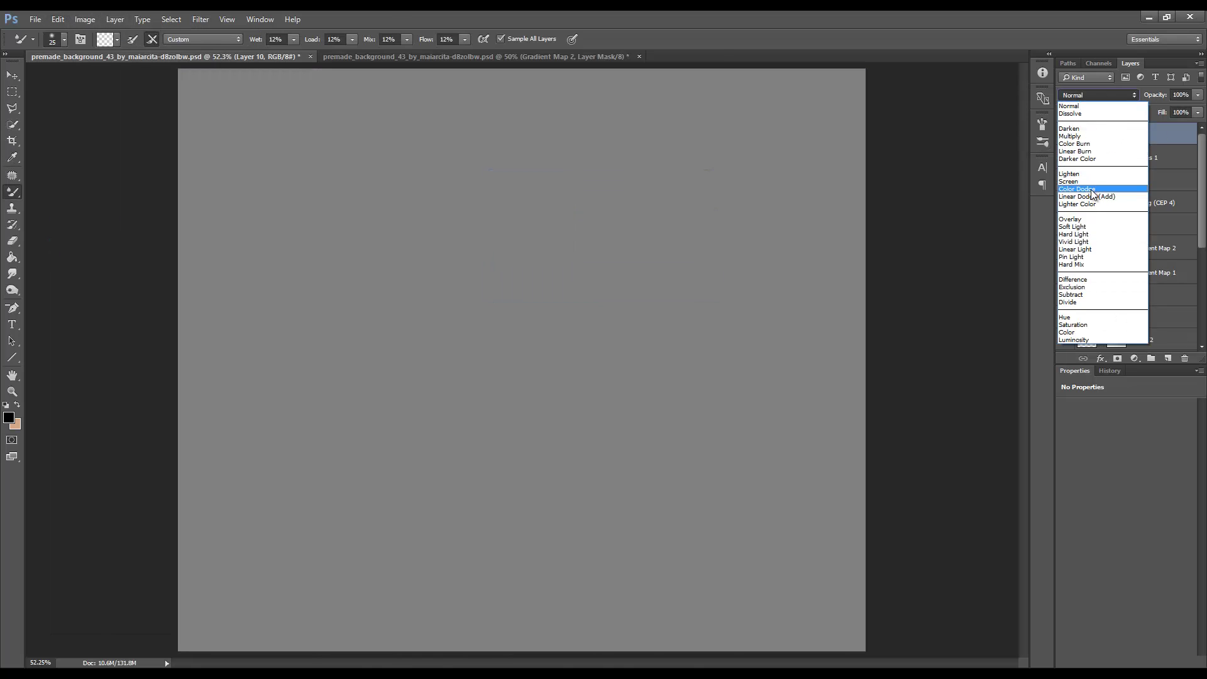
click(1091, 220)
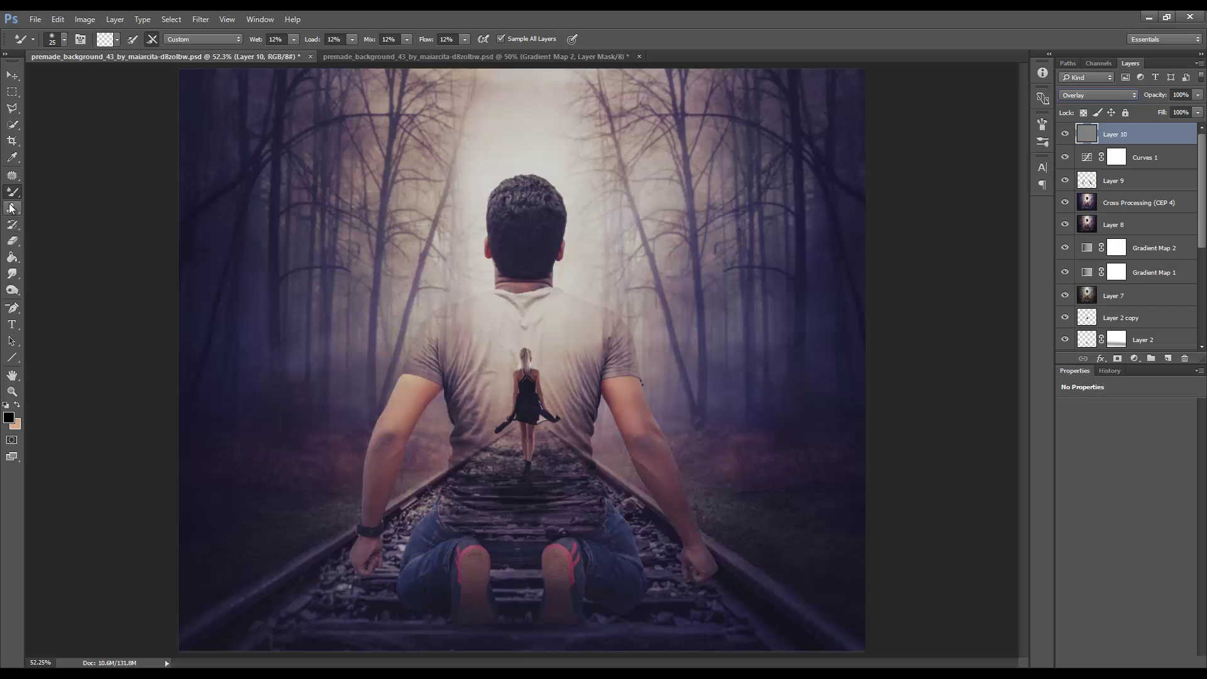
Burn down the man's arms with a 70 then 45 px brush
click(12, 290)
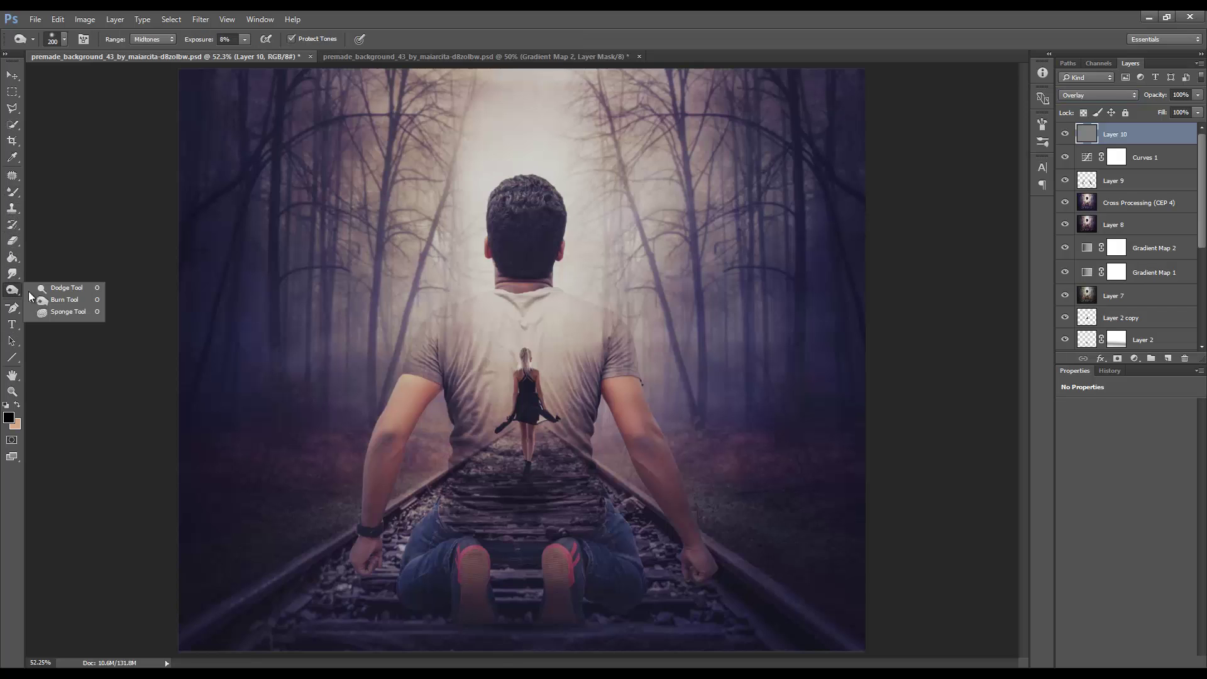
click(65, 288)
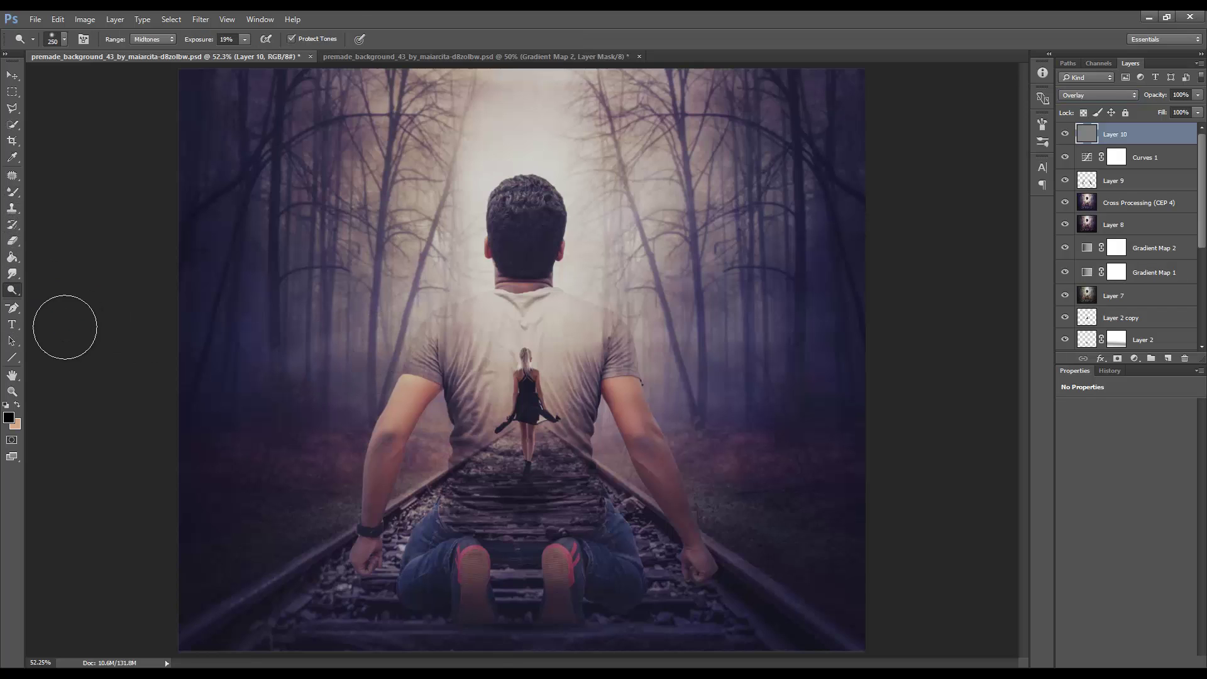
click(12, 290)
click(63, 302)
key(bracketleft)
key(bracketleft)
key(bracketleft)
drag(411, 429, 398, 451)
key(bracketleft)
key(bracketleft)
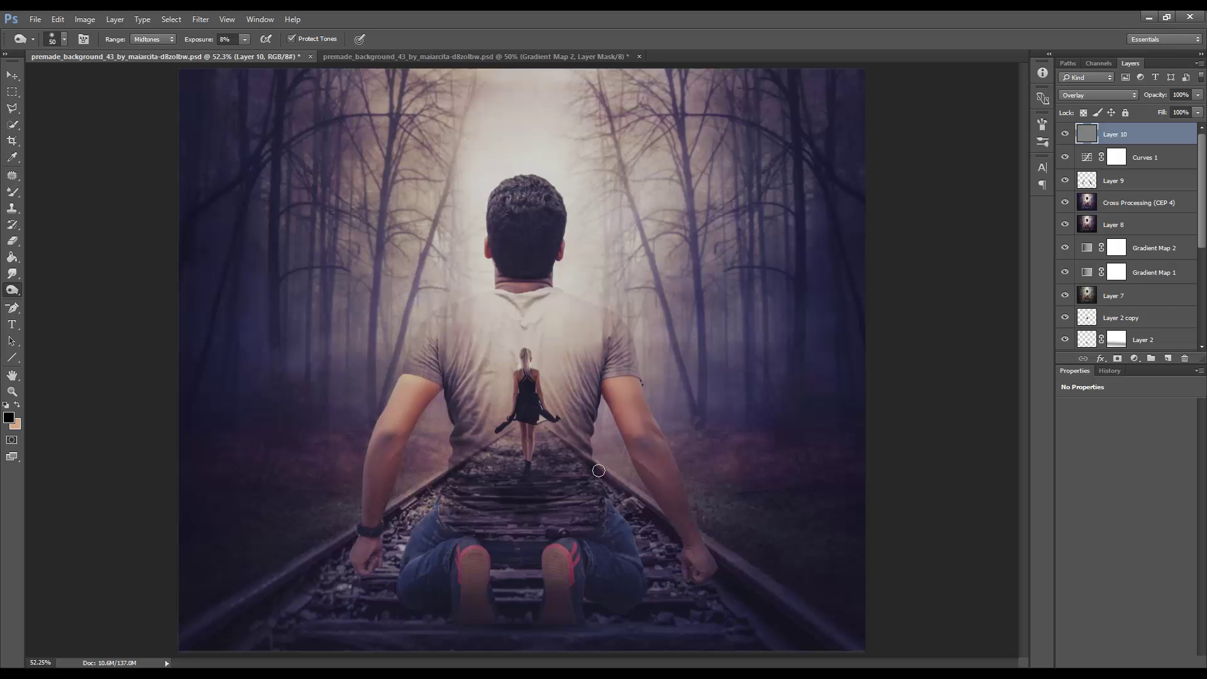
key(bracketleft)
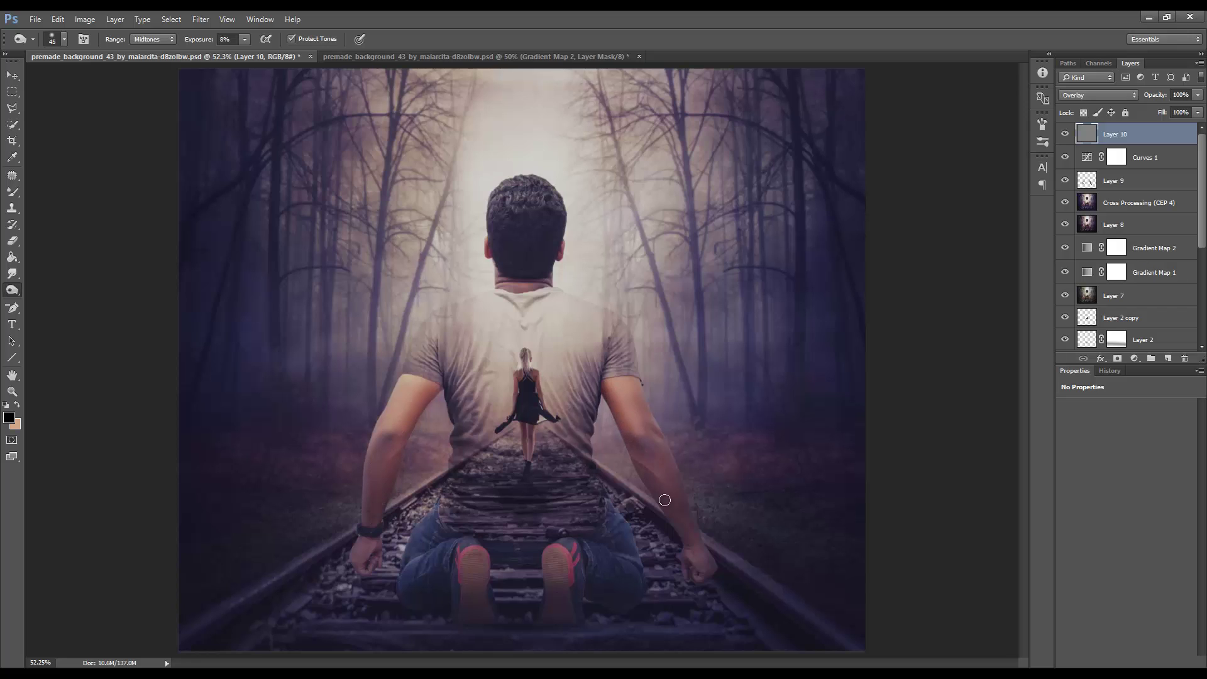
drag(633, 385, 675, 488)
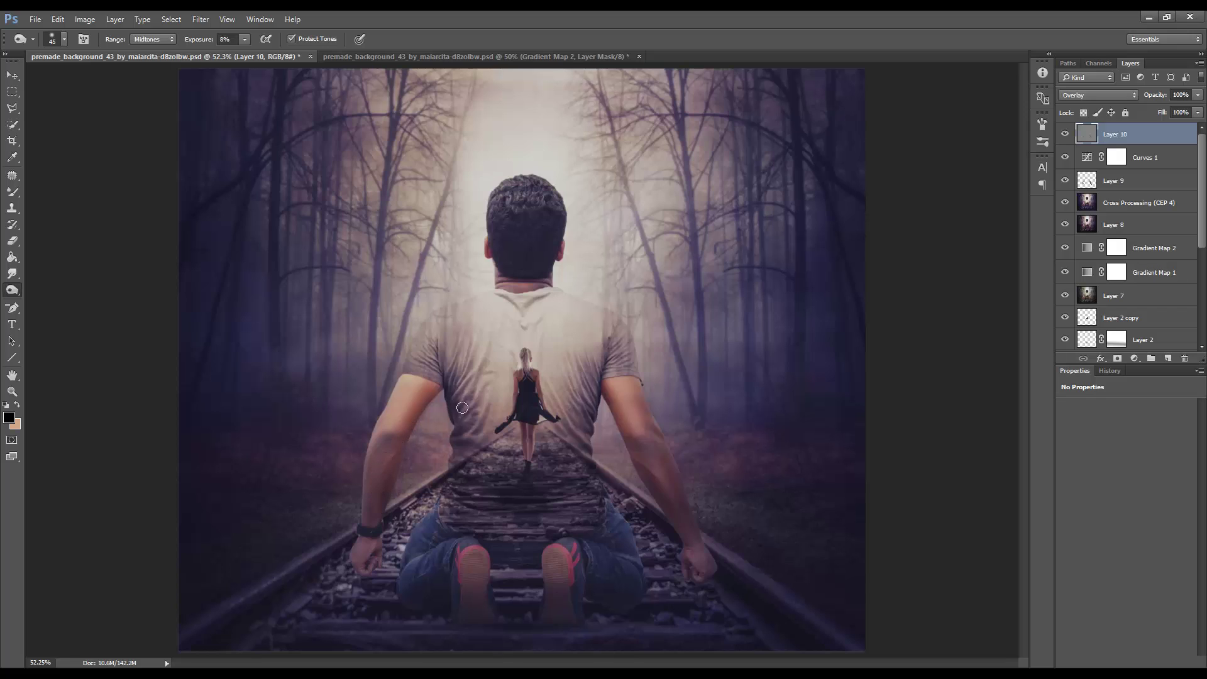
Dodge the man's arms with a 50 px brush, undoing strokes that overshoot
right_click(12, 290)
click(51, 288)
drag(401, 395, 383, 425)
click(1109, 370)
click(1098, 634)
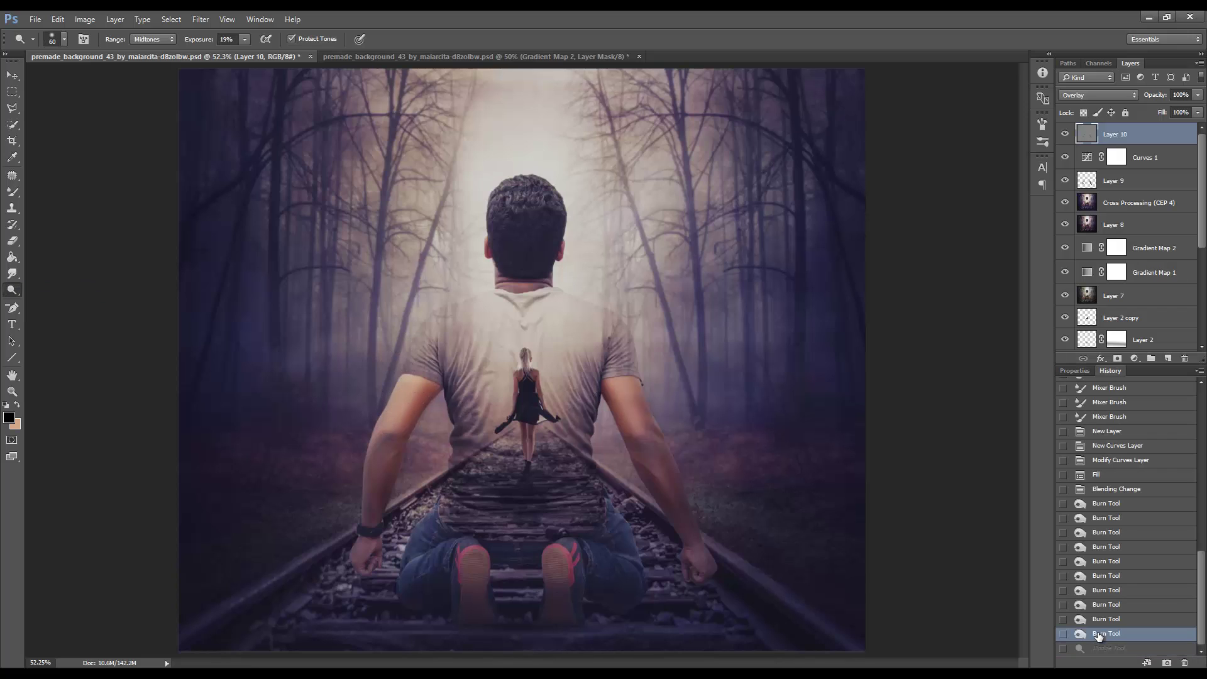
key(bracketleft)
drag(620, 387, 652, 449)
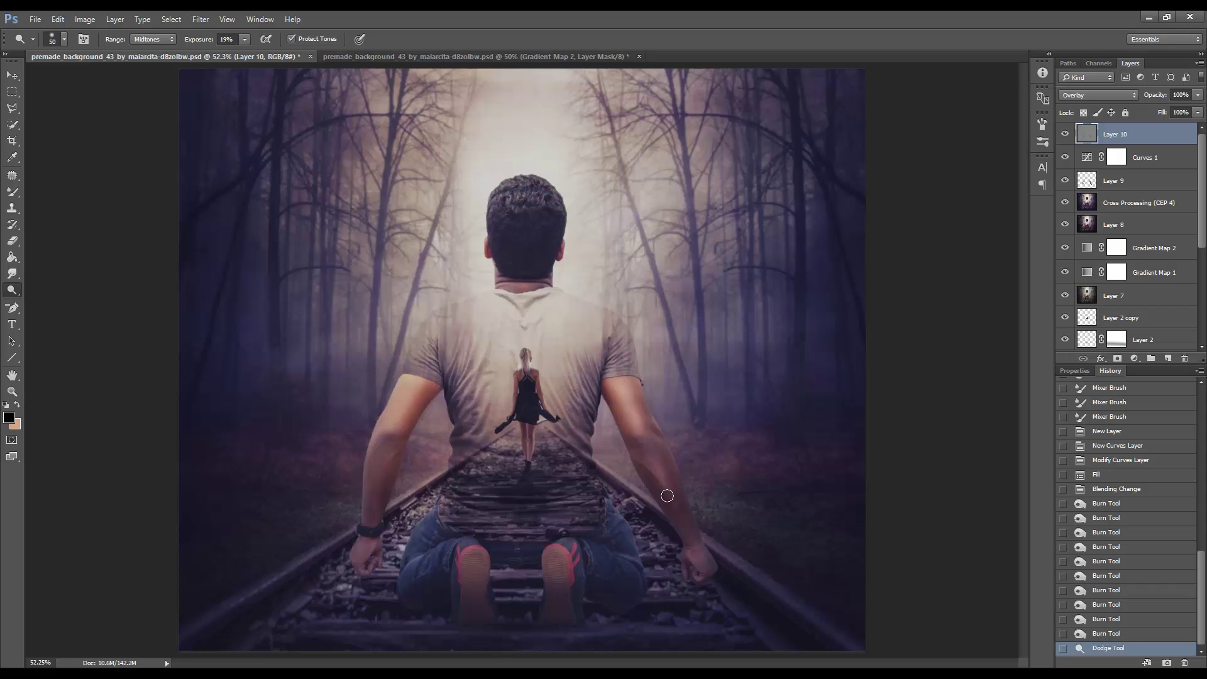
drag(667, 496, 657, 453)
click(1097, 633)
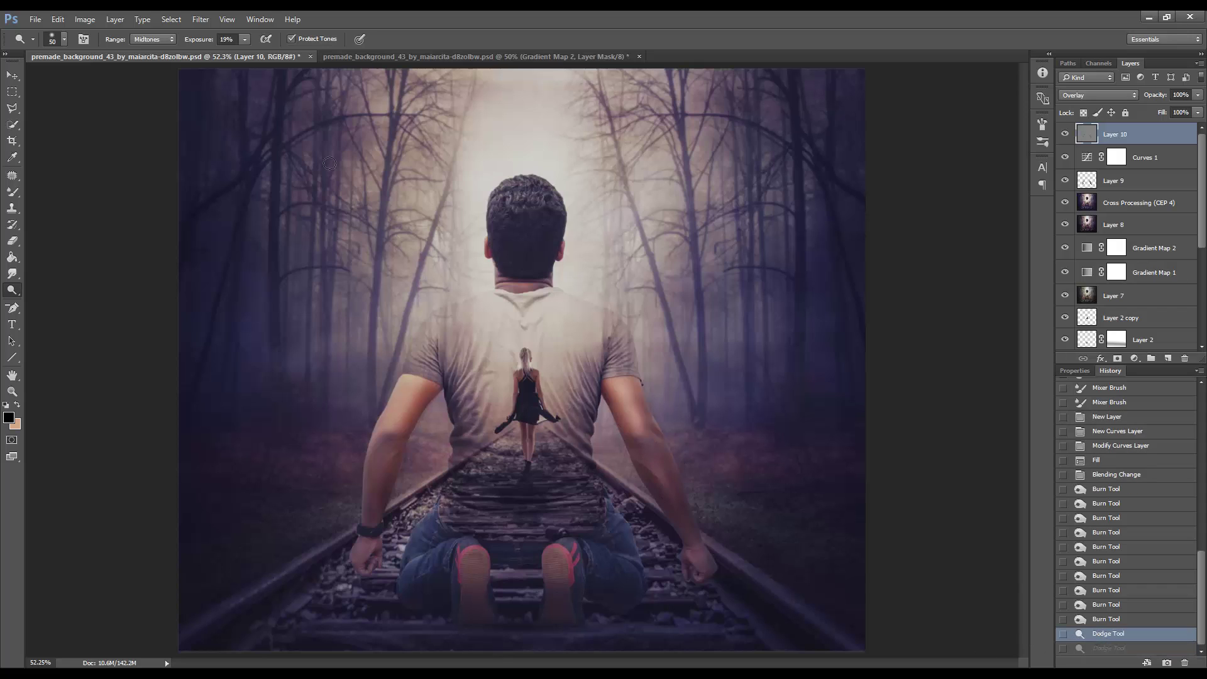
Dodge both arms gently at 4% exposure, drop the layer to 75%, and stamp Layer 11
drag(203, 42, 192, 43)
drag(684, 516, 669, 497)
key(bracketleft)
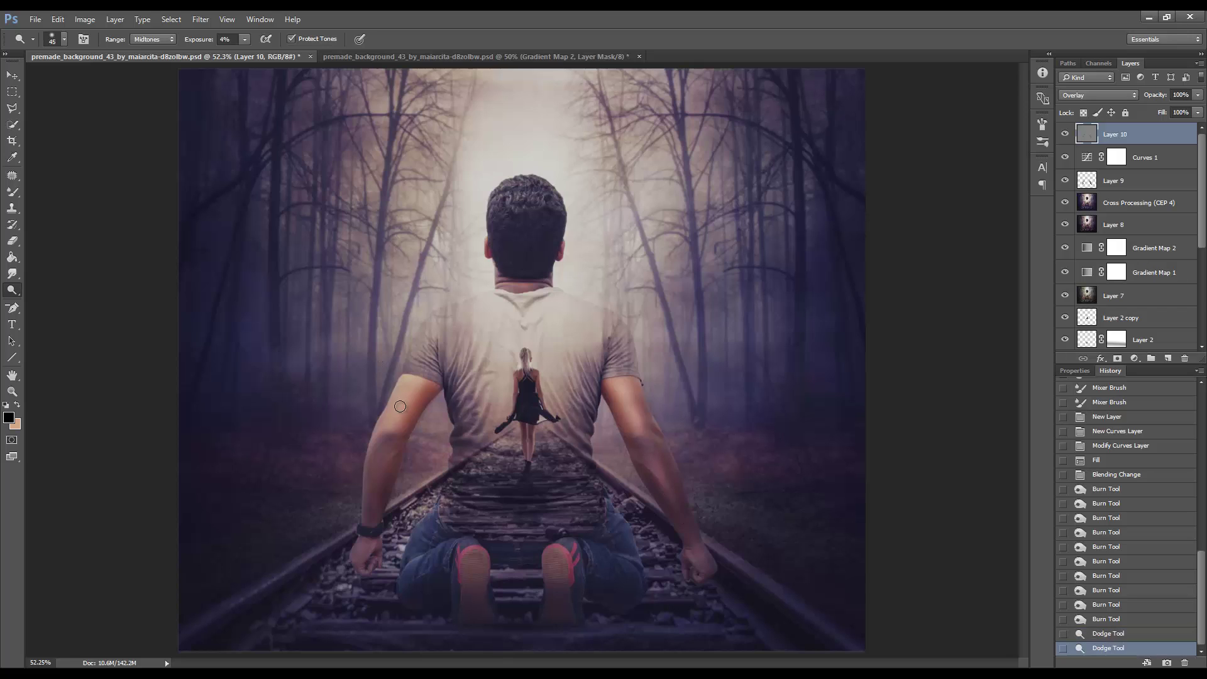
drag(385, 433, 387, 440)
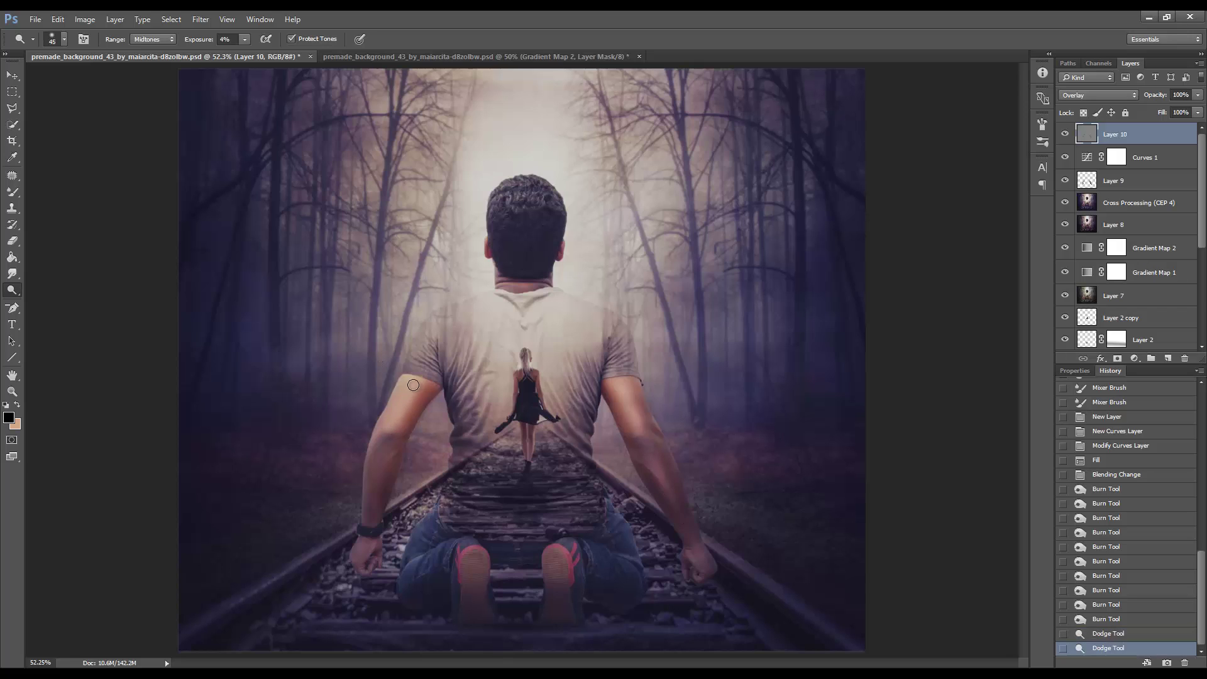
click(385, 451)
key(bracketleft)
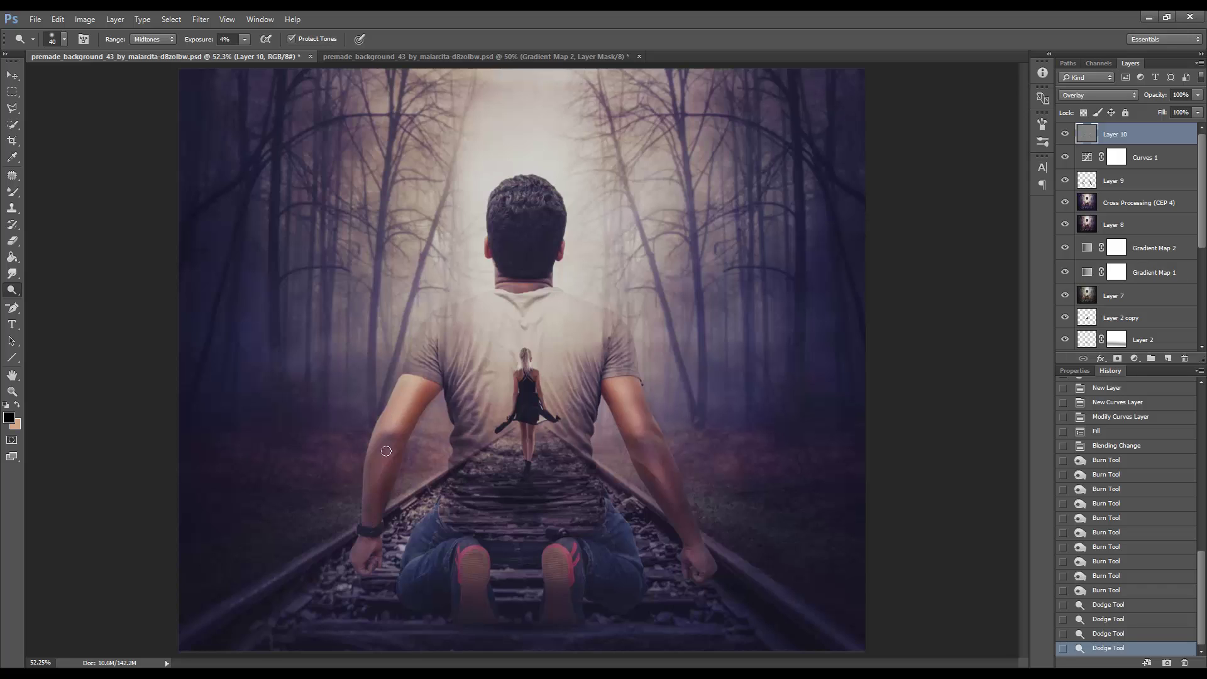
click(387, 452)
click(382, 473)
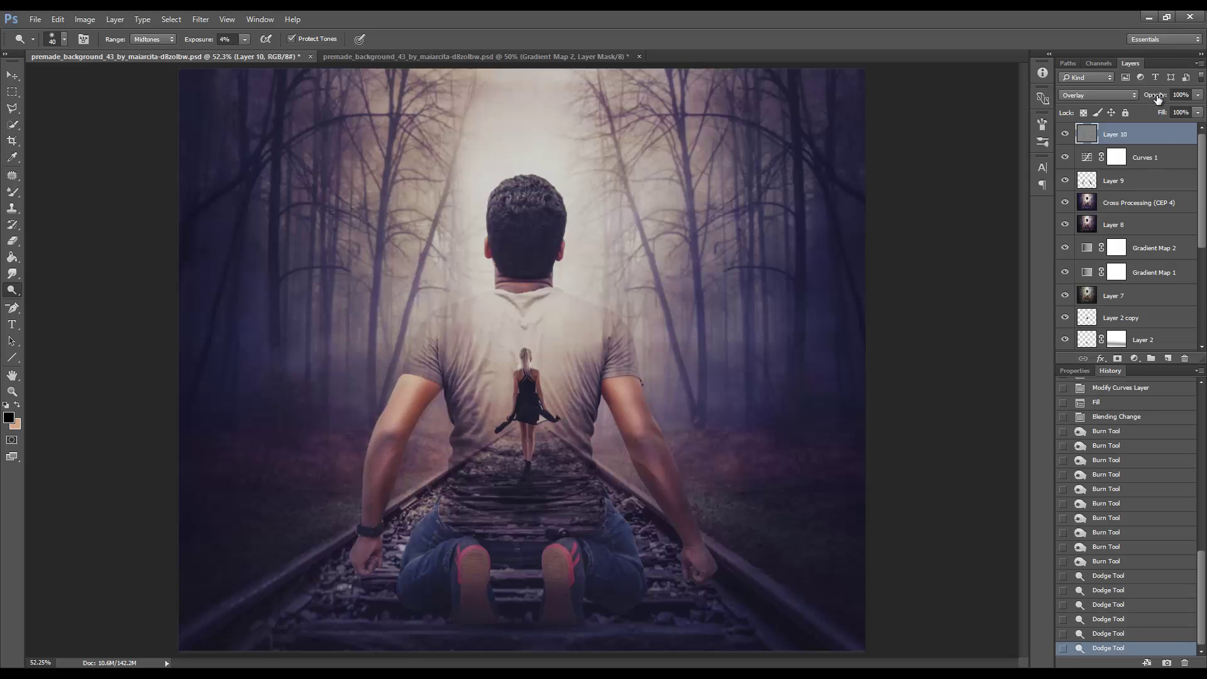
drag(1158, 98, 1144, 99)
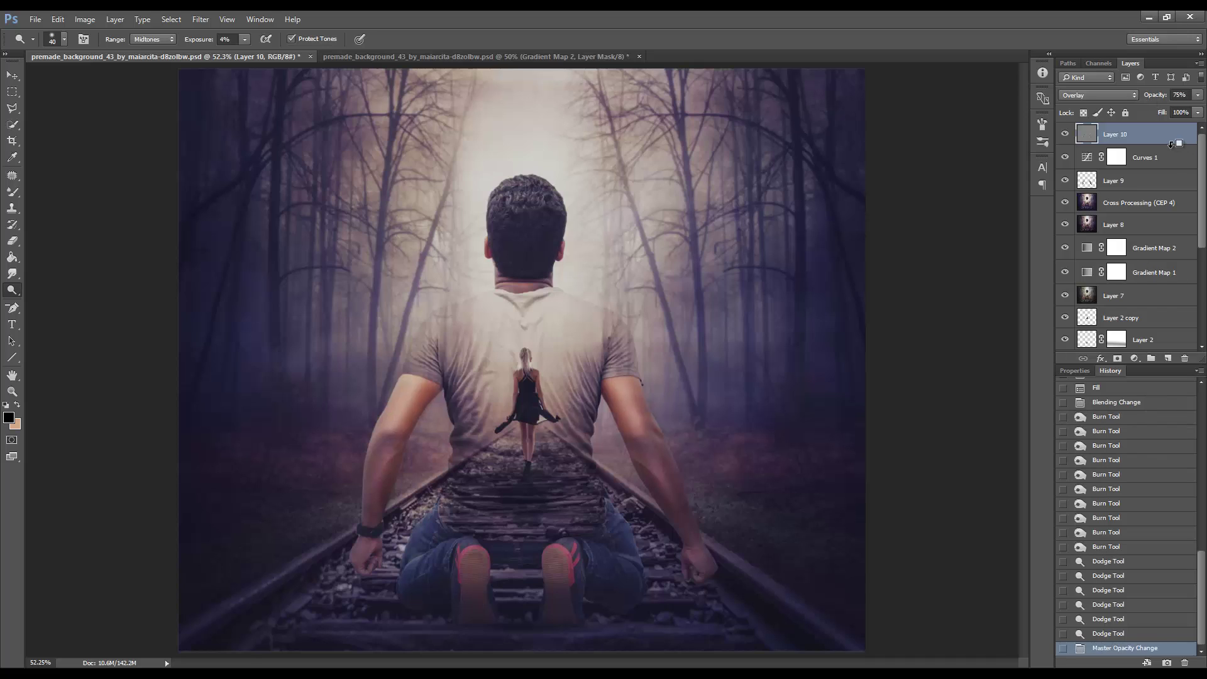
key(ctrl+shift+alt+e)
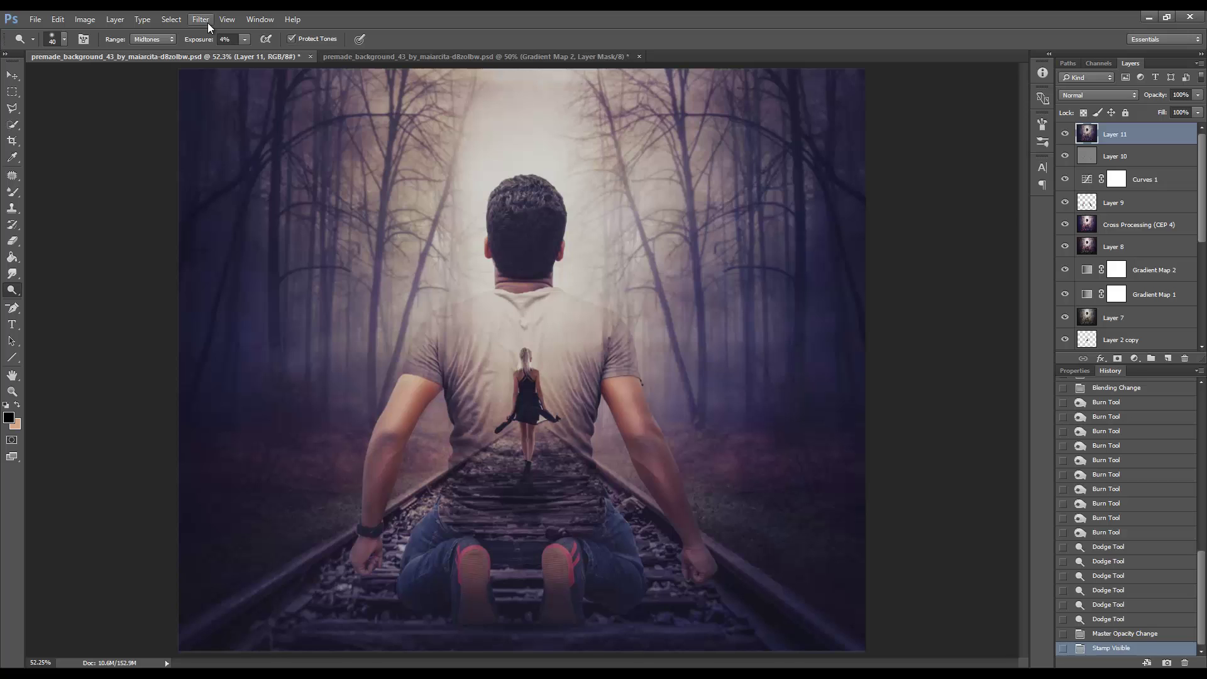
Apply a High Pass filter with a 1.7-pixel radius to Layer 11
click(208, 23)
mouse_move(296, 330)
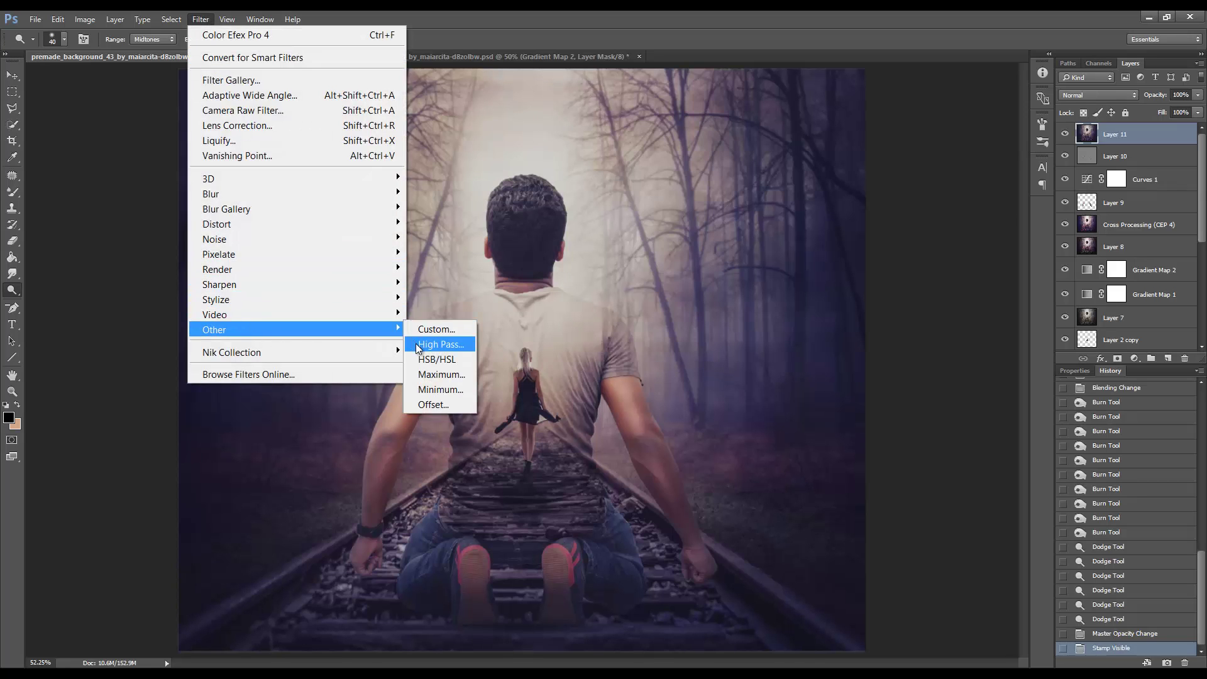
click(418, 344)
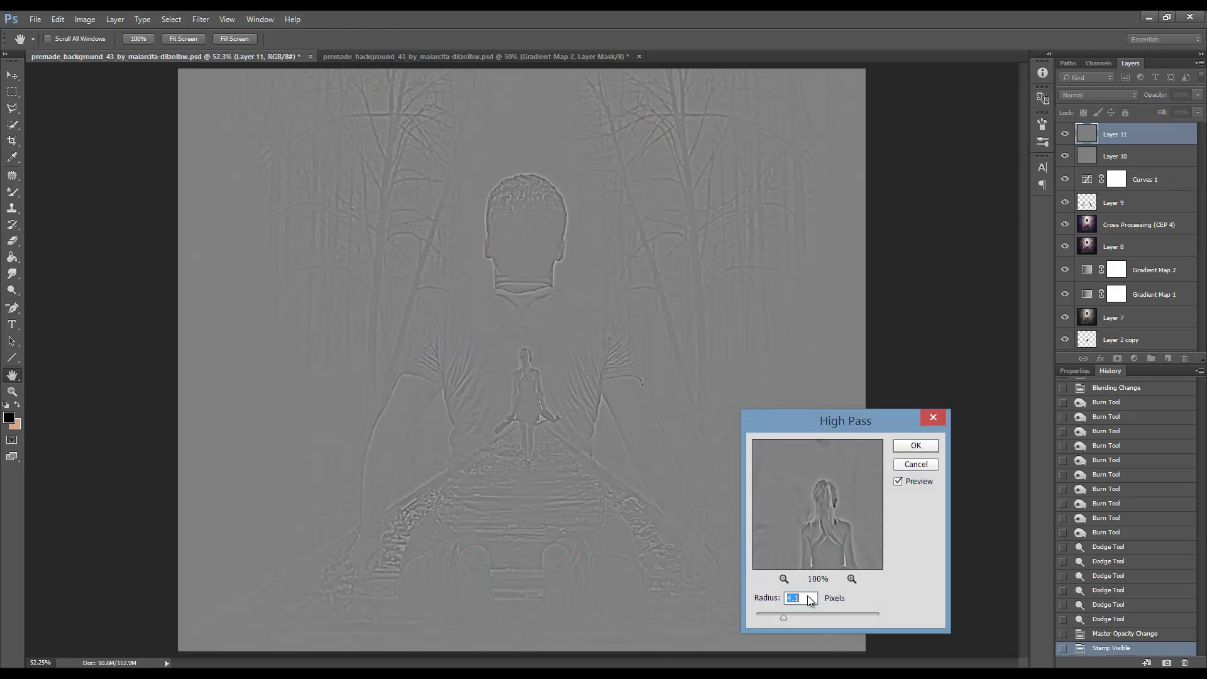
text(1.7)
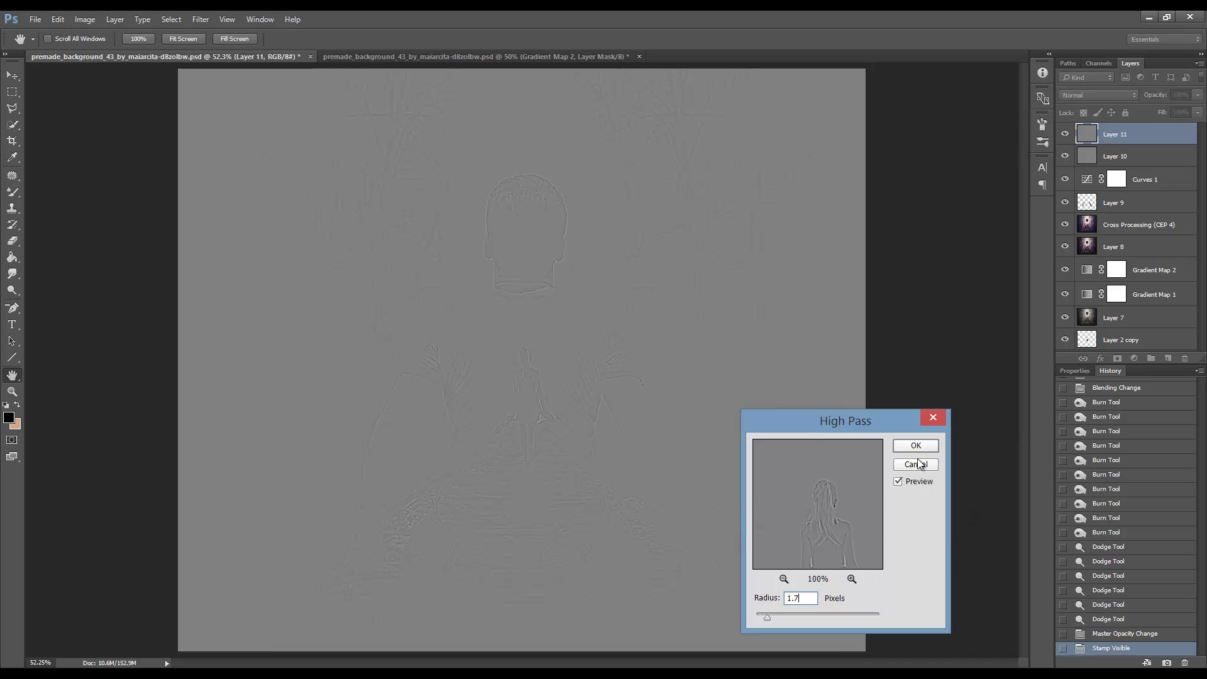
click(912, 448)
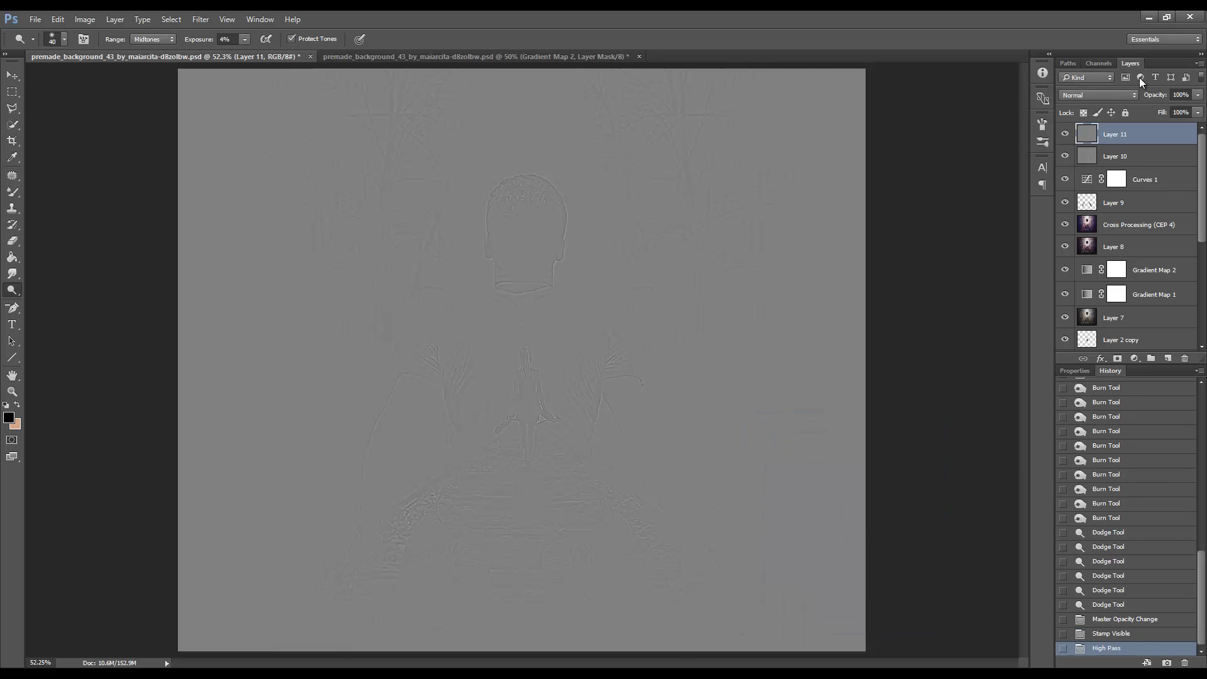
Blend the high-pass layer in Overlay at 37% opacity, toggling it to compare
click(1102, 95)
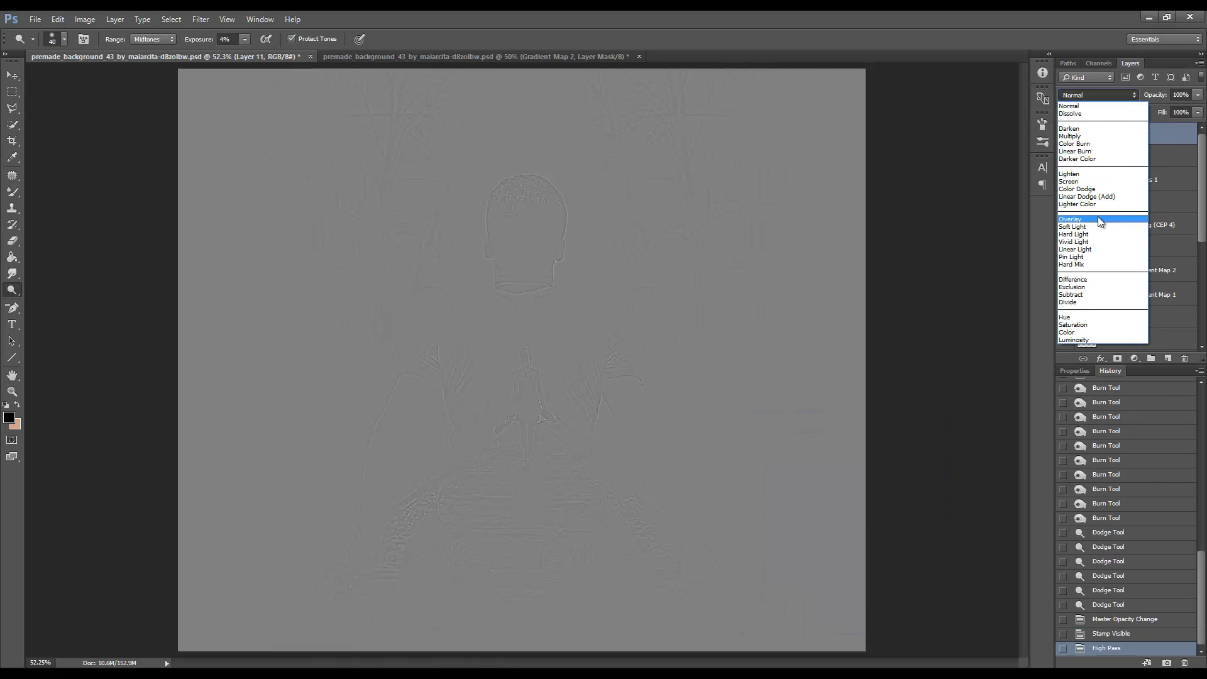
click(1098, 220)
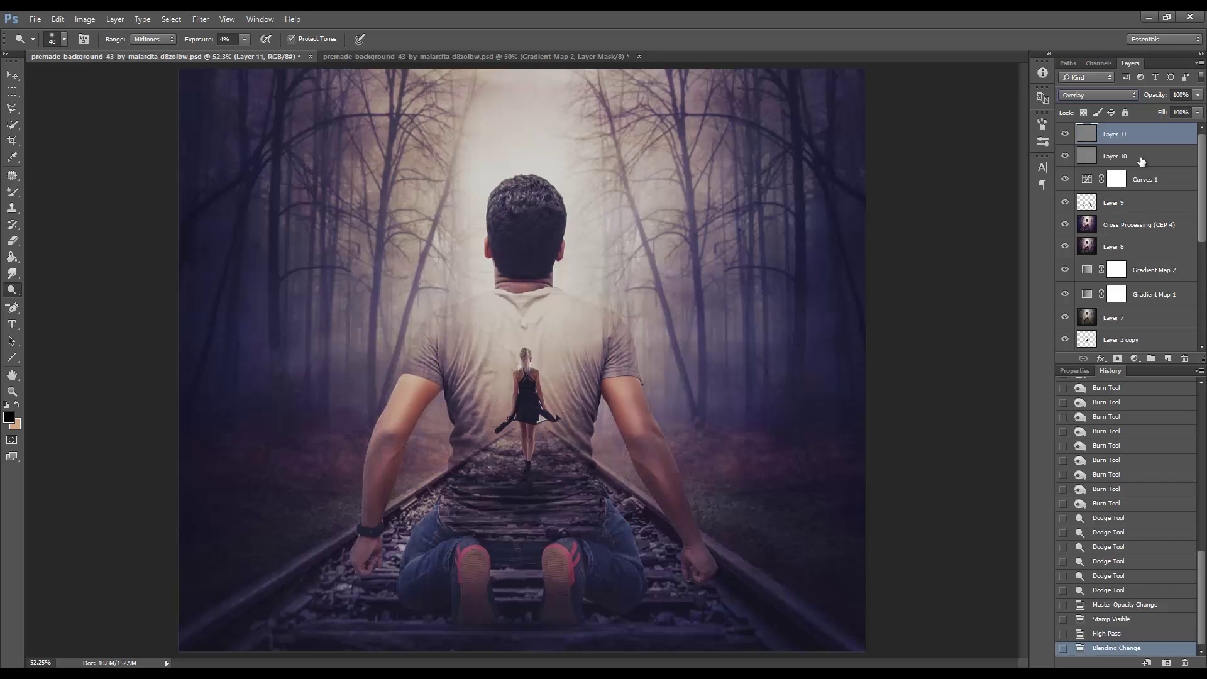
drag(1161, 99, 1131, 99)
drag(1121, 99, 1122, 96)
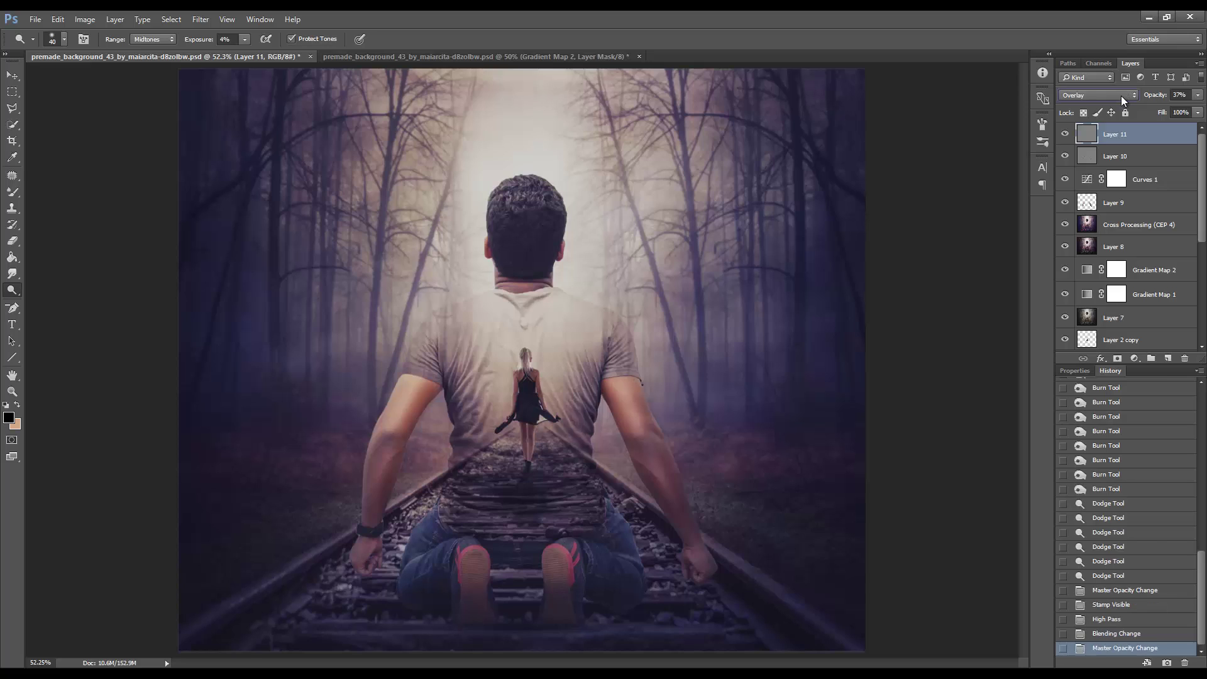
click(1065, 135)
click(1064, 136)
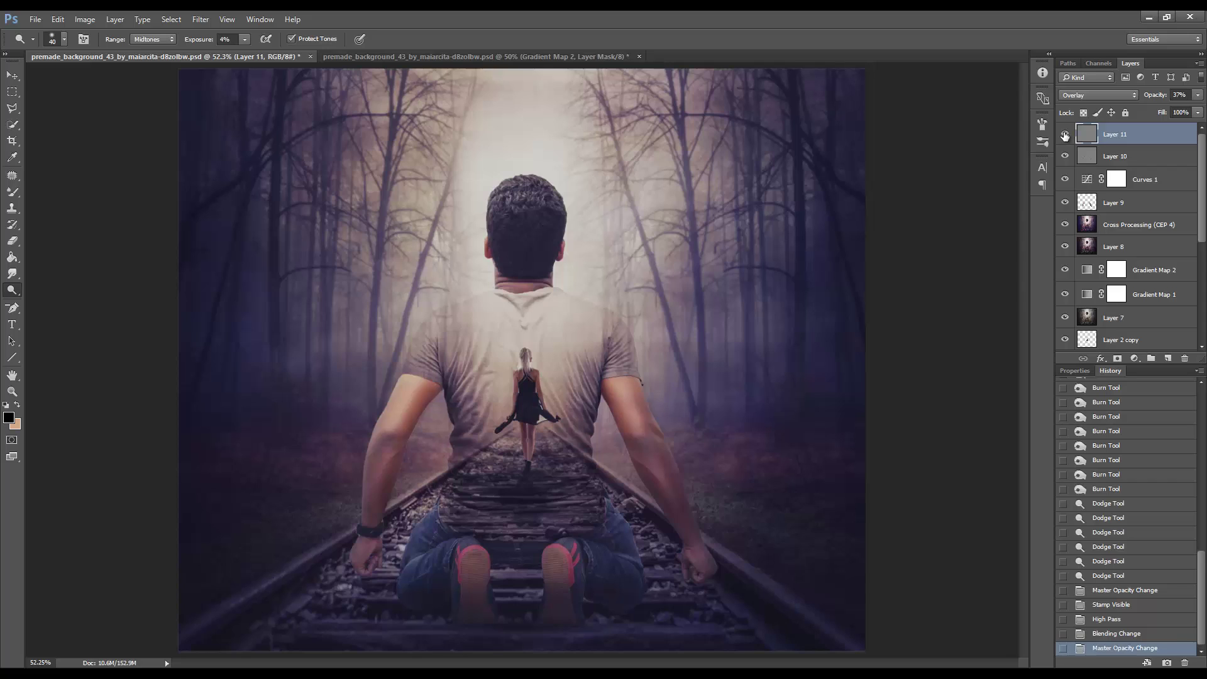